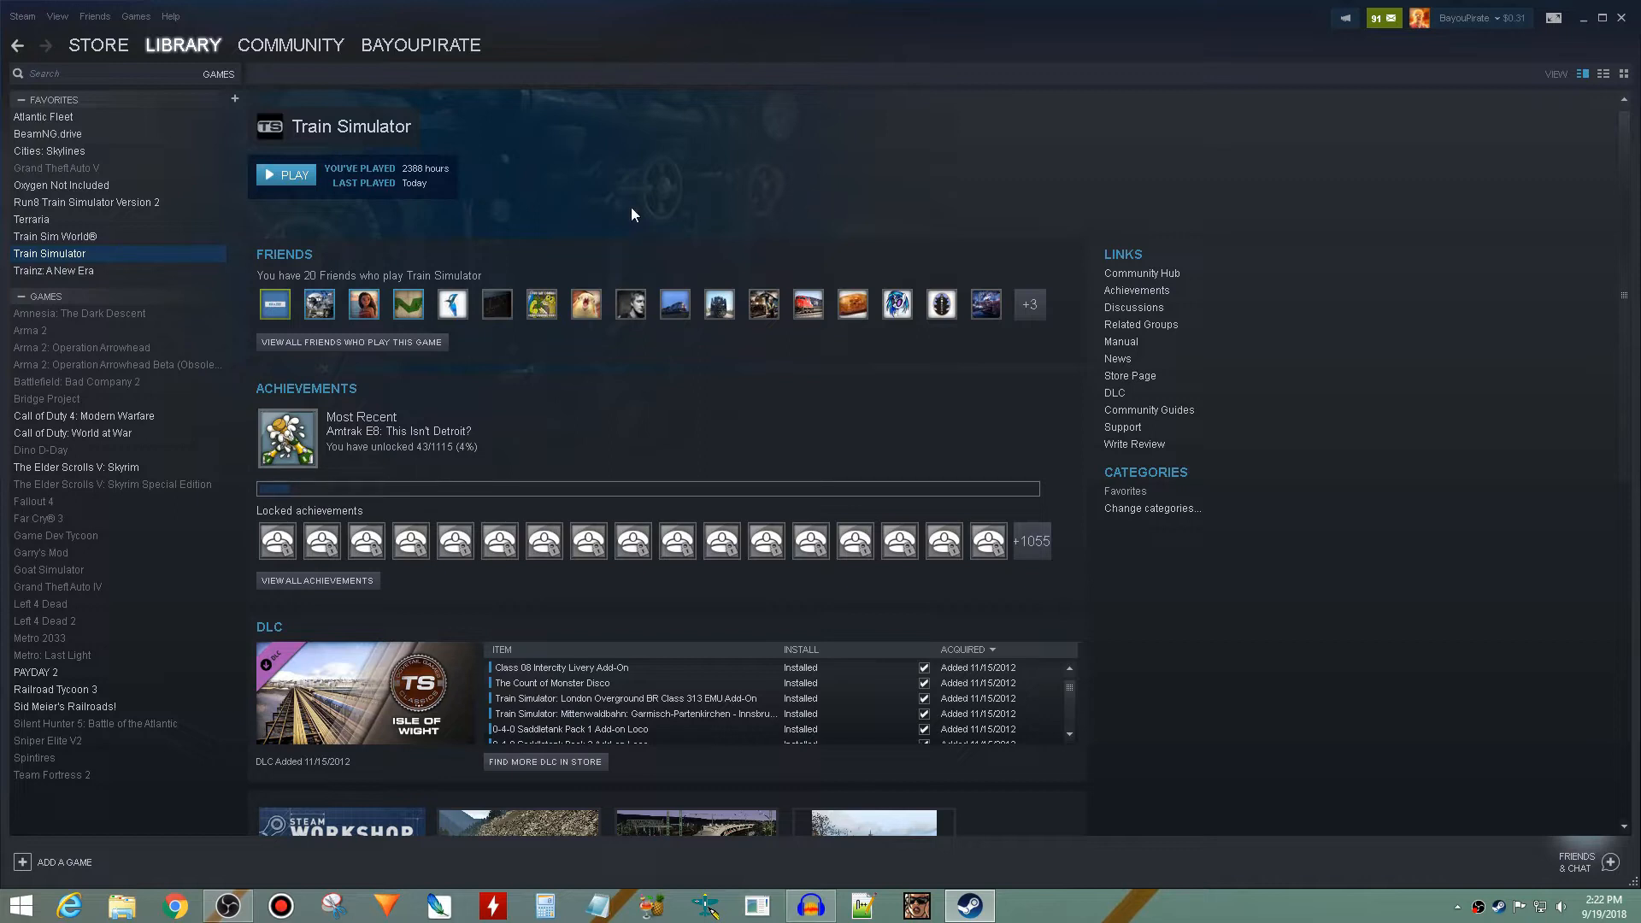
- Open Train Simulator's local files folder from its game properties and minimize the Steam window
right_click(196, 268)
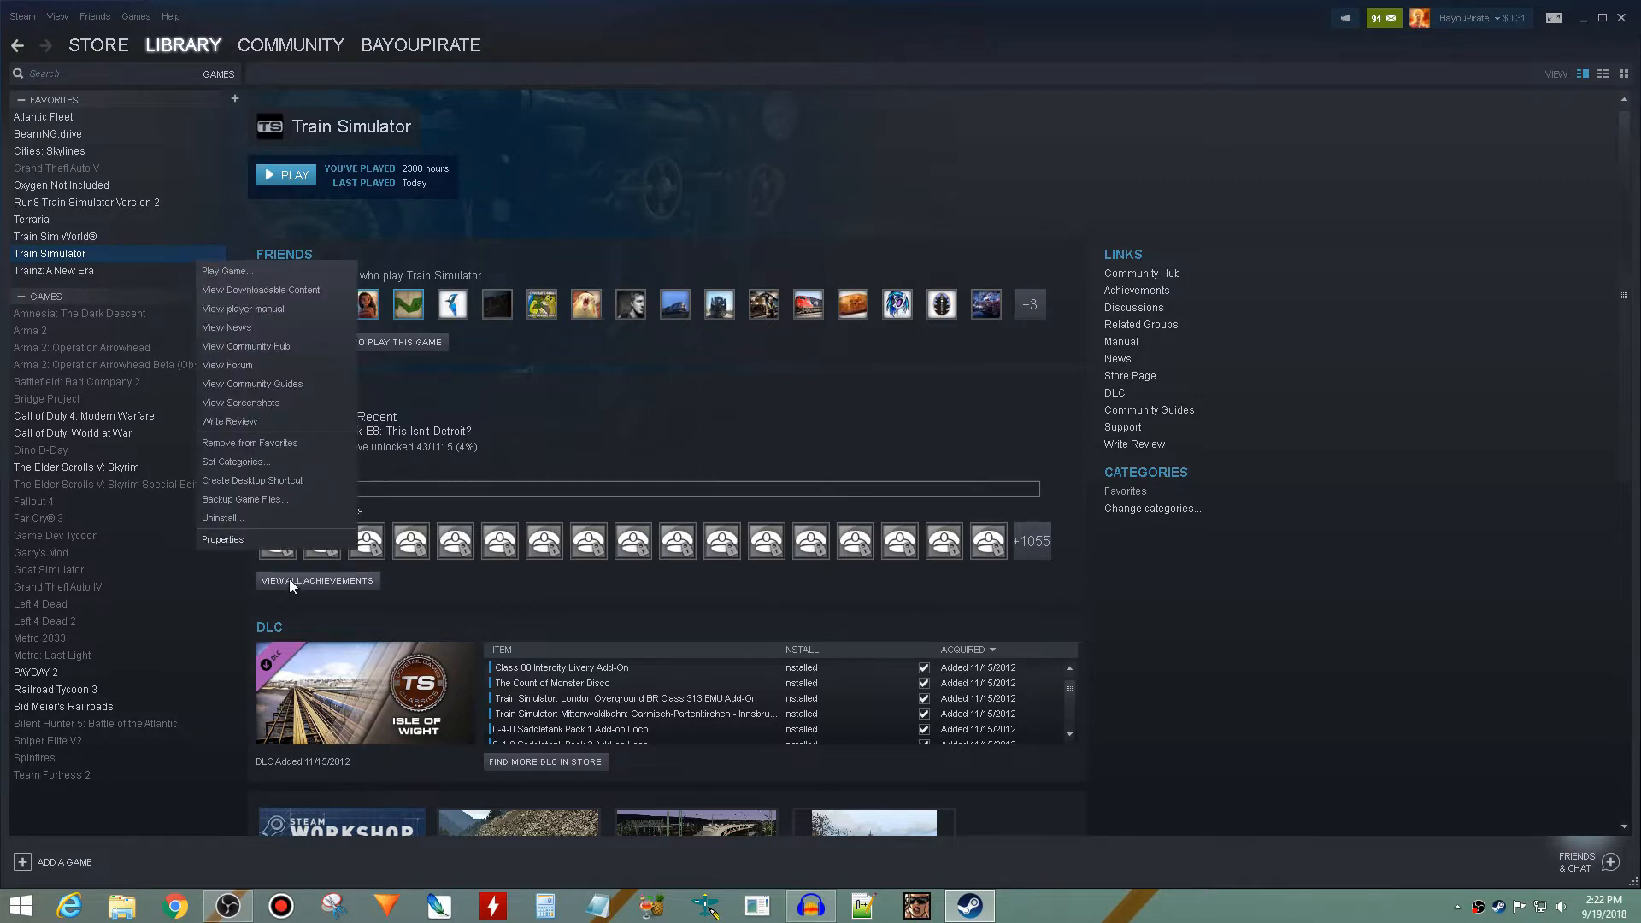
left_click(283, 543)
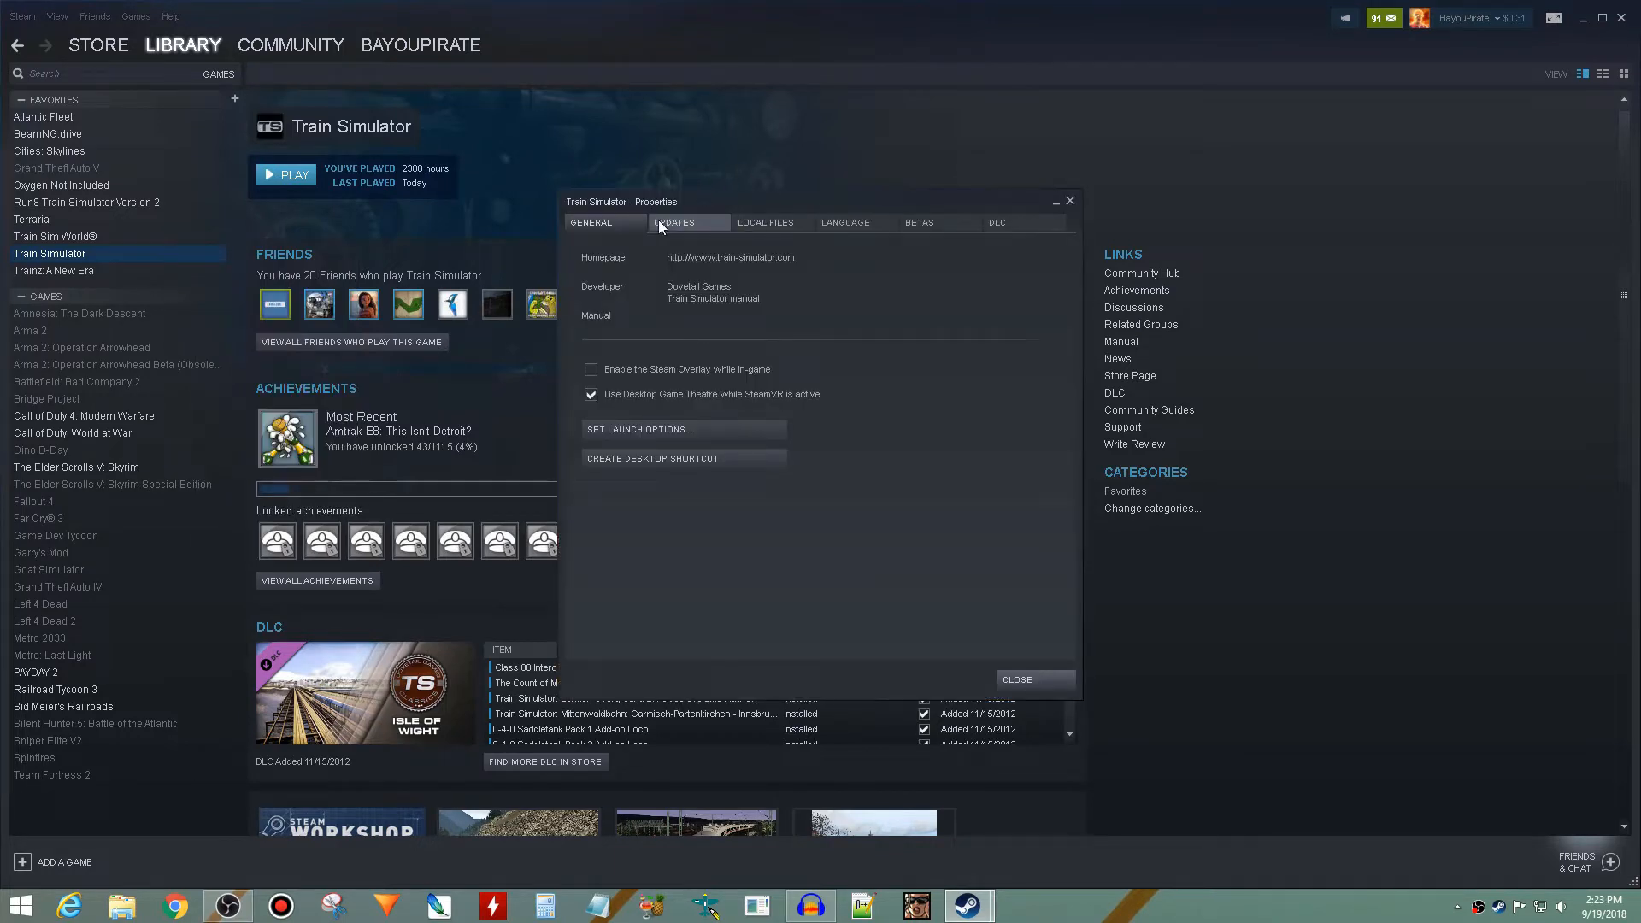
left_click(740, 220)
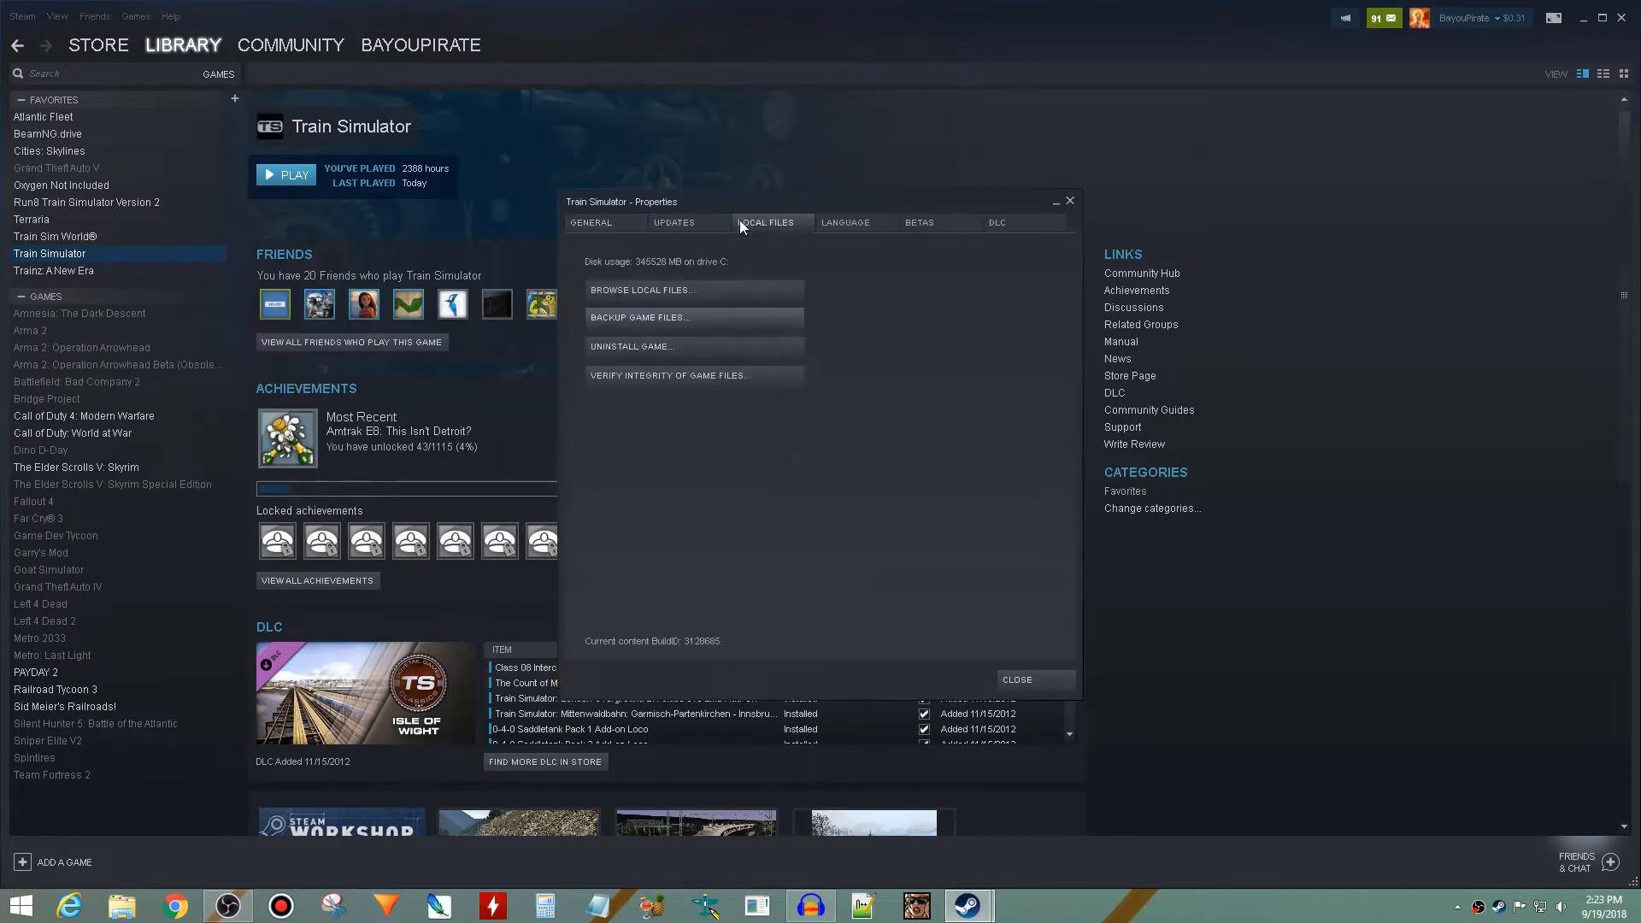
left_click(666, 291)
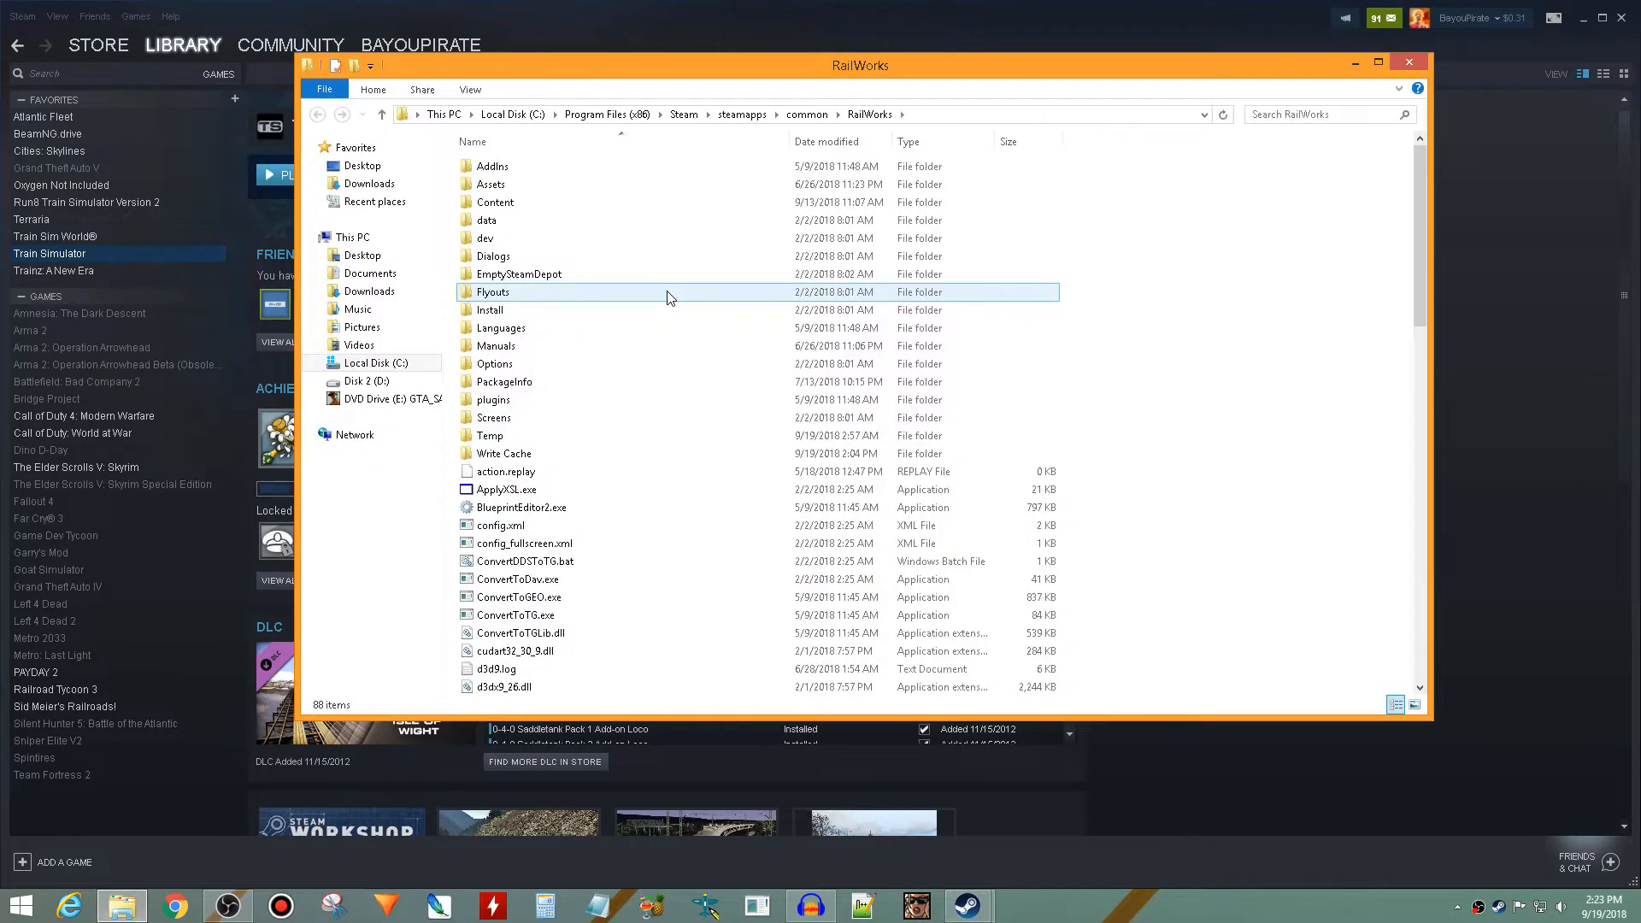
left_click(1586, 21)
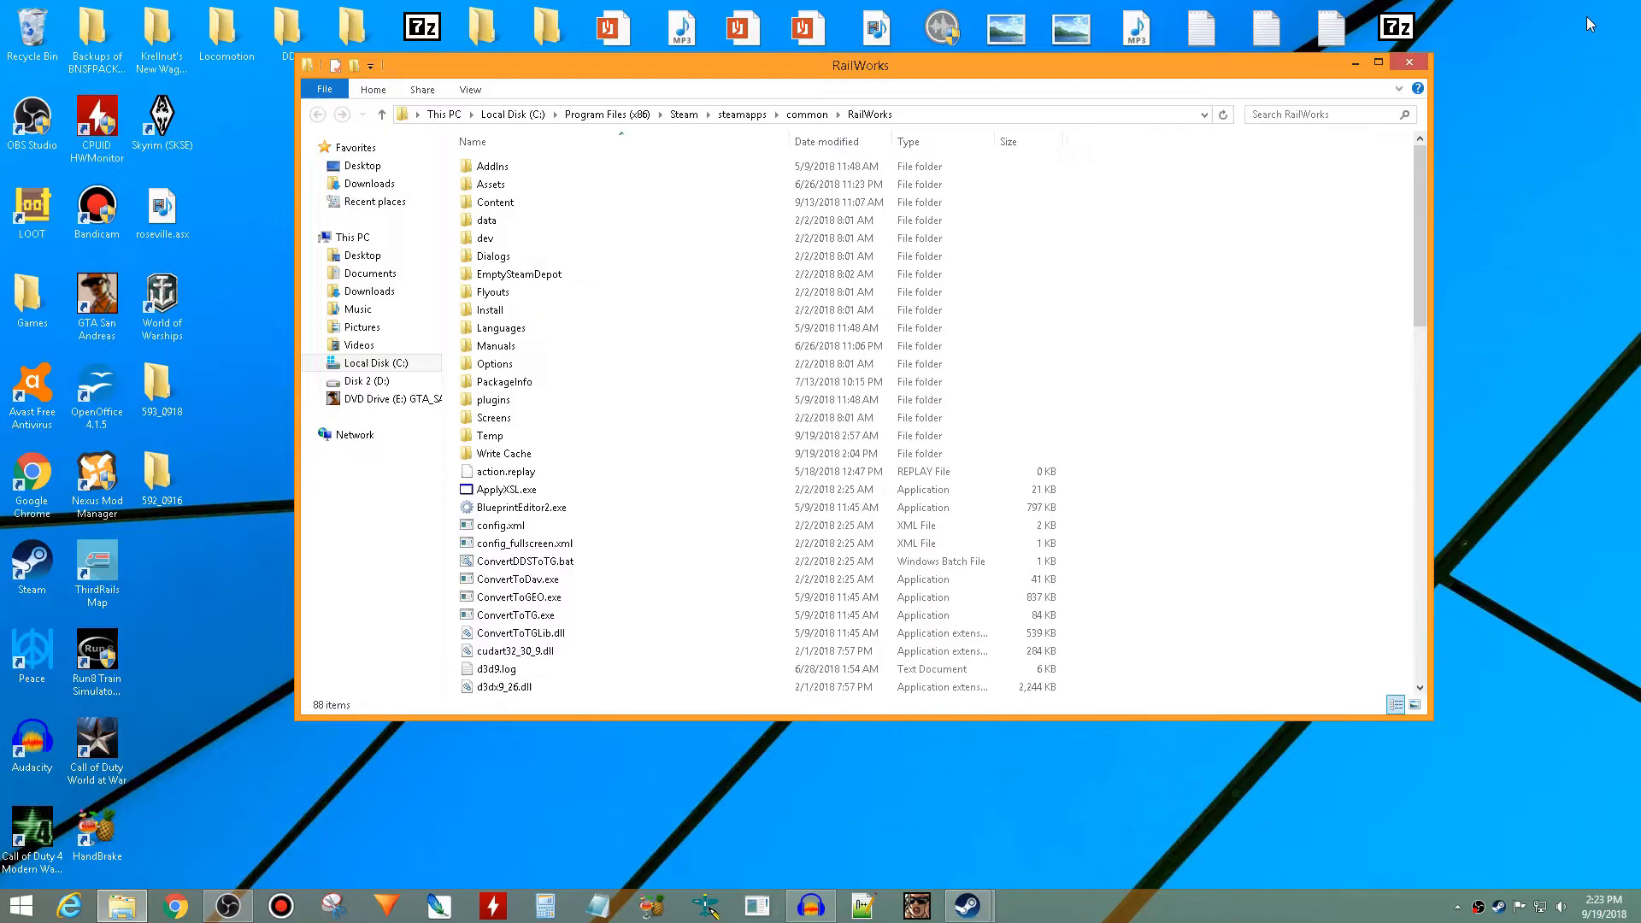
- Open the GP9Pack01 folder inside Assets\RSC of the RailWorks directory
double_click(744, 190)
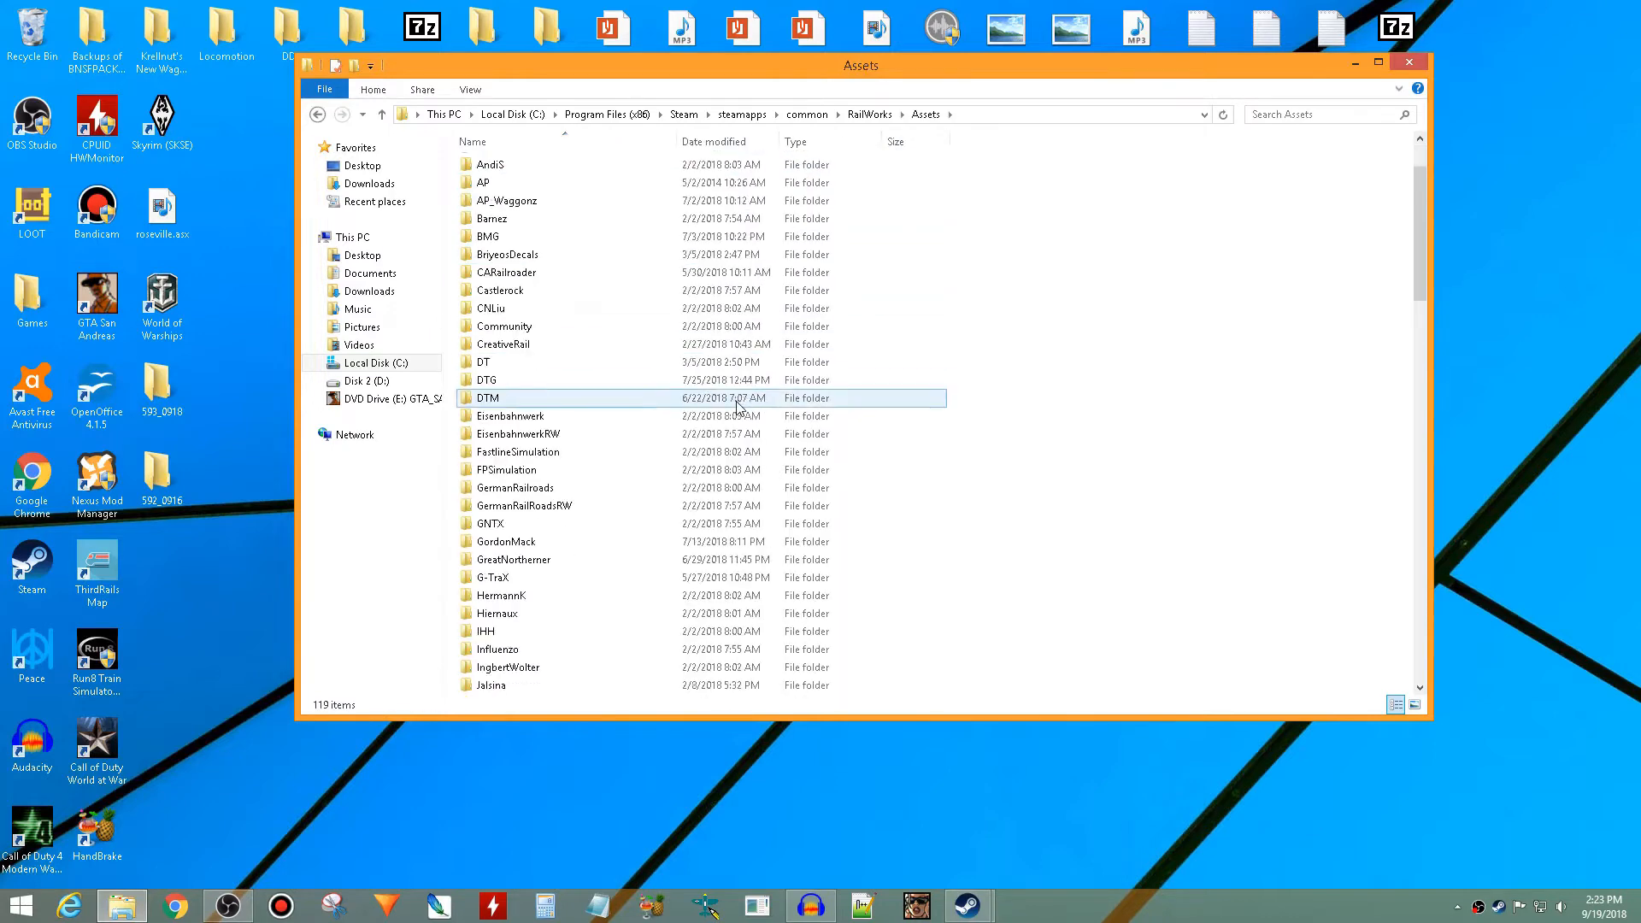
scroll(740, 407, "down", 10)
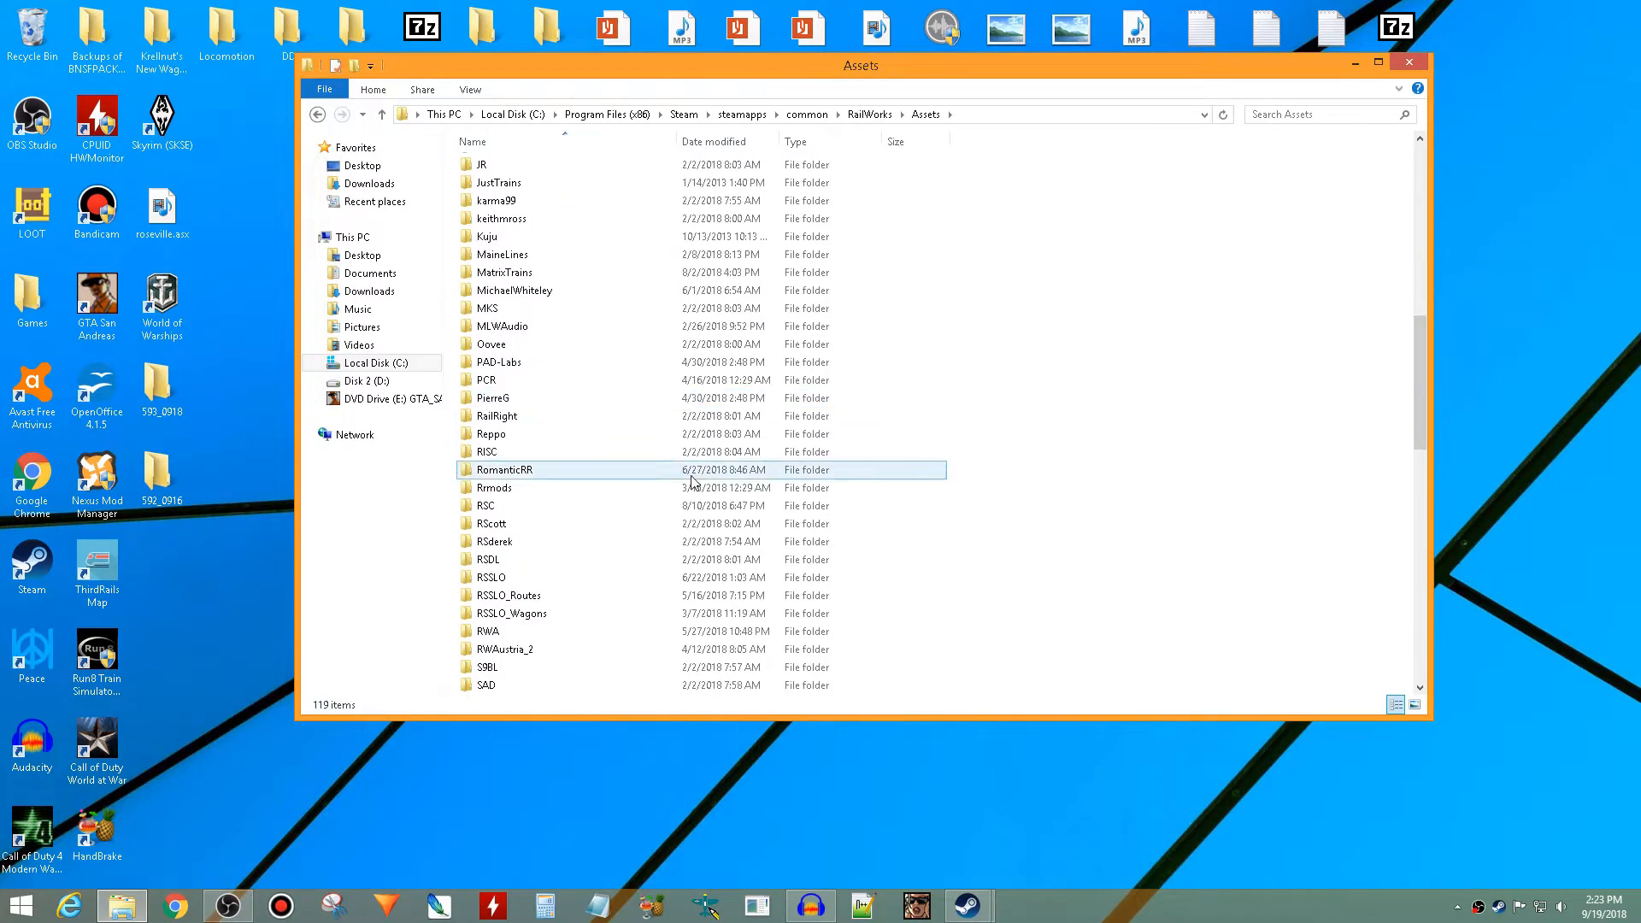
double_click(667, 507)
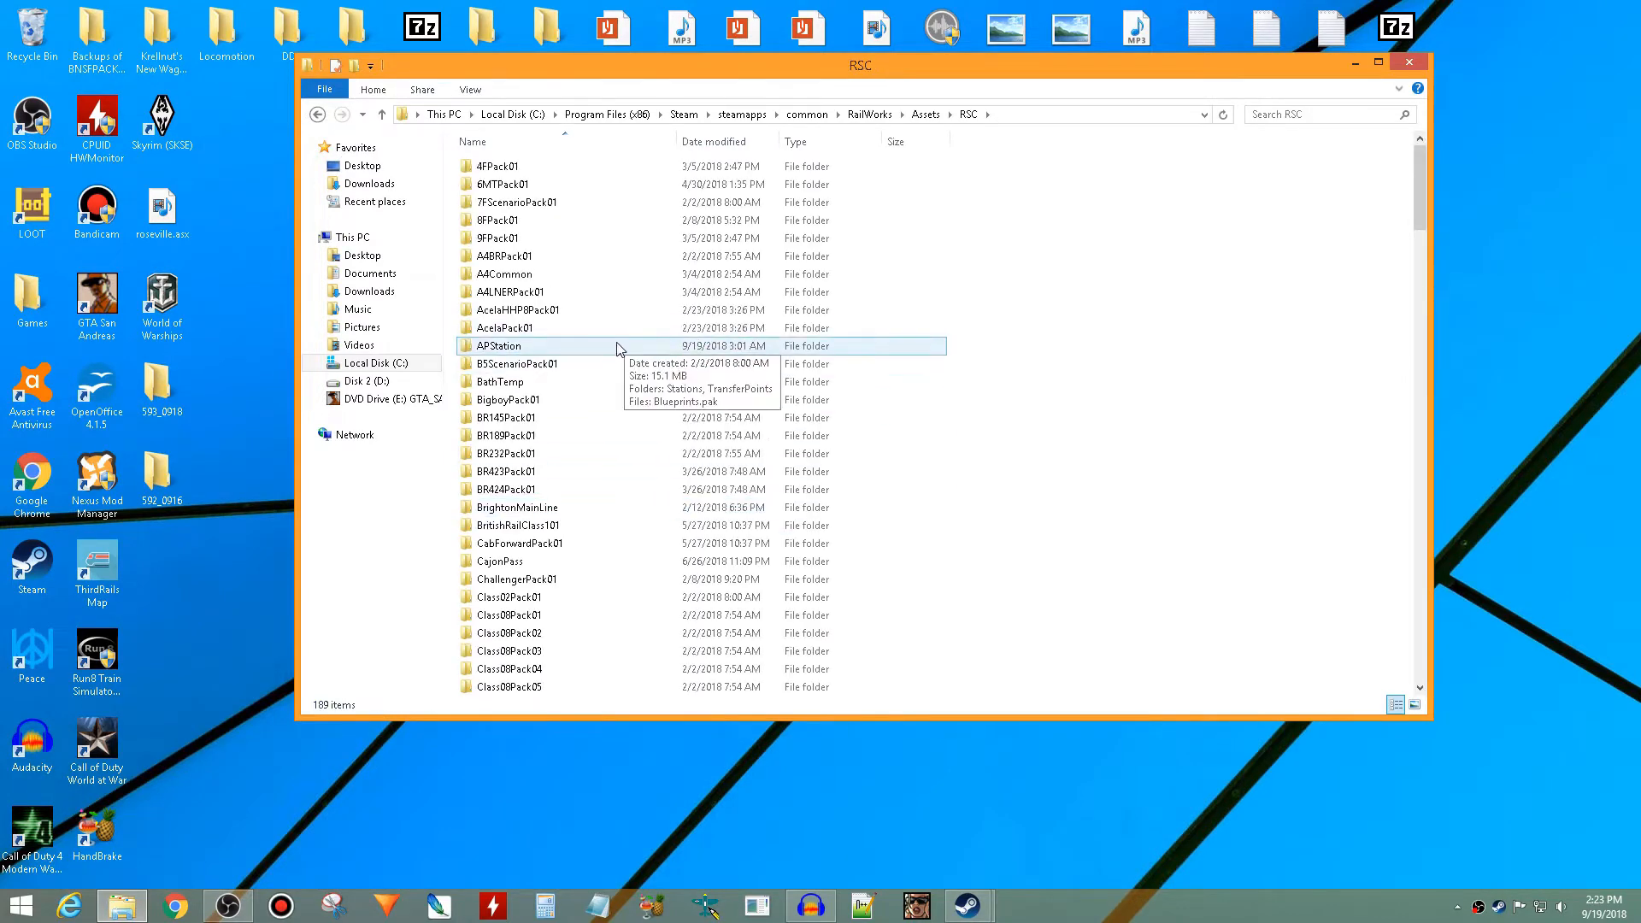
scroll(620, 346, "down", 15)
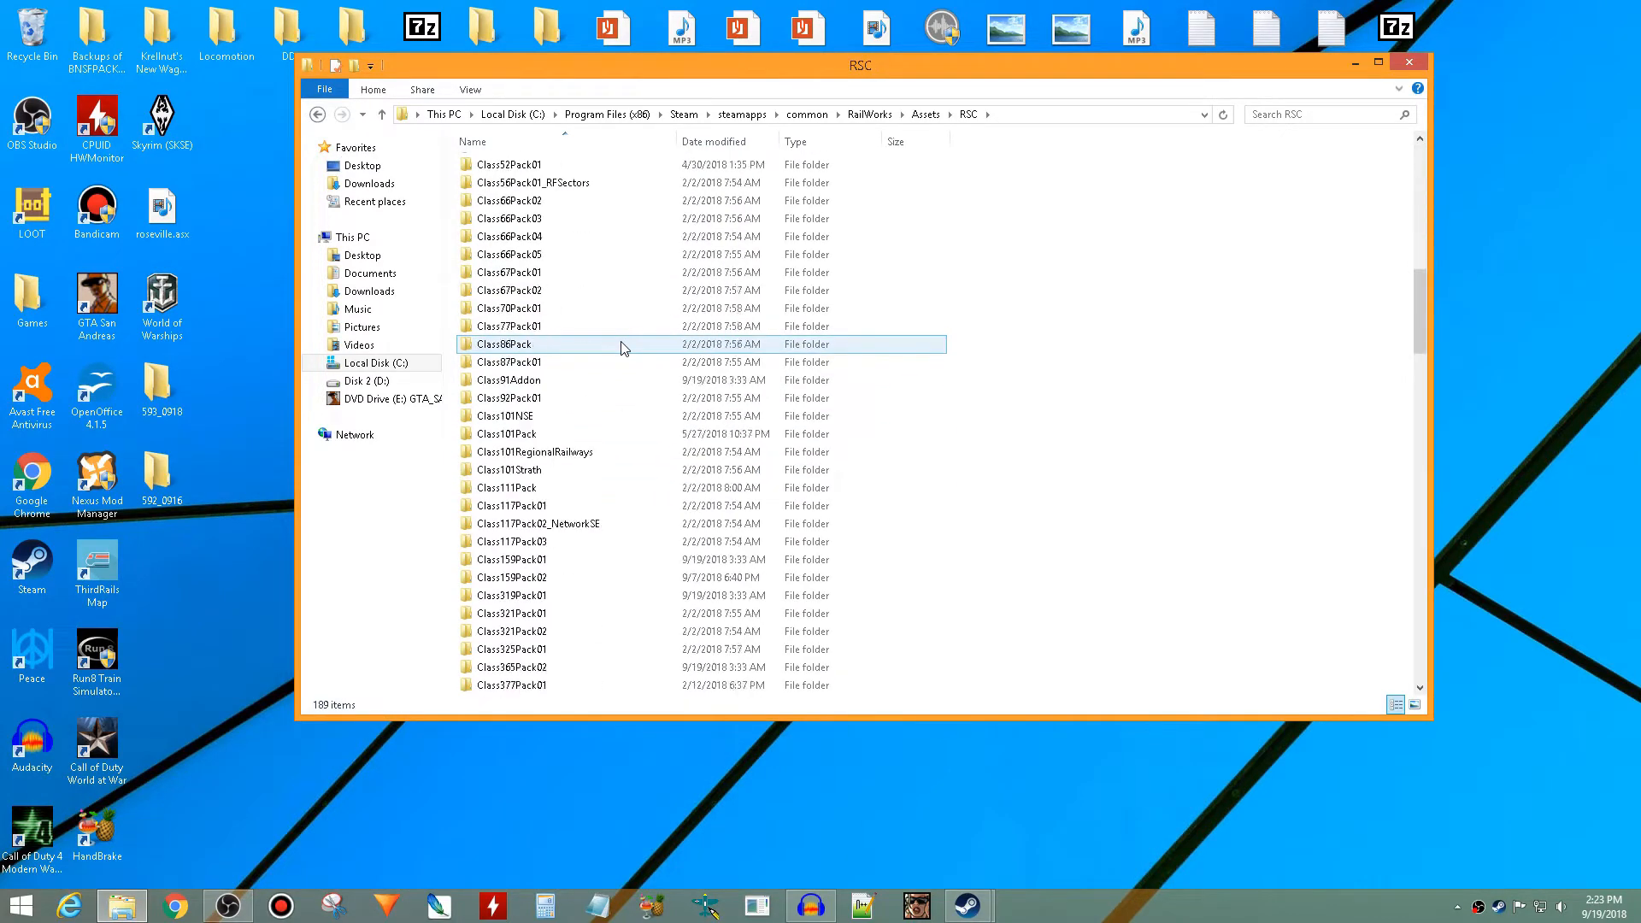
scroll(621, 346, "down", 15)
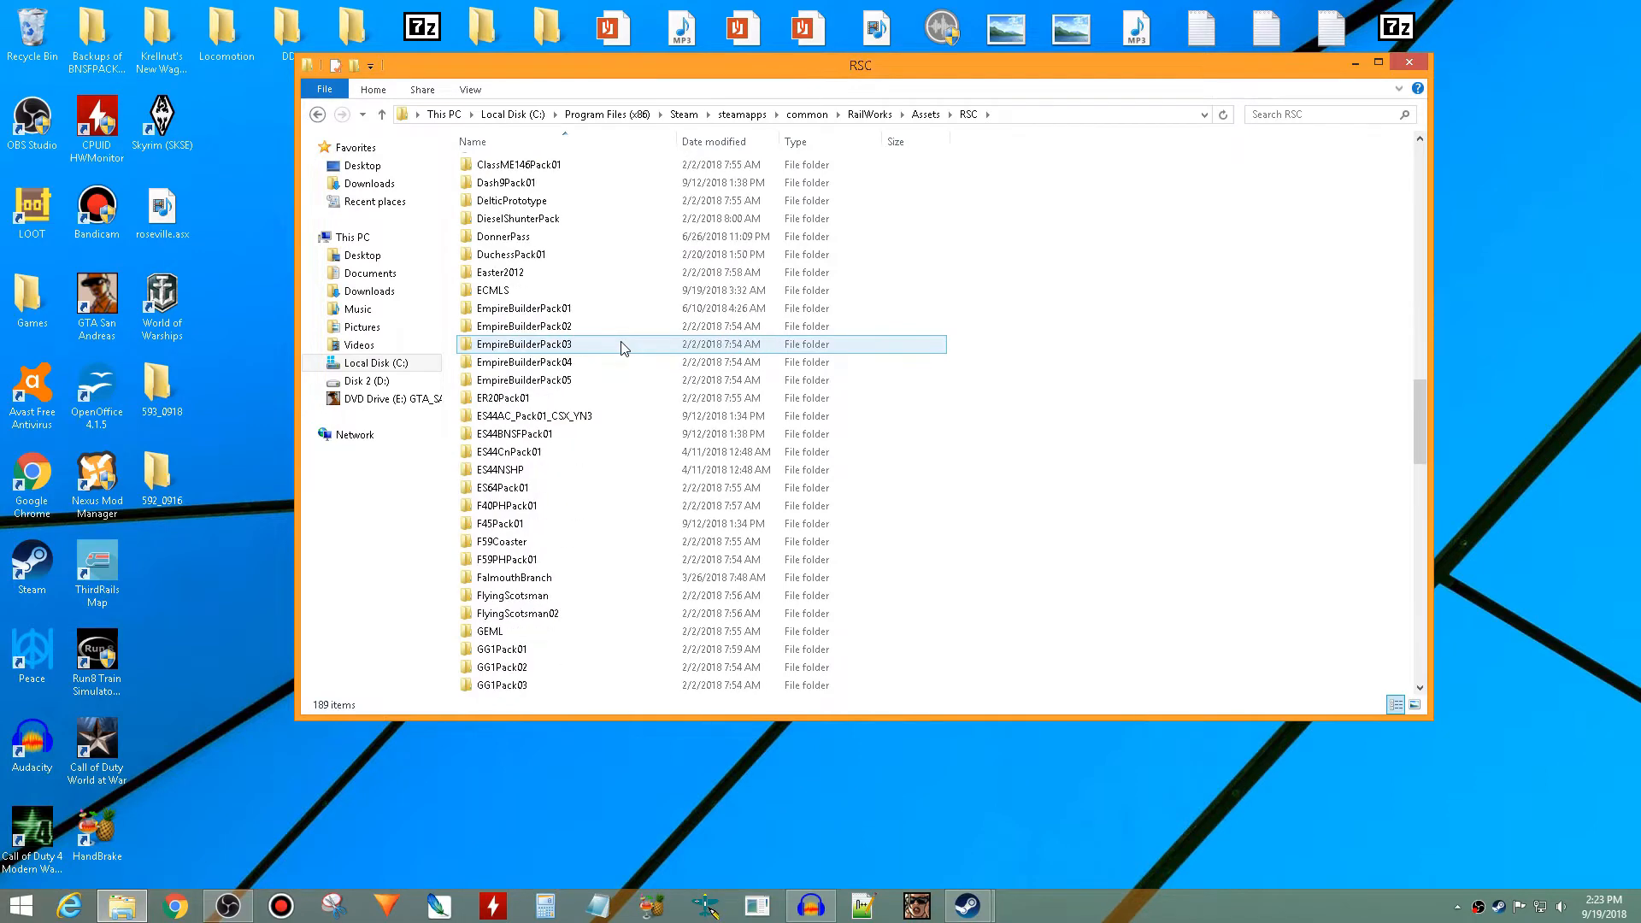
scroll(621, 346, "down", 7)
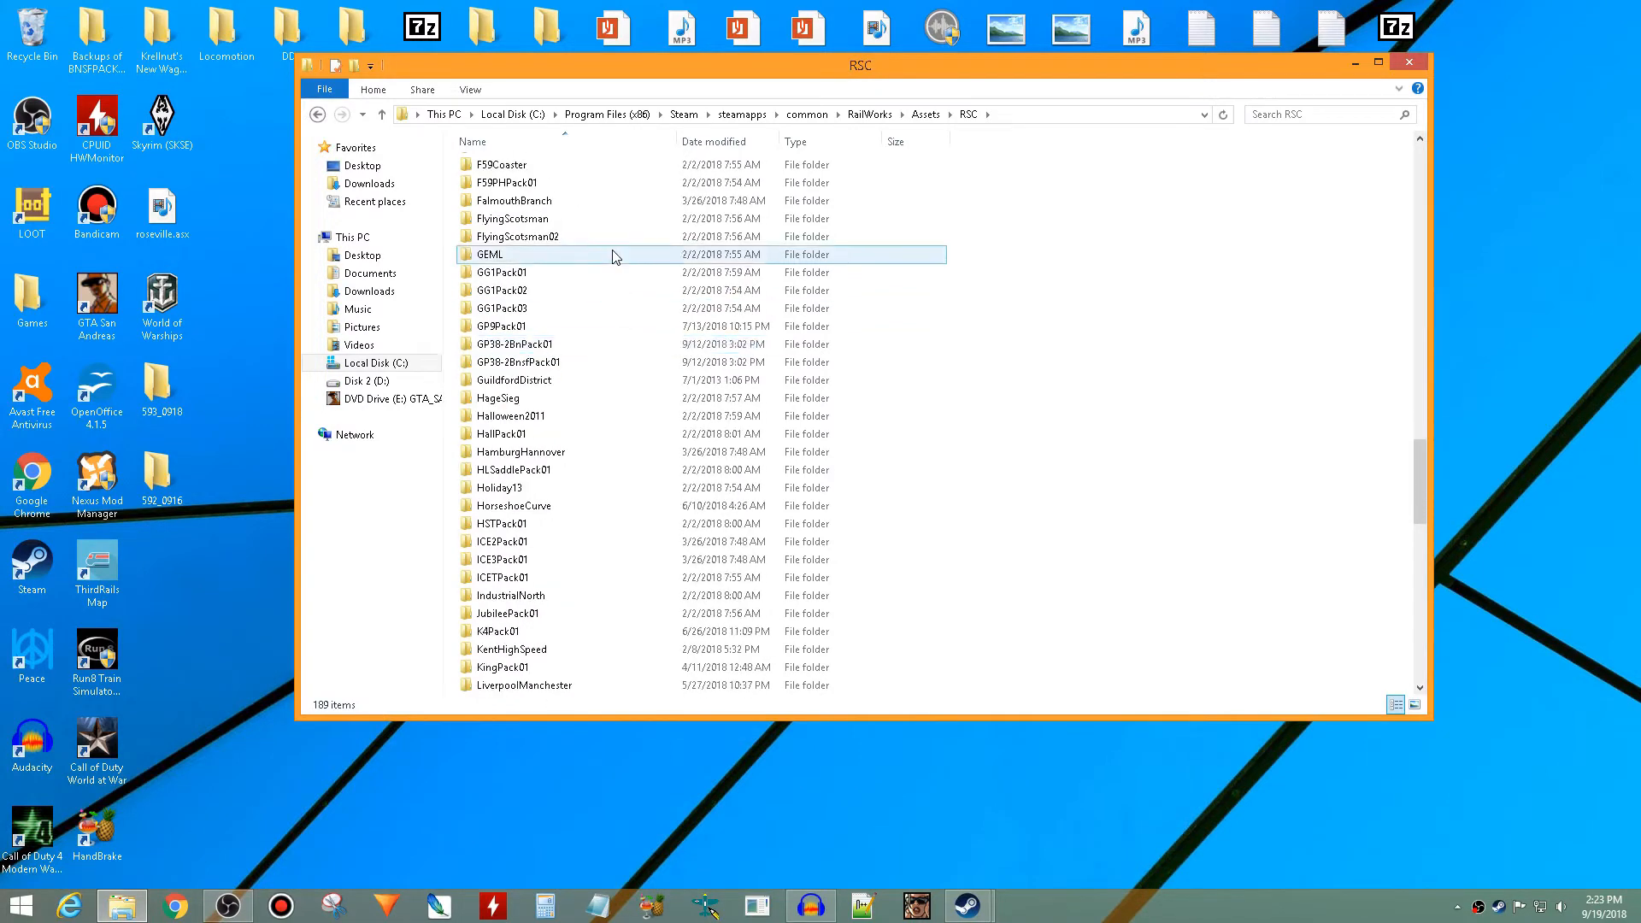
double_click(578, 323)
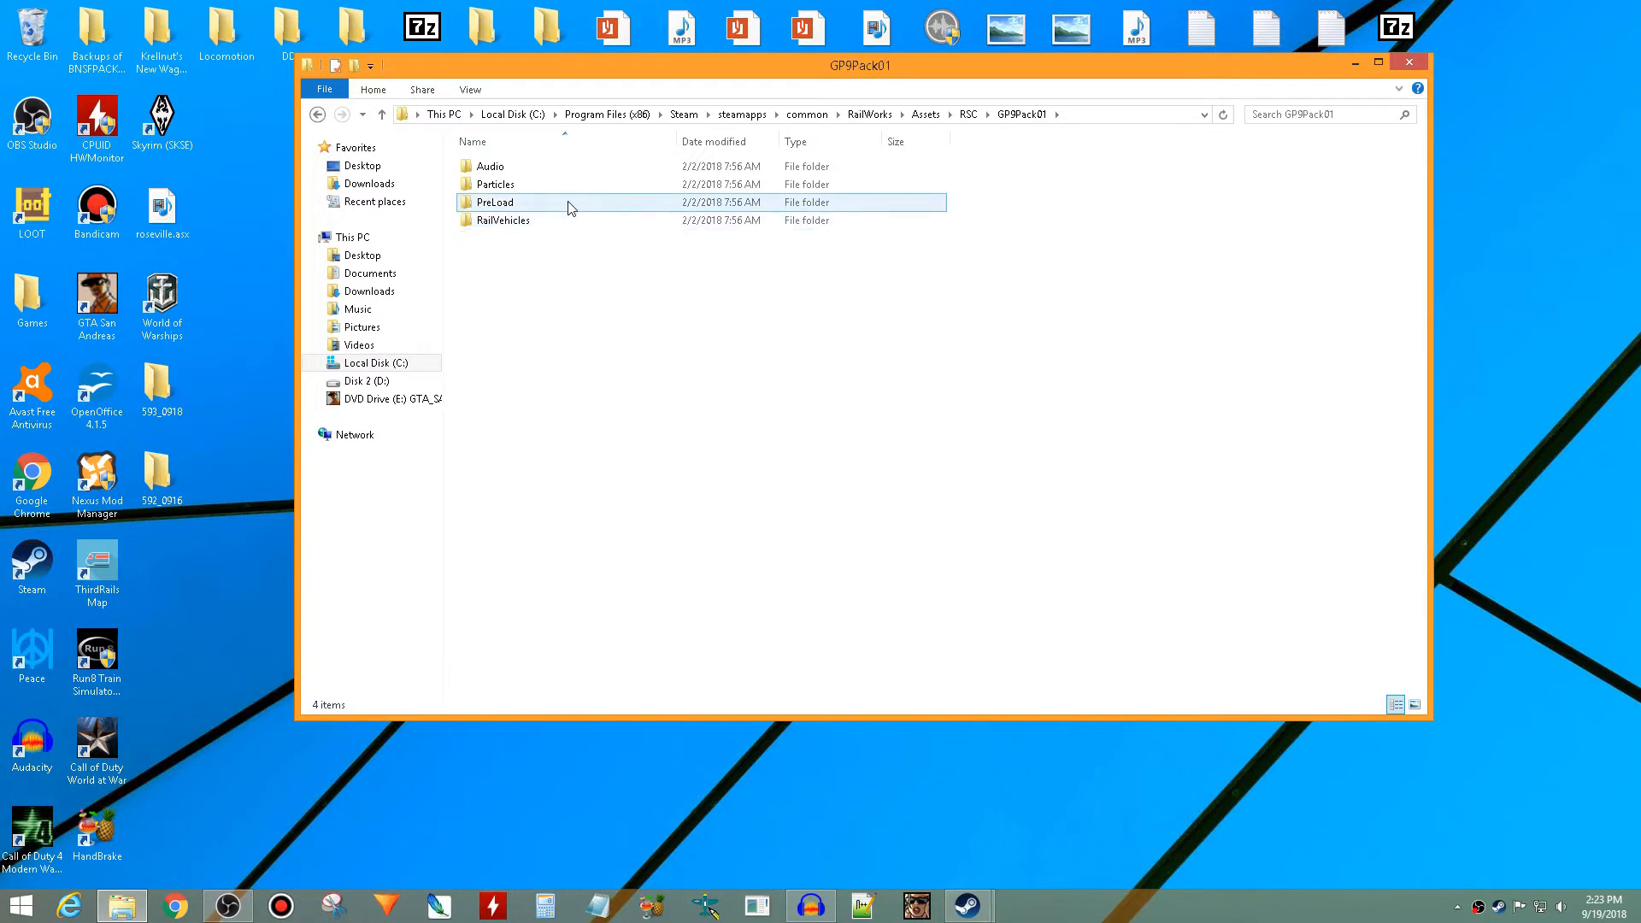
- Go to RailVehicles\Diesel\GP9\CN\Engine and convert GP9_CN.bin to an XML file
double_click(568, 224)
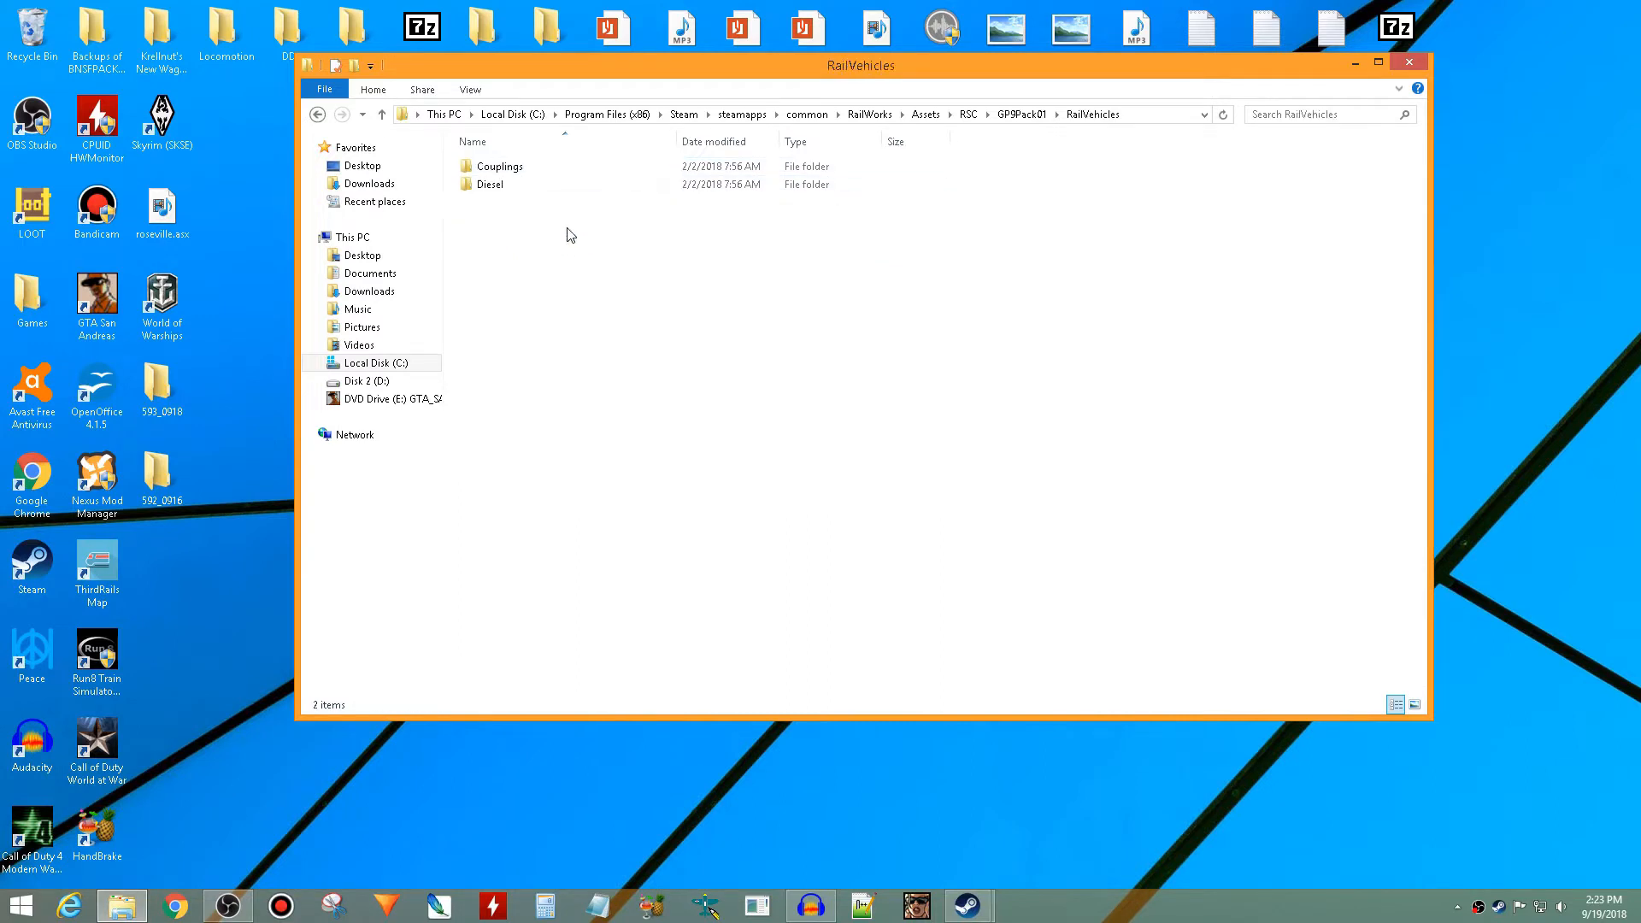
double_click(585, 186)
double_click(603, 171)
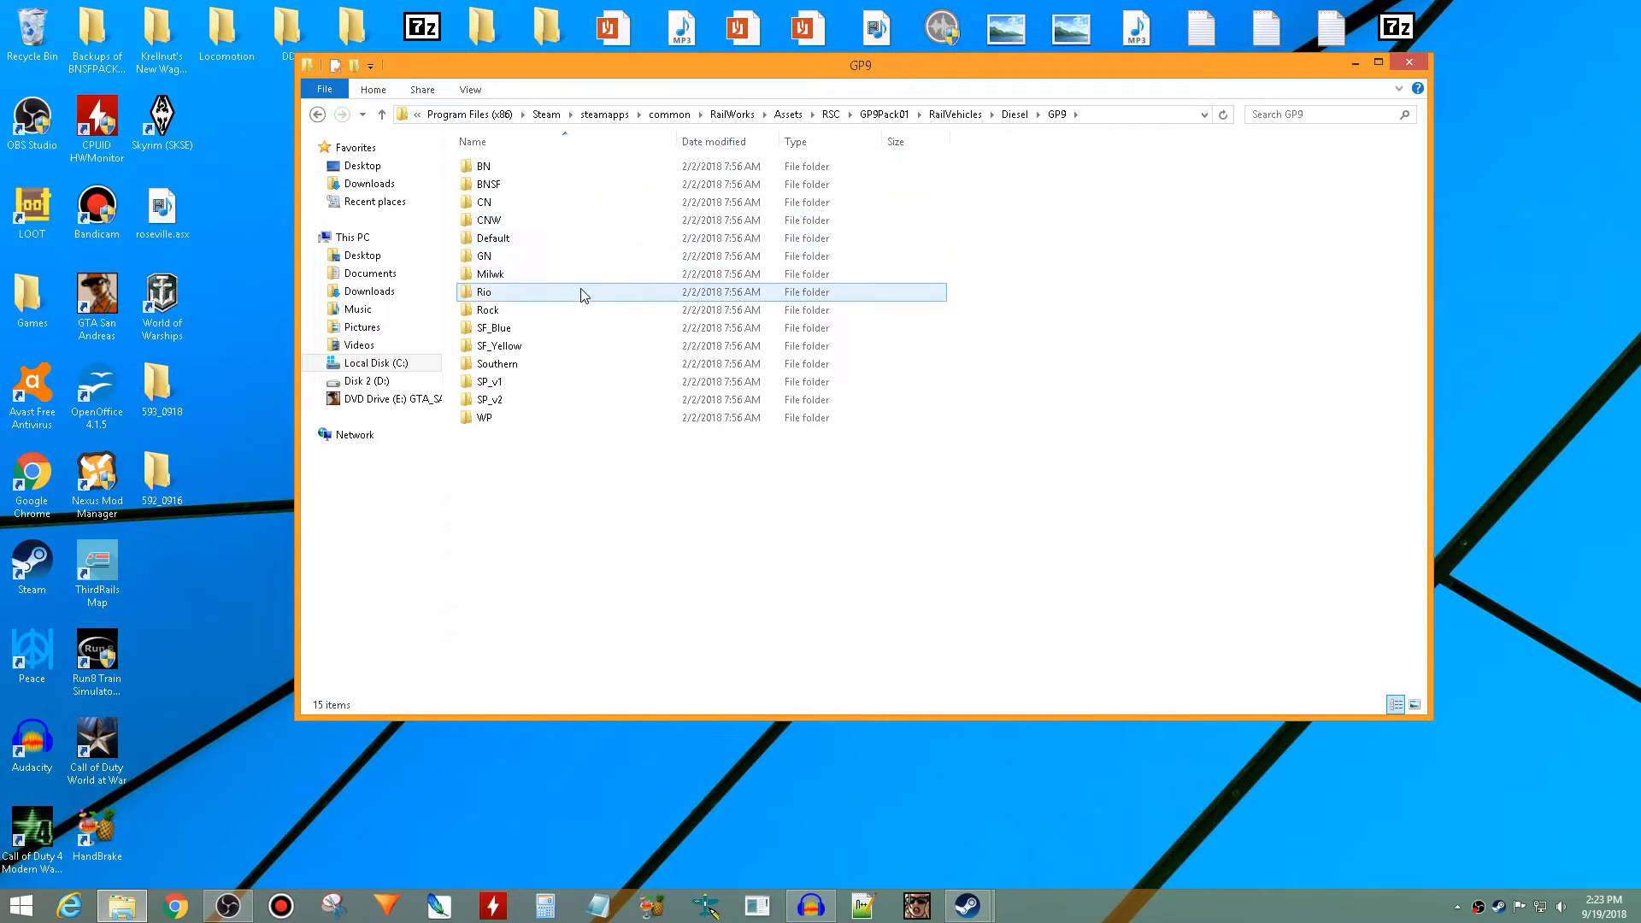
double_click(556, 201)
double_click(564, 185)
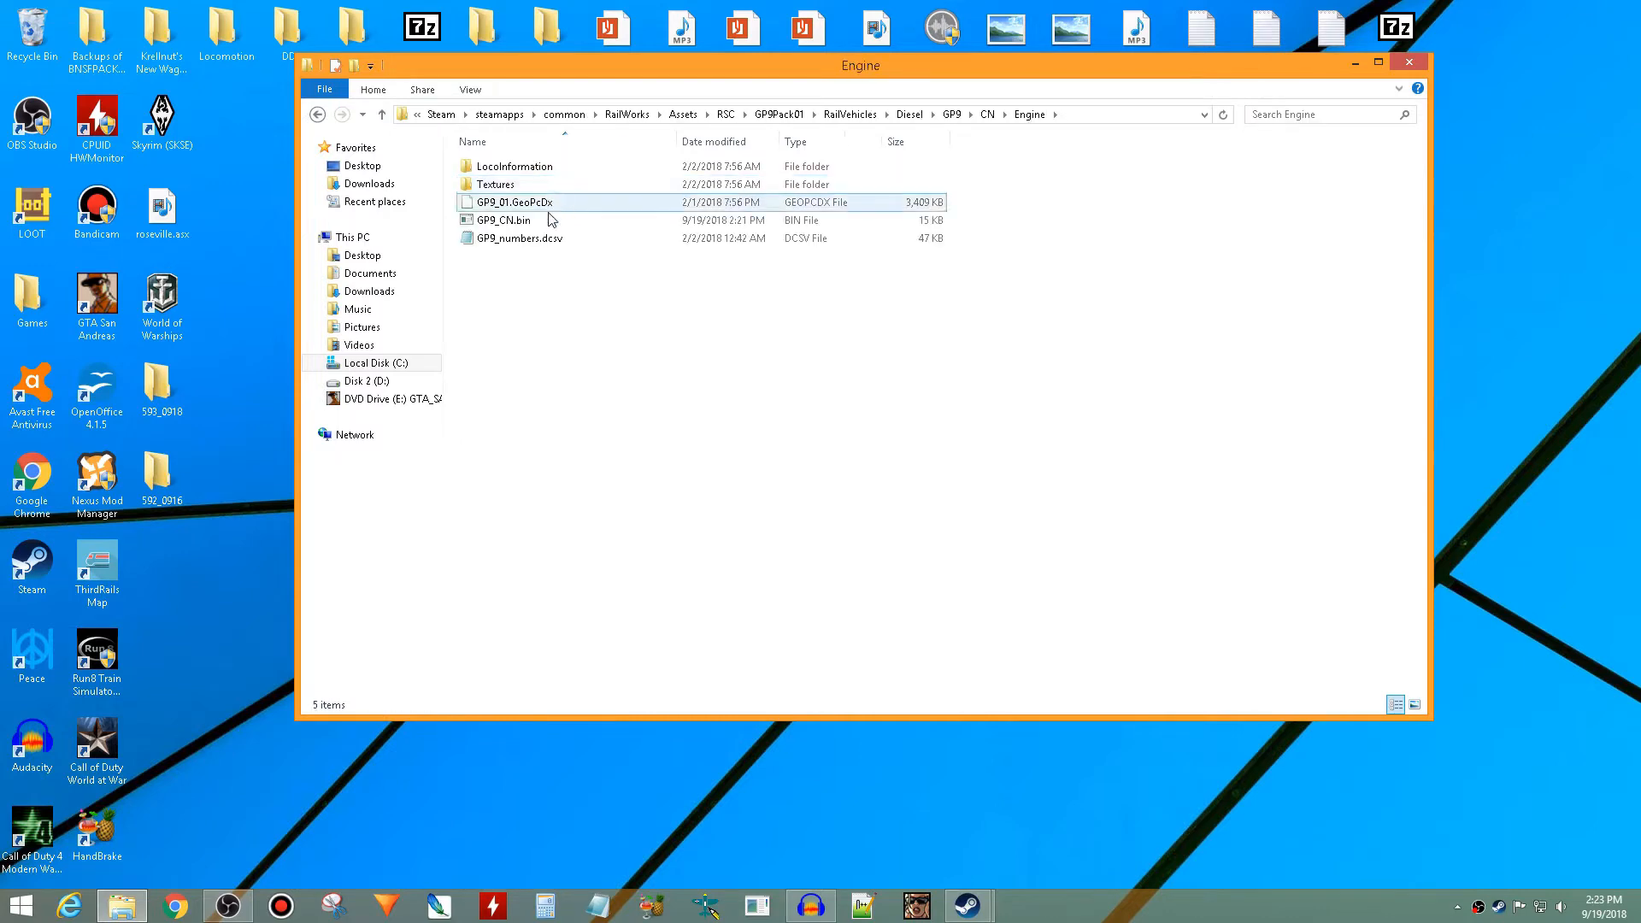
left_click(547, 221)
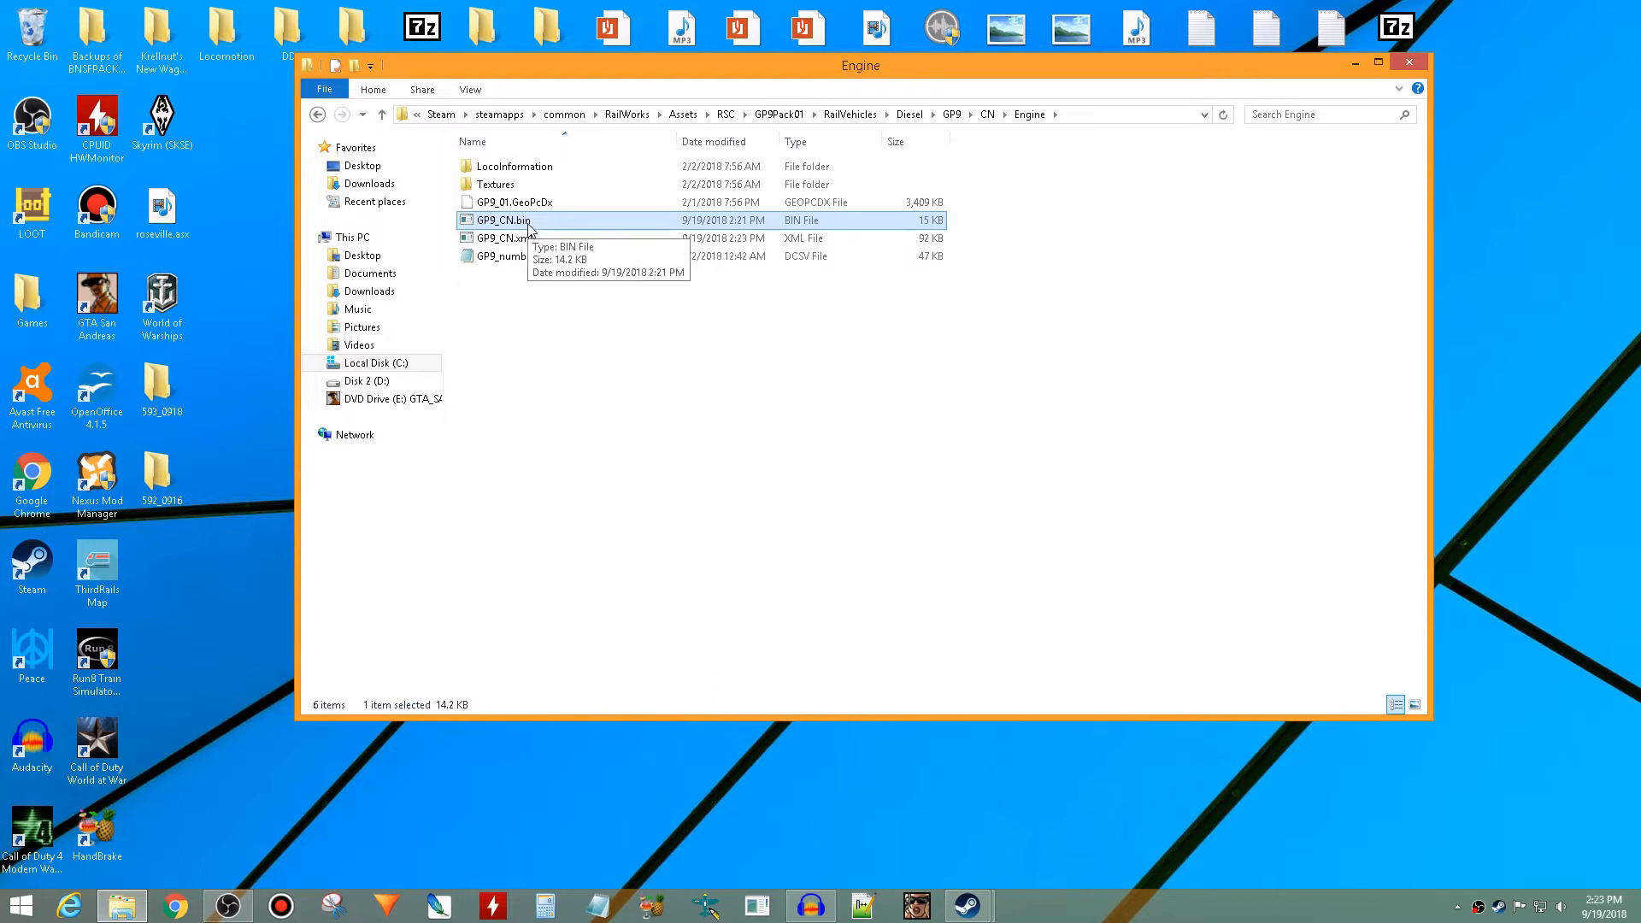
- Choose a default program for GP9_CN.bin by browsing for another app on this PC, for use with all .bin files
right_click(529, 228)
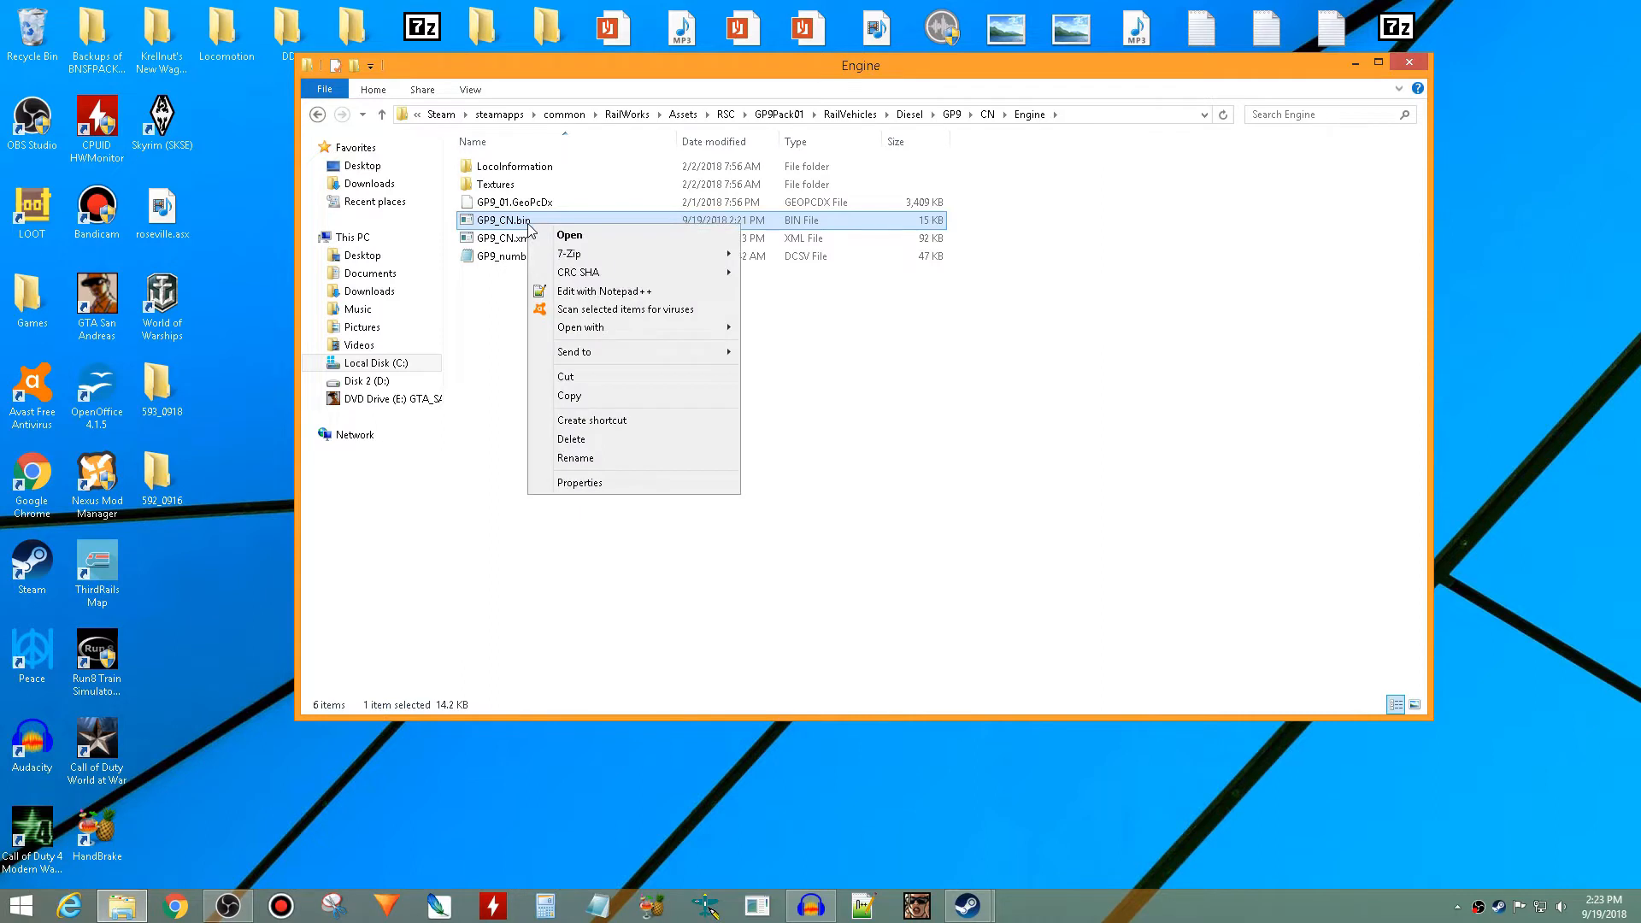
mouse_move(617, 323)
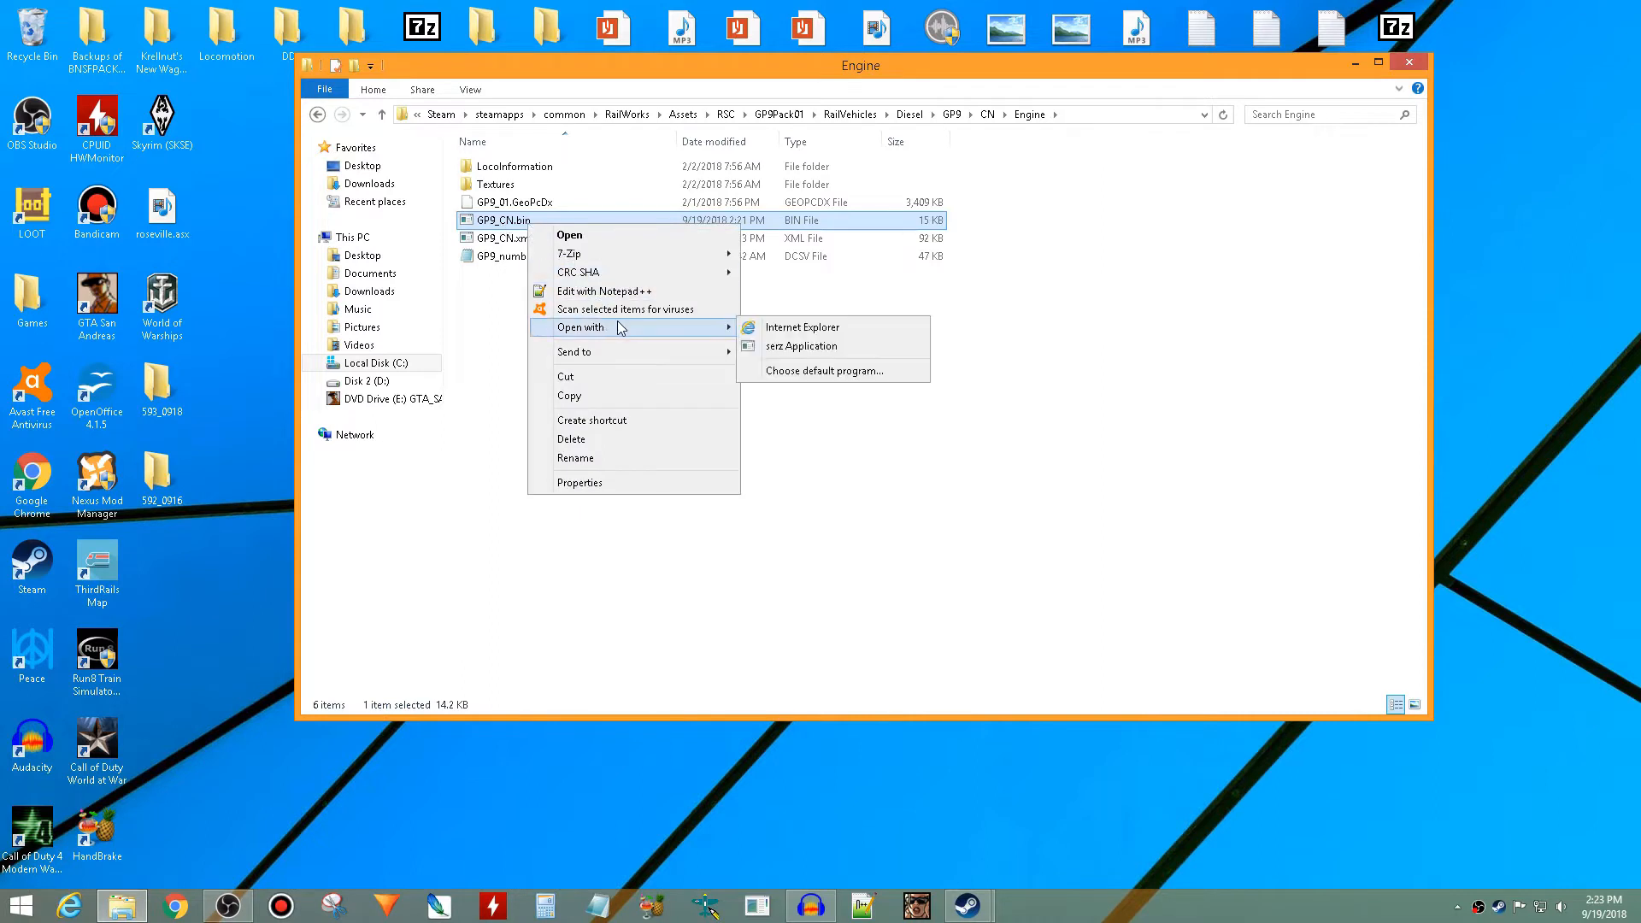
left_click(801, 370)
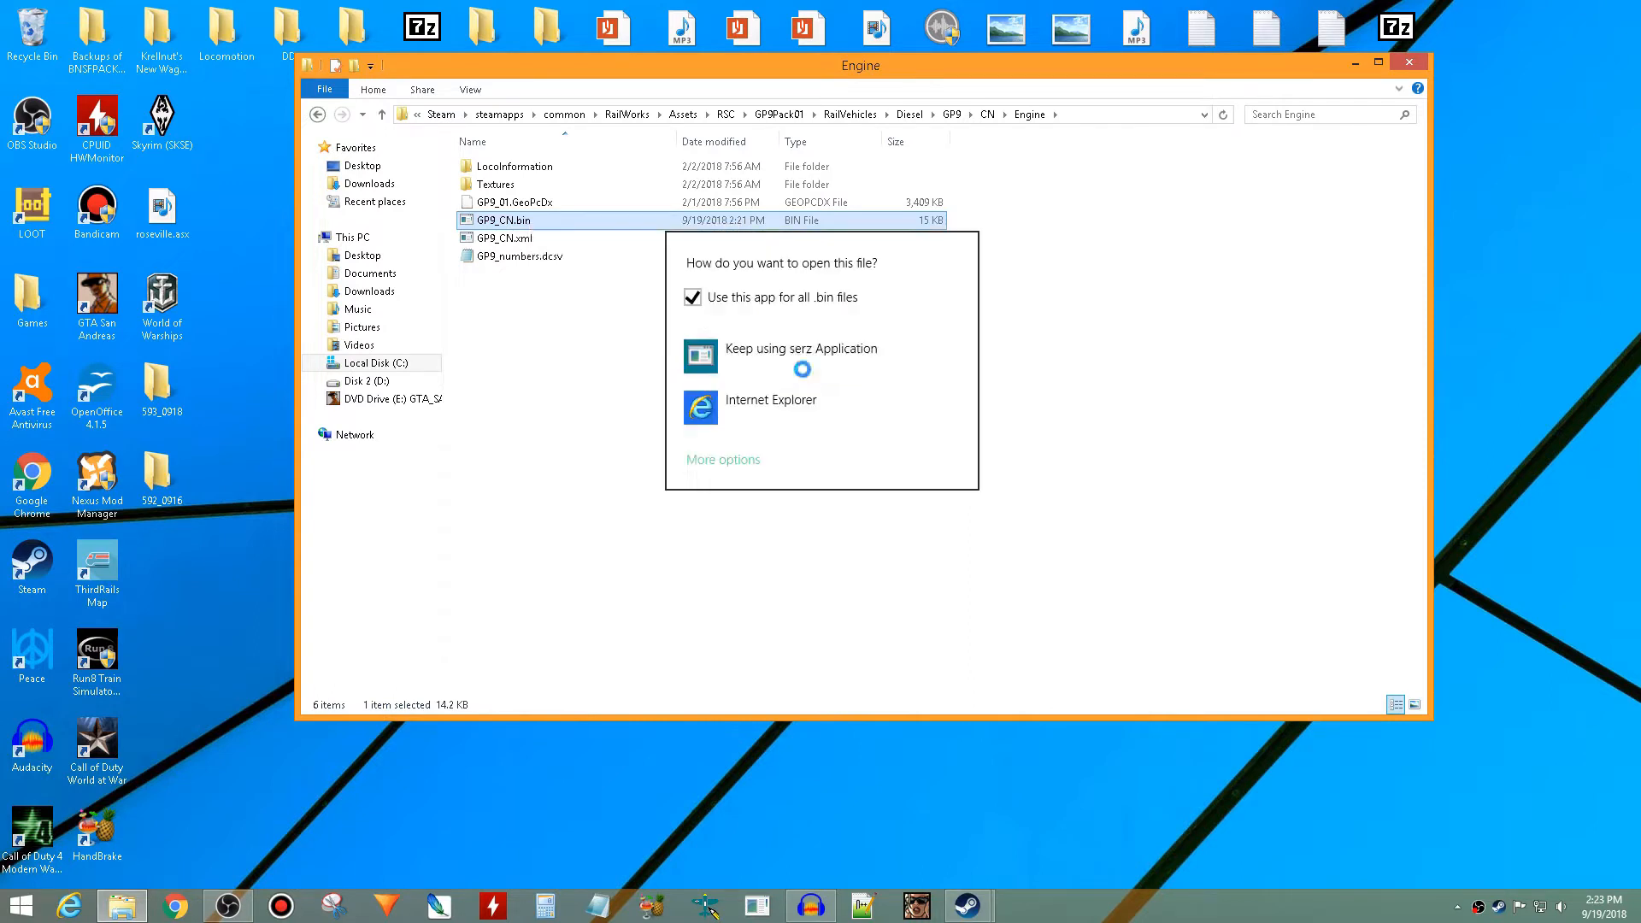
left_click(746, 460)
scroll(746, 460, "down", 8)
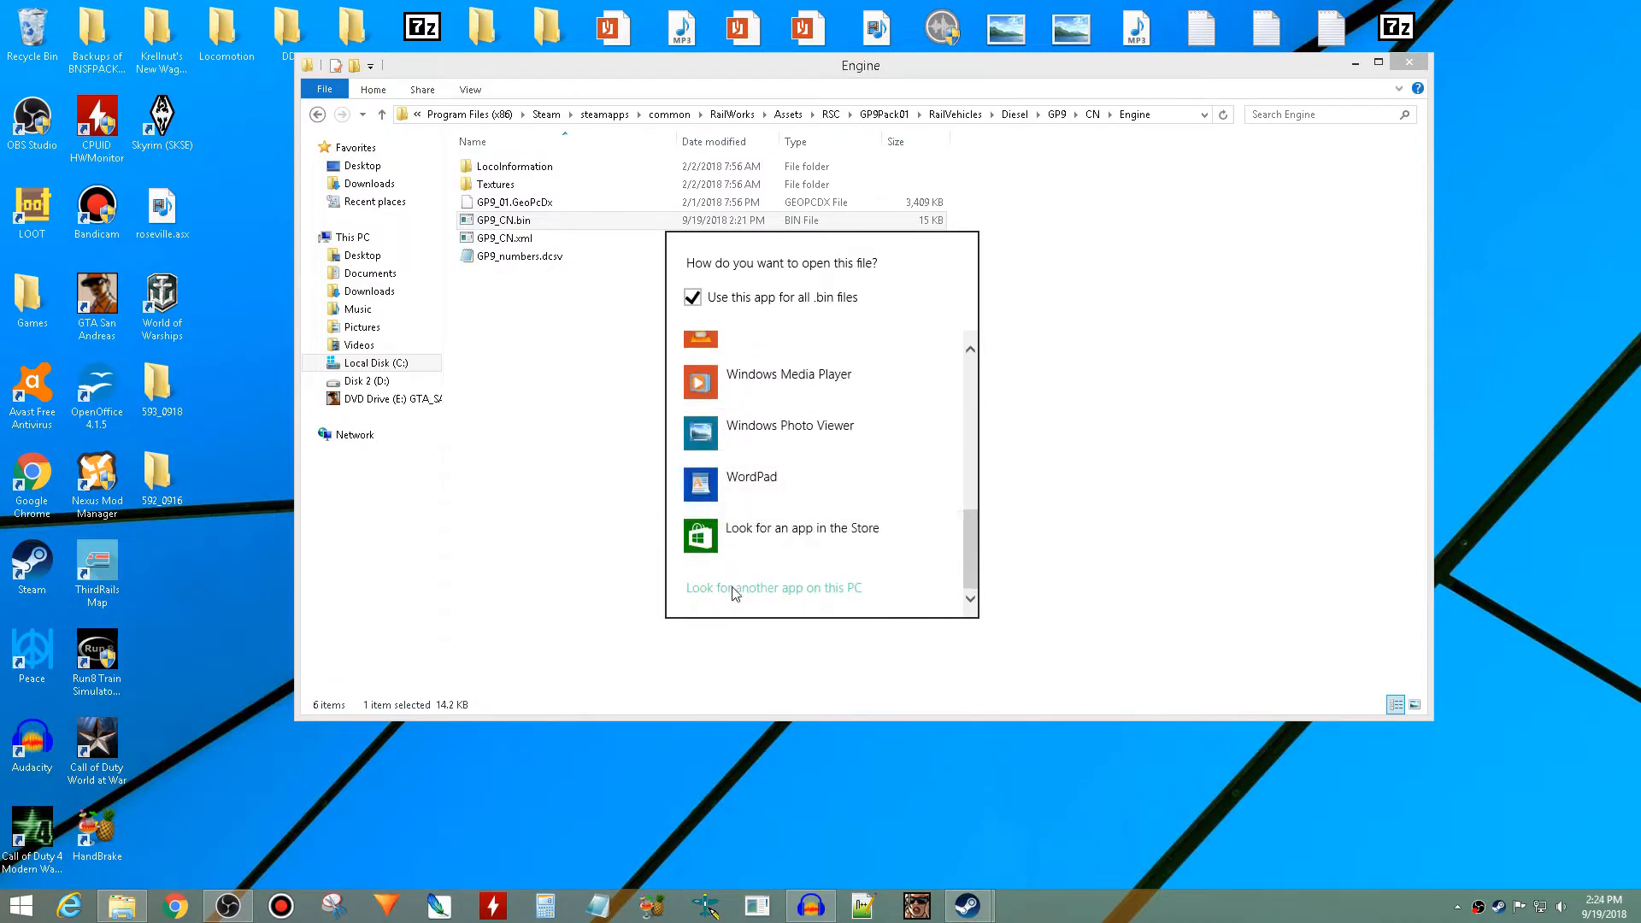
left_click(732, 593)
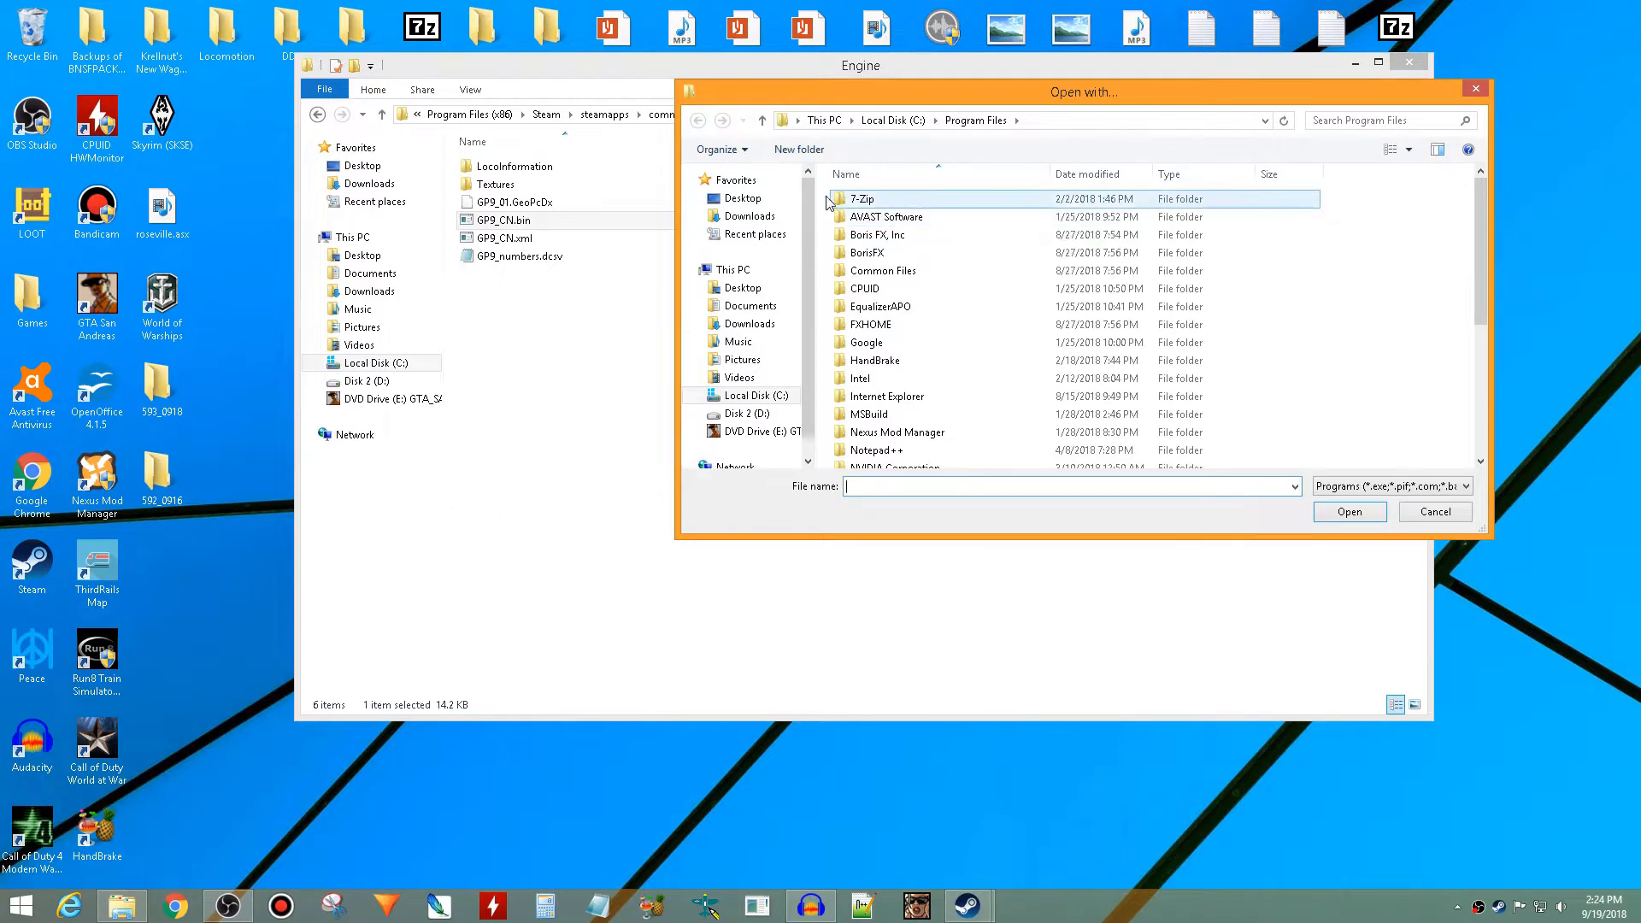
- Set serz.exe from the RailWorks folder as the program that opens .bin files
left_click(770, 236)
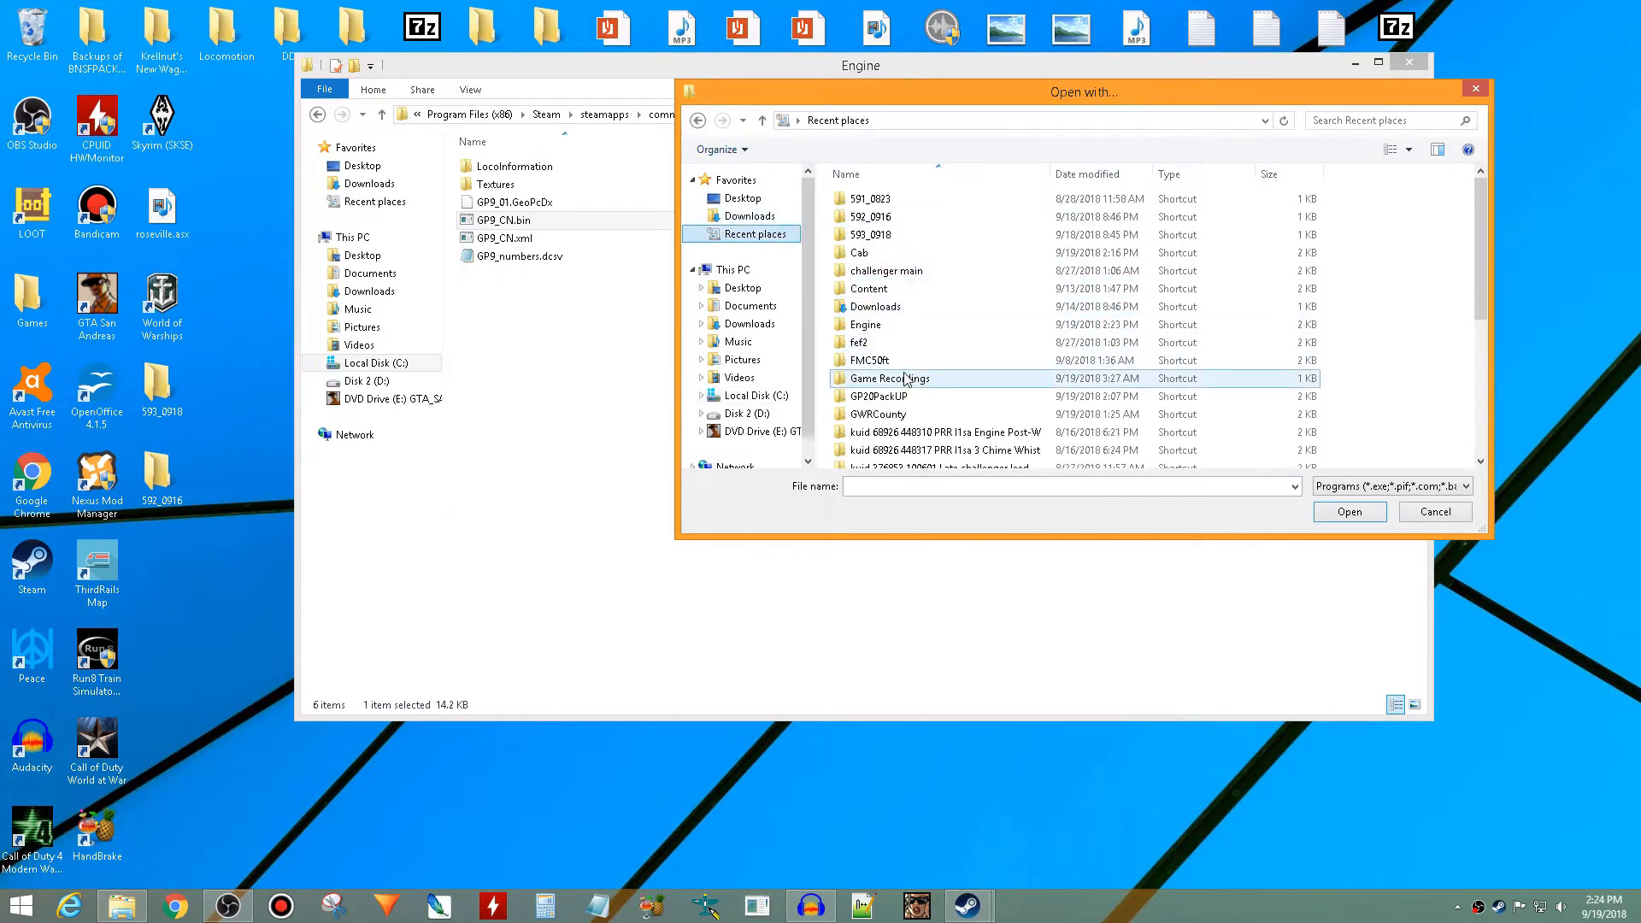
double_click(909, 328)
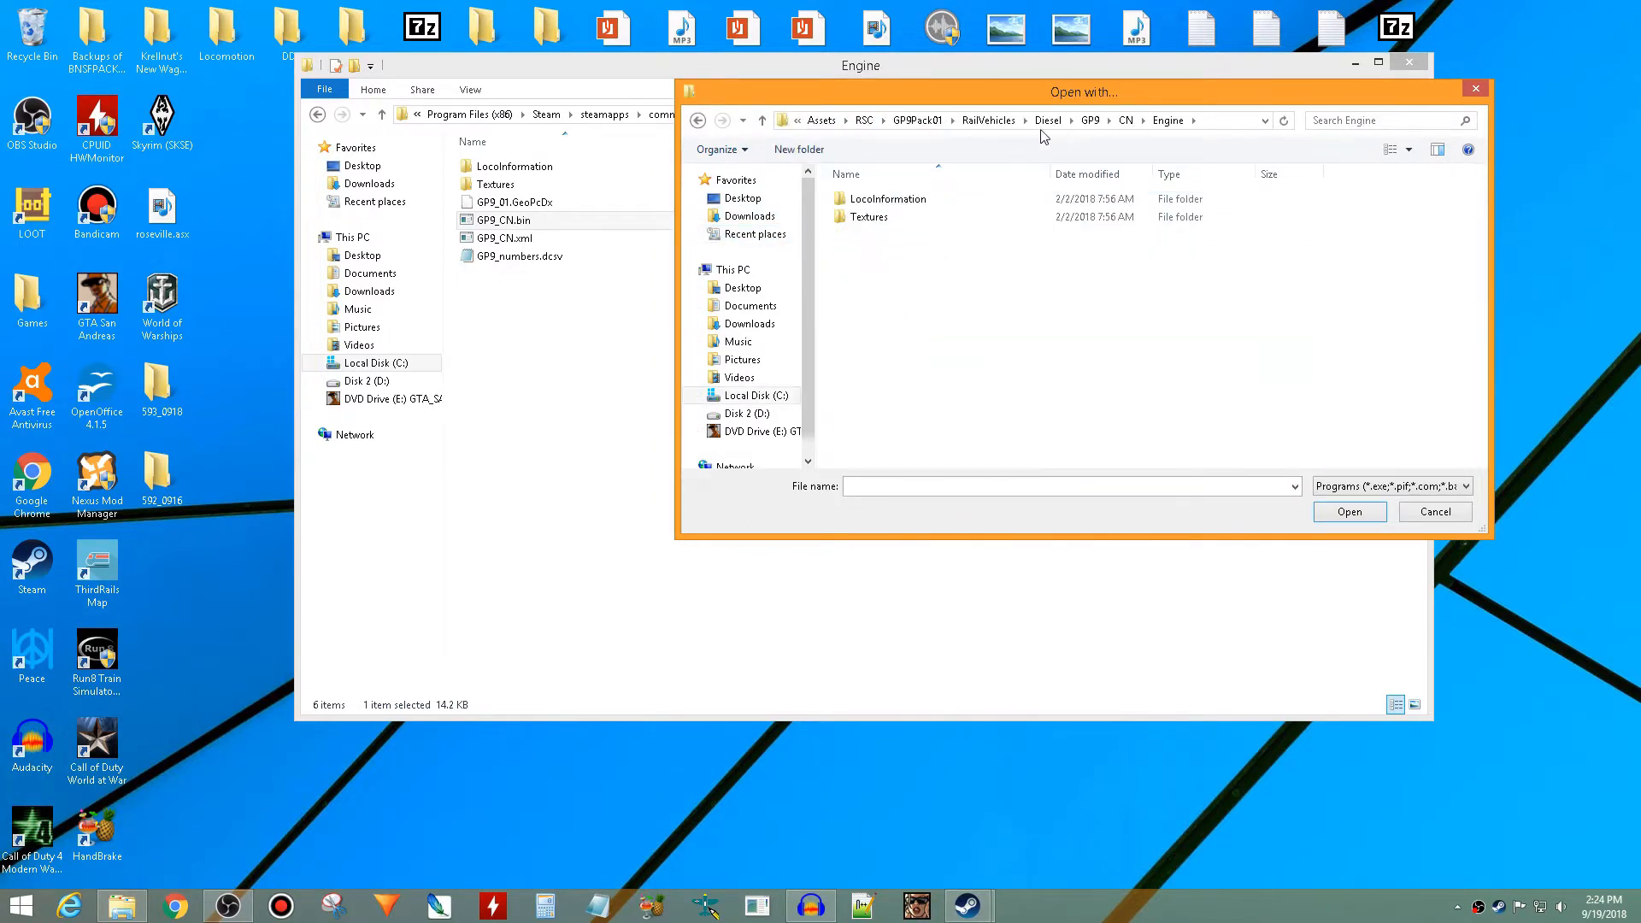
left_click(822, 120)
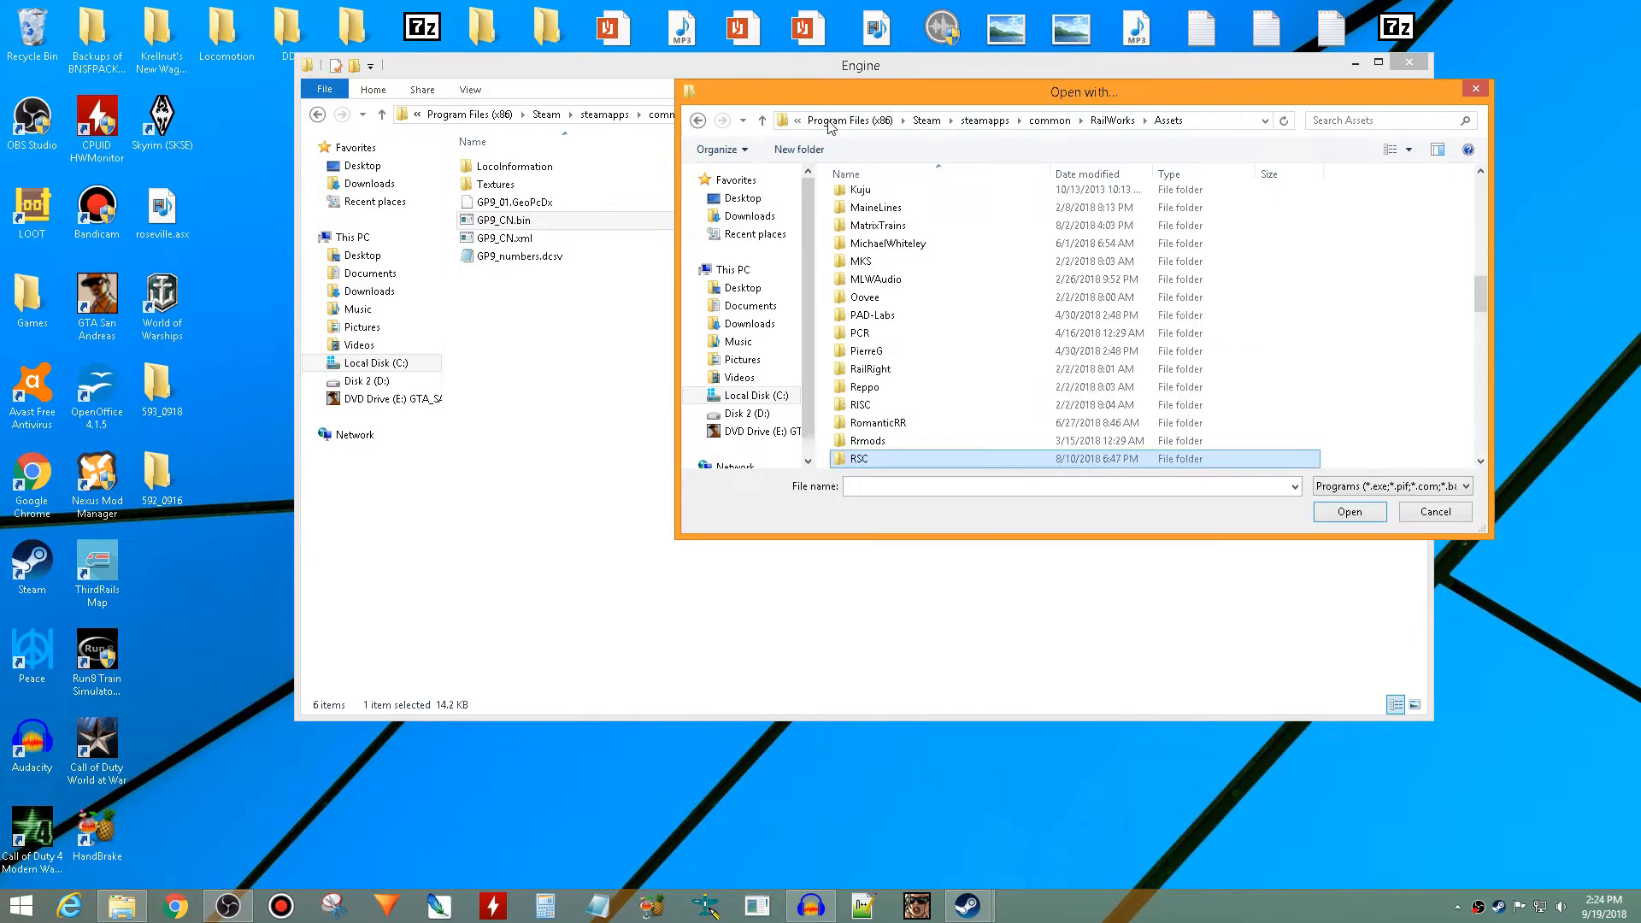
left_click(1111, 121)
scroll(1000, 231, "down", 12)
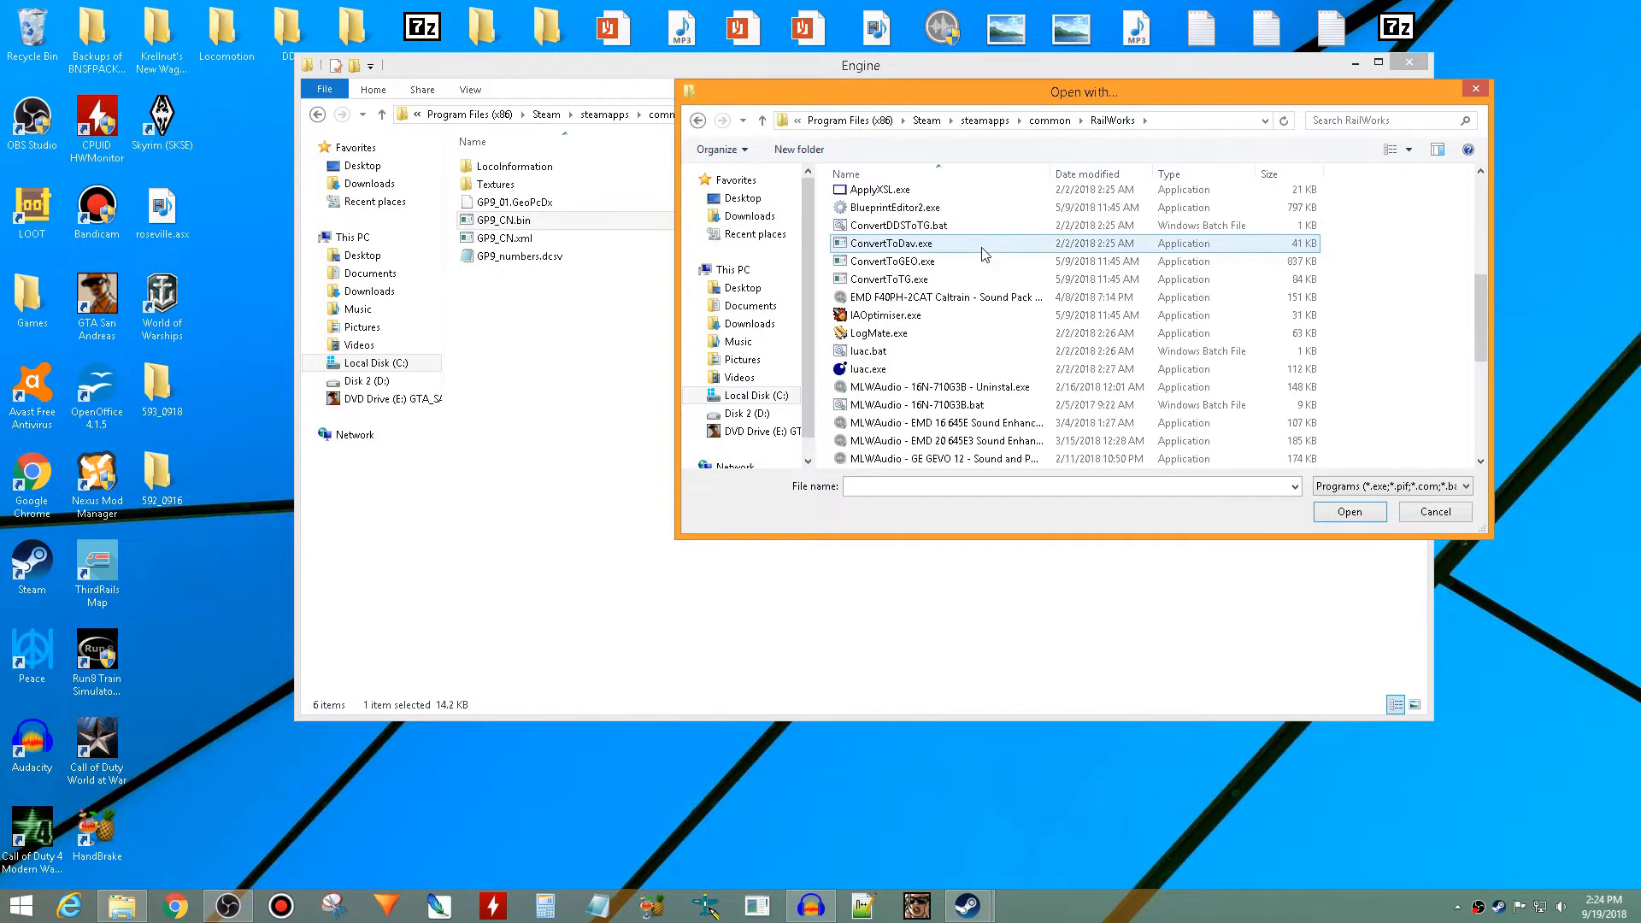
scroll(985, 254, "down", 3)
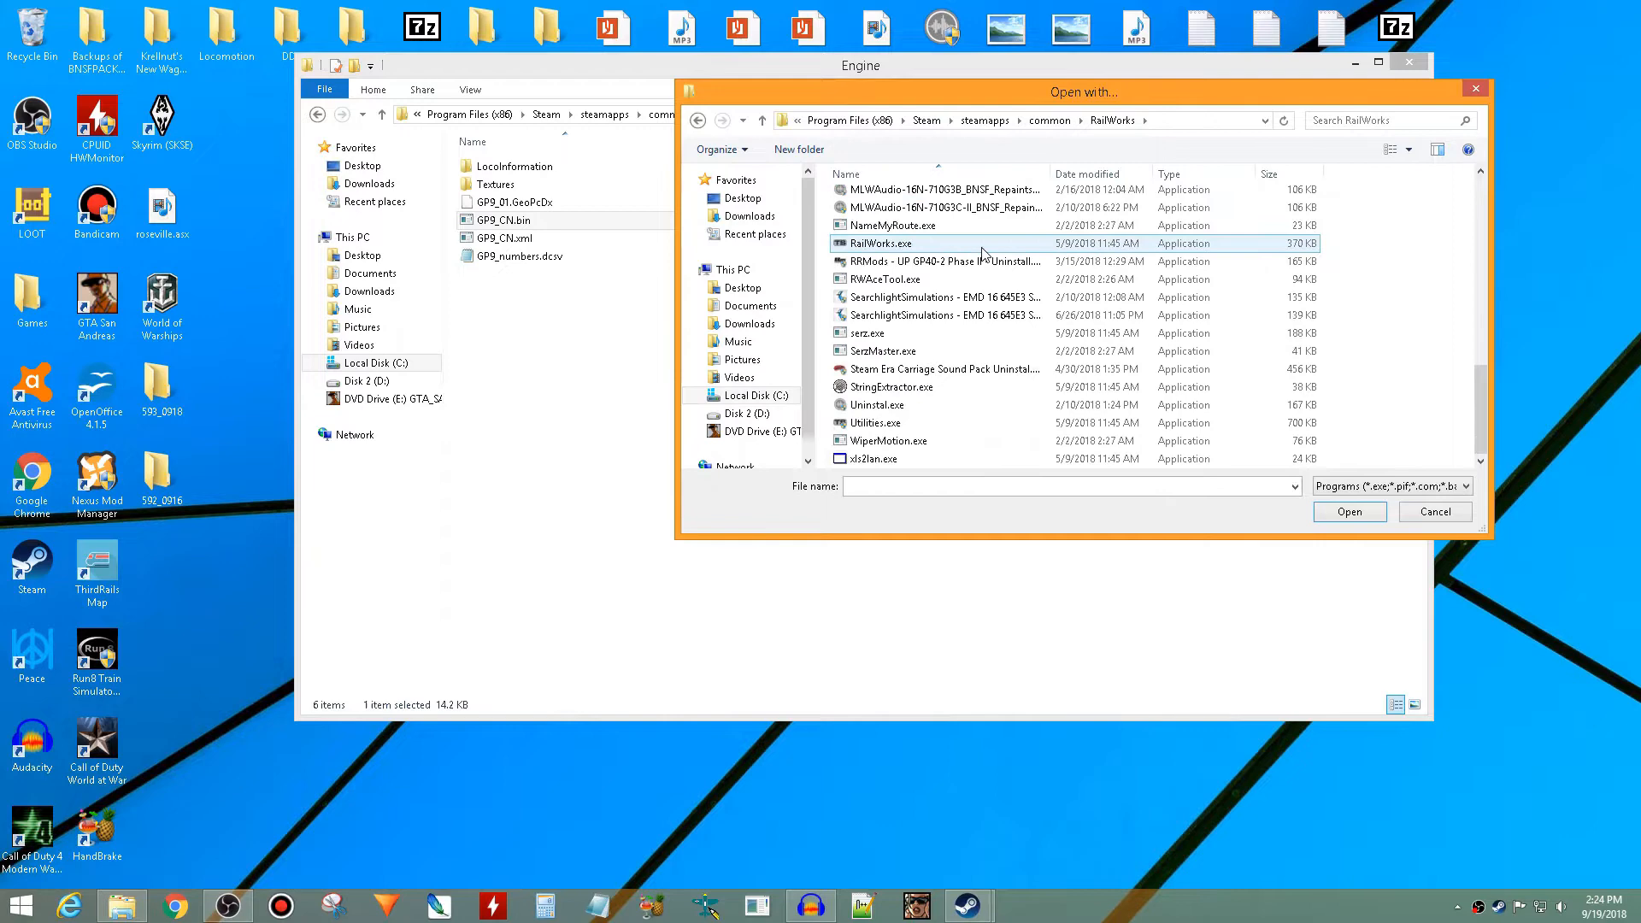
left_click(968, 333)
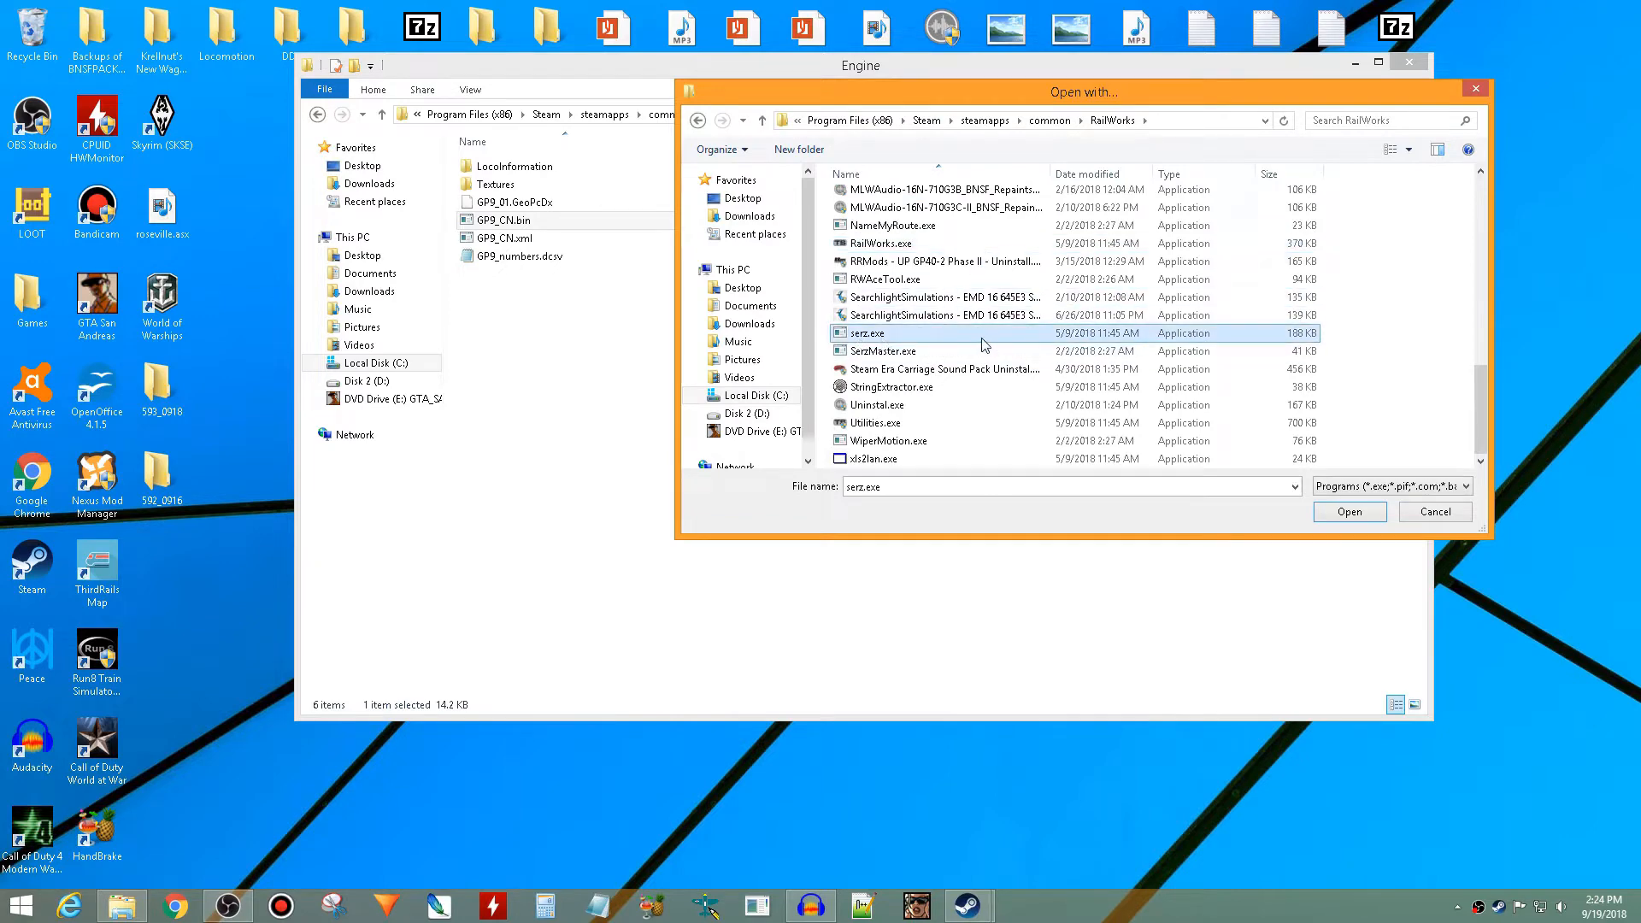
left_click(1319, 511)
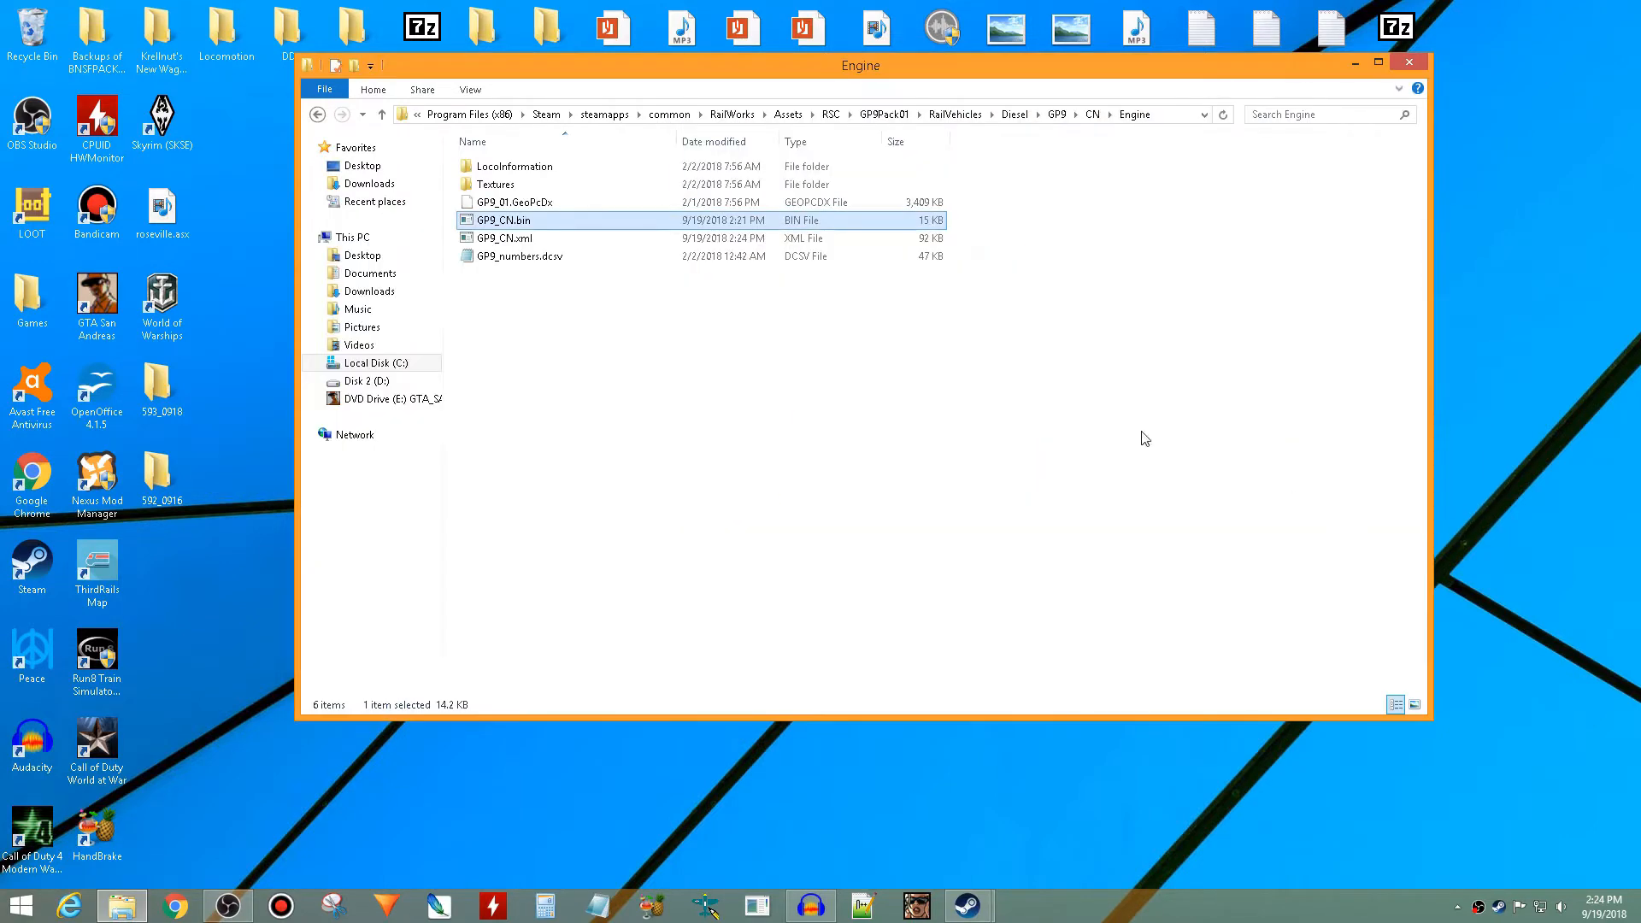
- Open GP9_CN.bin through the default program choice, keeping serz Application for all .bin files
right_click(718, 224)
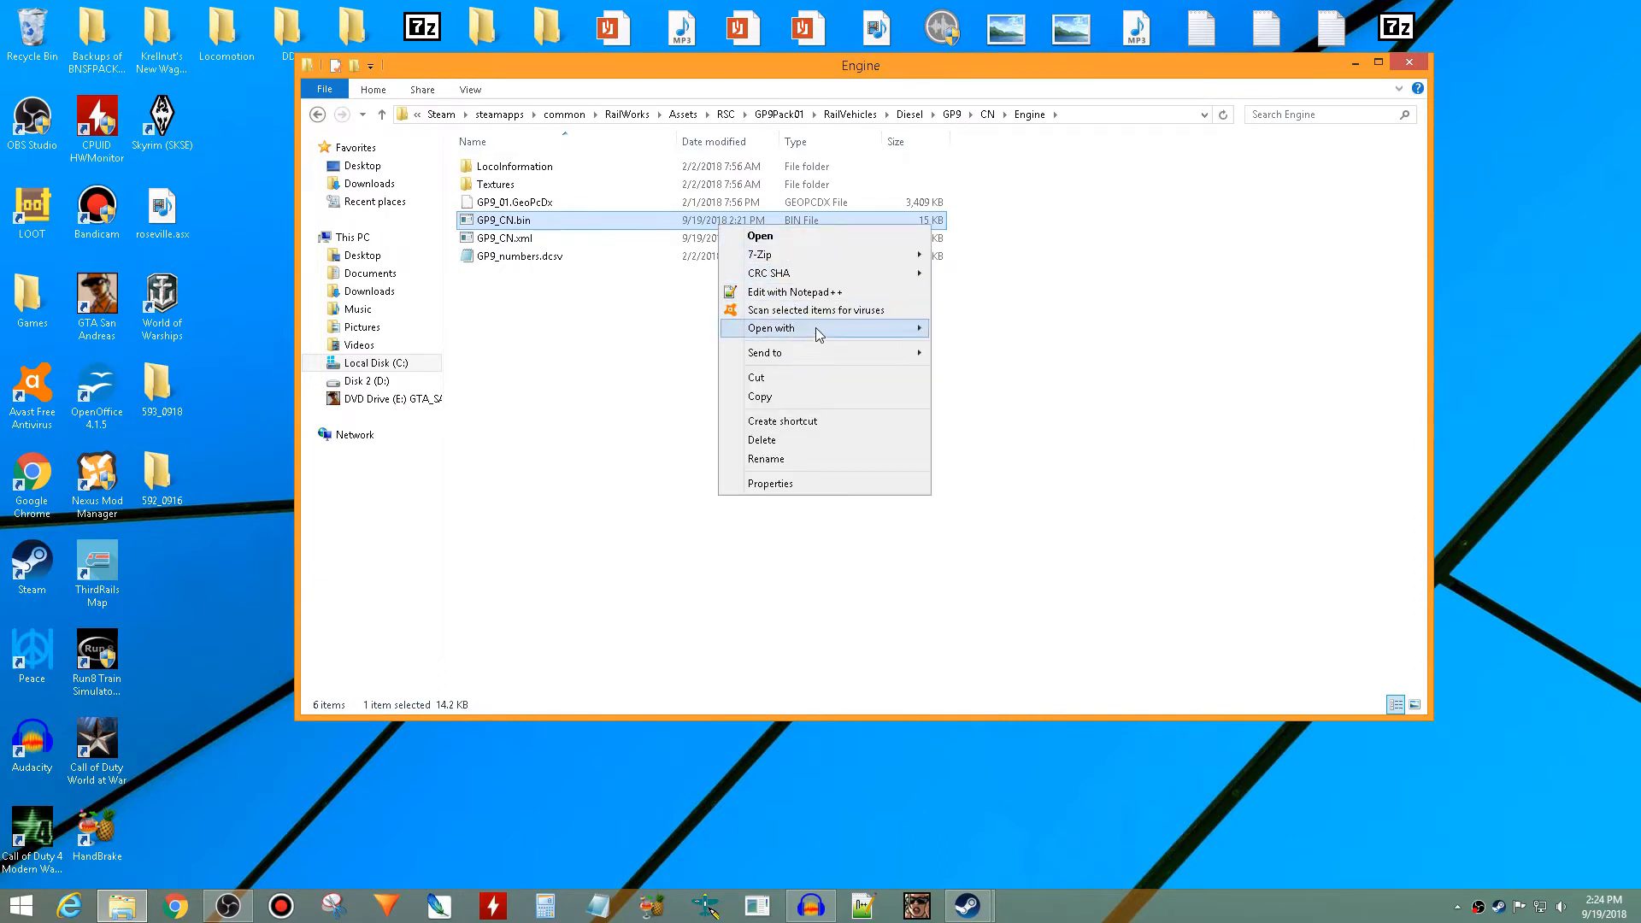
mouse_move(897, 328)
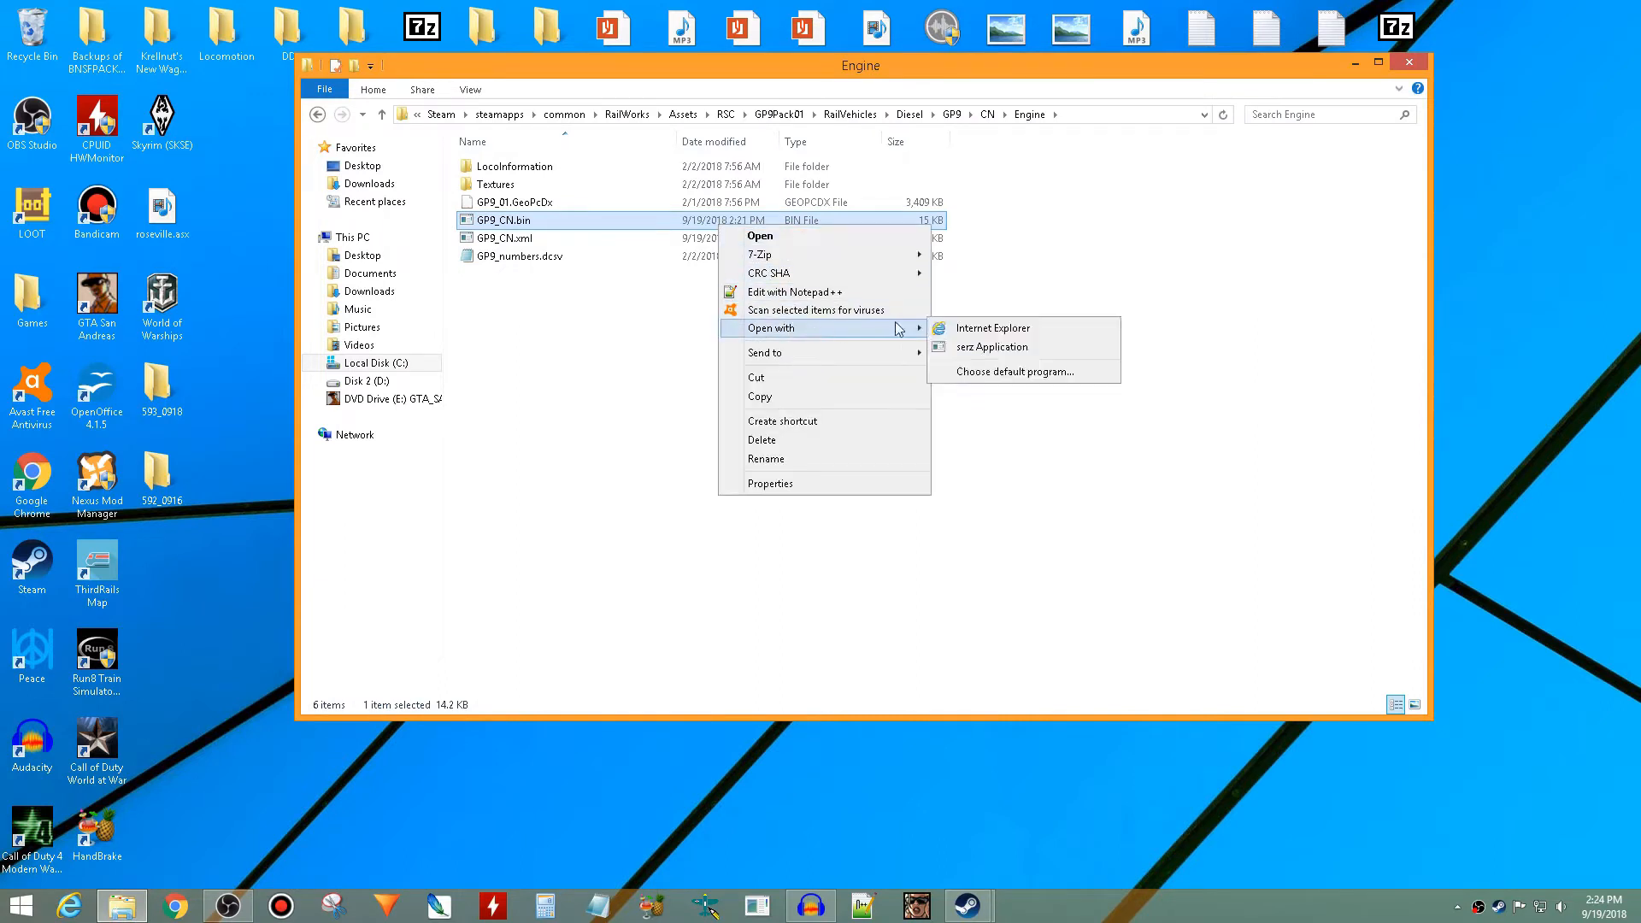
left_click(983, 372)
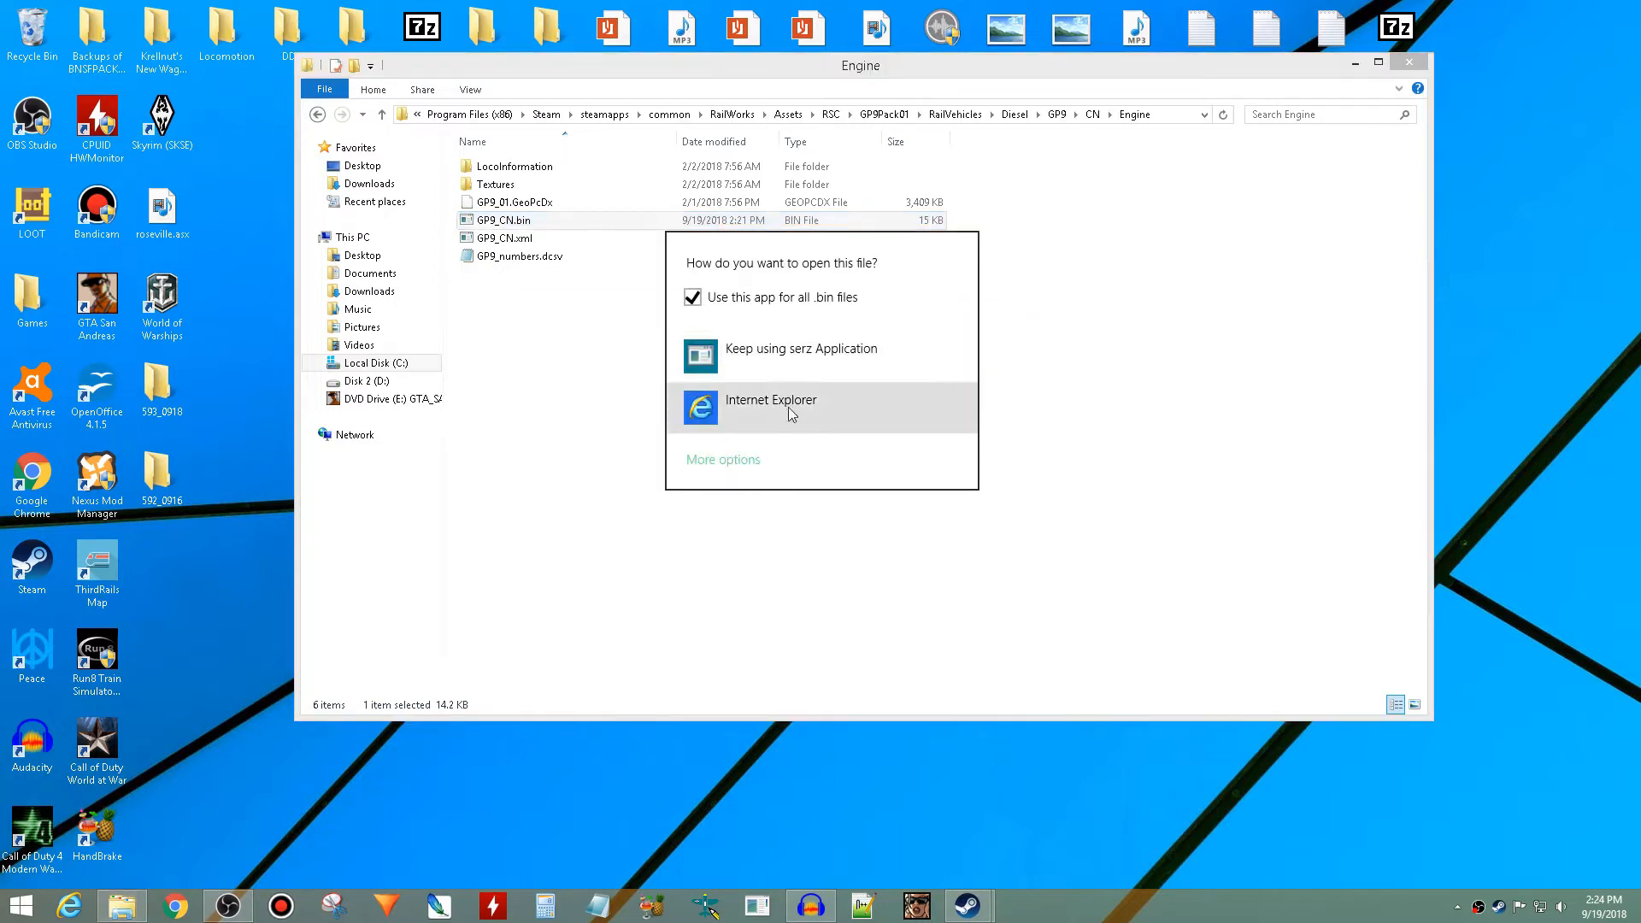
left_click(803, 375)
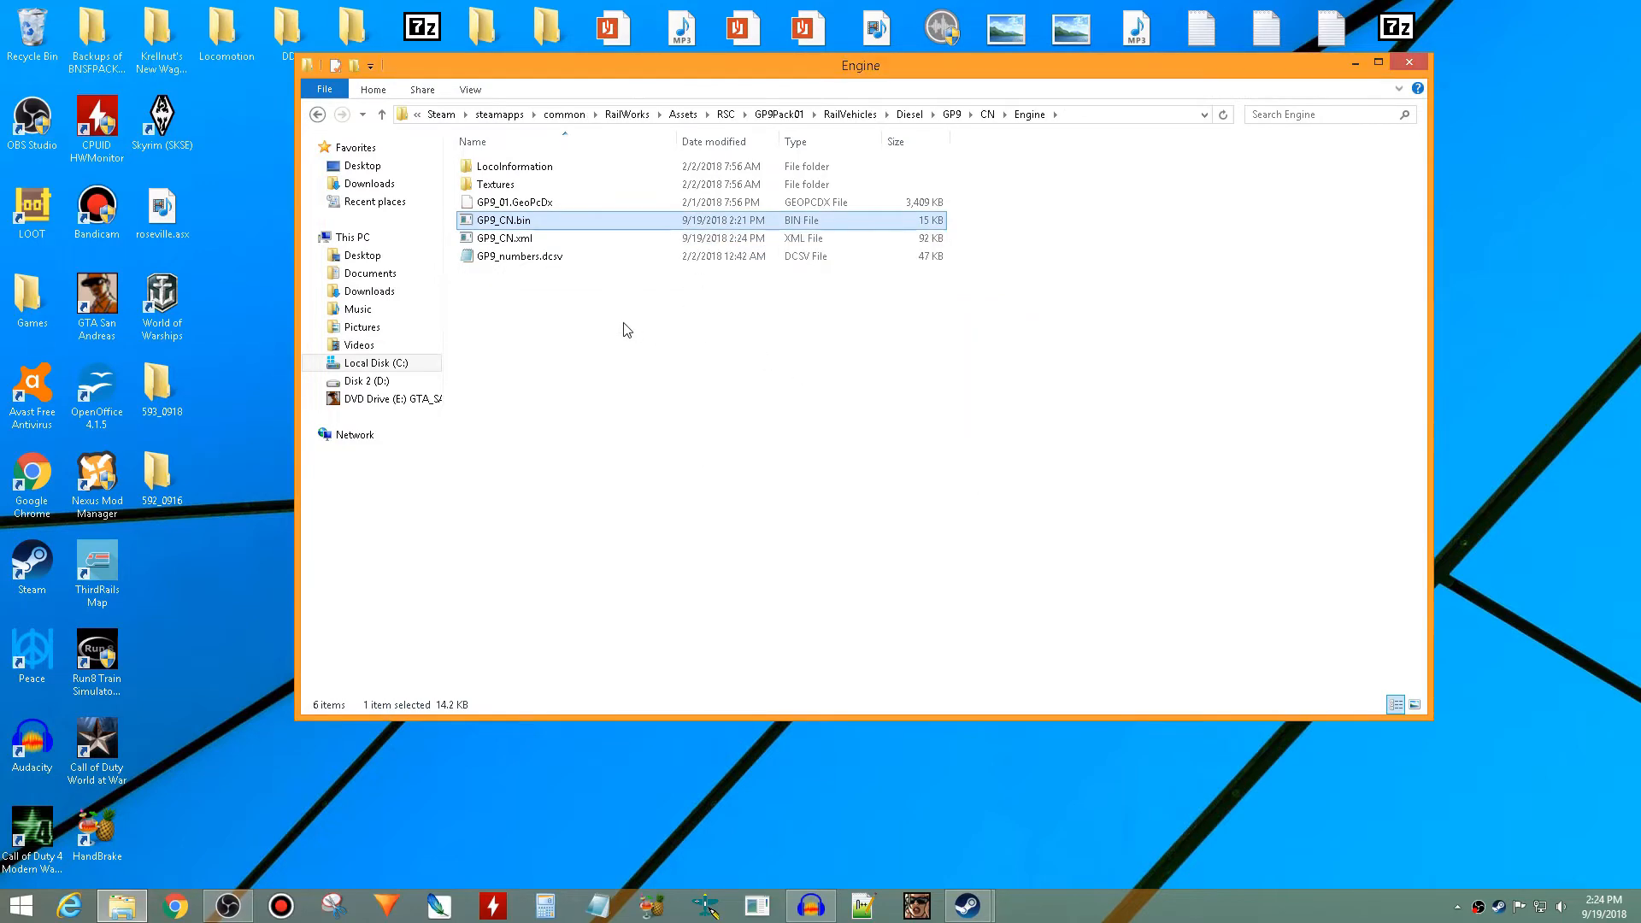
- Open GP9_CN.xml for editing in Notepad and maximize its window
left_click(621, 242)
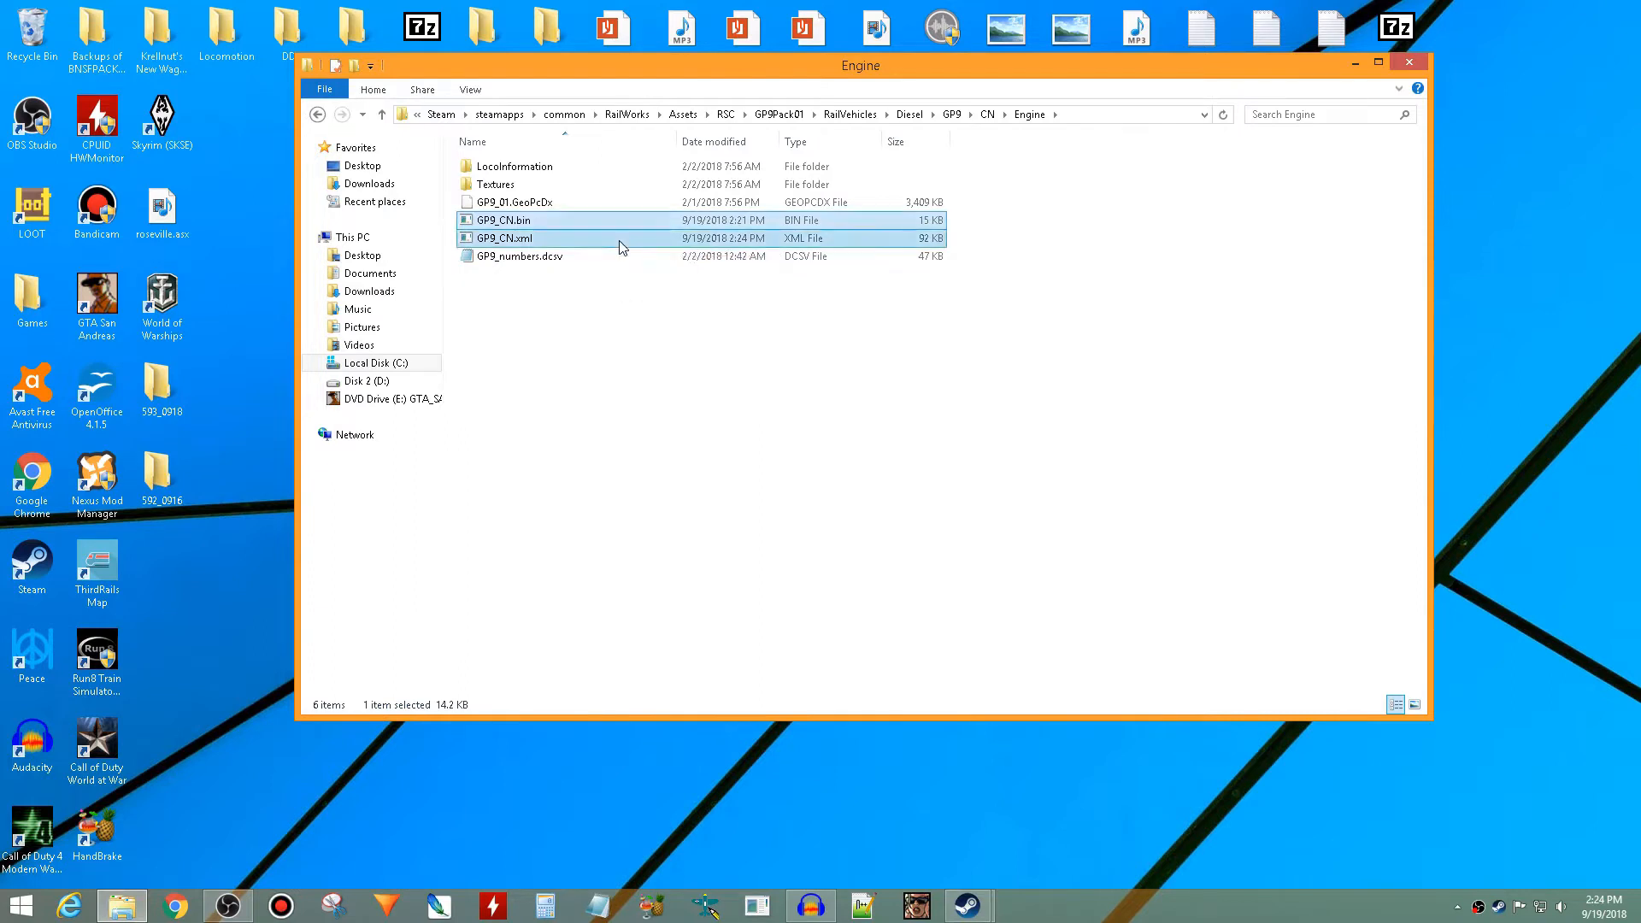
right_click(619, 240)
left_click(681, 272)
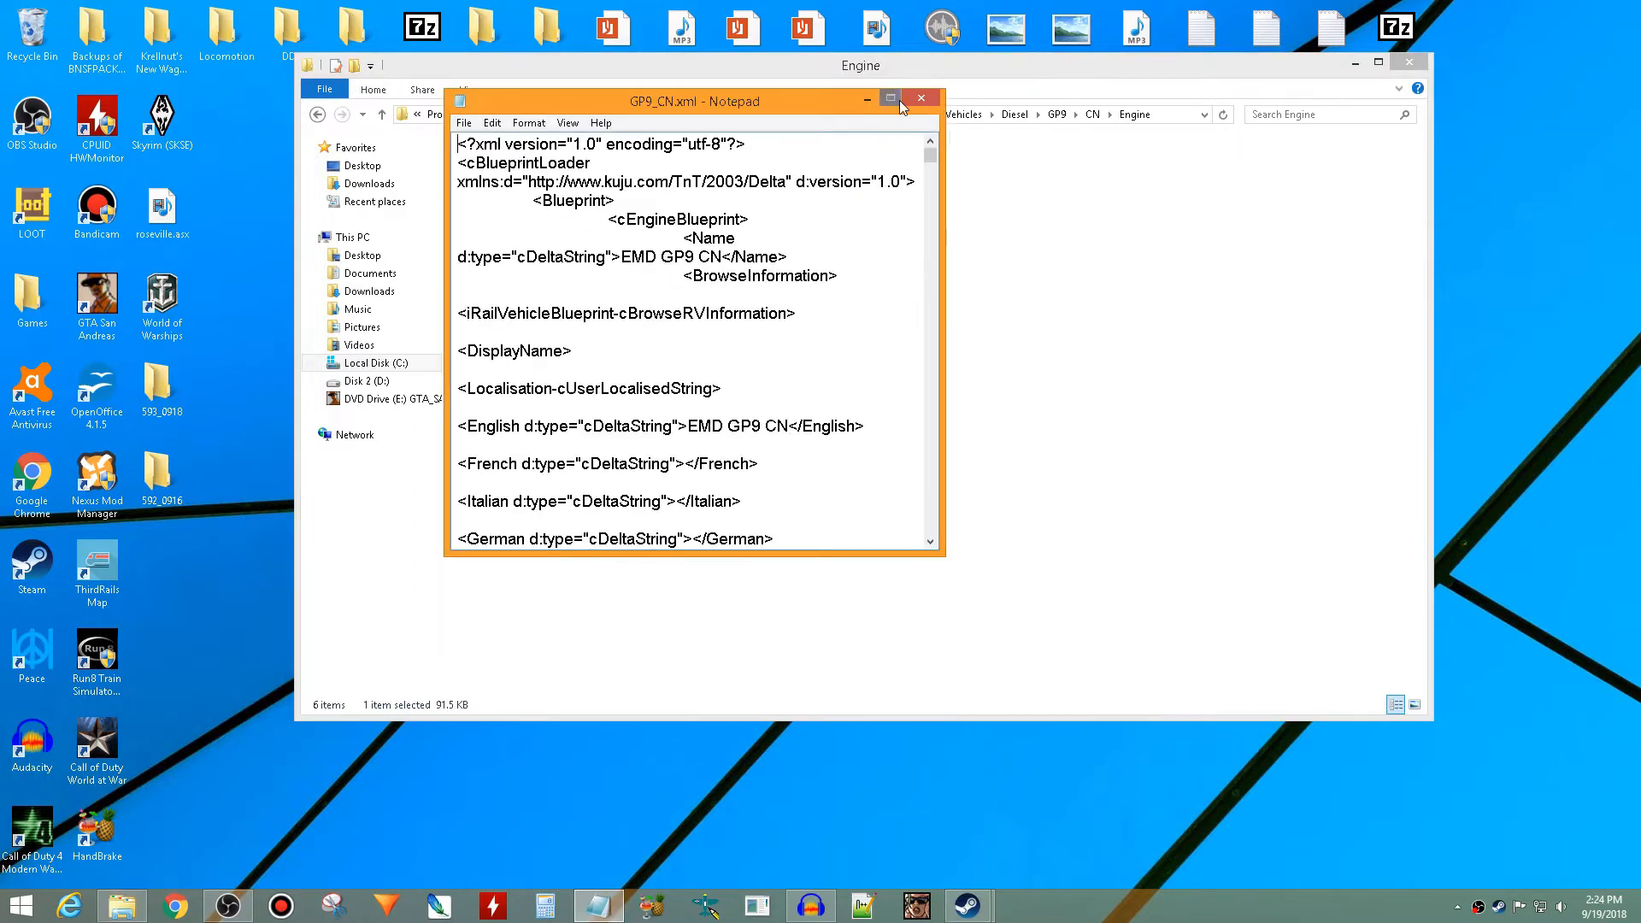
left_click(891, 100)
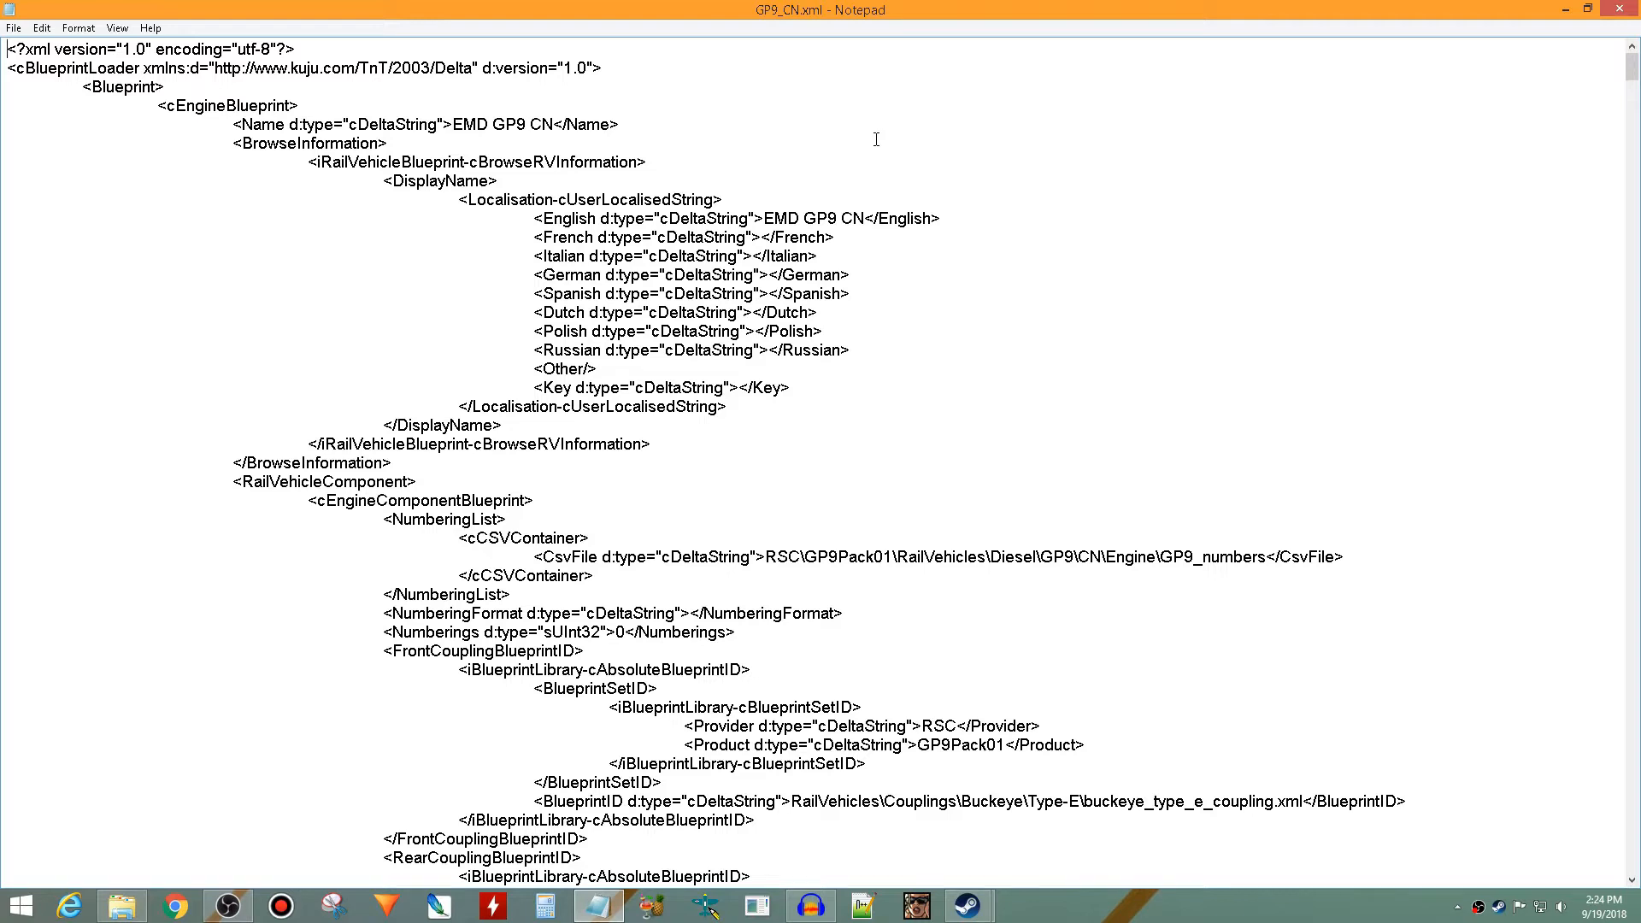
- Find the HornSound entry in GP9_CN.xml and change its BlueprintID file name to GP9 Horn Sound P5.xml
key("ctrl+f")
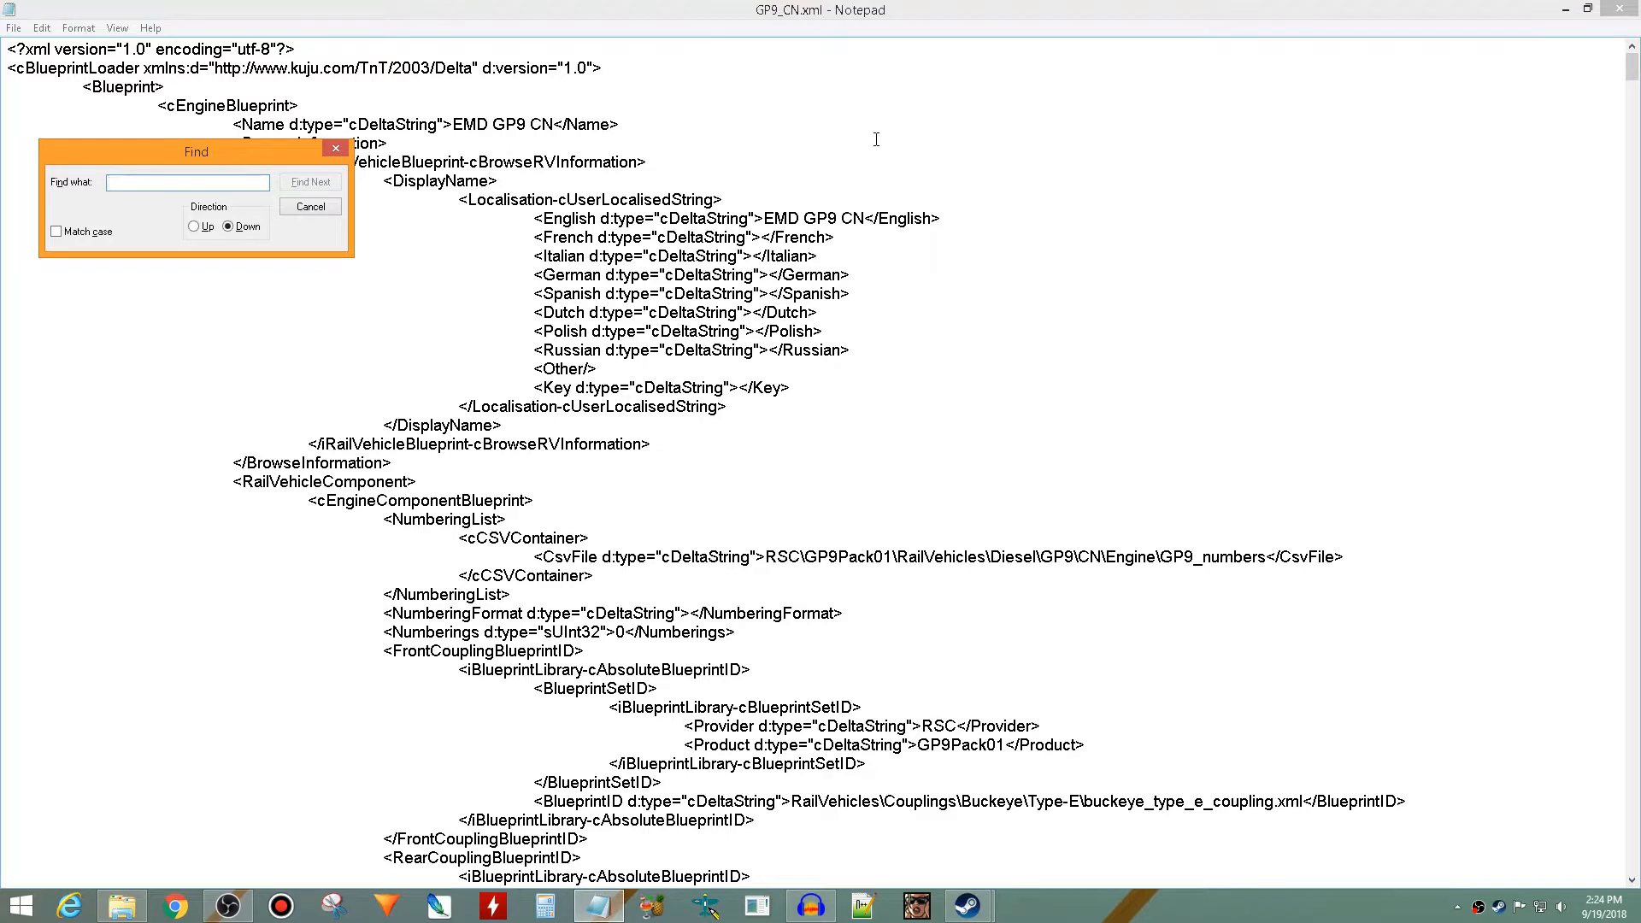
type("HornSound")
key("Return")
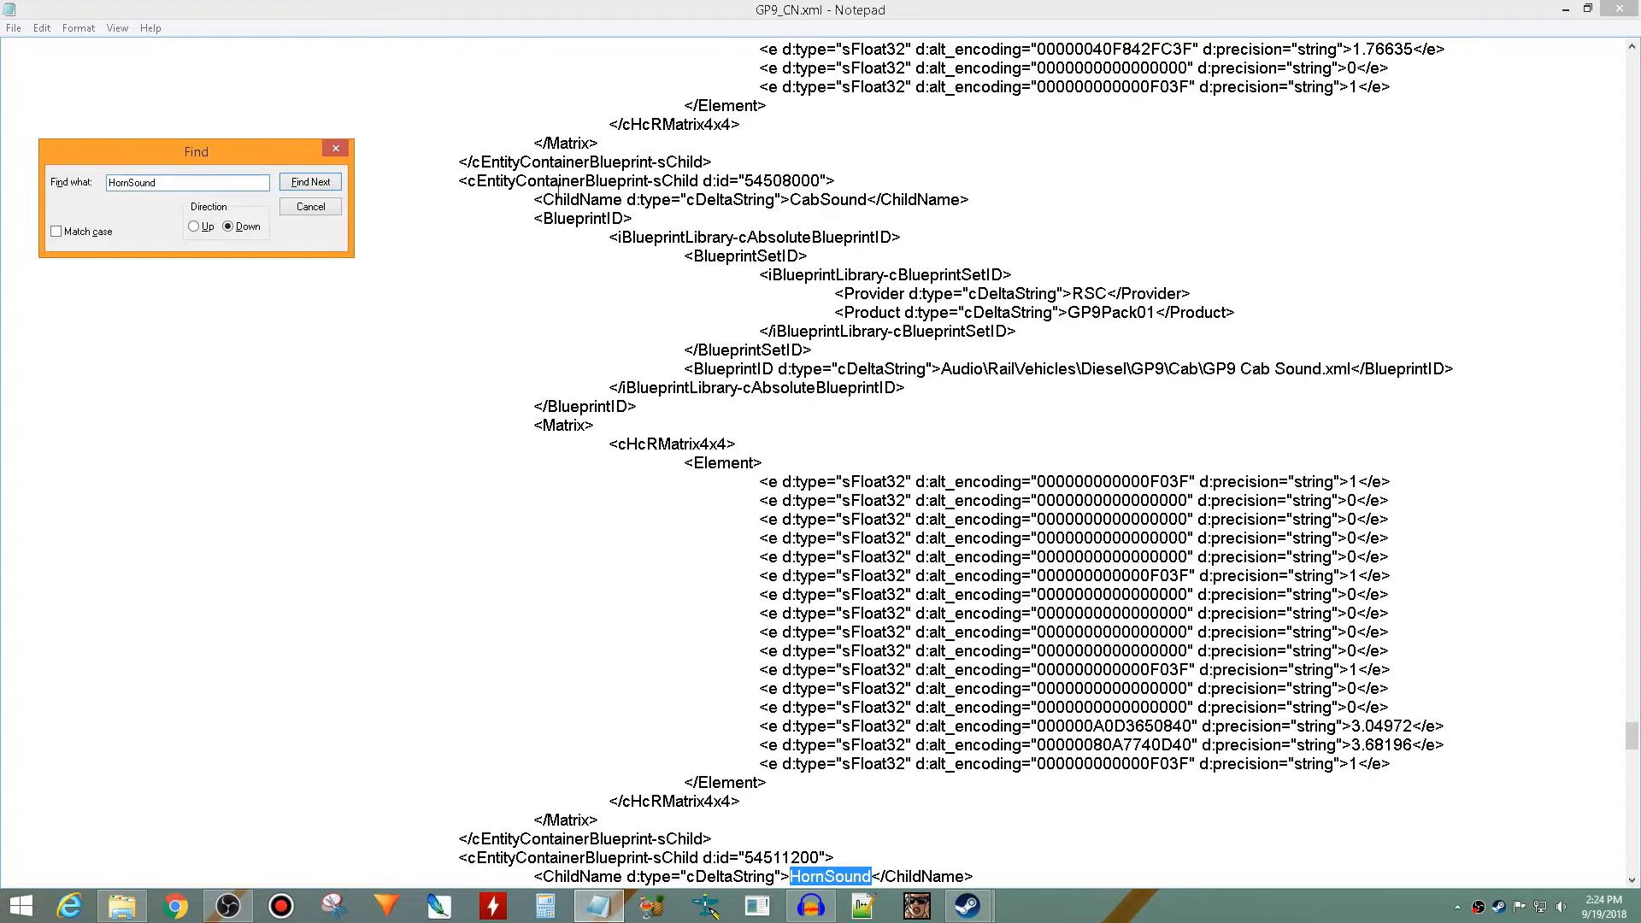
left_click(325, 147)
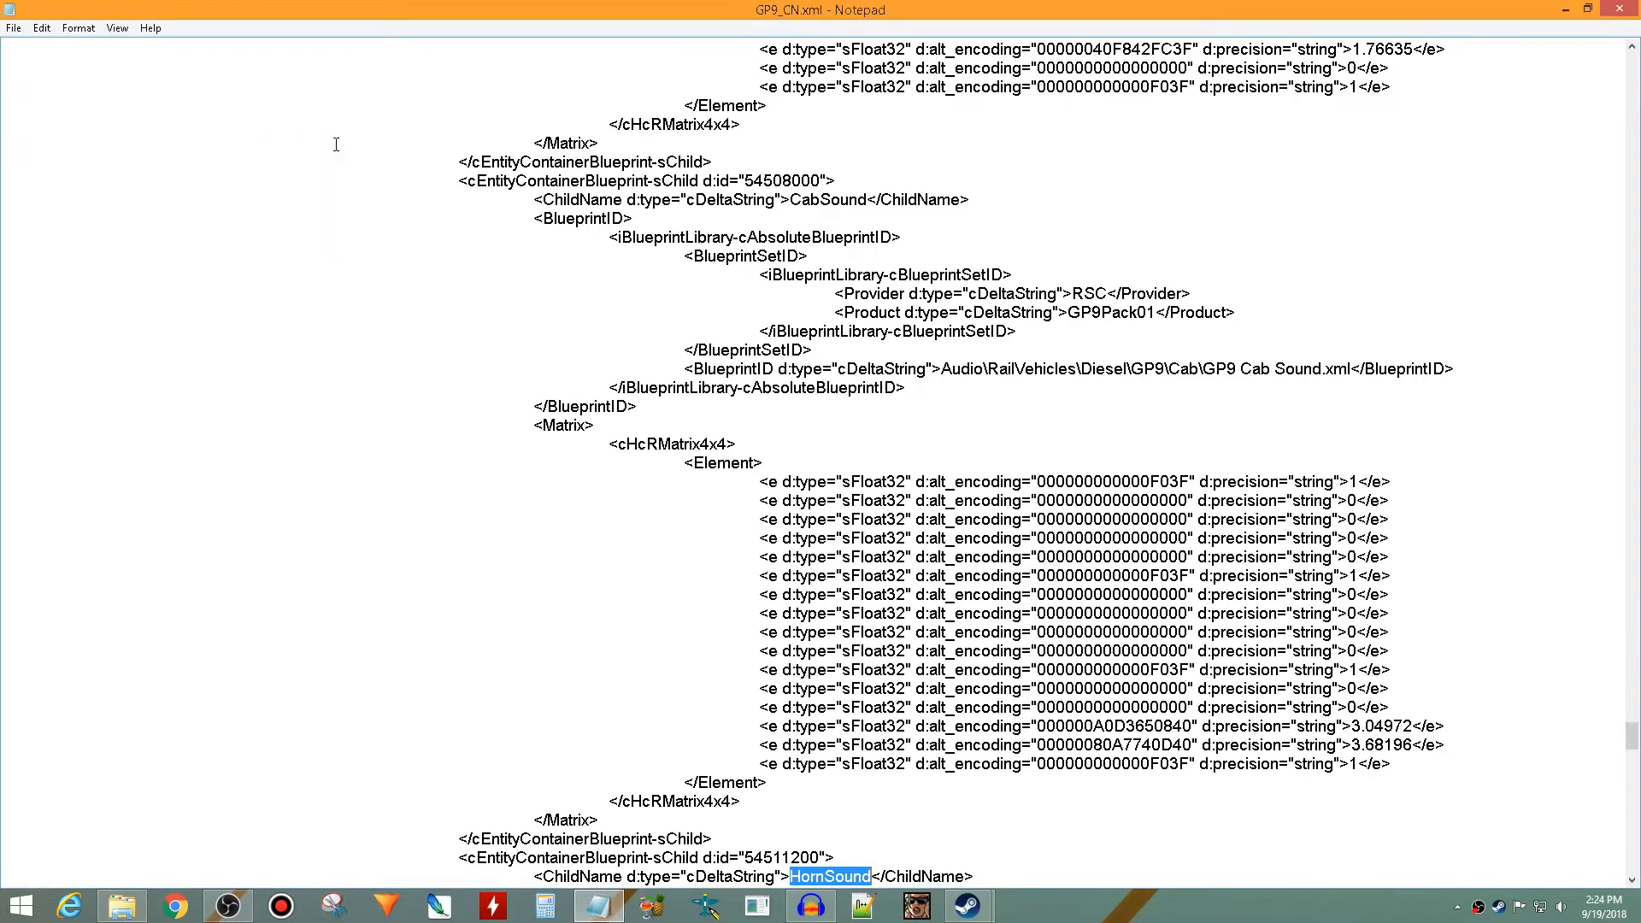
scroll(551, 243, "down", 9)
scroll(550, 243, "down", 2)
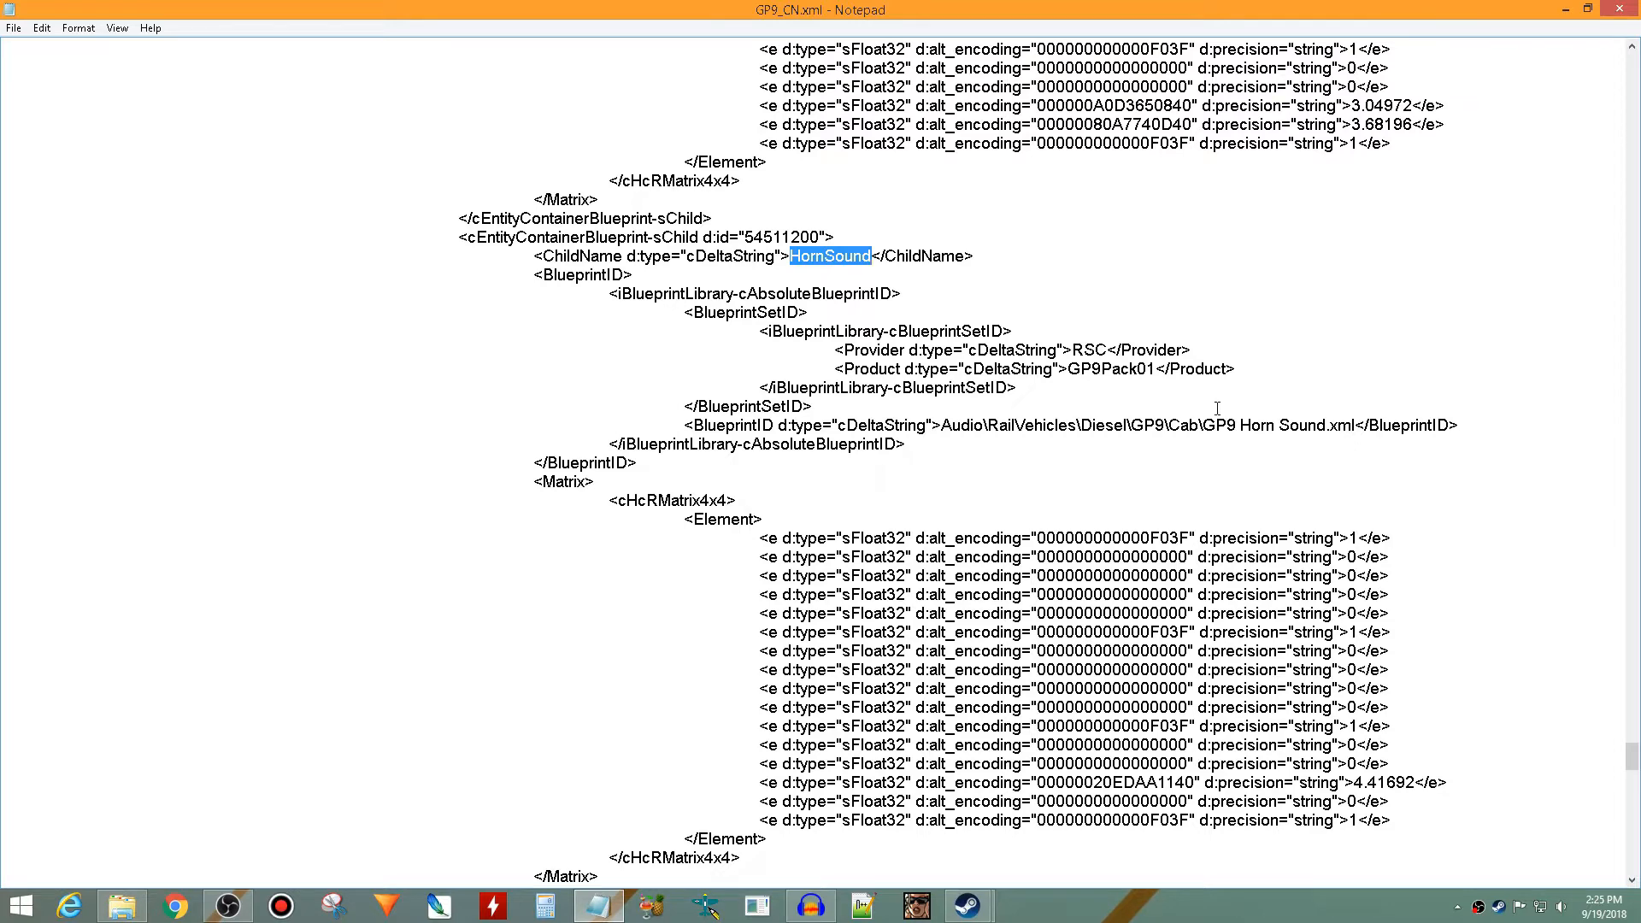
left_click(1326, 427)
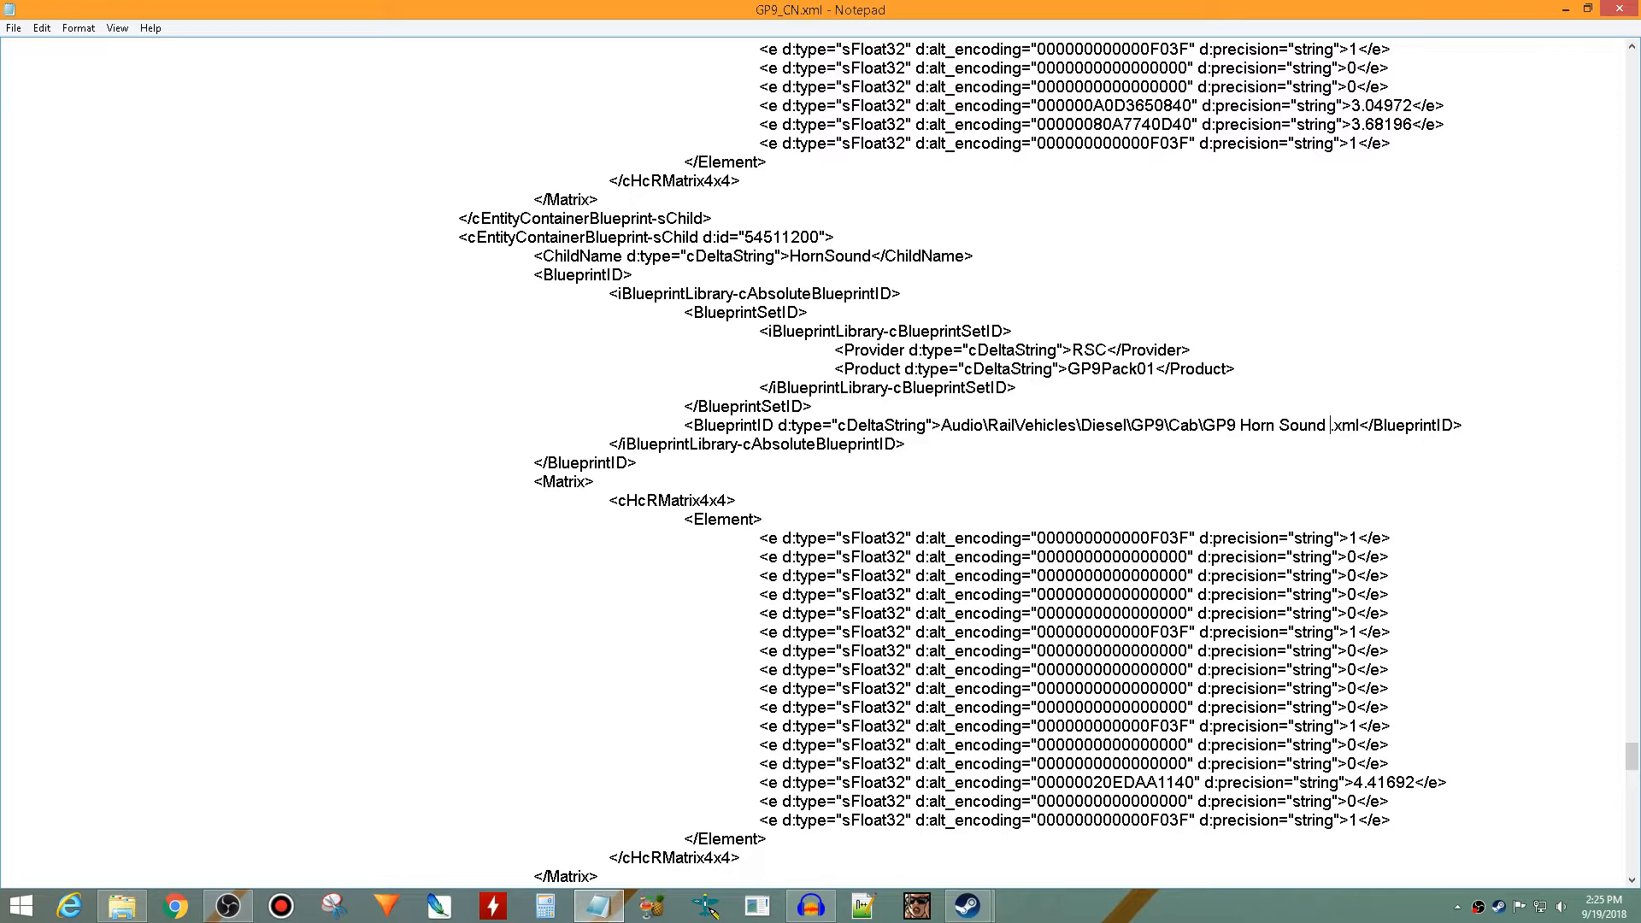
type("P5")
- Save and close GP9_CN.xml, and convert it back to GP9_CN.bin with serz
left_click(1622, 8)
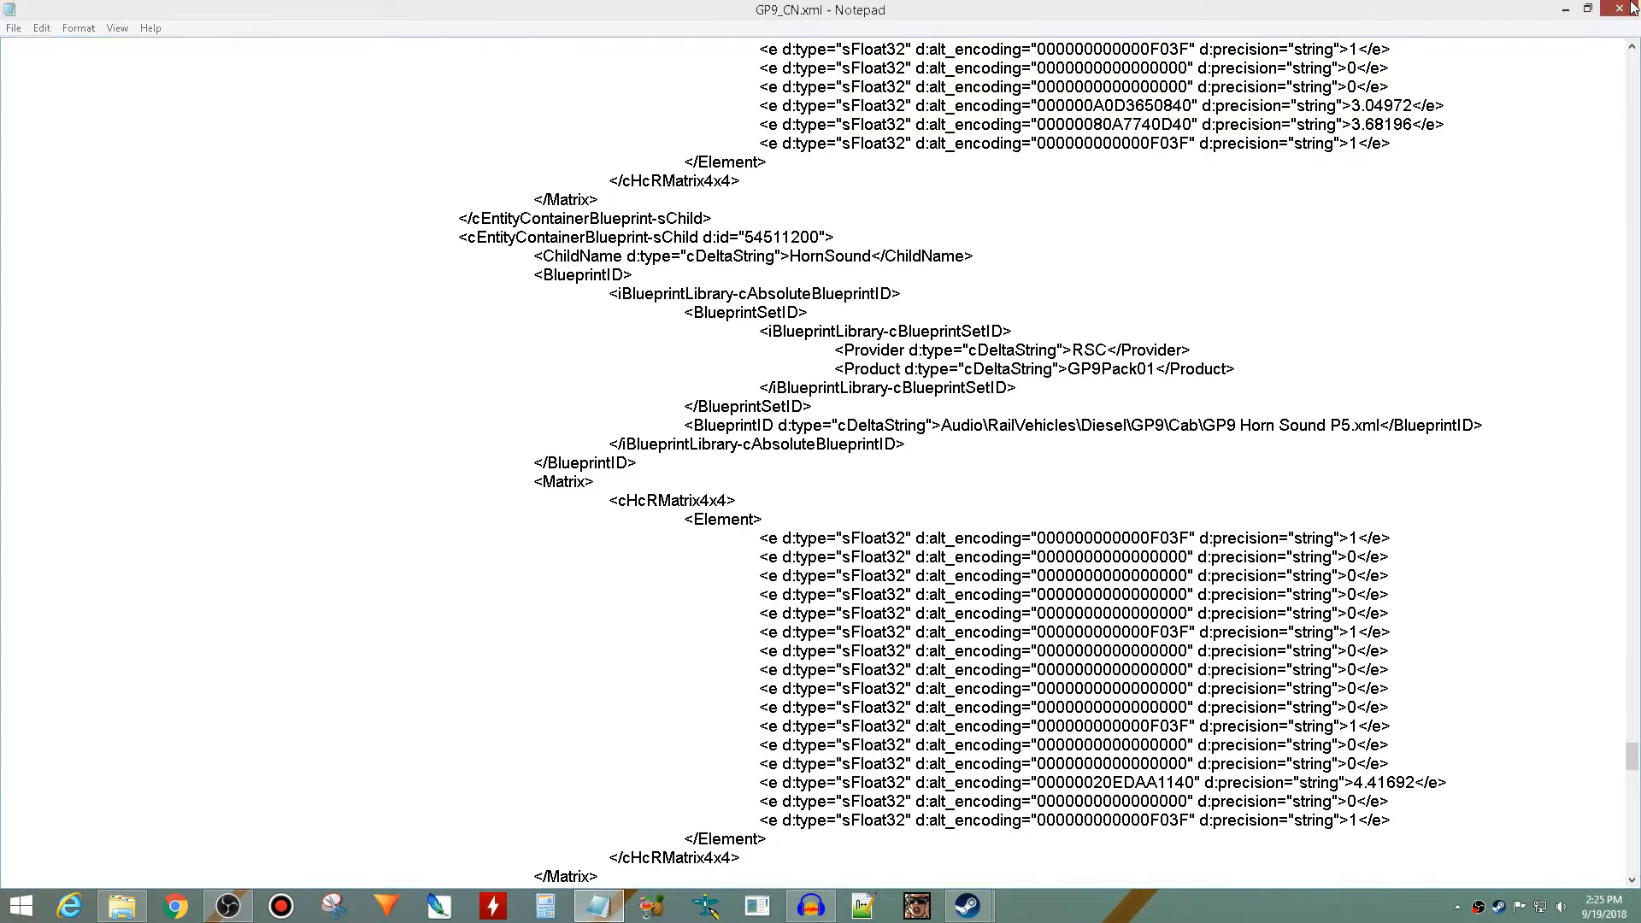
left_click(752, 475)
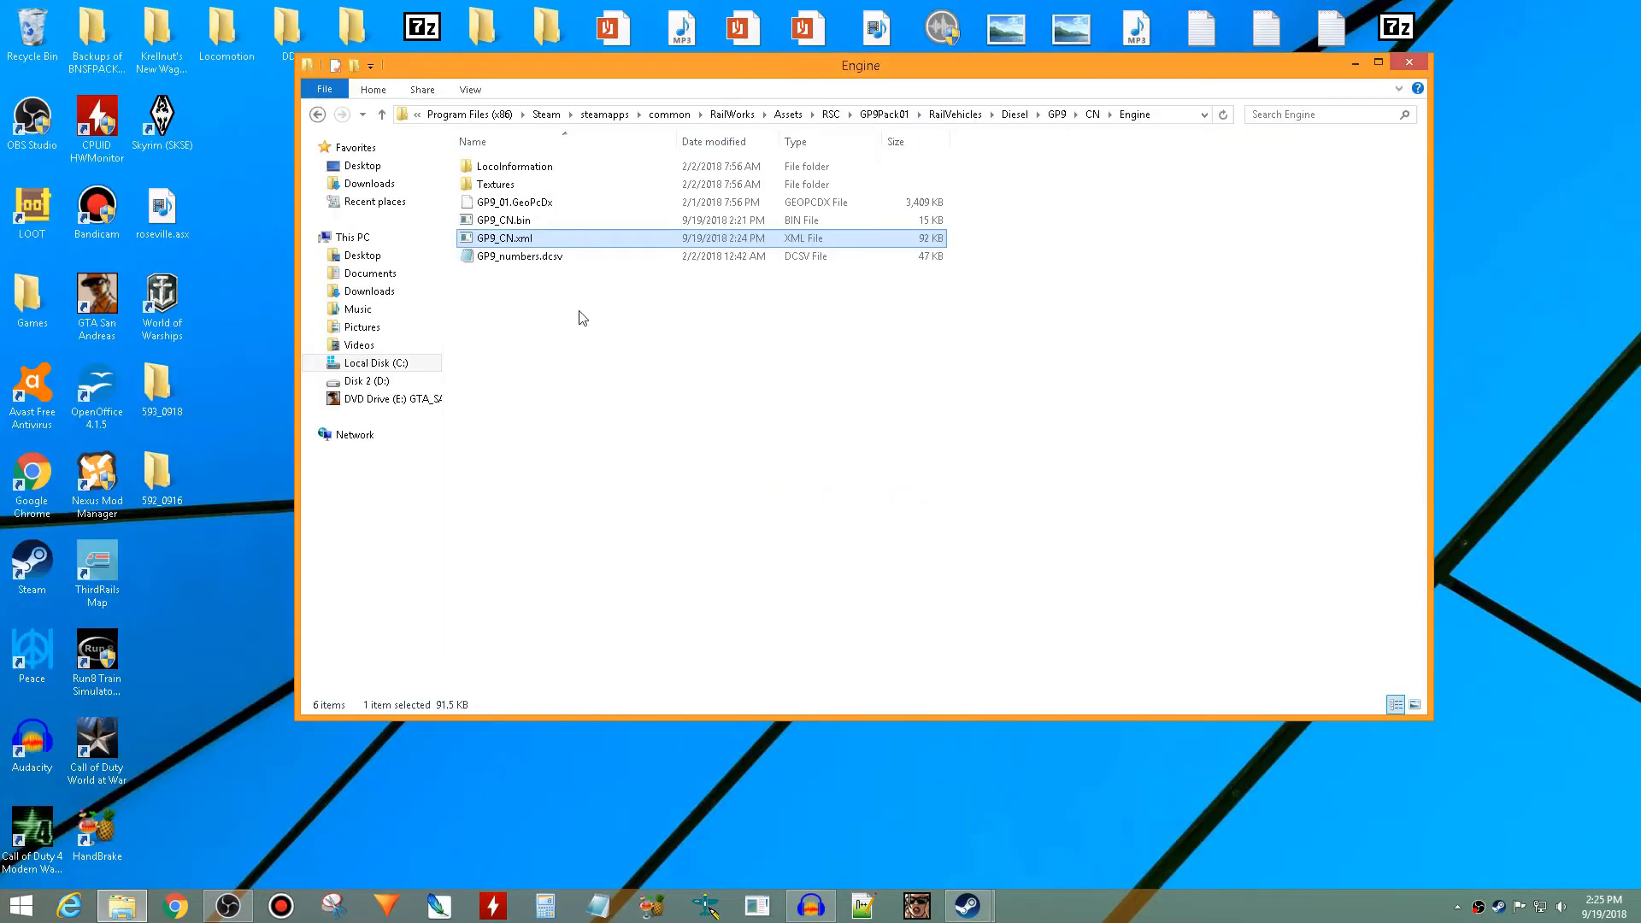
double_click(542, 242)
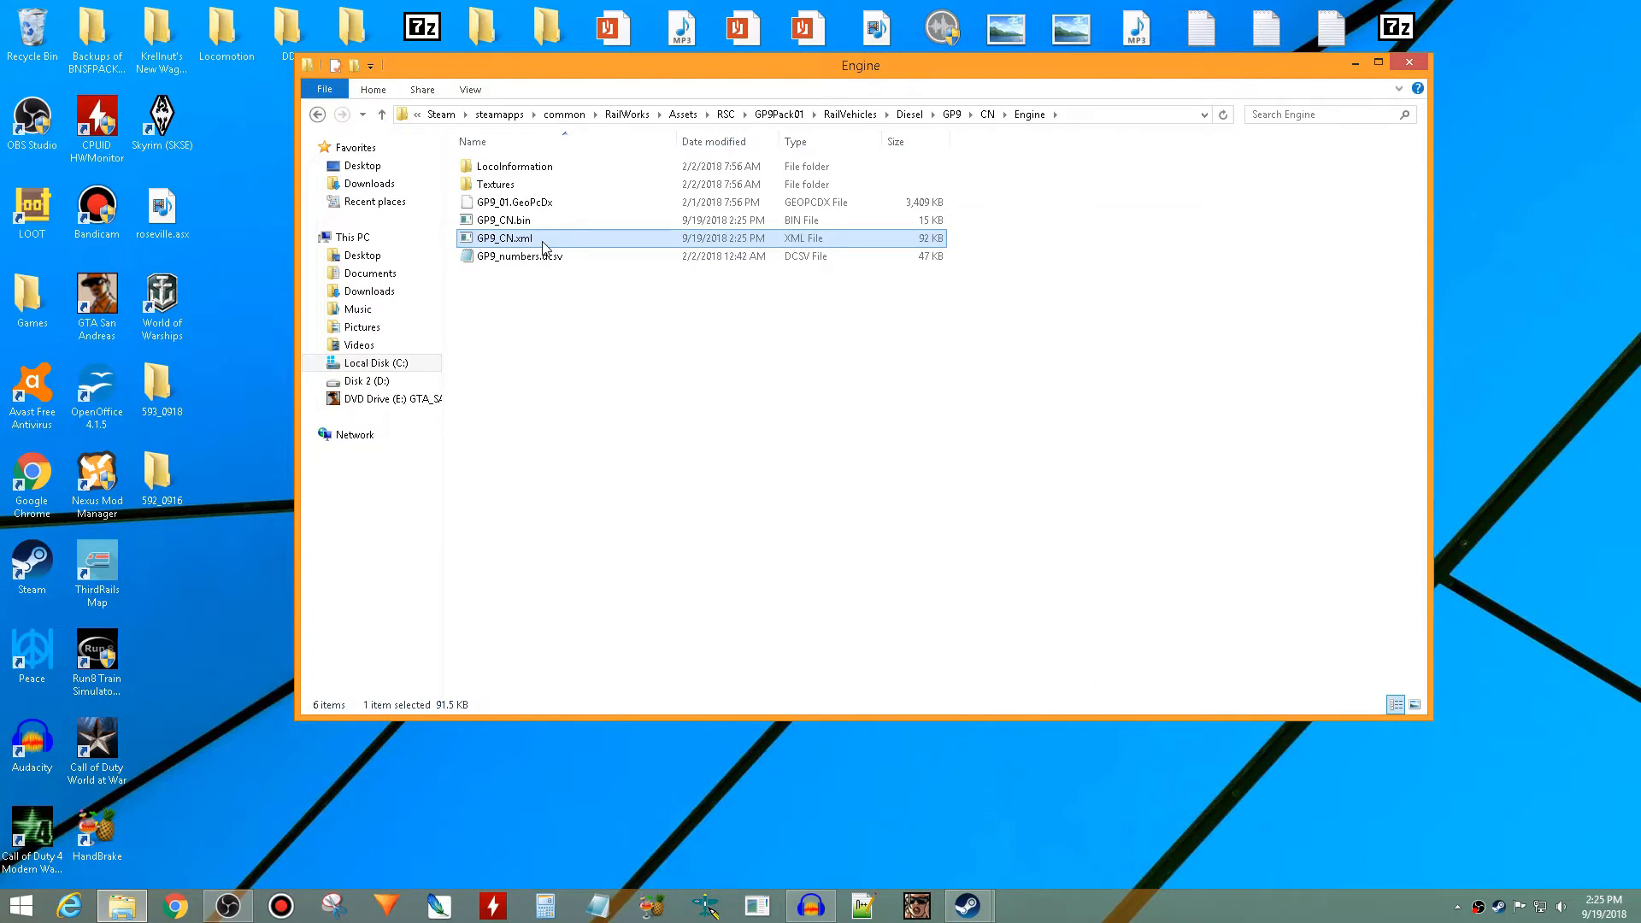
right_click(543, 247)
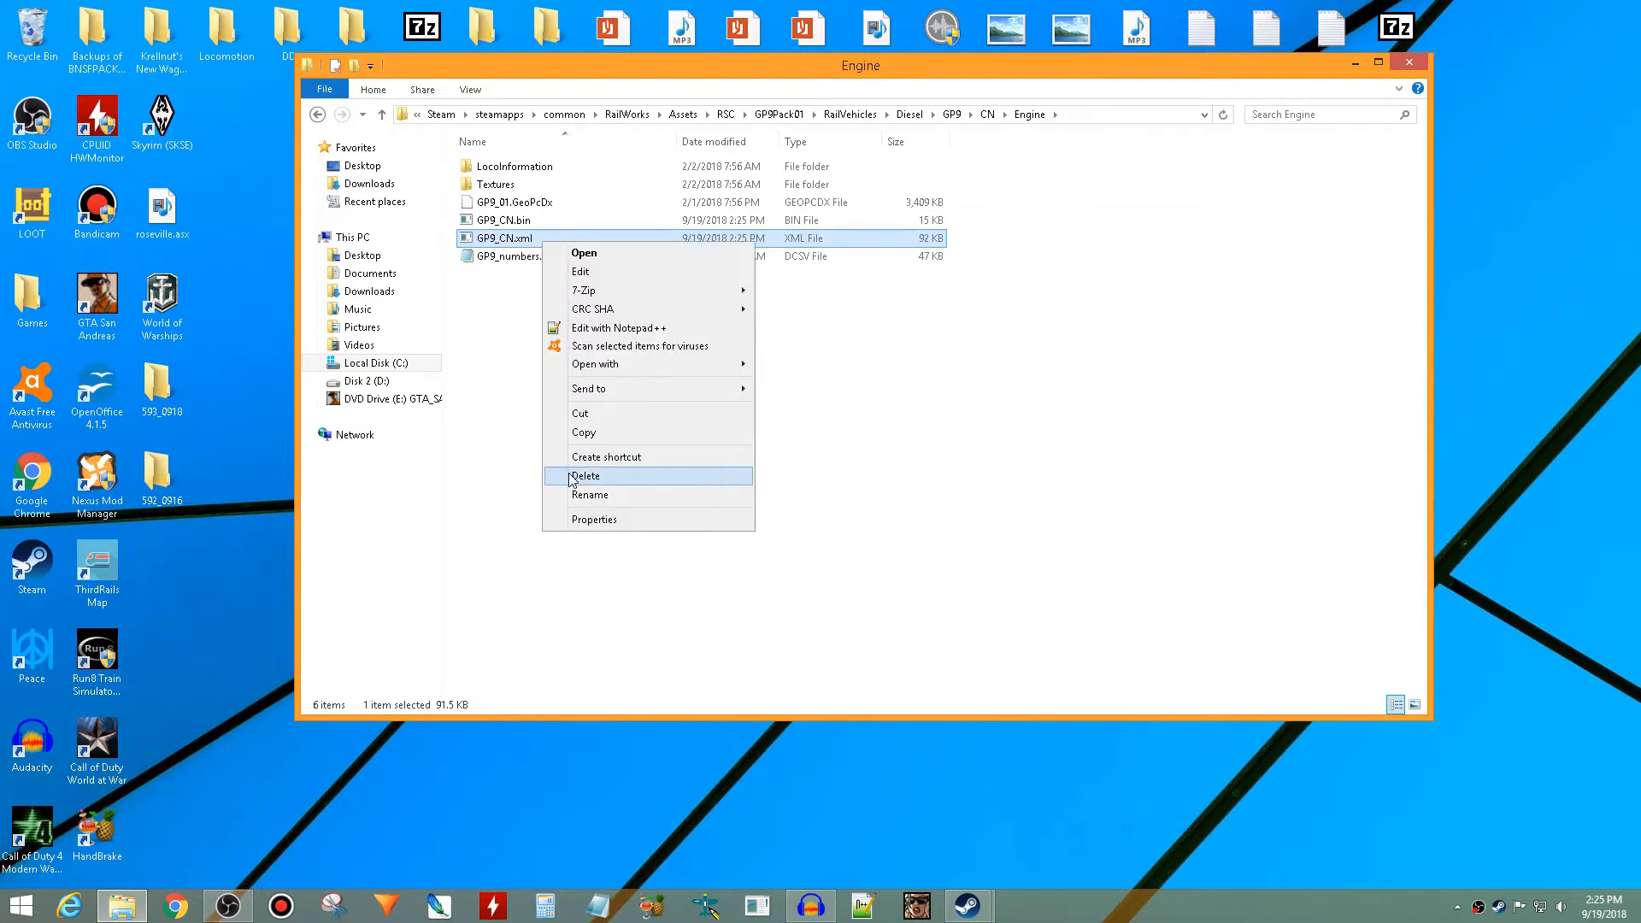
left_click(448, 432)
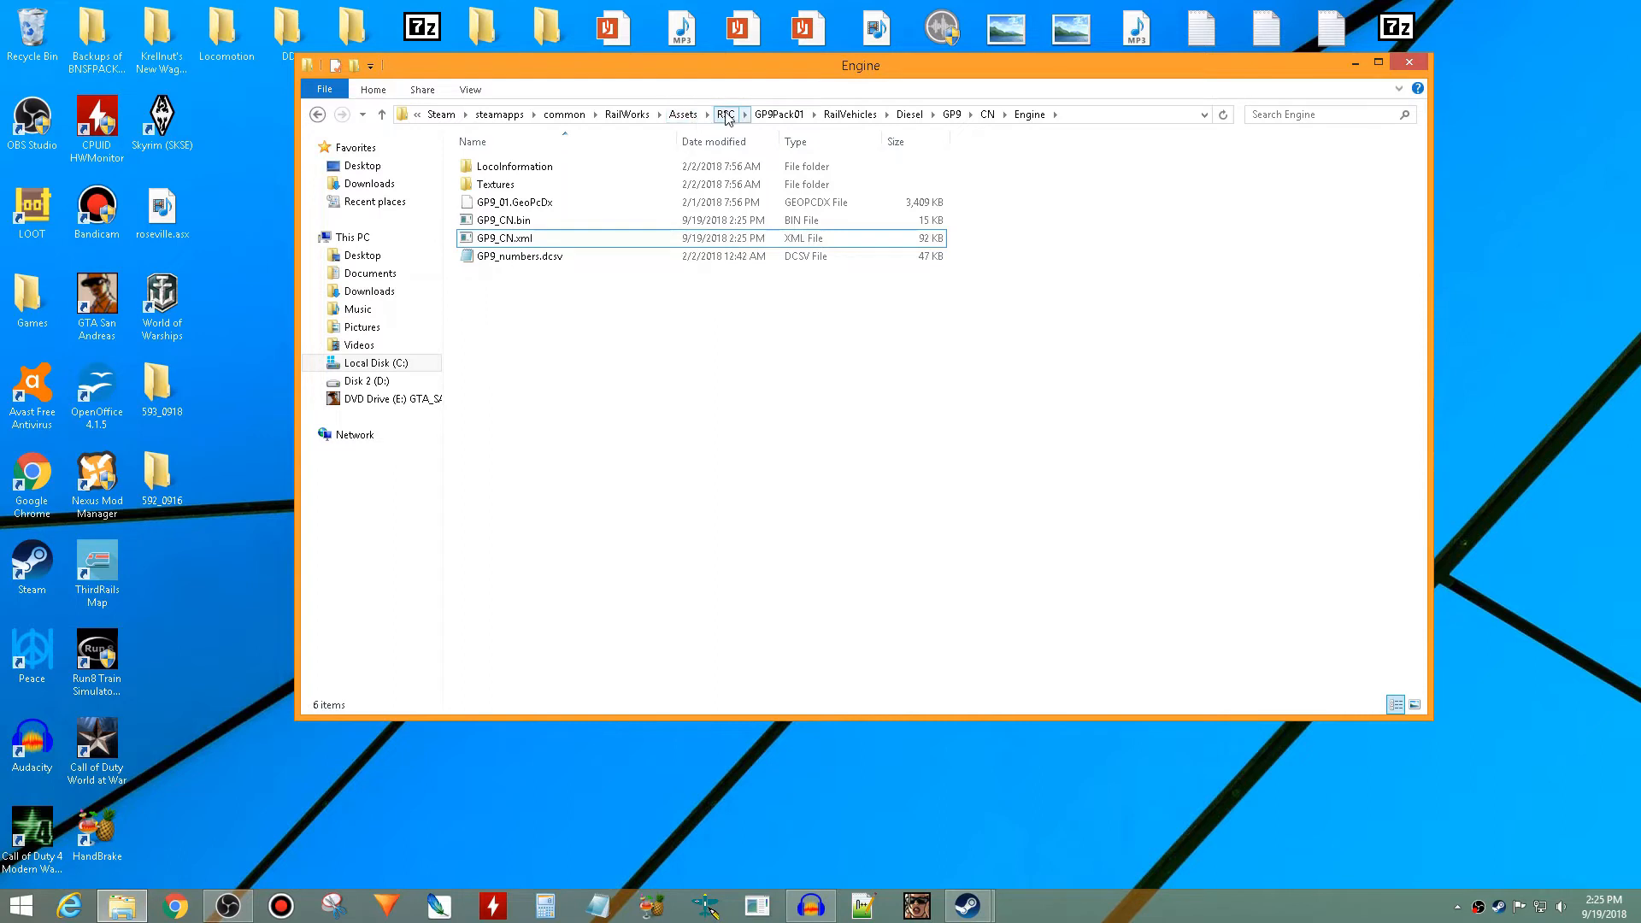
- Go to the Audio\RailVehicles\Diesel\GP9\Cab folder inside GP9Pack01
left_click(779, 115)
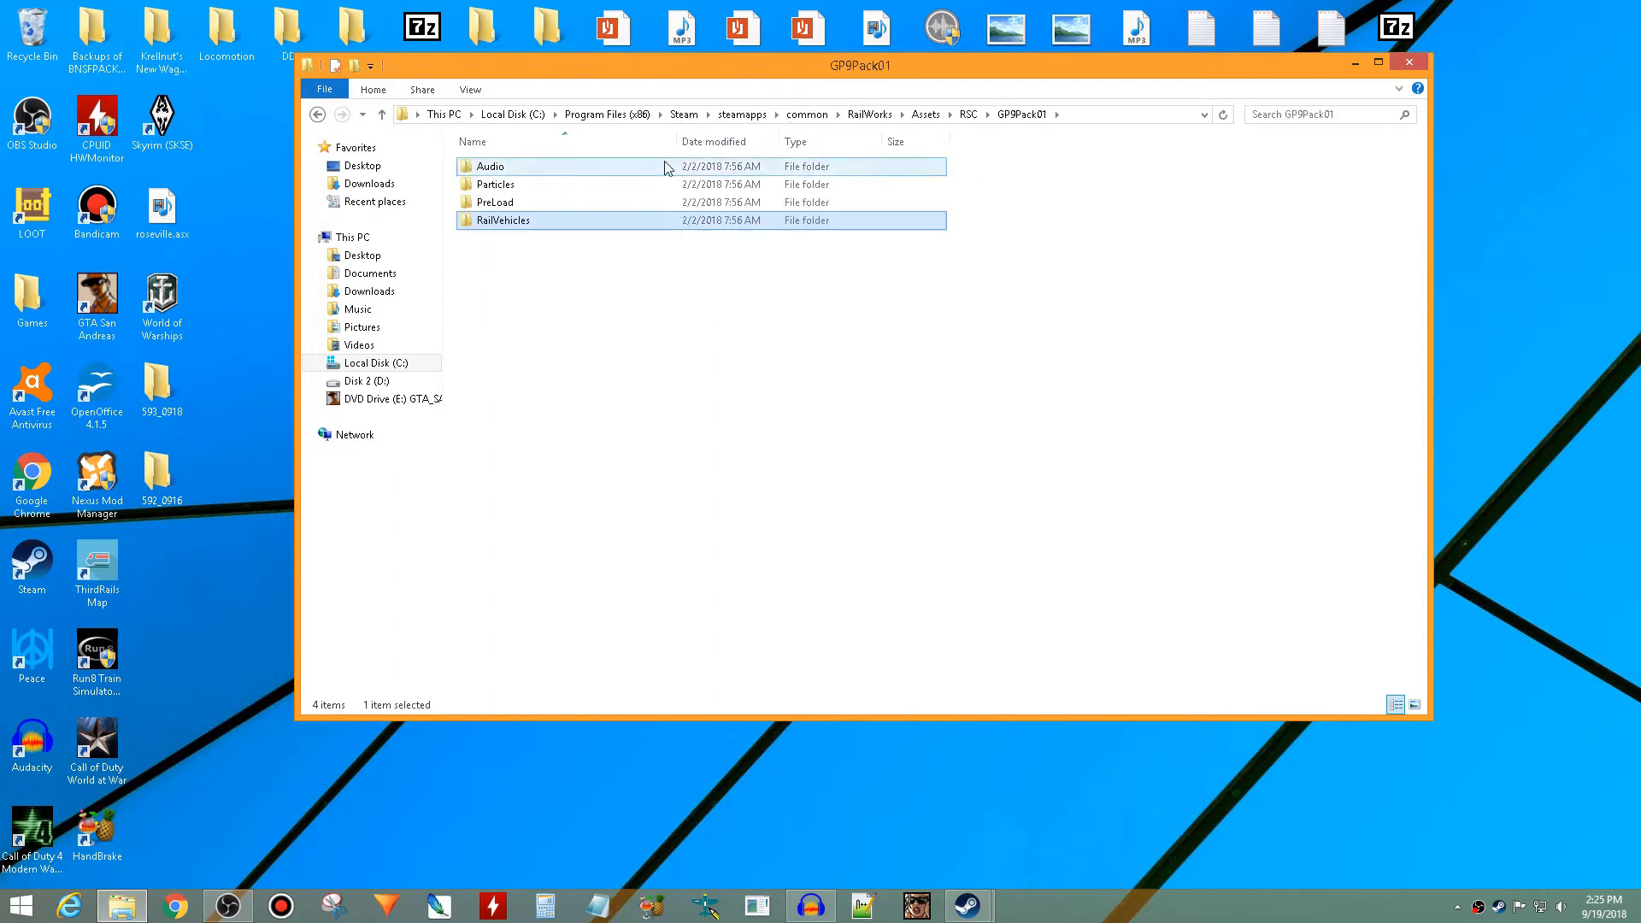
left_click(664, 165)
double_click(664, 166)
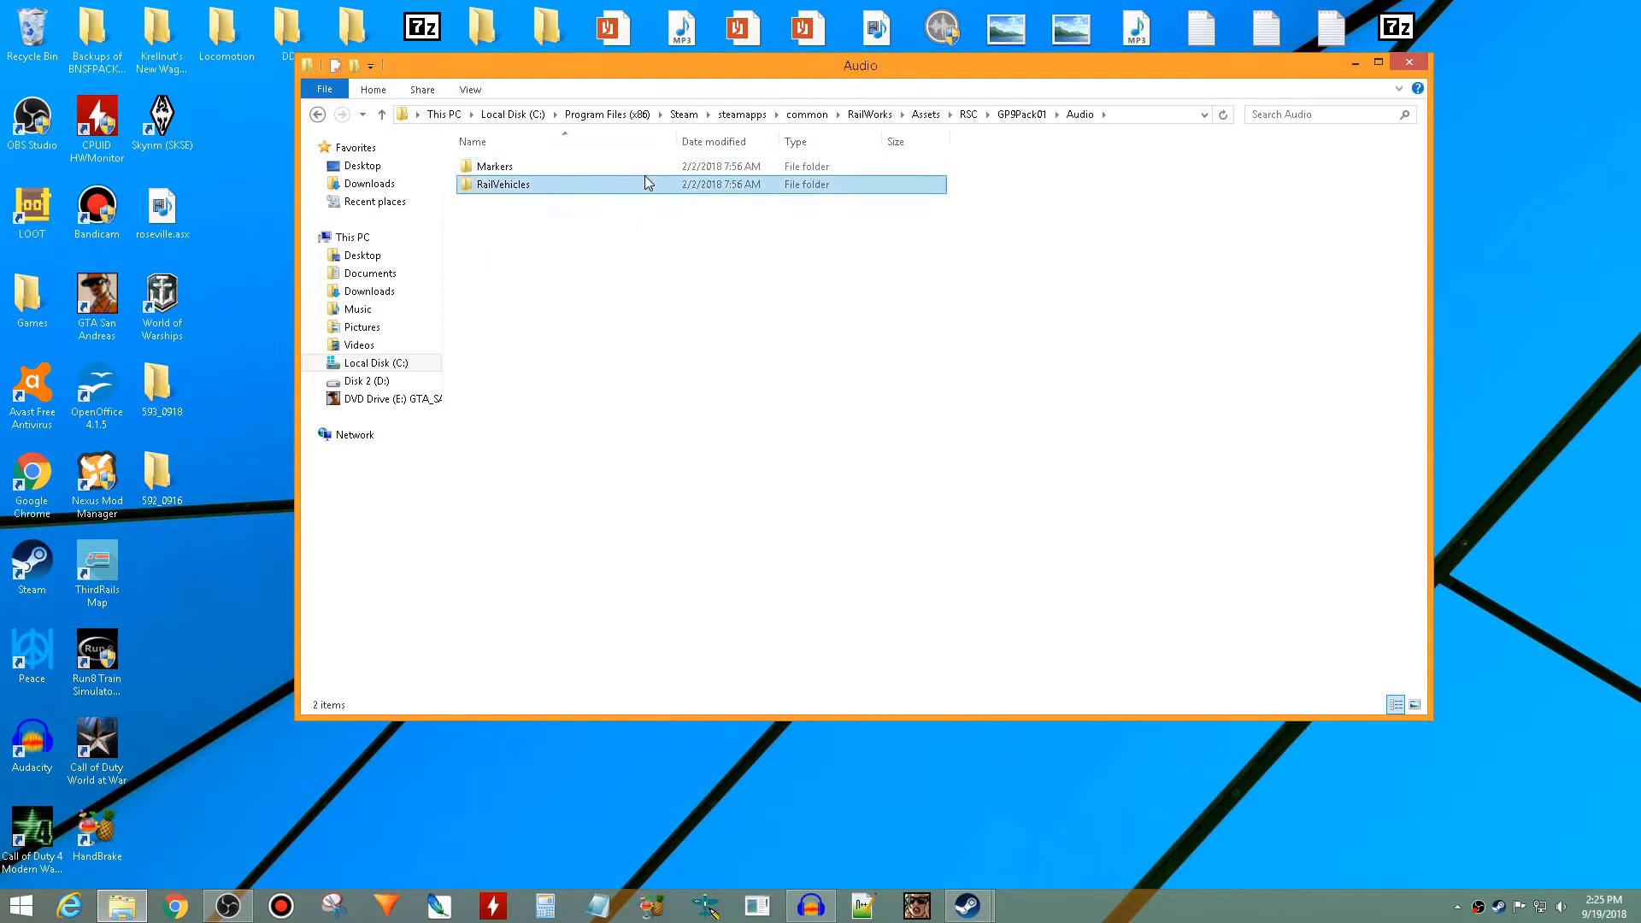
double_click(648, 182)
left_click(633, 203)
double_click(633, 203)
double_click(624, 167)
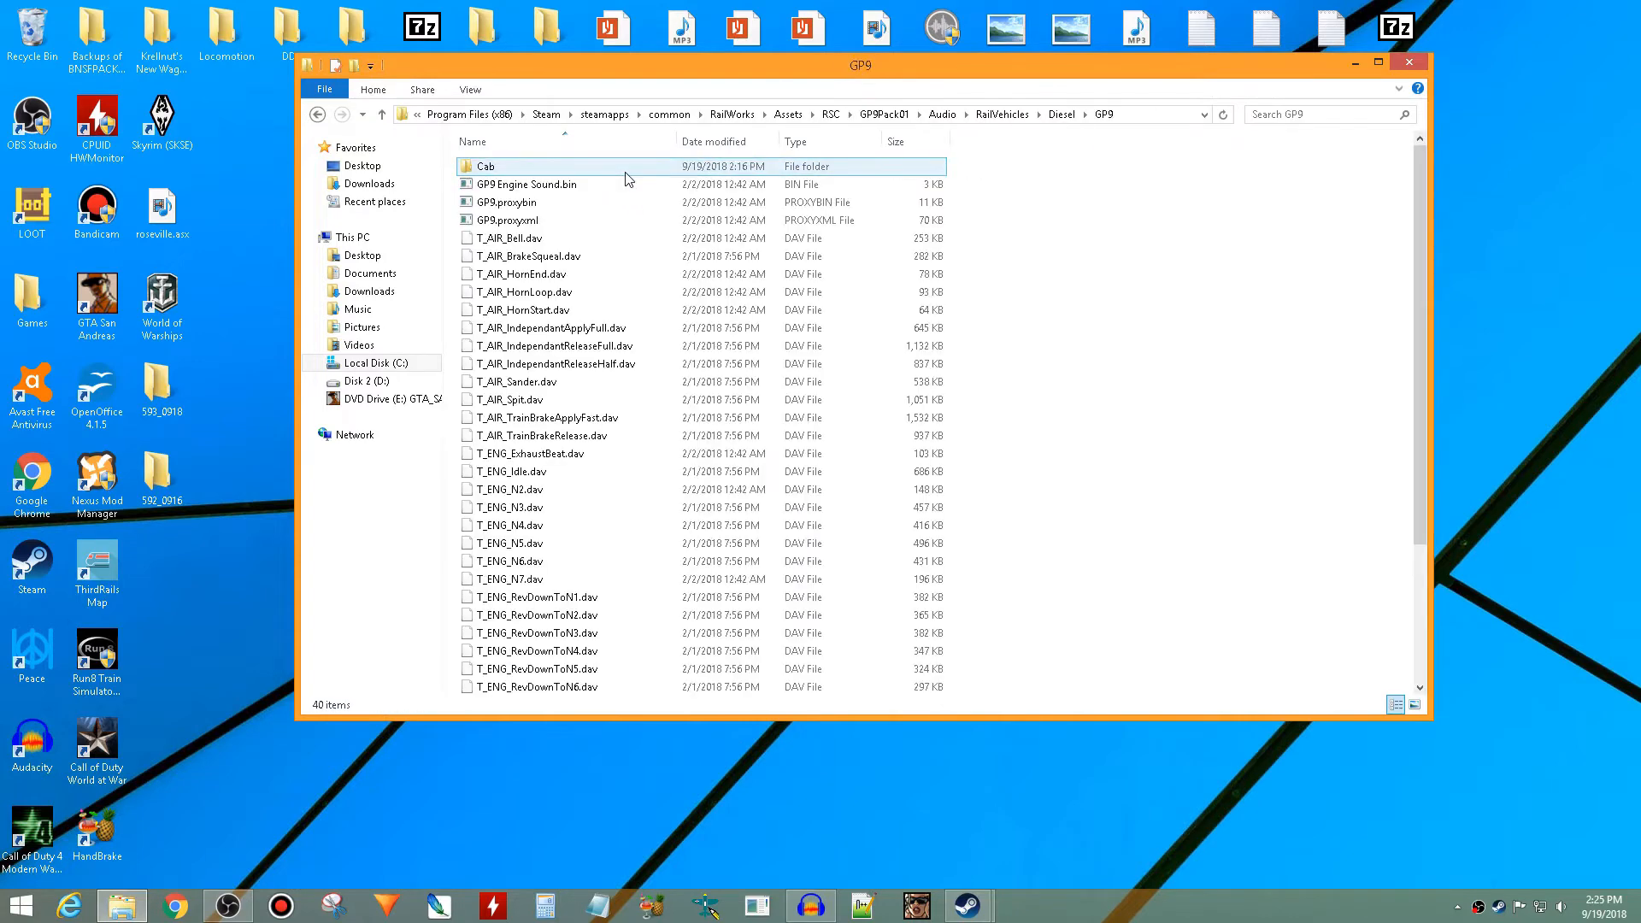
double_click(624, 169)
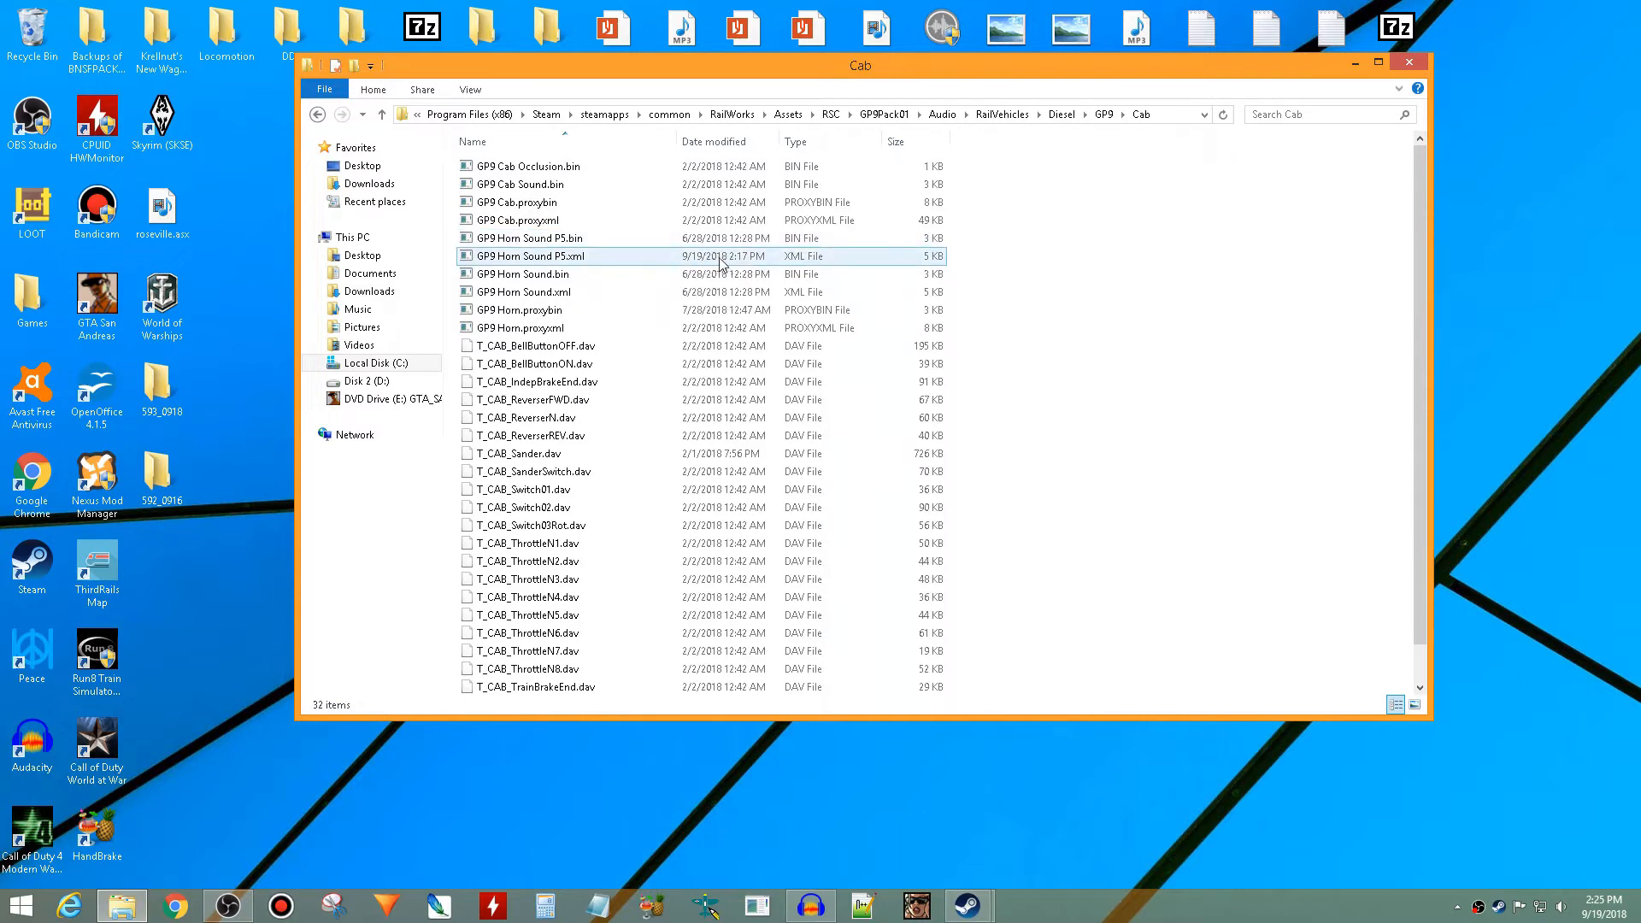
- Delete the existing GP9 Horn Sound P5.bin and GP9 Horn Sound P5.xml files
left_click_drag(983, 264, 899, 241)
right_click(897, 241)
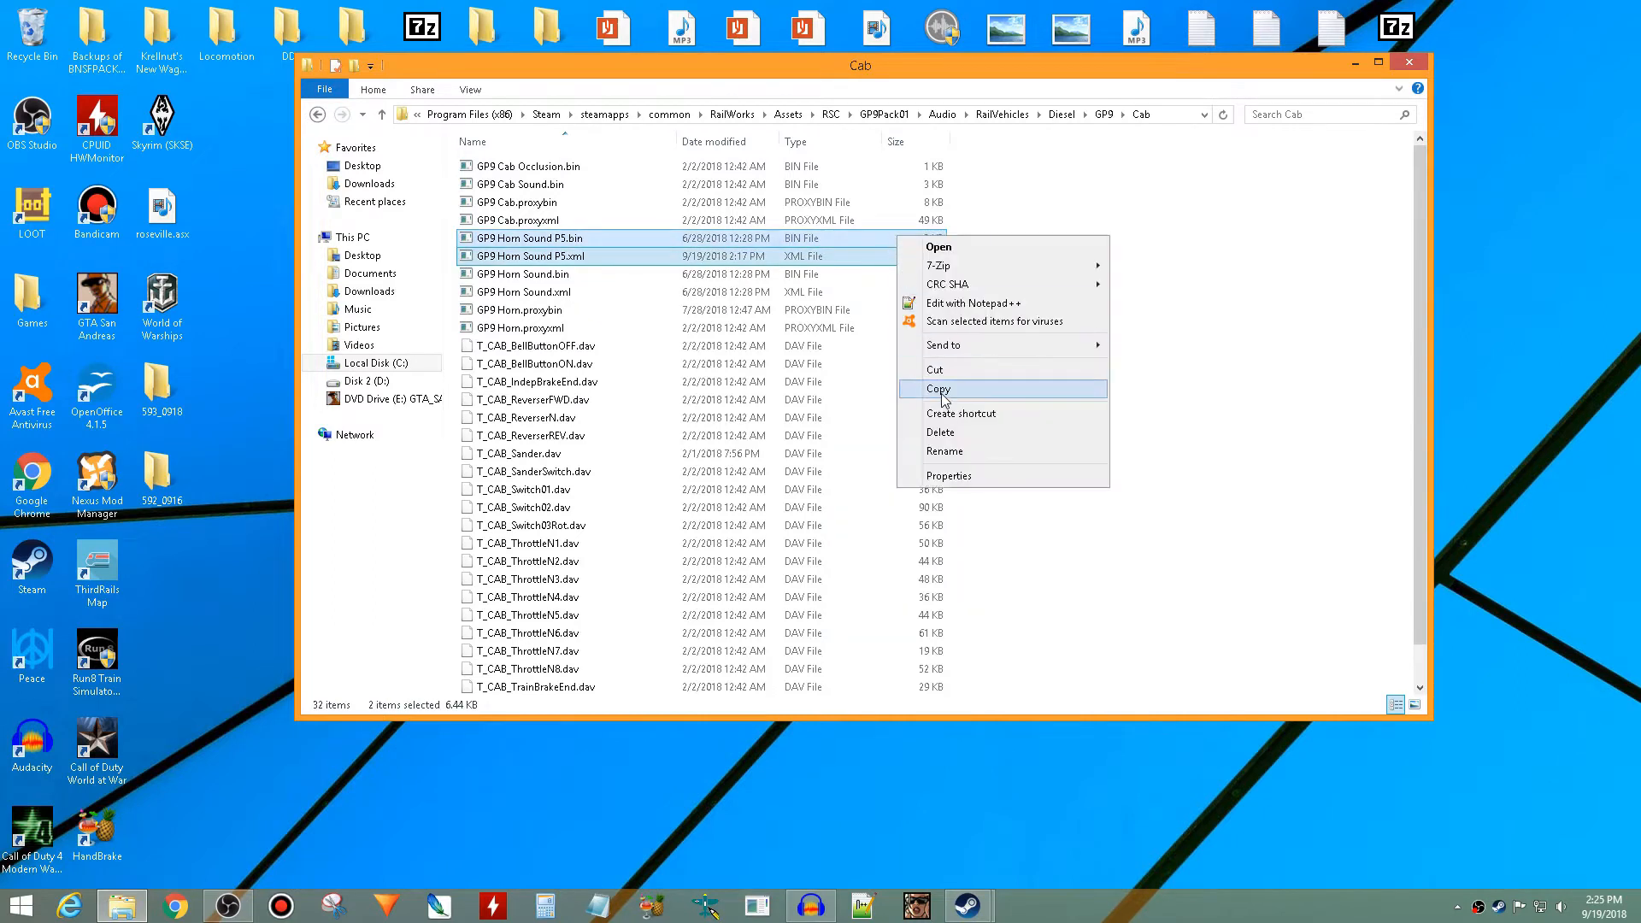
left_click(945, 434)
- Make a duplicate of GP9 Horn Sound.bin in the same Cab folder
left_click(576, 243)
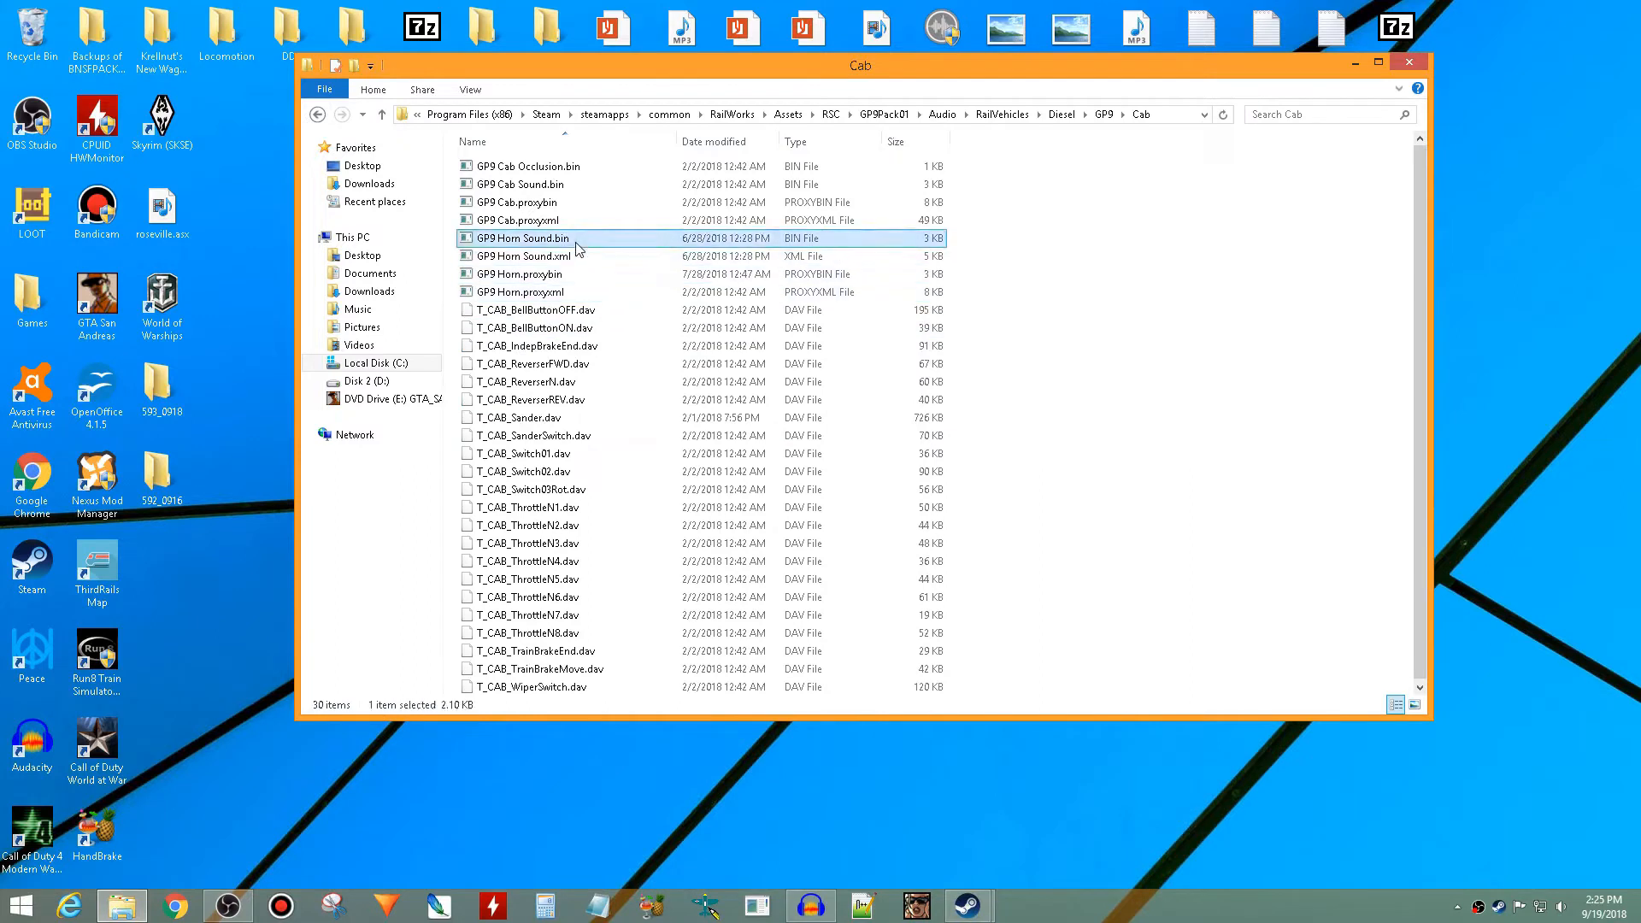
right_click(576, 243)
left_click(627, 412)
right_click(1070, 312)
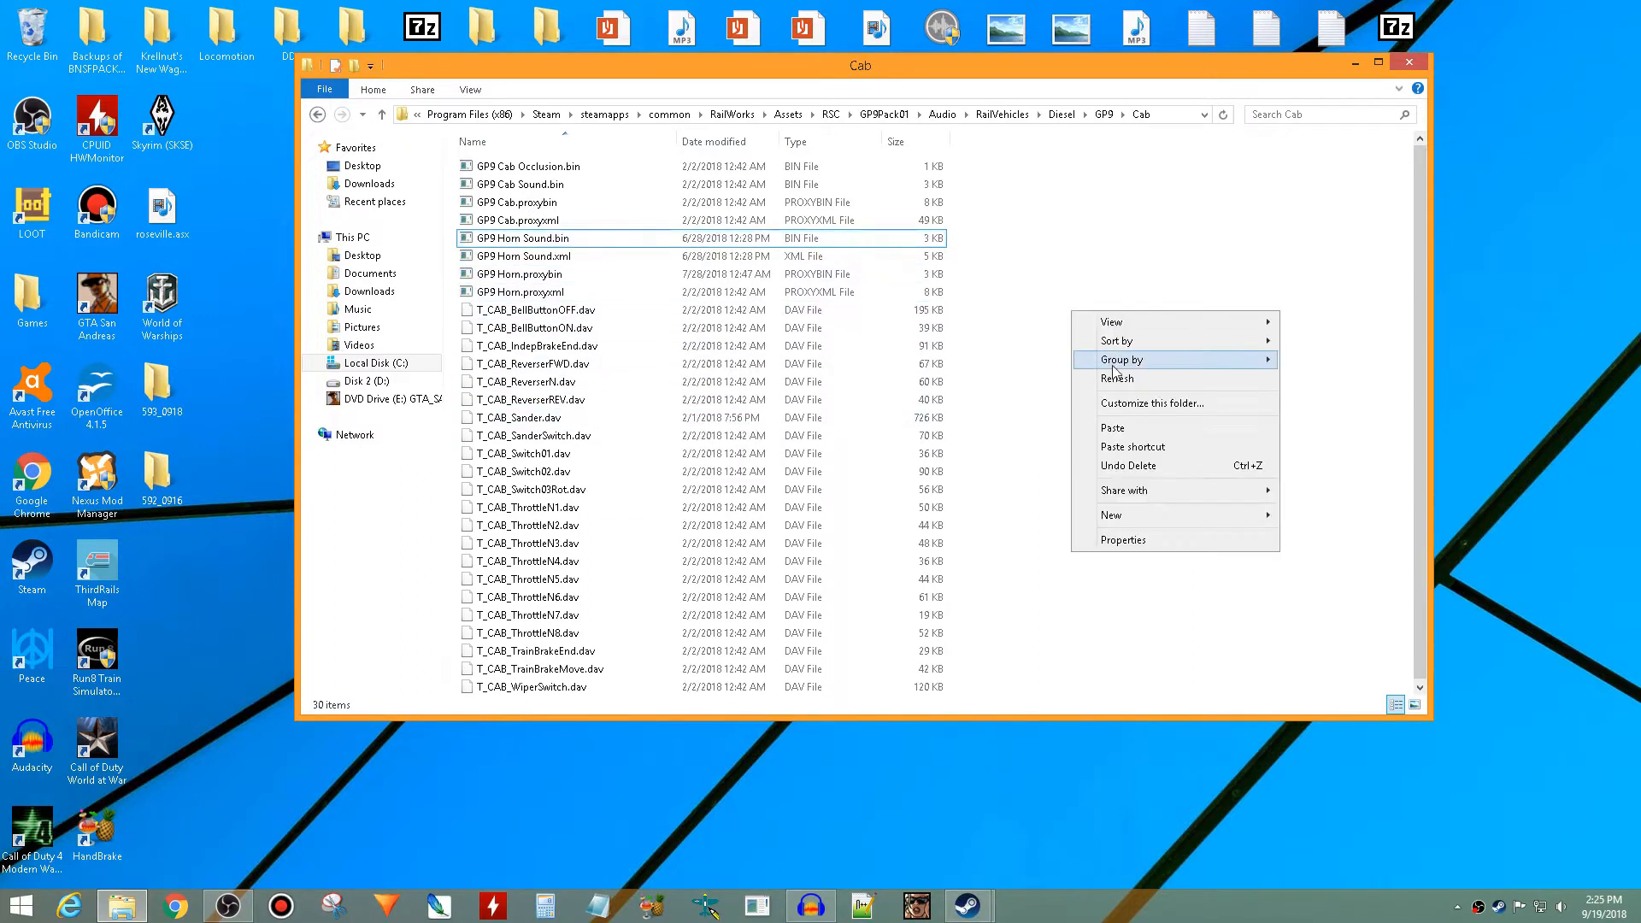
left_click(1126, 430)
- Rename the duplicated horn sound file as GP9 Horn Sound P5.bin
right_click(631, 229)
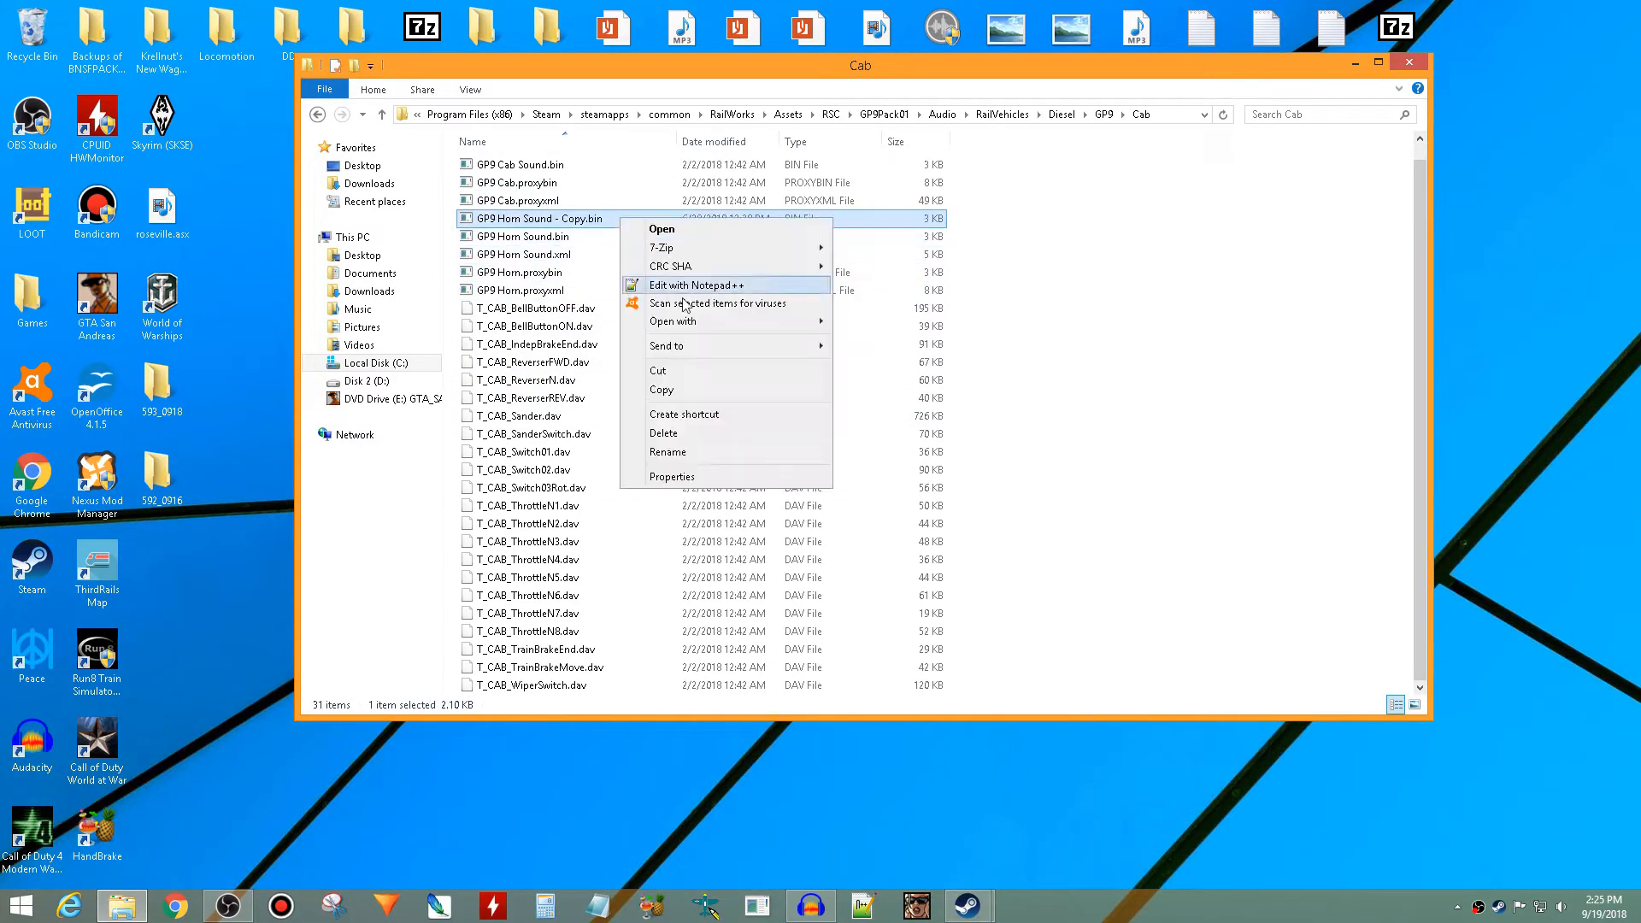
left_click(697, 451)
key("Right")
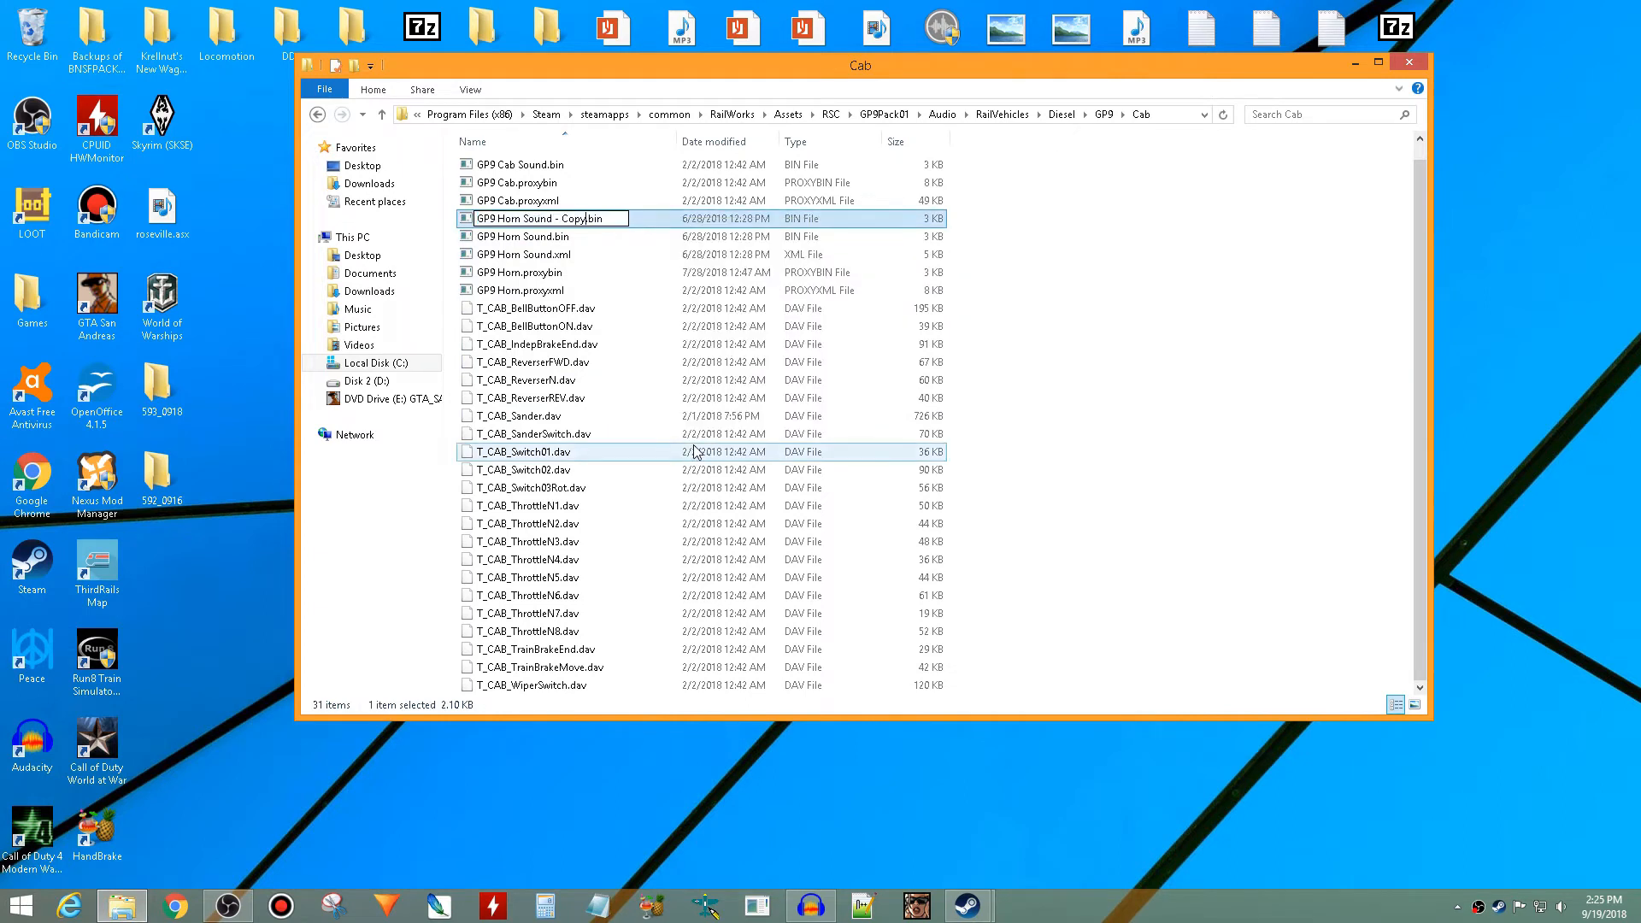
key("BackSpace")
key("BackSpace")
key("BackSpace")
key("BackSpace")
key("BackSpace")
key("BackSpace")
type("P5")
key("Return")
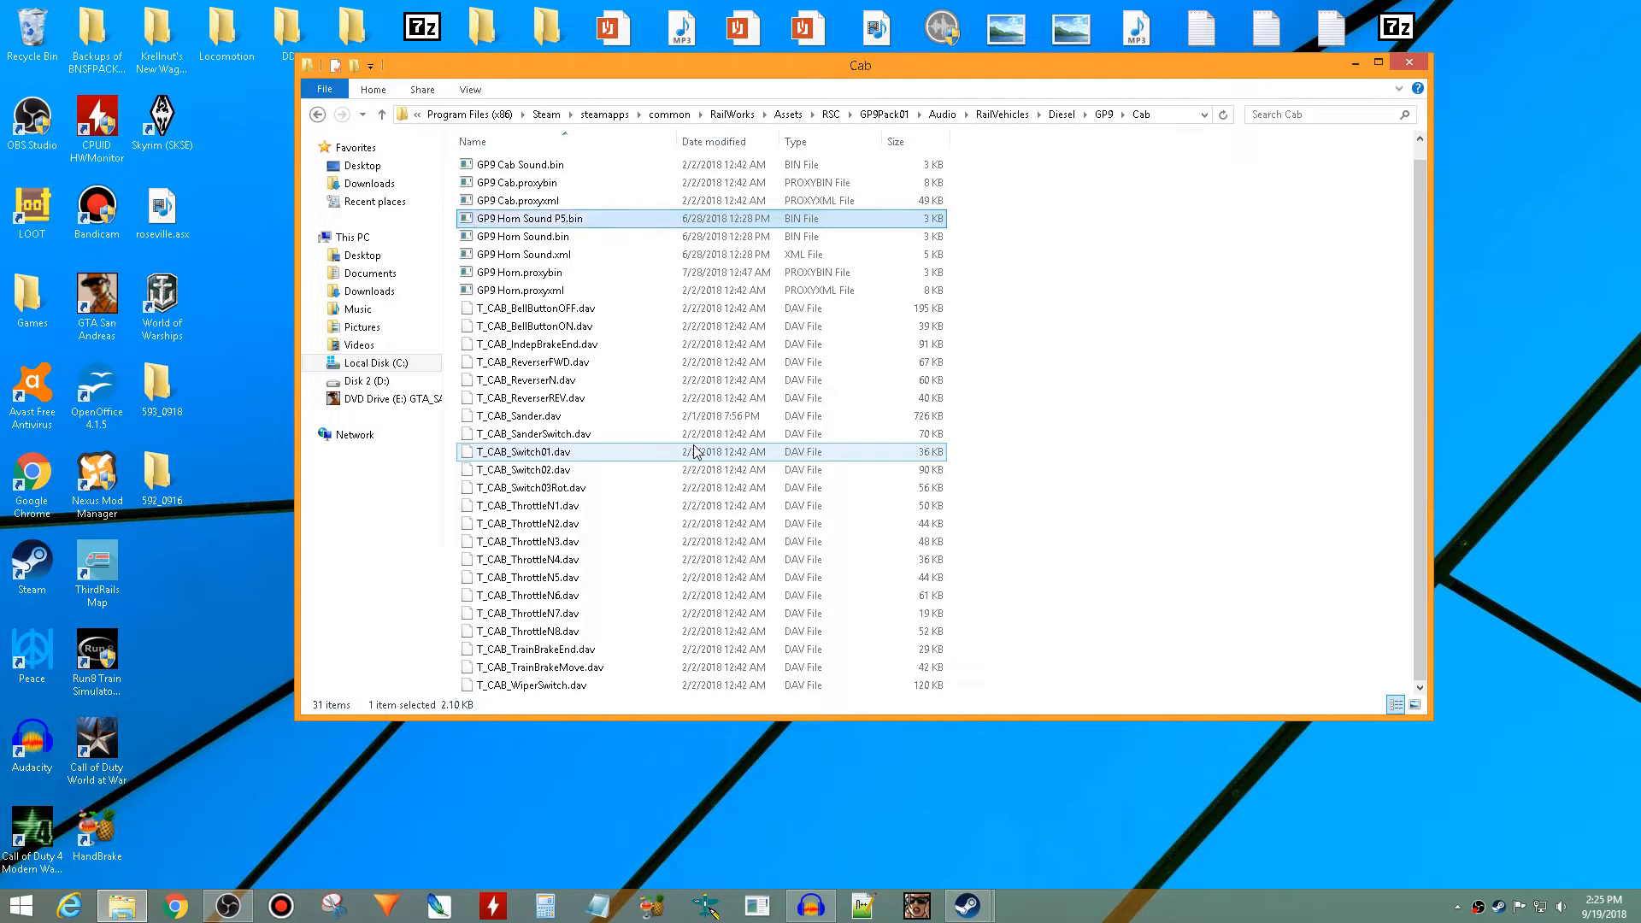
- Convert GP9 Horn Sound P5.bin to XML by opening it with serz
right_click(613, 223)
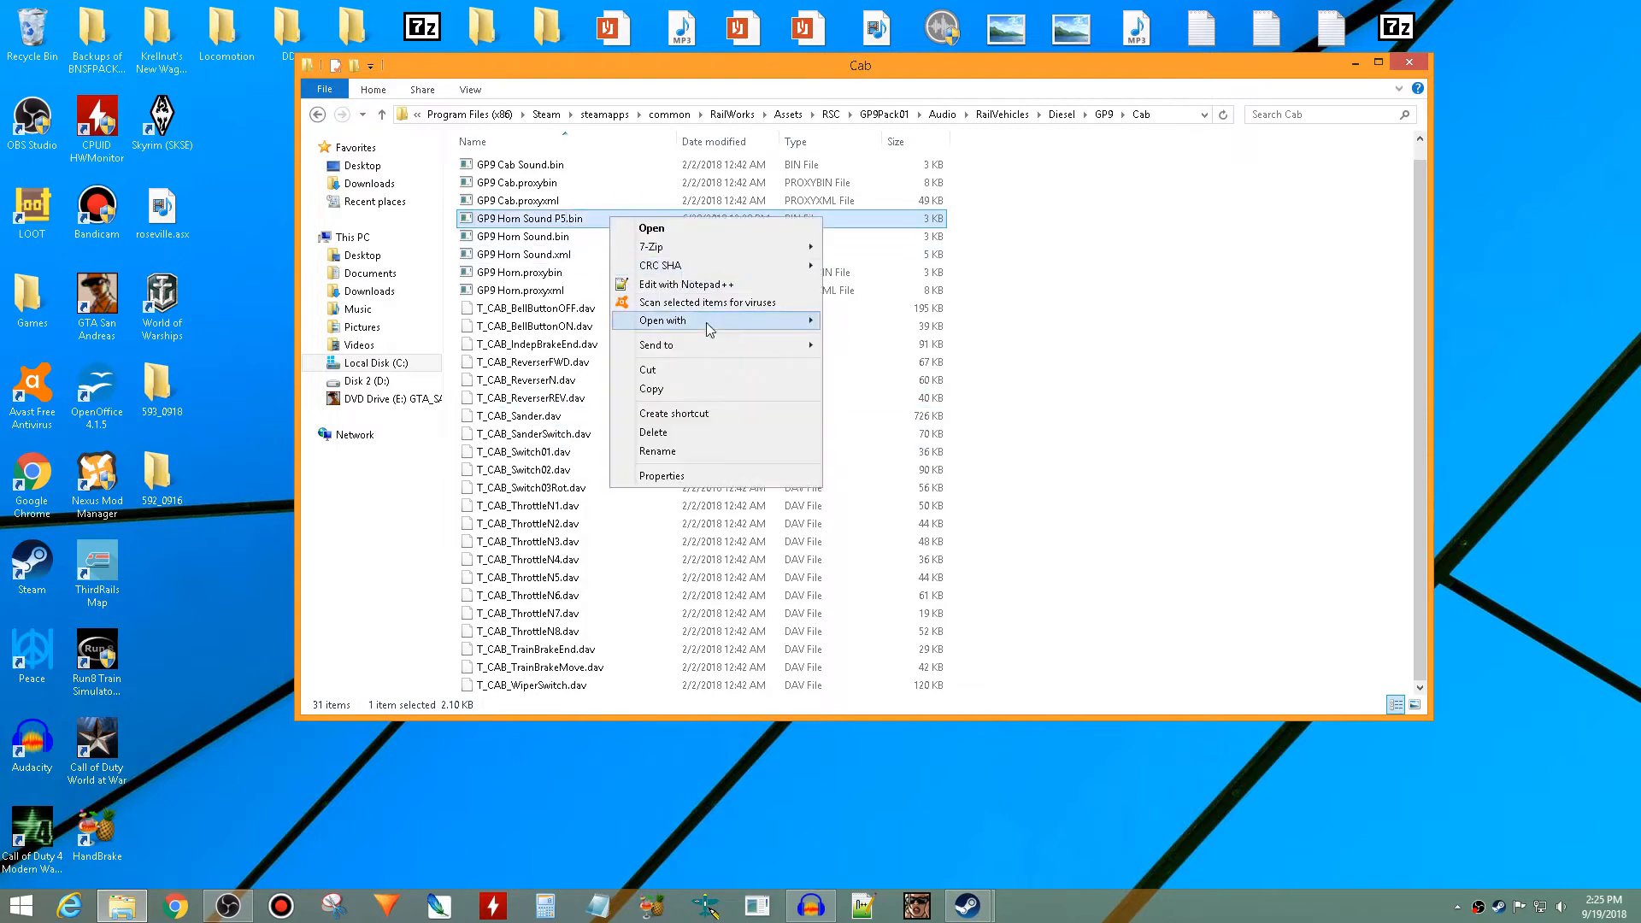
mouse_move(706, 321)
left_click(850, 344)
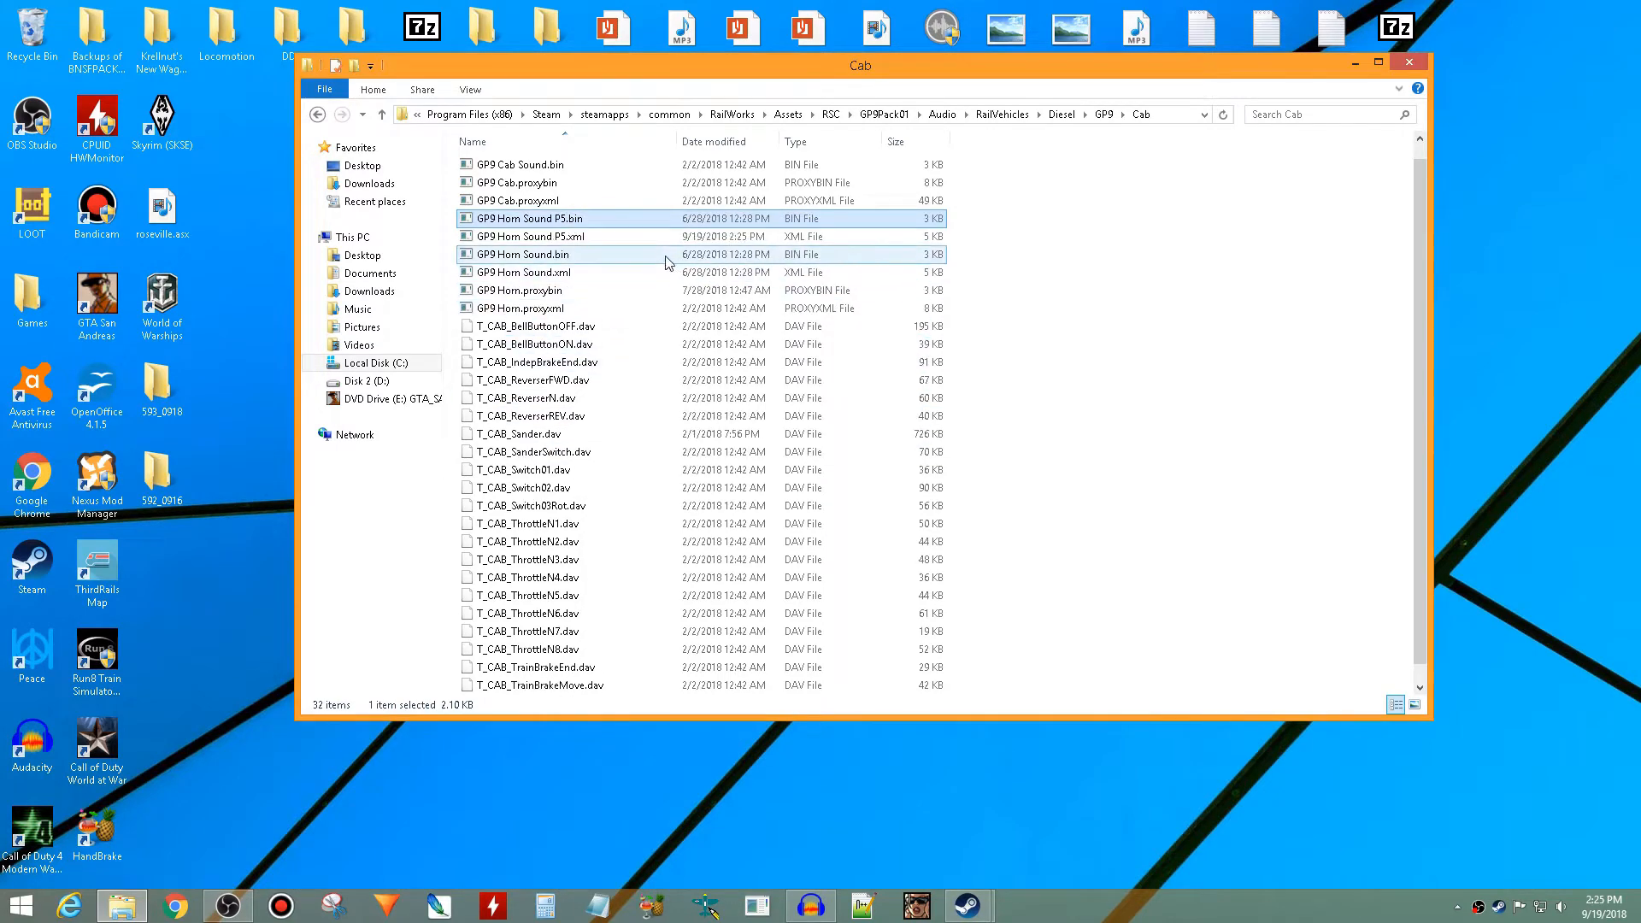
- Open GP9 Horn Sound P5.xml for editing in Notepad and maximize its window
left_click(630, 240)
right_click(630, 242)
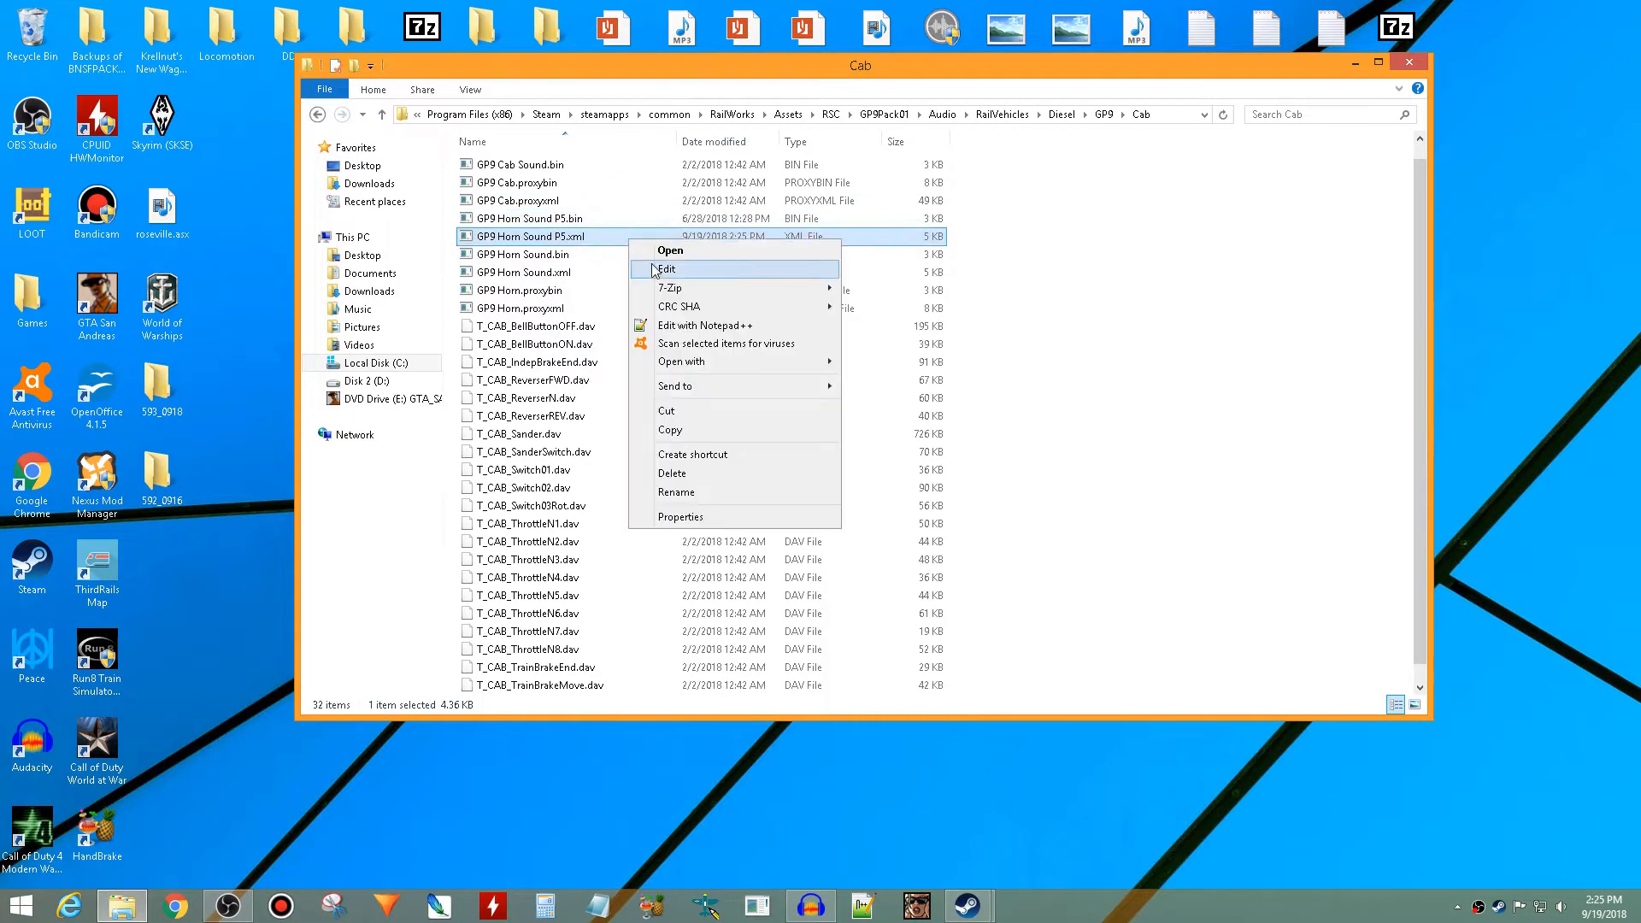
left_click(656, 269)
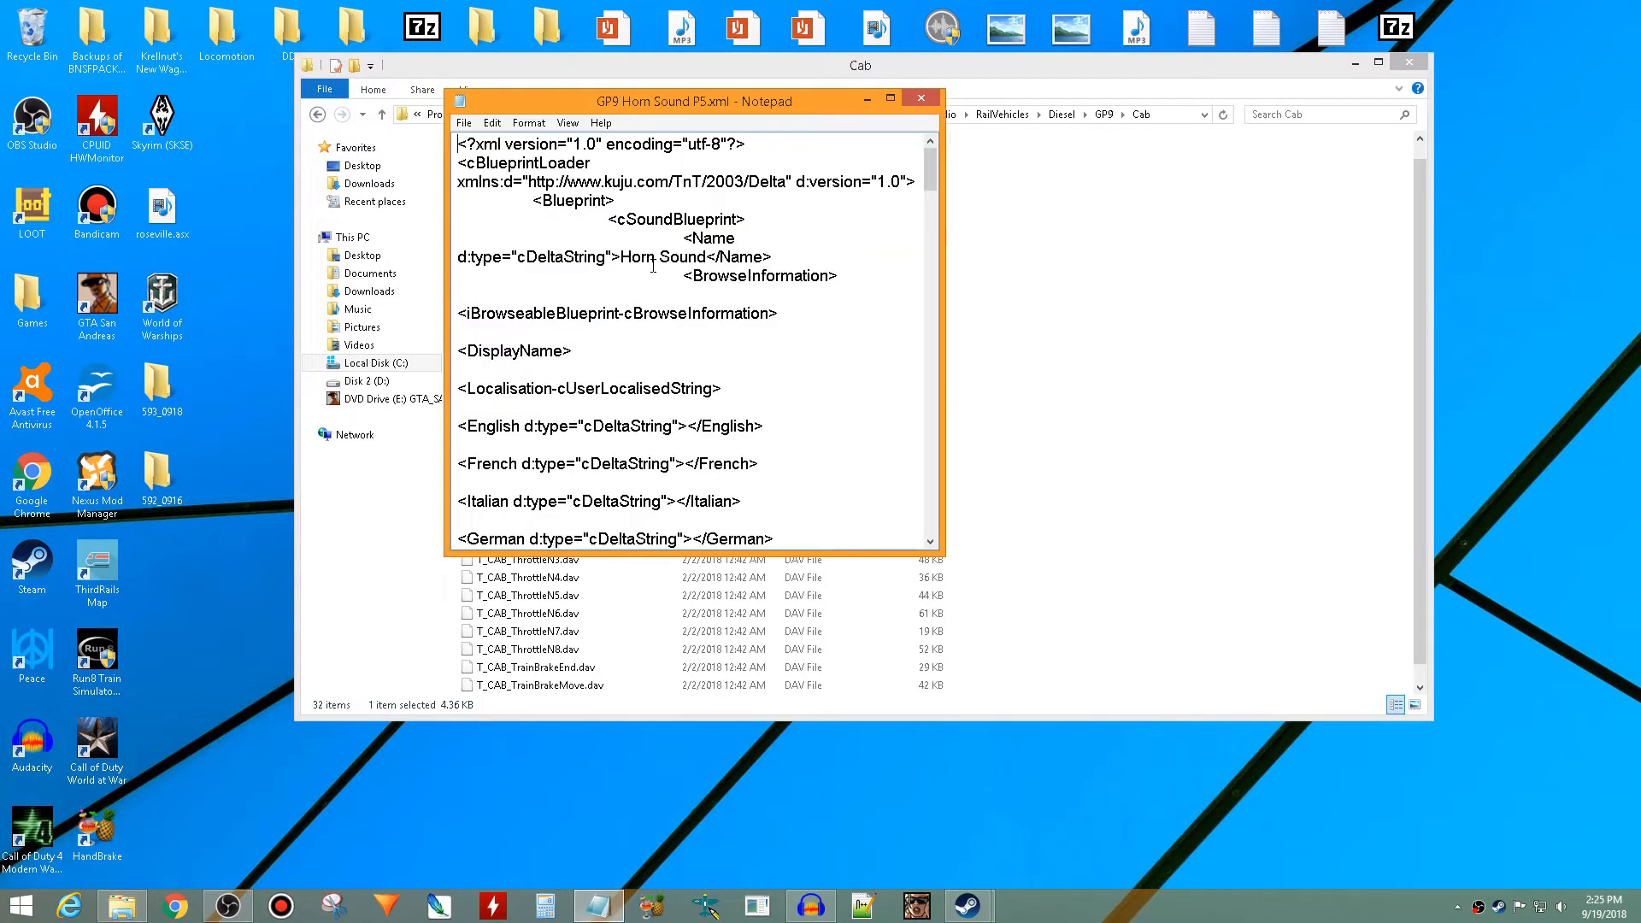
left_click(892, 98)
- Examine the ProxyName path in the SoundComponent section of GP9 Horn Sound P5.xml
scroll(888, 209, "down", 6)
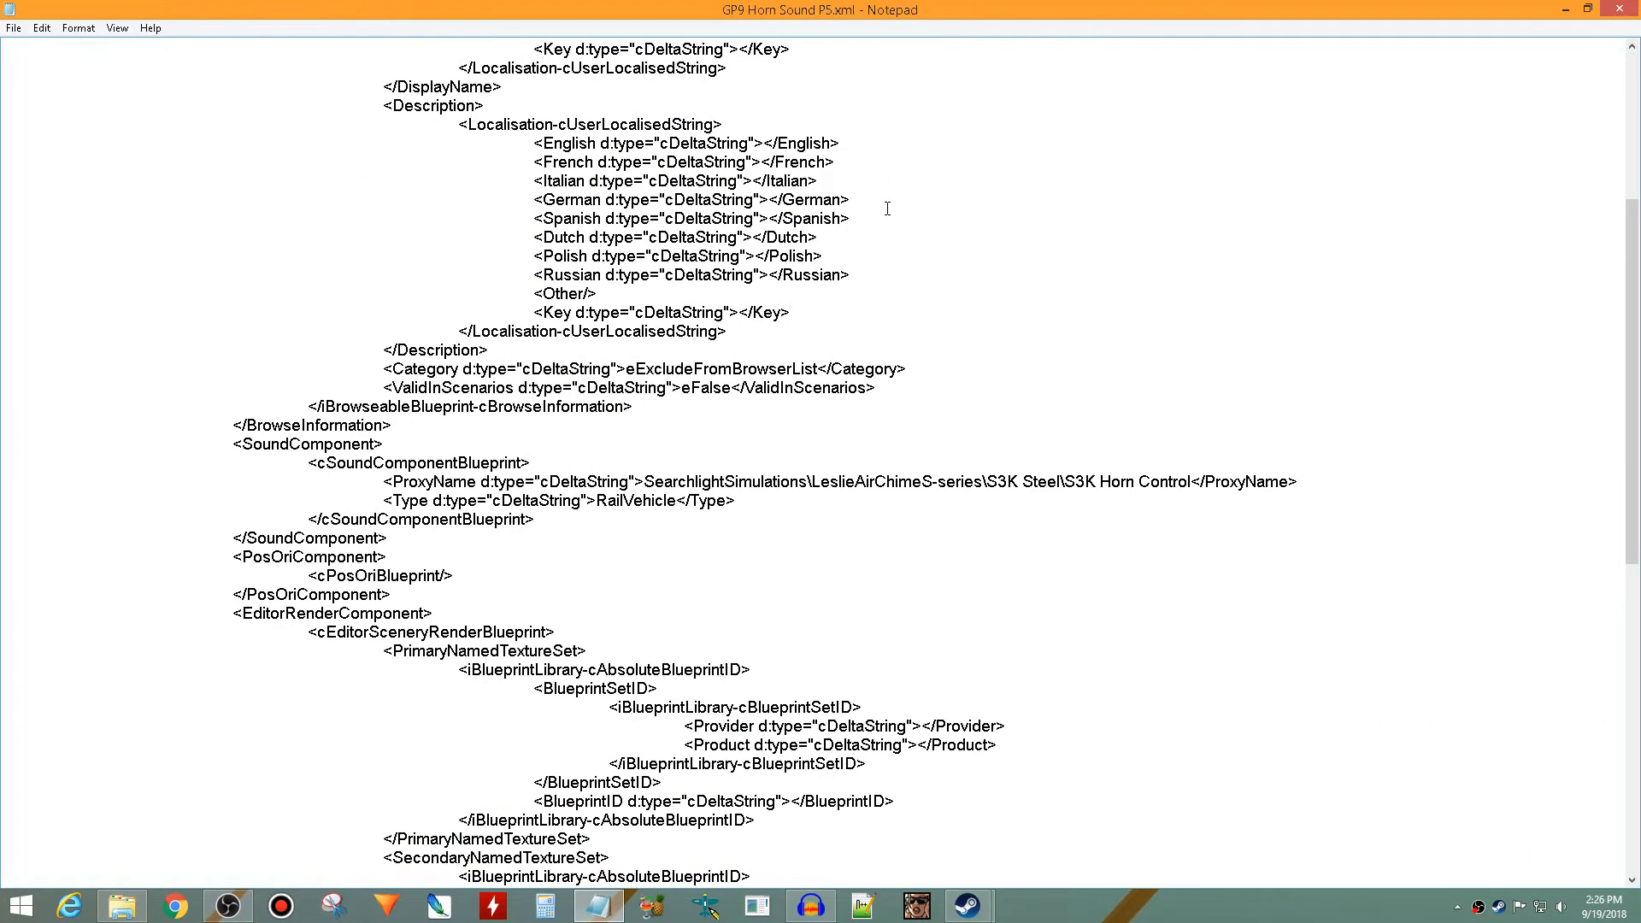
scroll(887, 208, "down", 2)
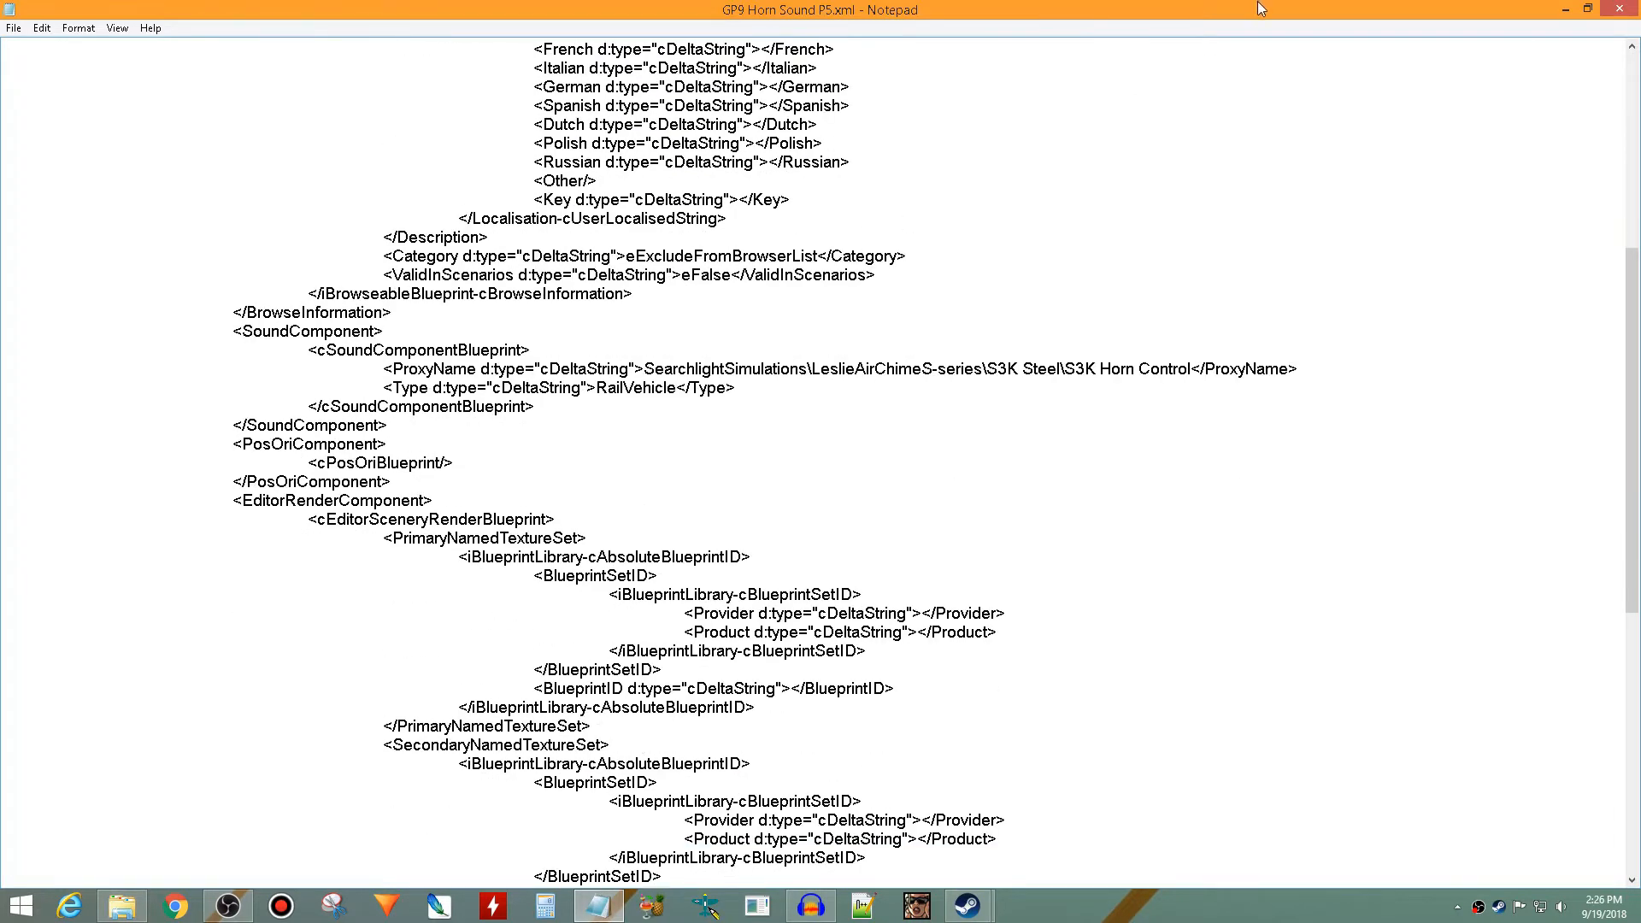
left_click_drag(1258, 2, 1273, 270)
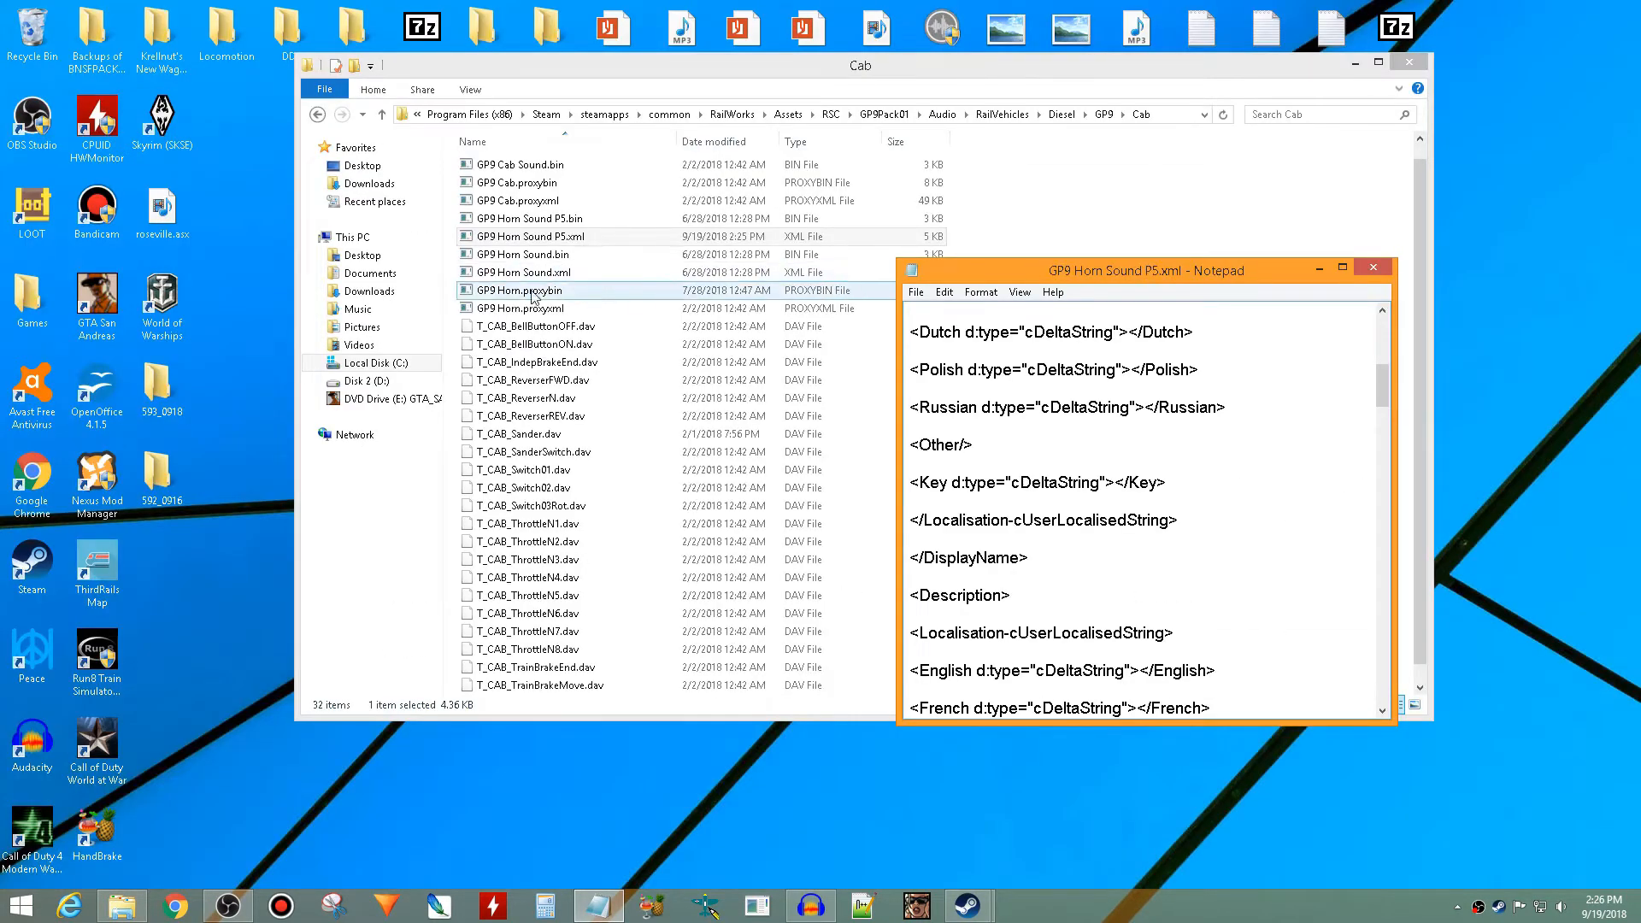
left_click(1343, 270)
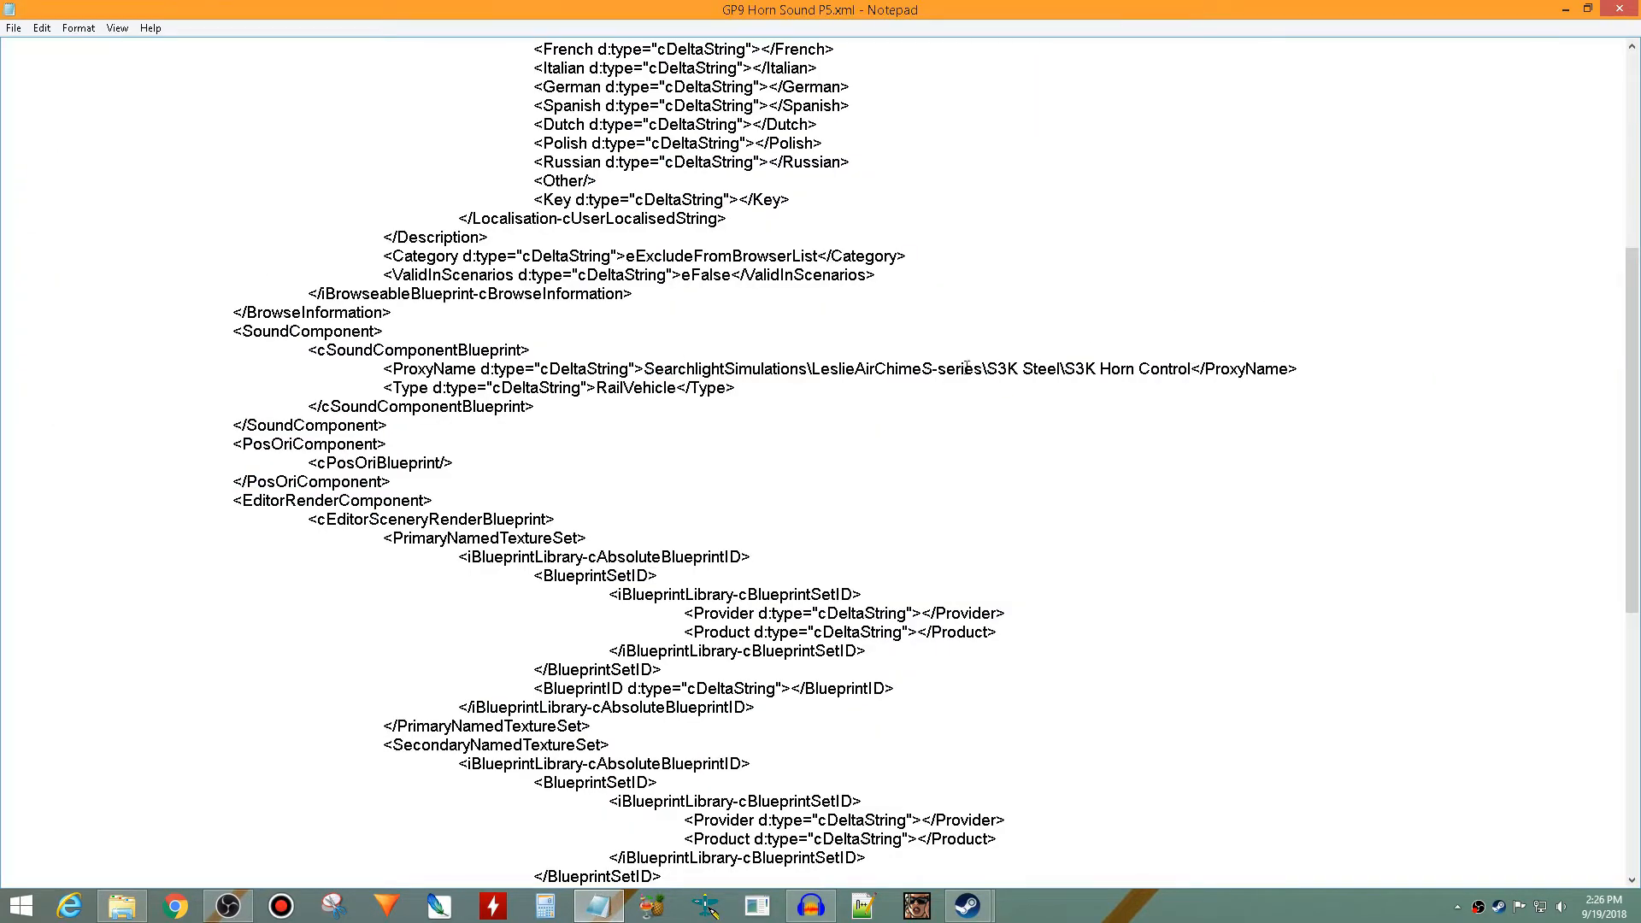
scroll(493, 357, "up", 2)
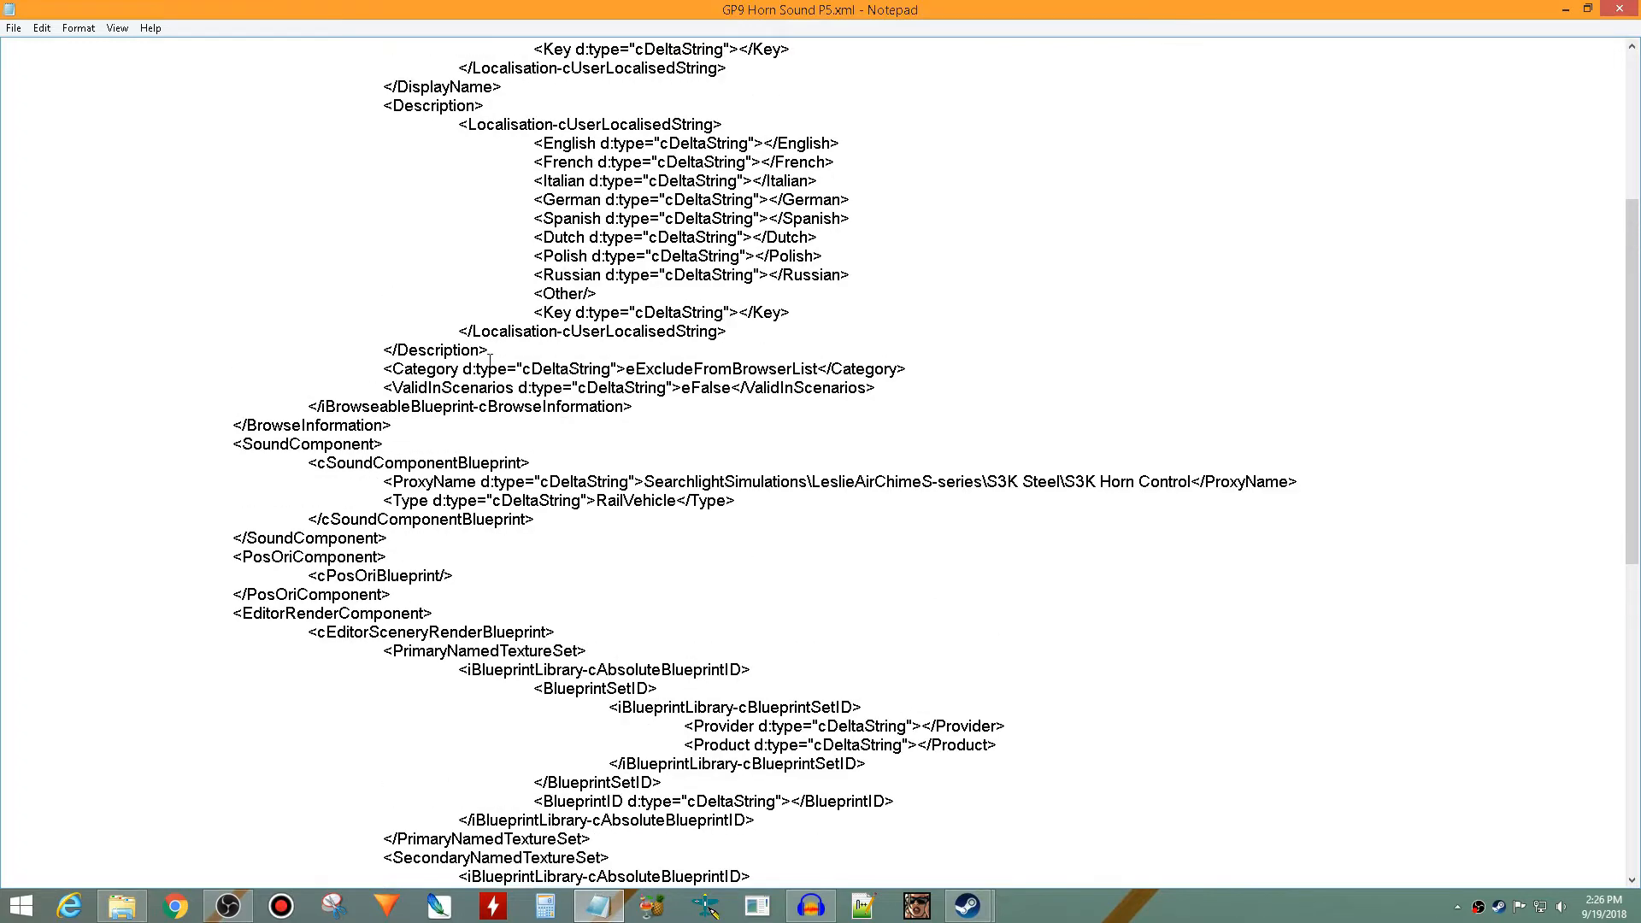
scroll(649, 282, "up", 3)
scroll(645, 293, "down", 3)
left_click_drag(391, 480, 654, 485)
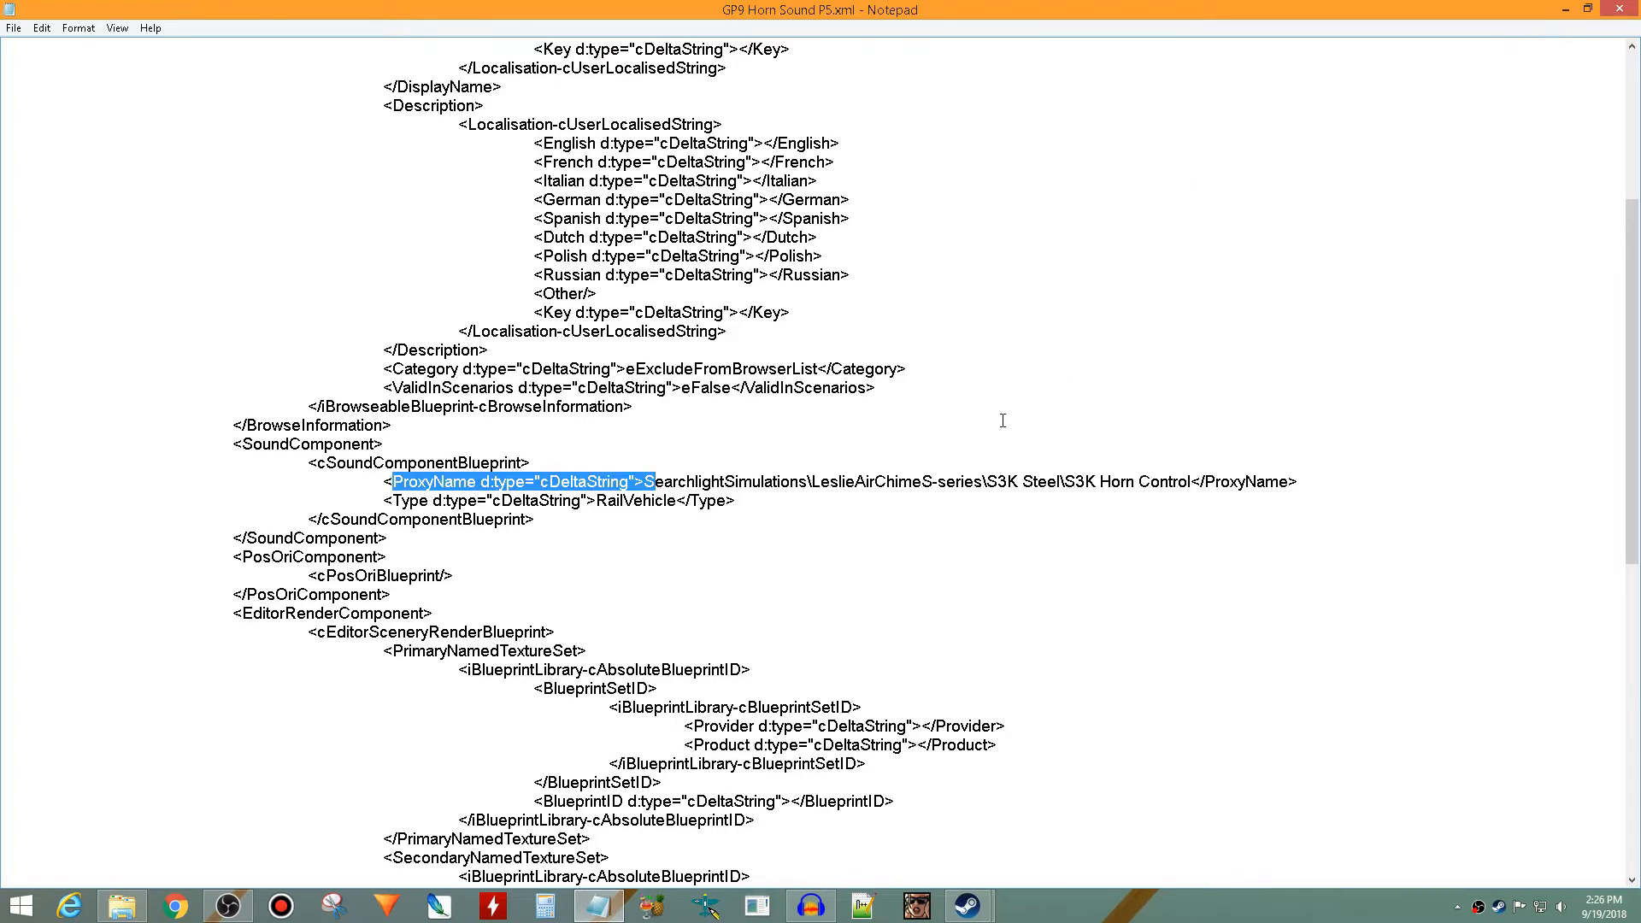
left_click(970, 462)
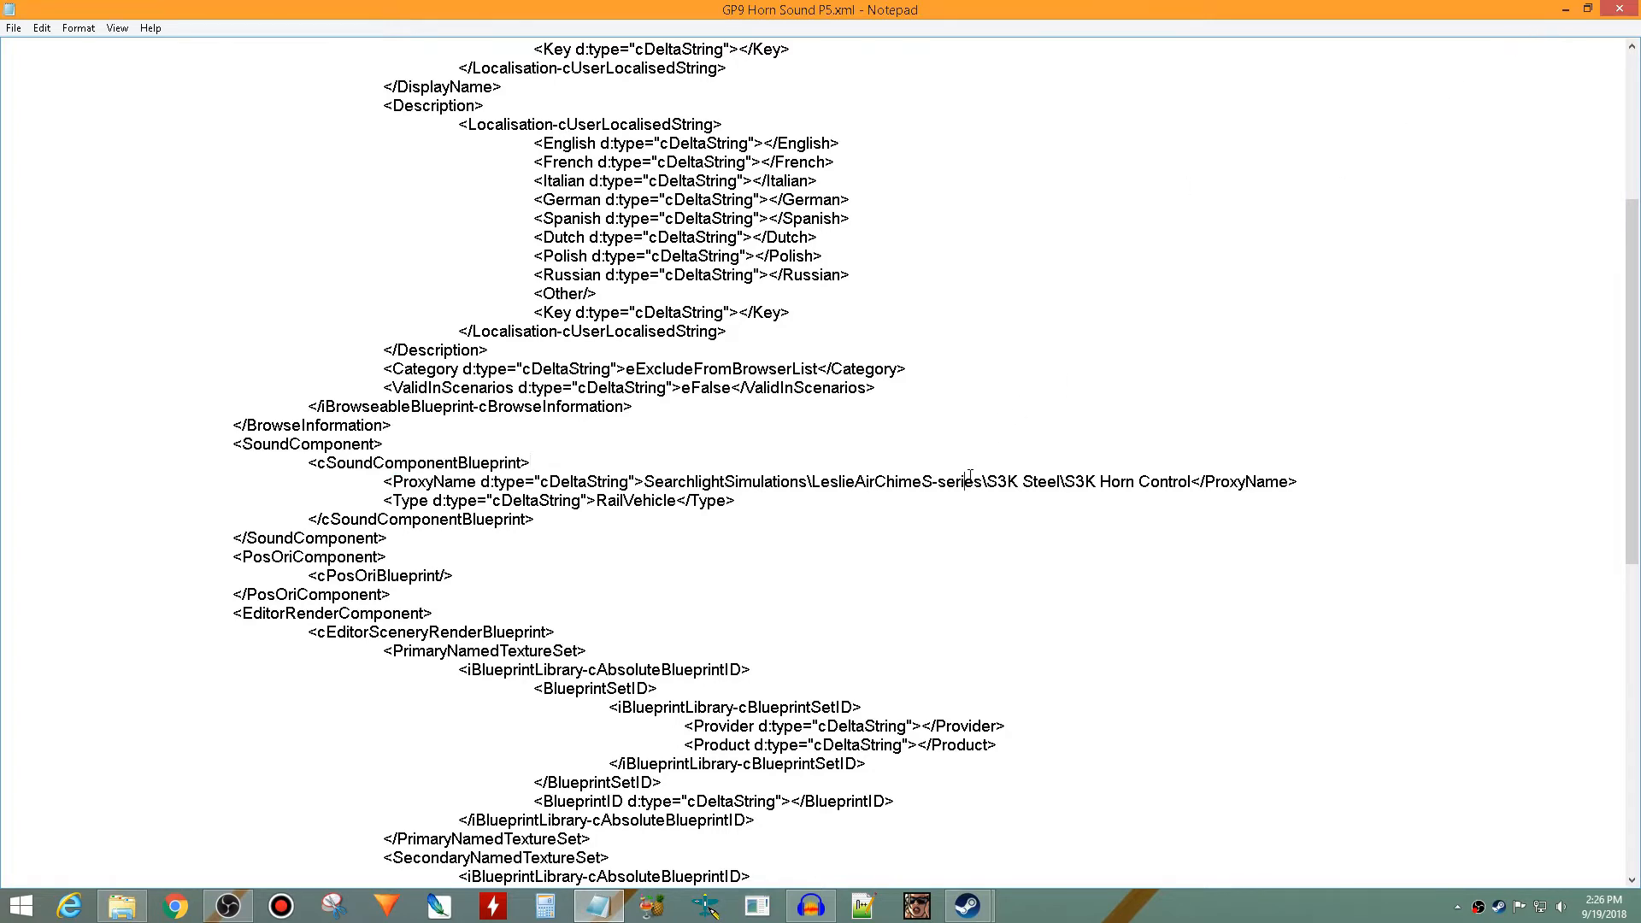
- Browse in File Explorer from the RailWorks Assets folder to MLWAudio\GE-FDL16\FDL16\Horn-Bell
left_click(1565, 9)
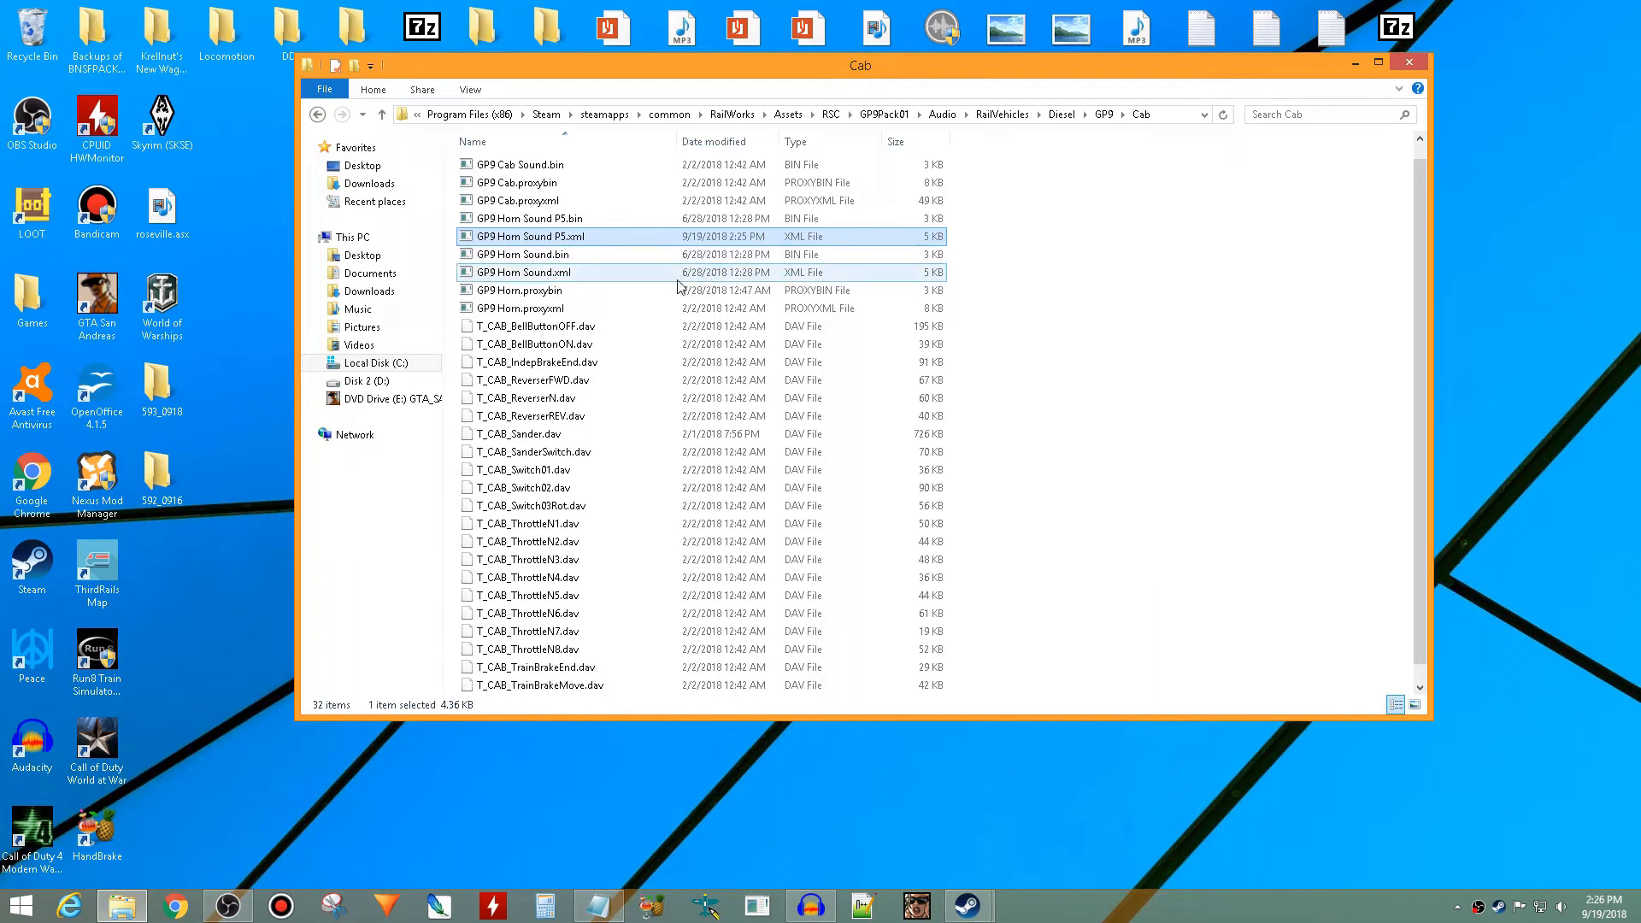
left_click(530, 313)
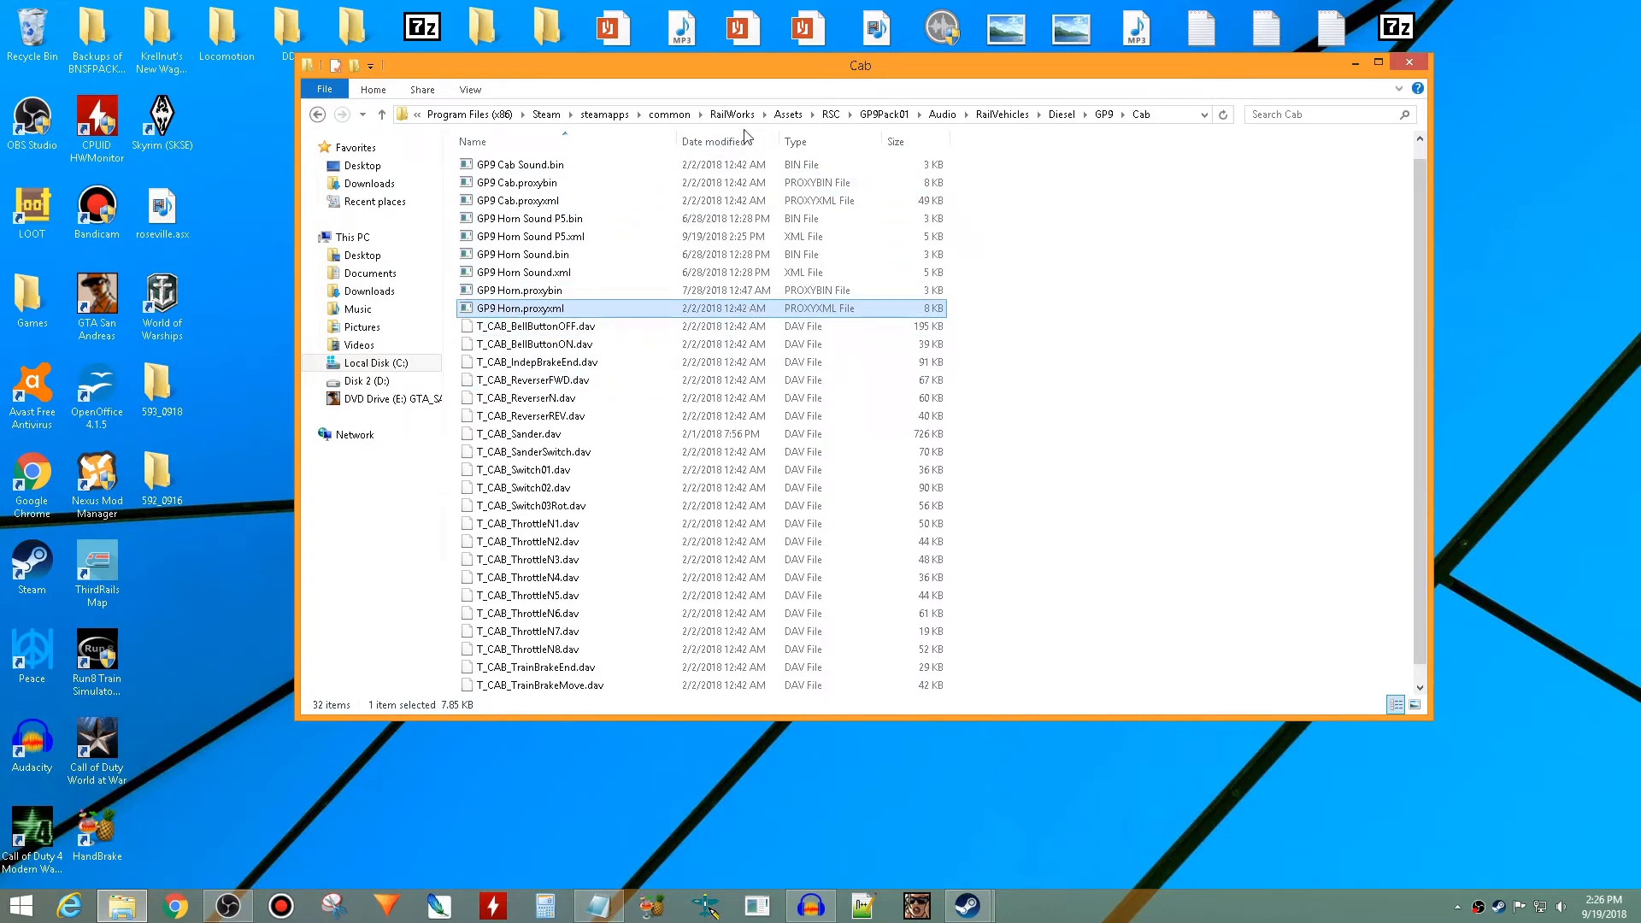
left_click(787, 114)
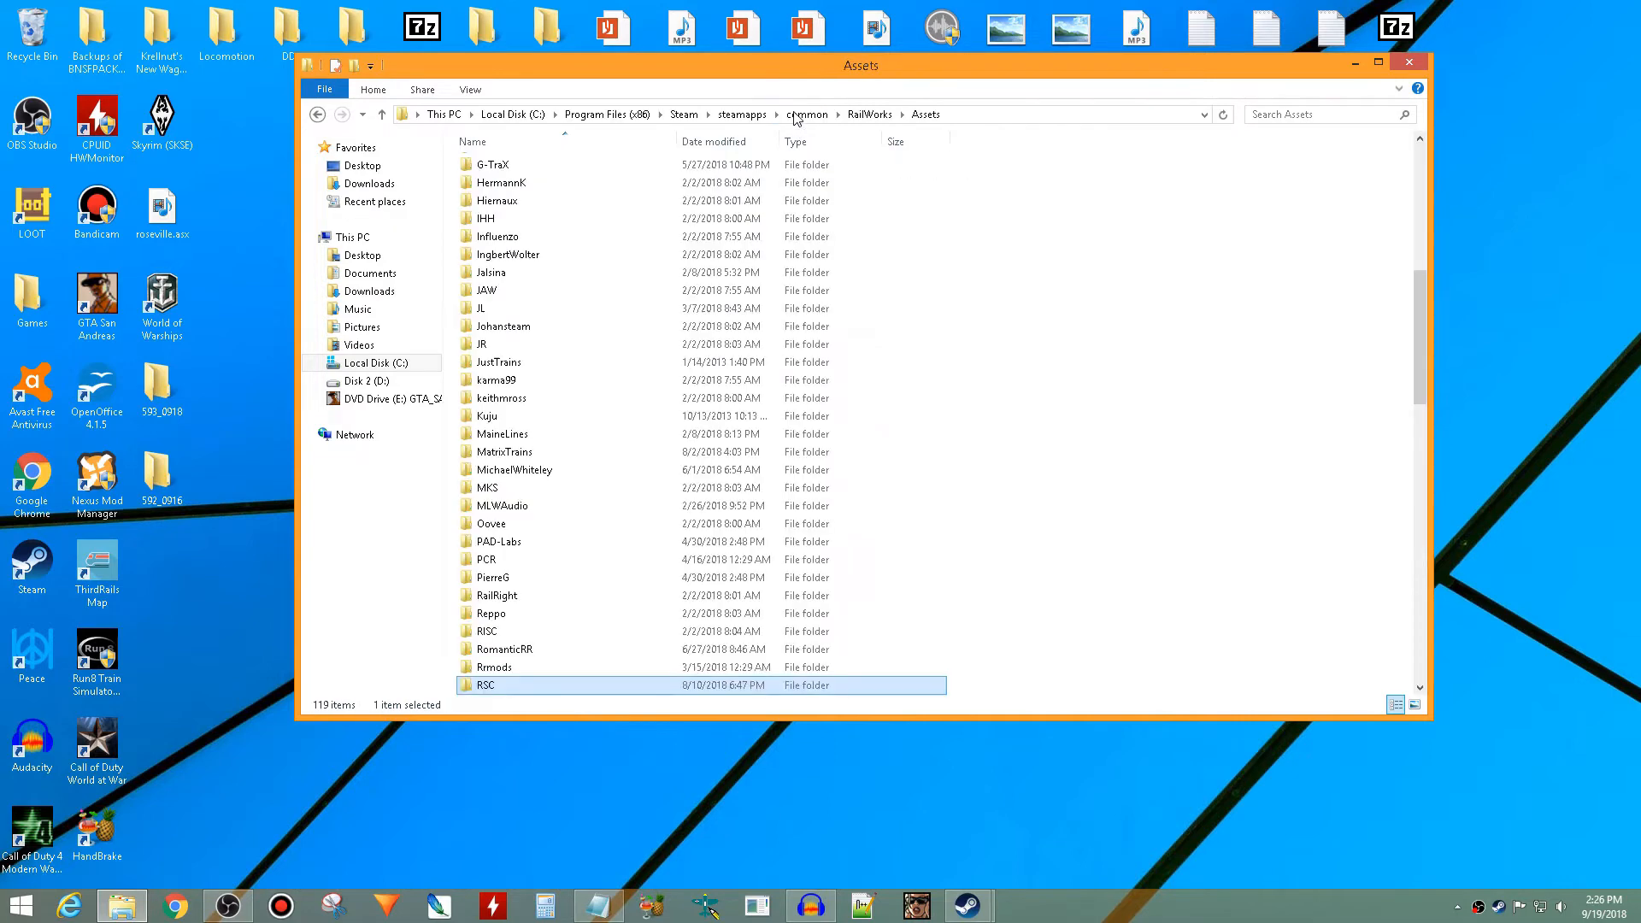
scroll(612, 496, "up", 1)
scroll(612, 503, "up", 5)
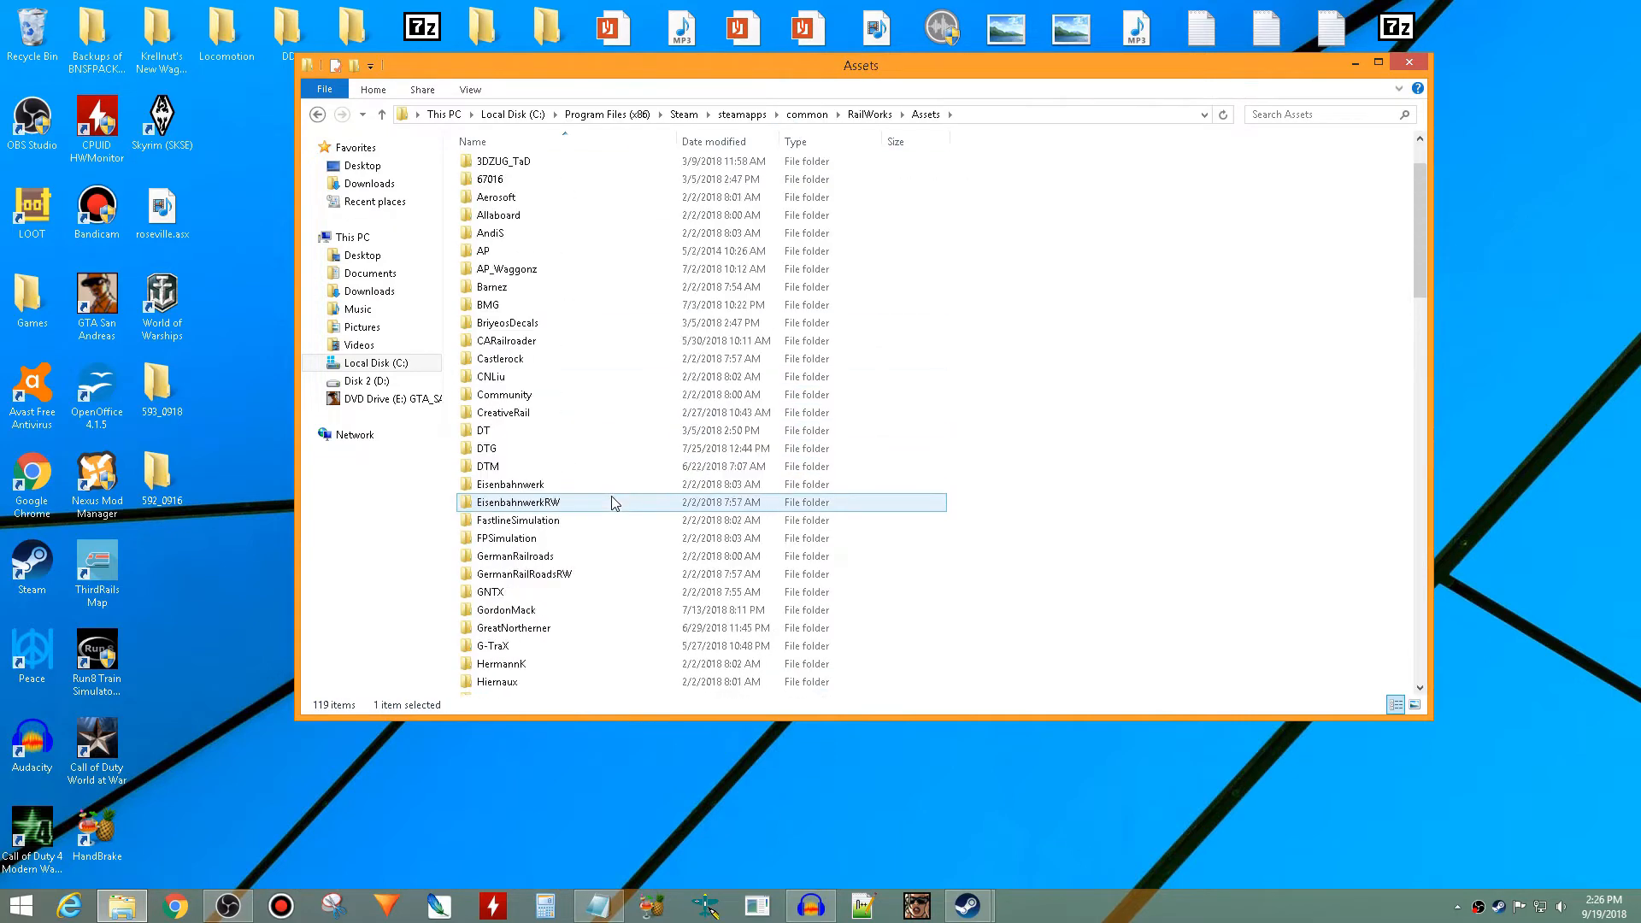
scroll(612, 503, "down", 5)
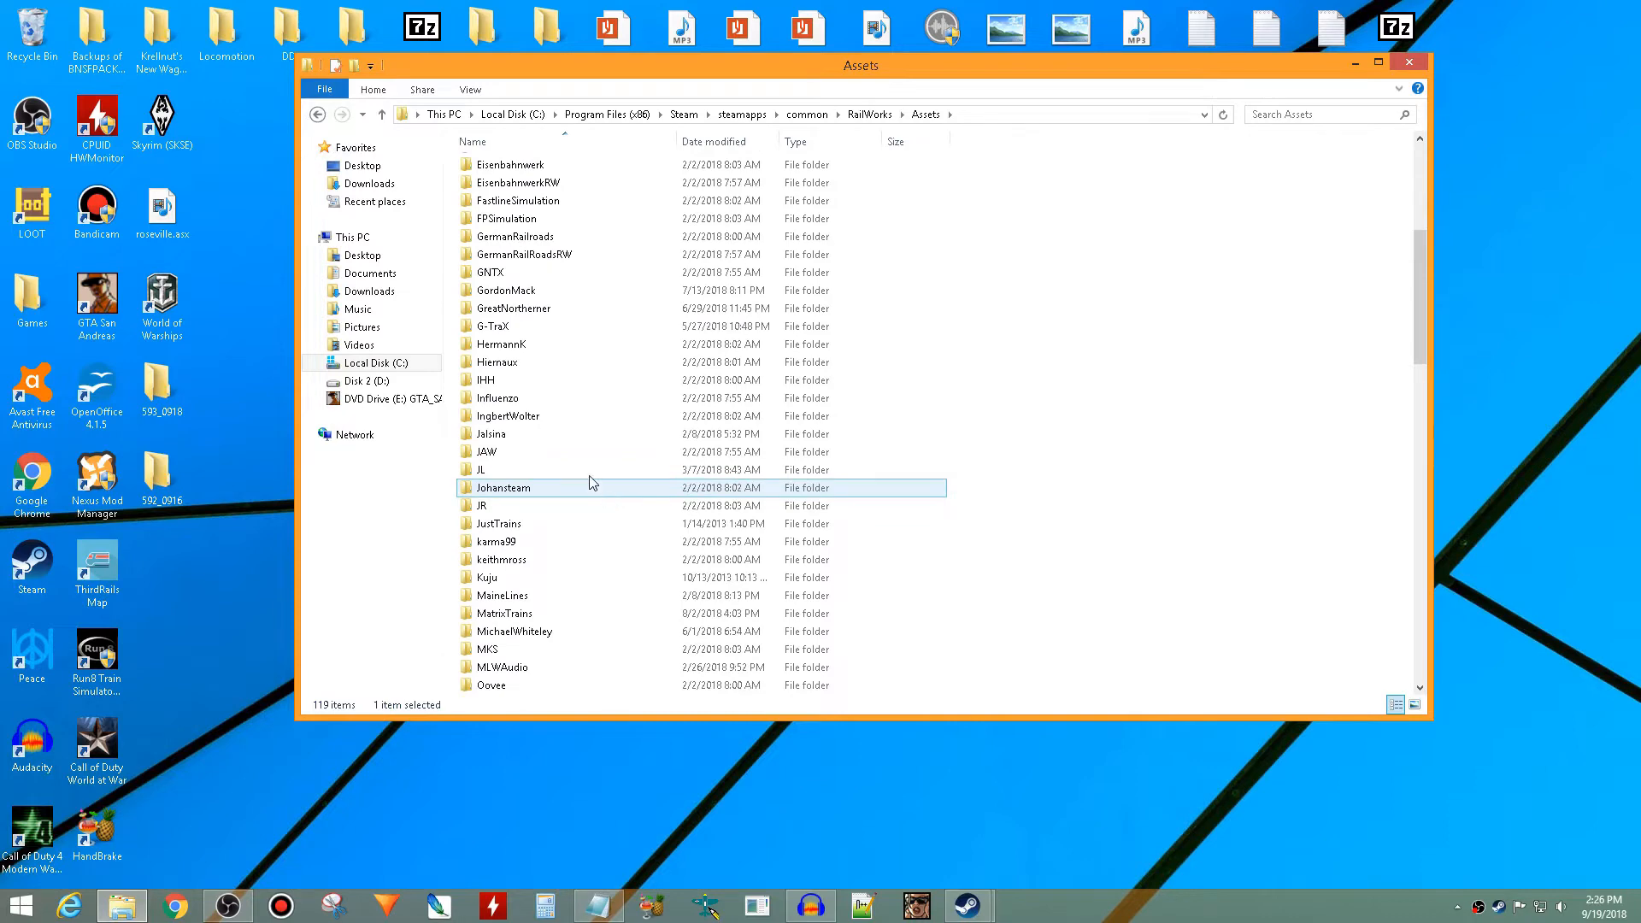
scroll(564, 530, "down", 2)
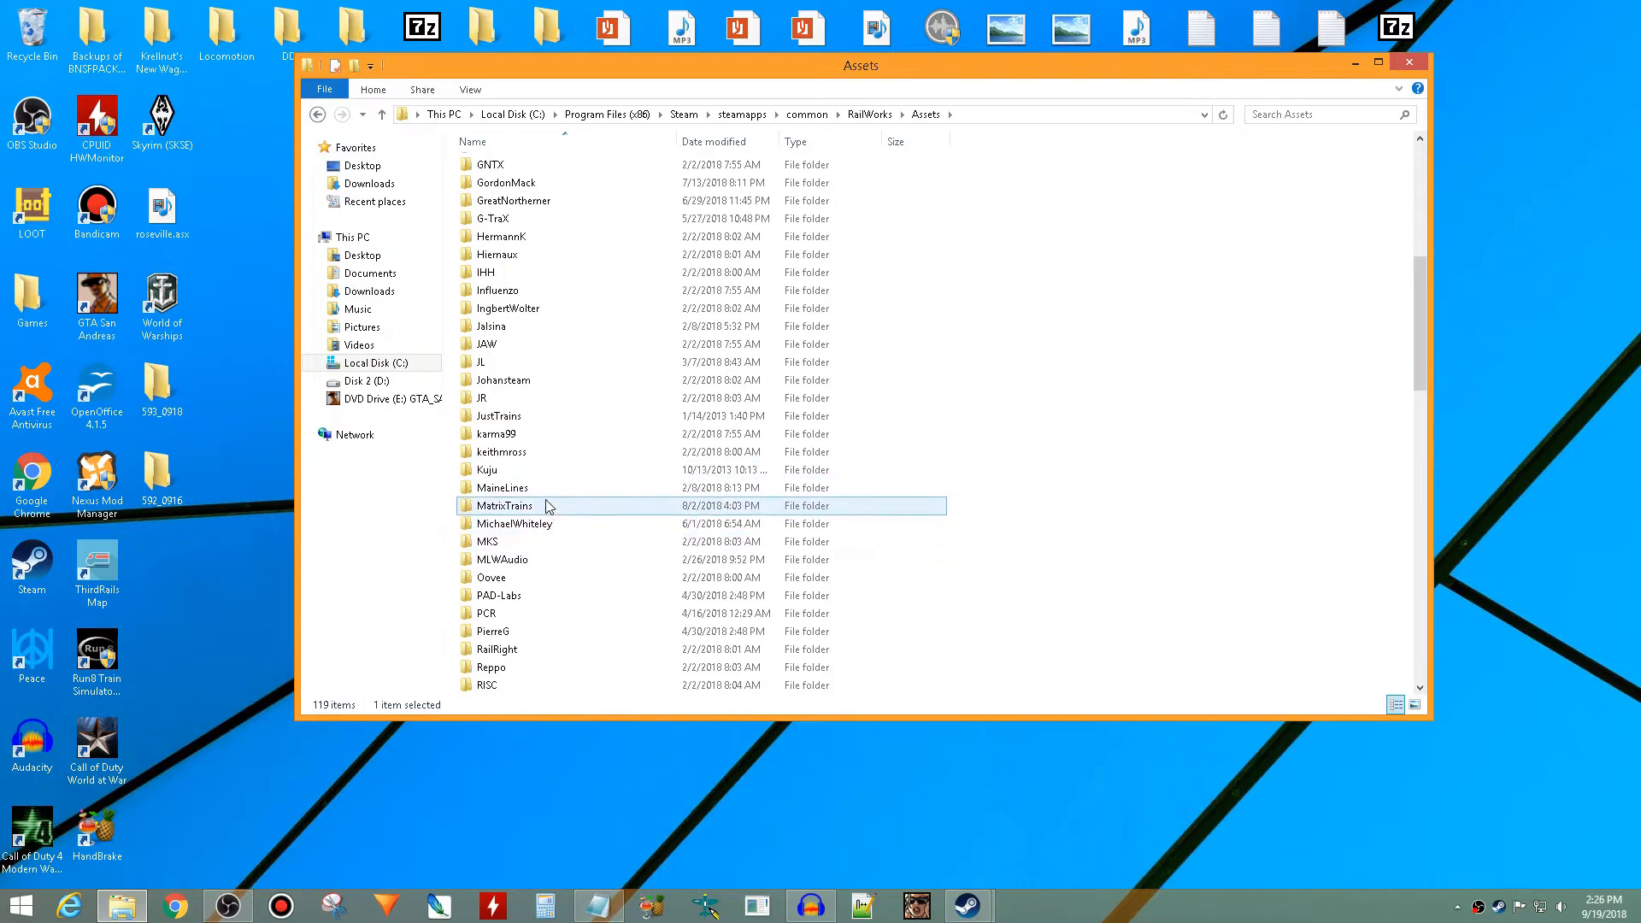
double_click(527, 560)
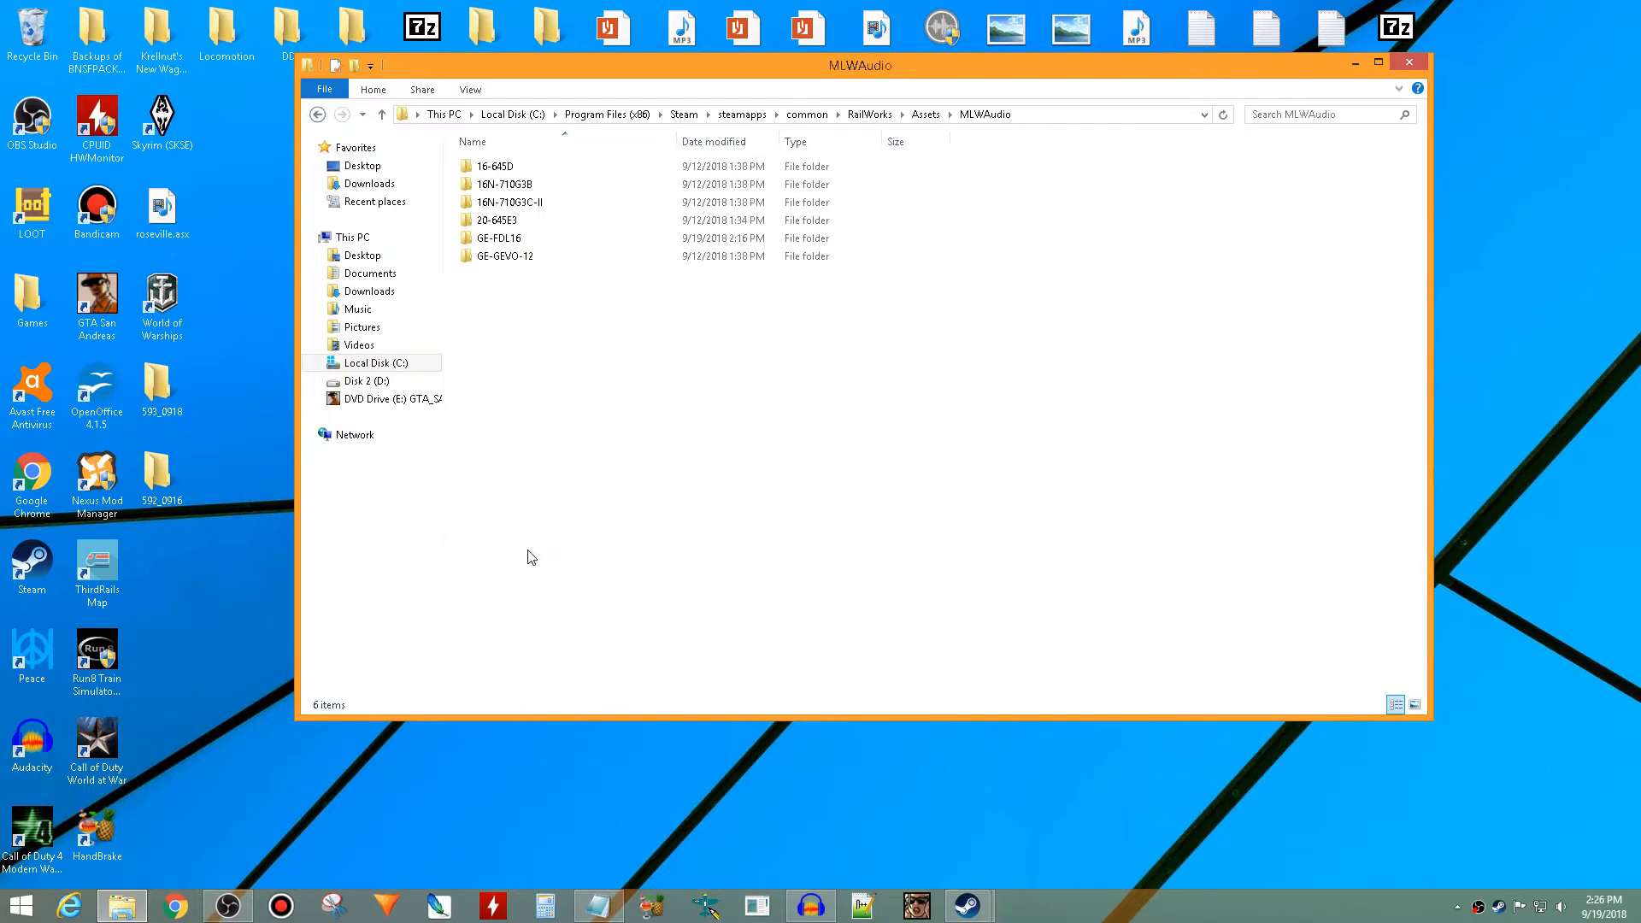
double_click(542, 240)
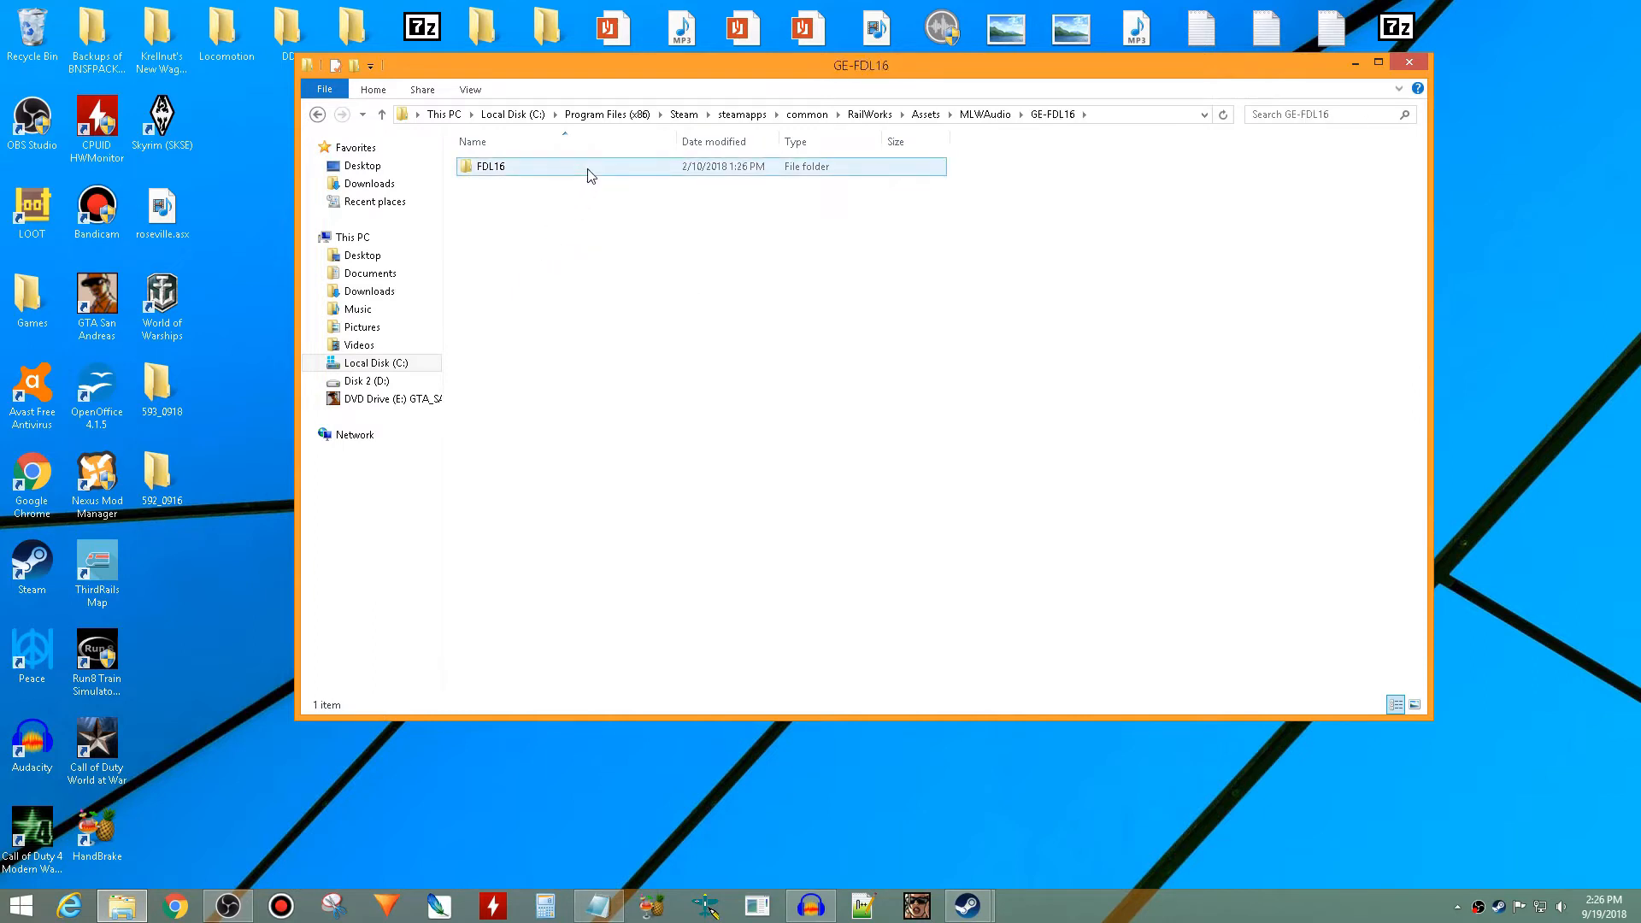
double_click(588, 176)
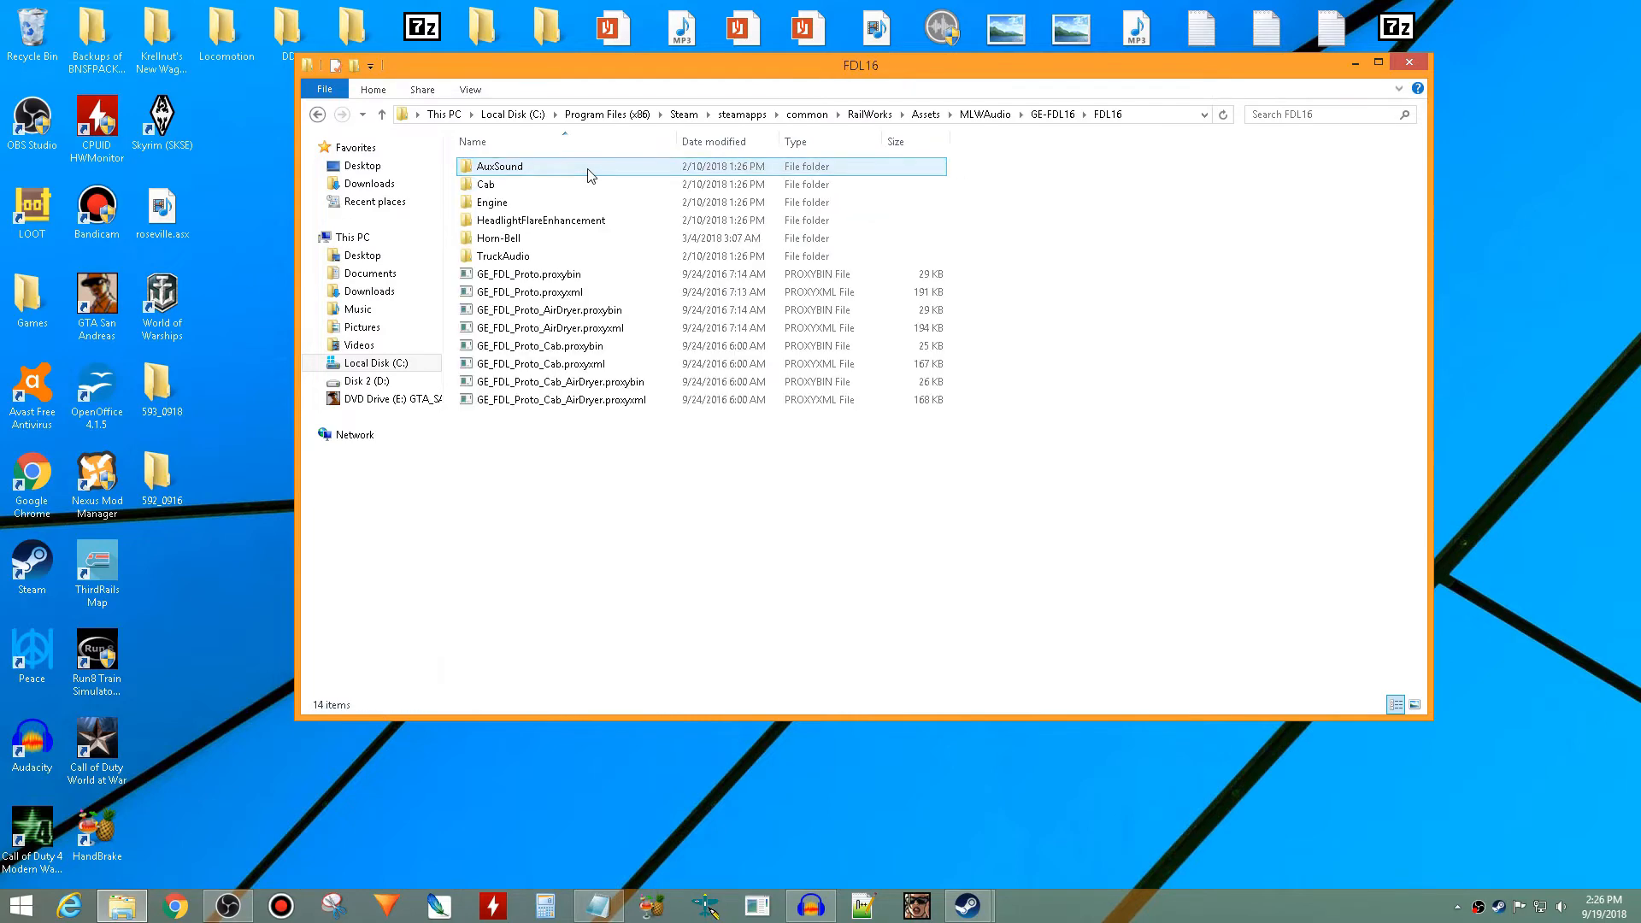
double_click(540, 241)
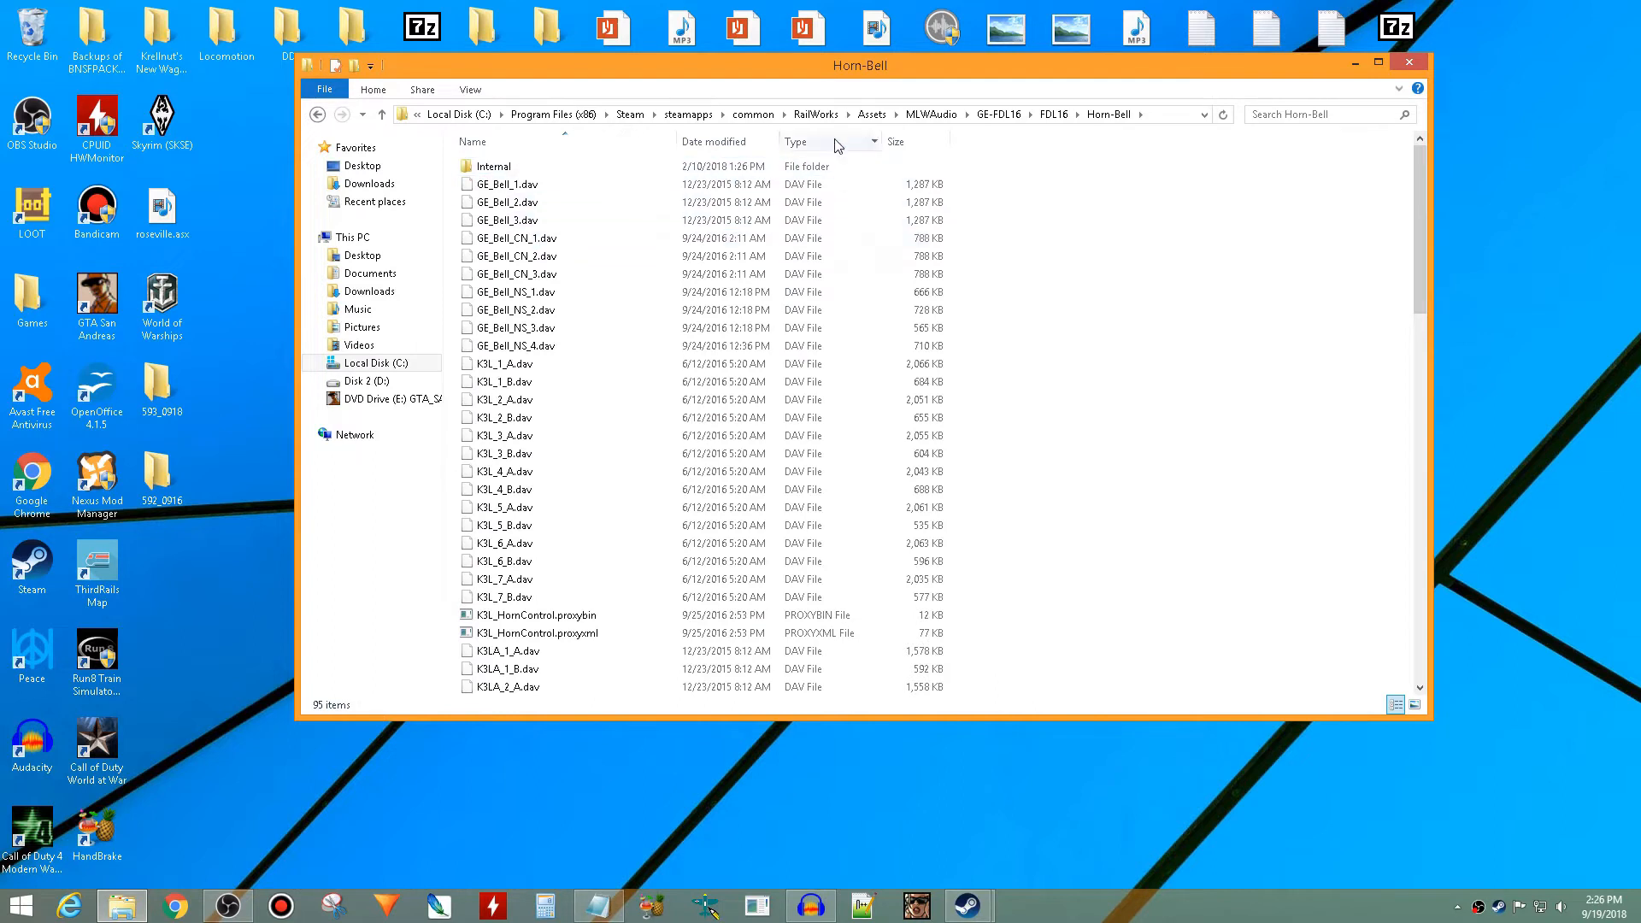
- Copy the folder path from MLWAudio through Horn-Bell into a new Notepad document and add a trailing backslash
left_click(1140, 113)
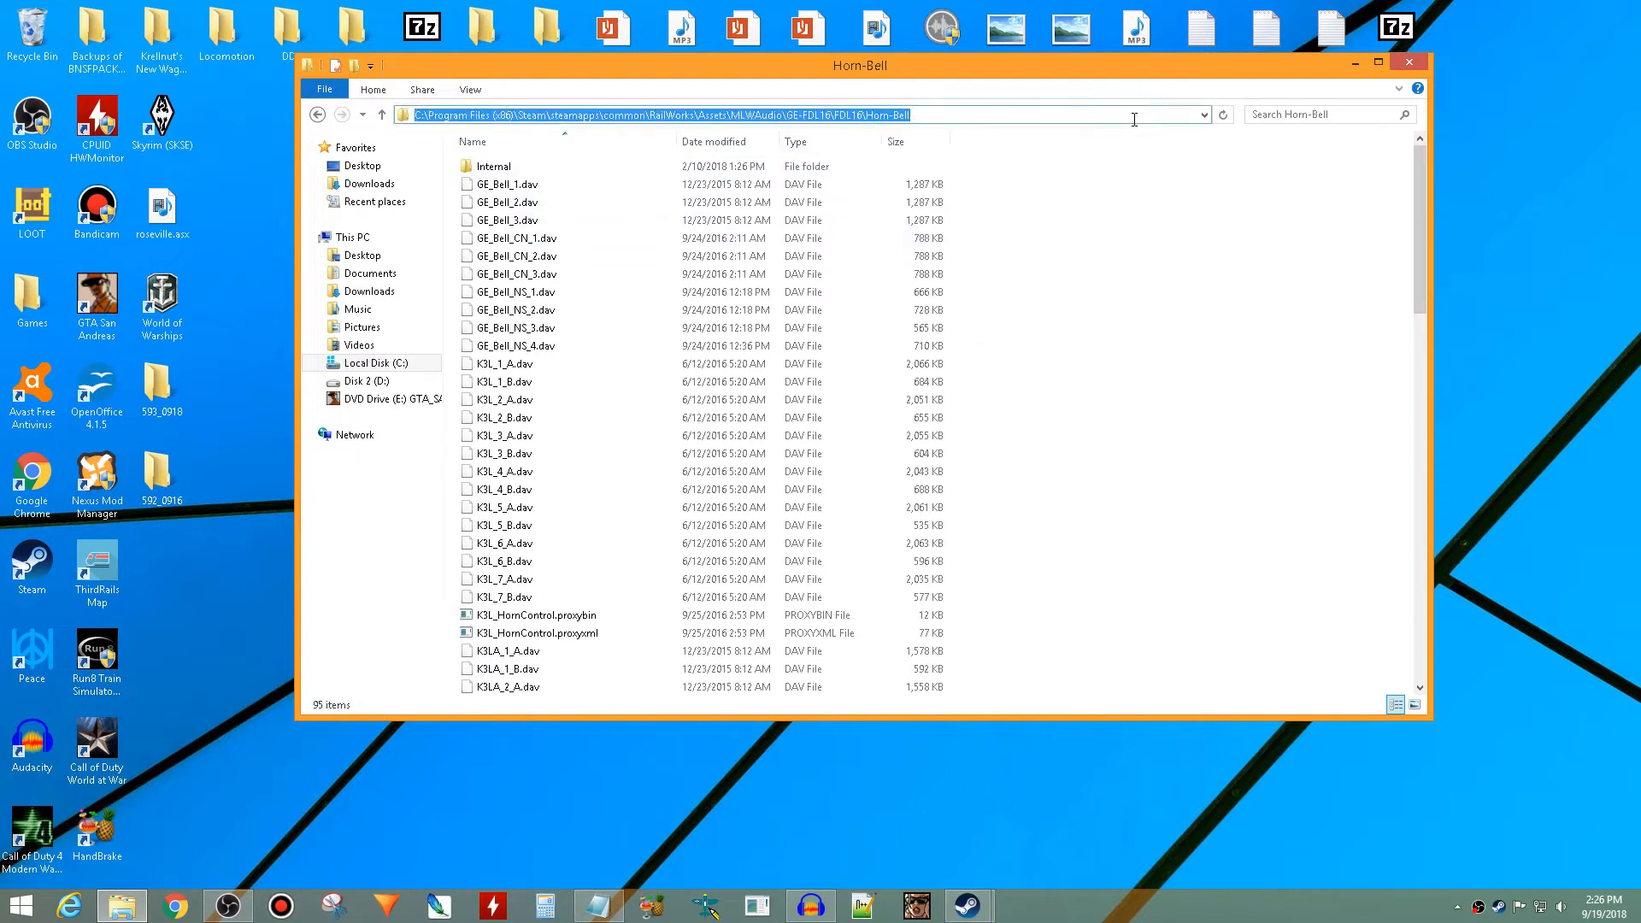
left_click_drag(917, 116, 739, 113)
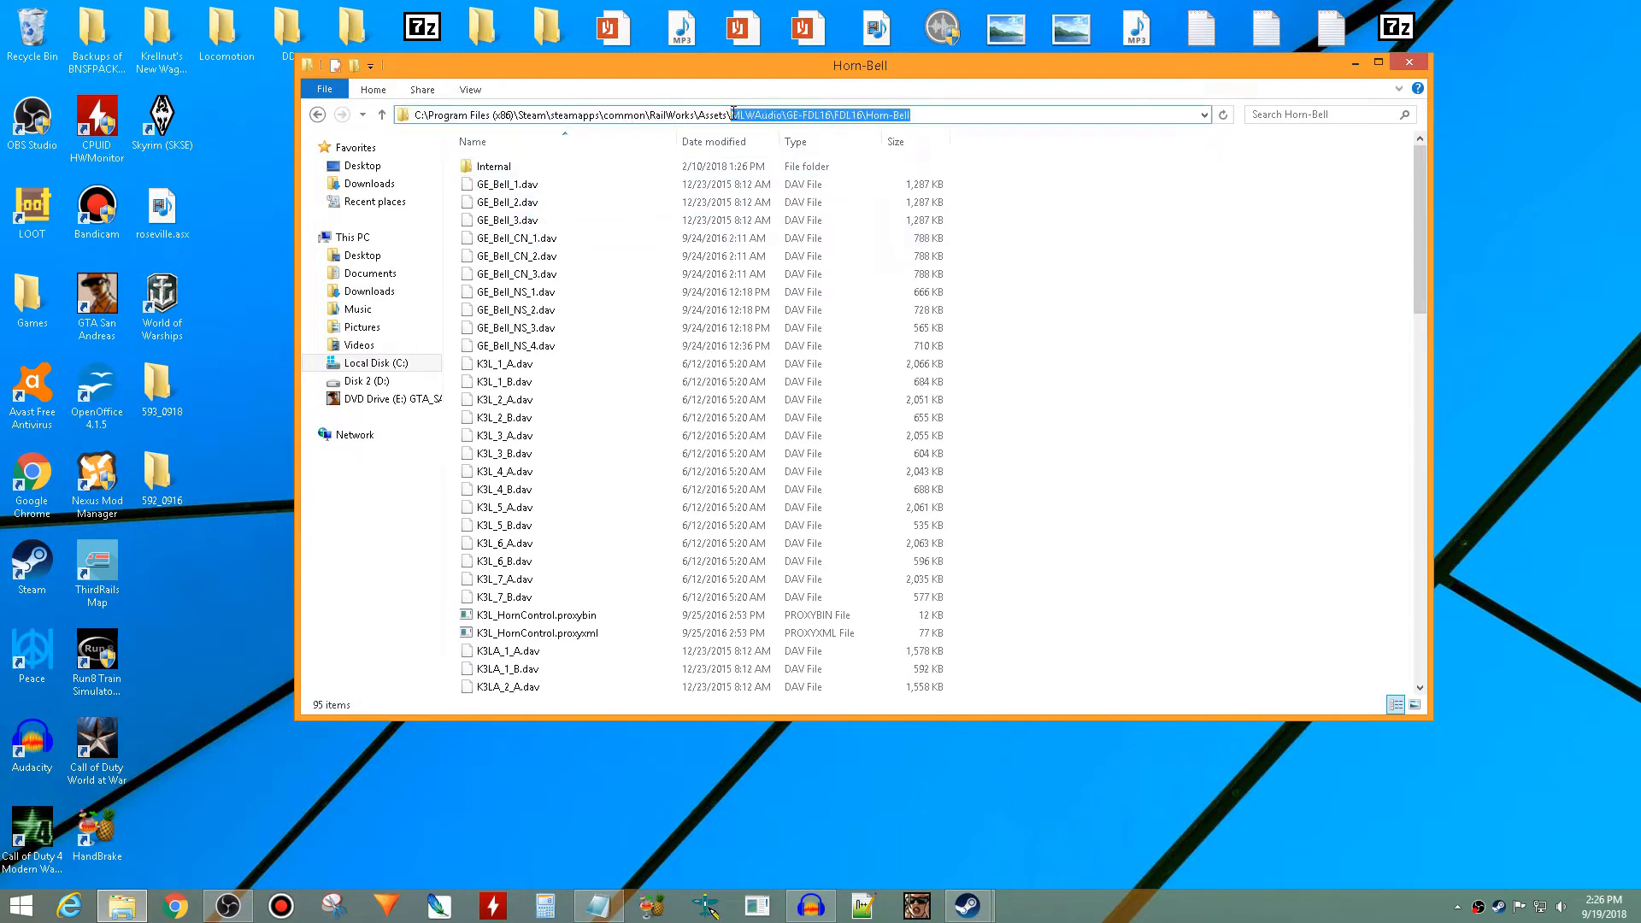
right_click(734, 114)
left_click(777, 168)
right_click(596, 907)
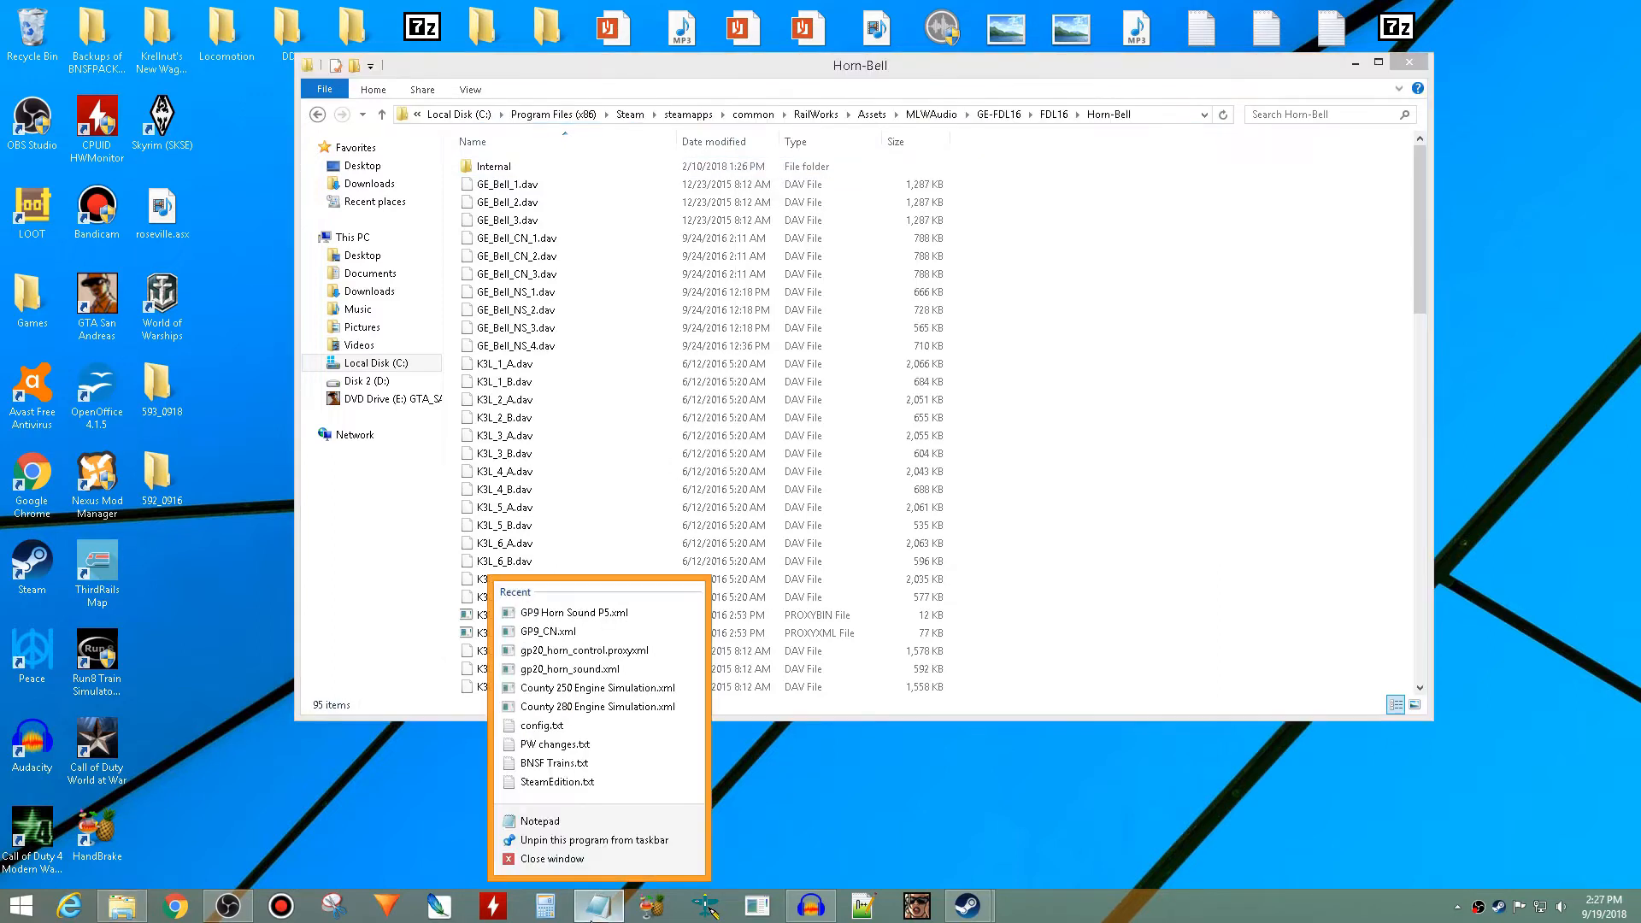
left_click(581, 822)
right_click(660, 397)
left_click(743, 472)
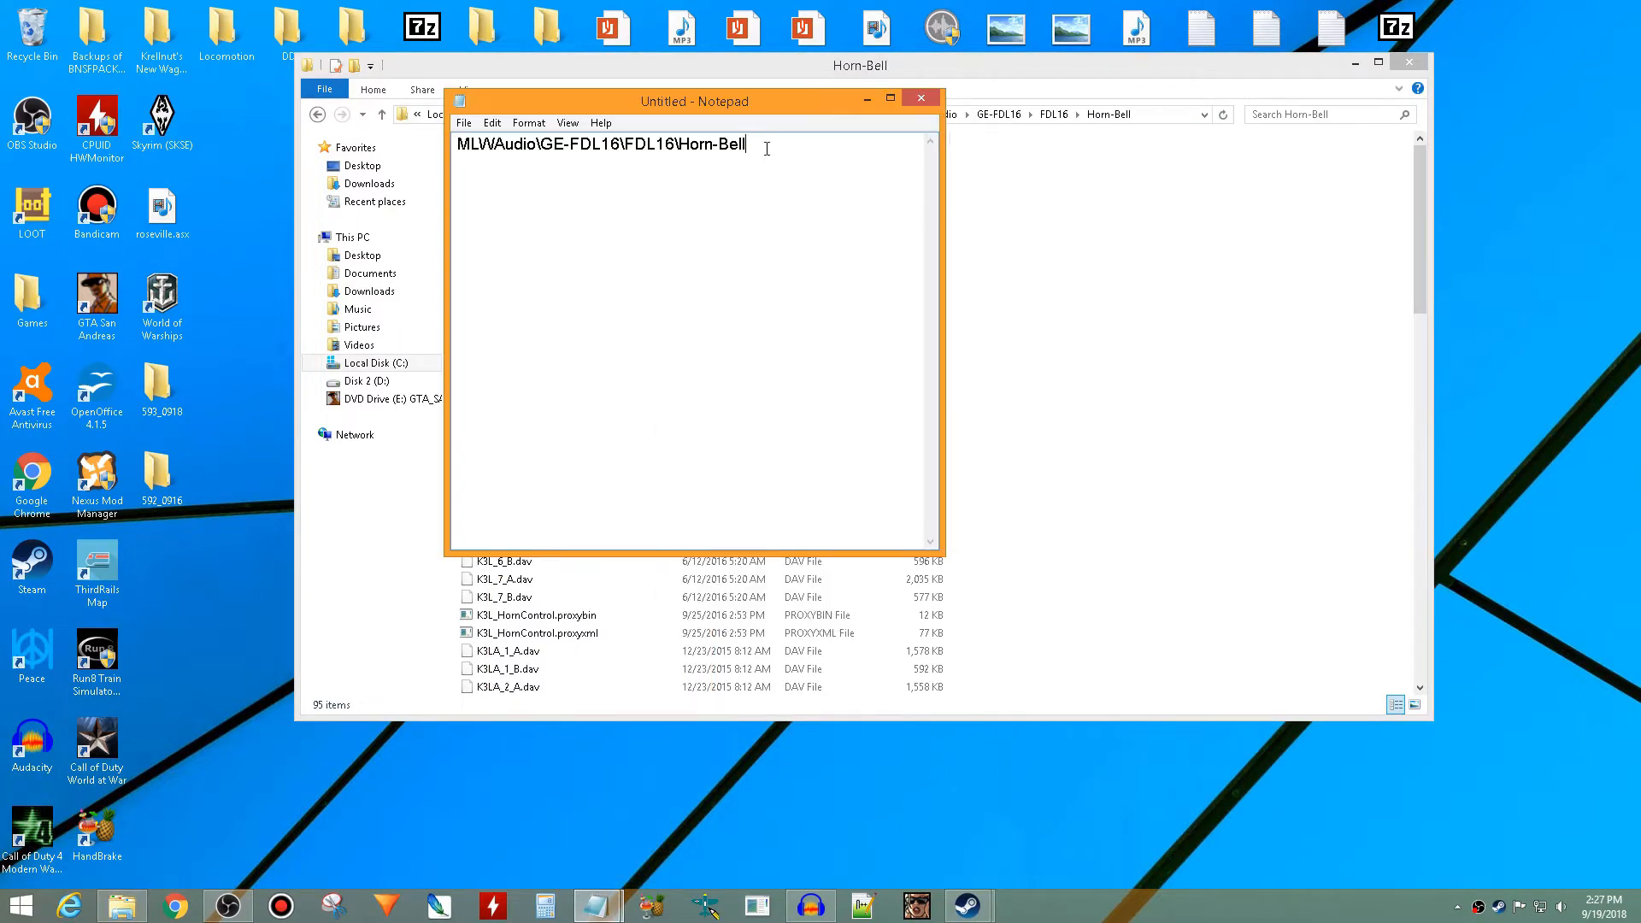
left_click_drag(823, 96, 680, 223)
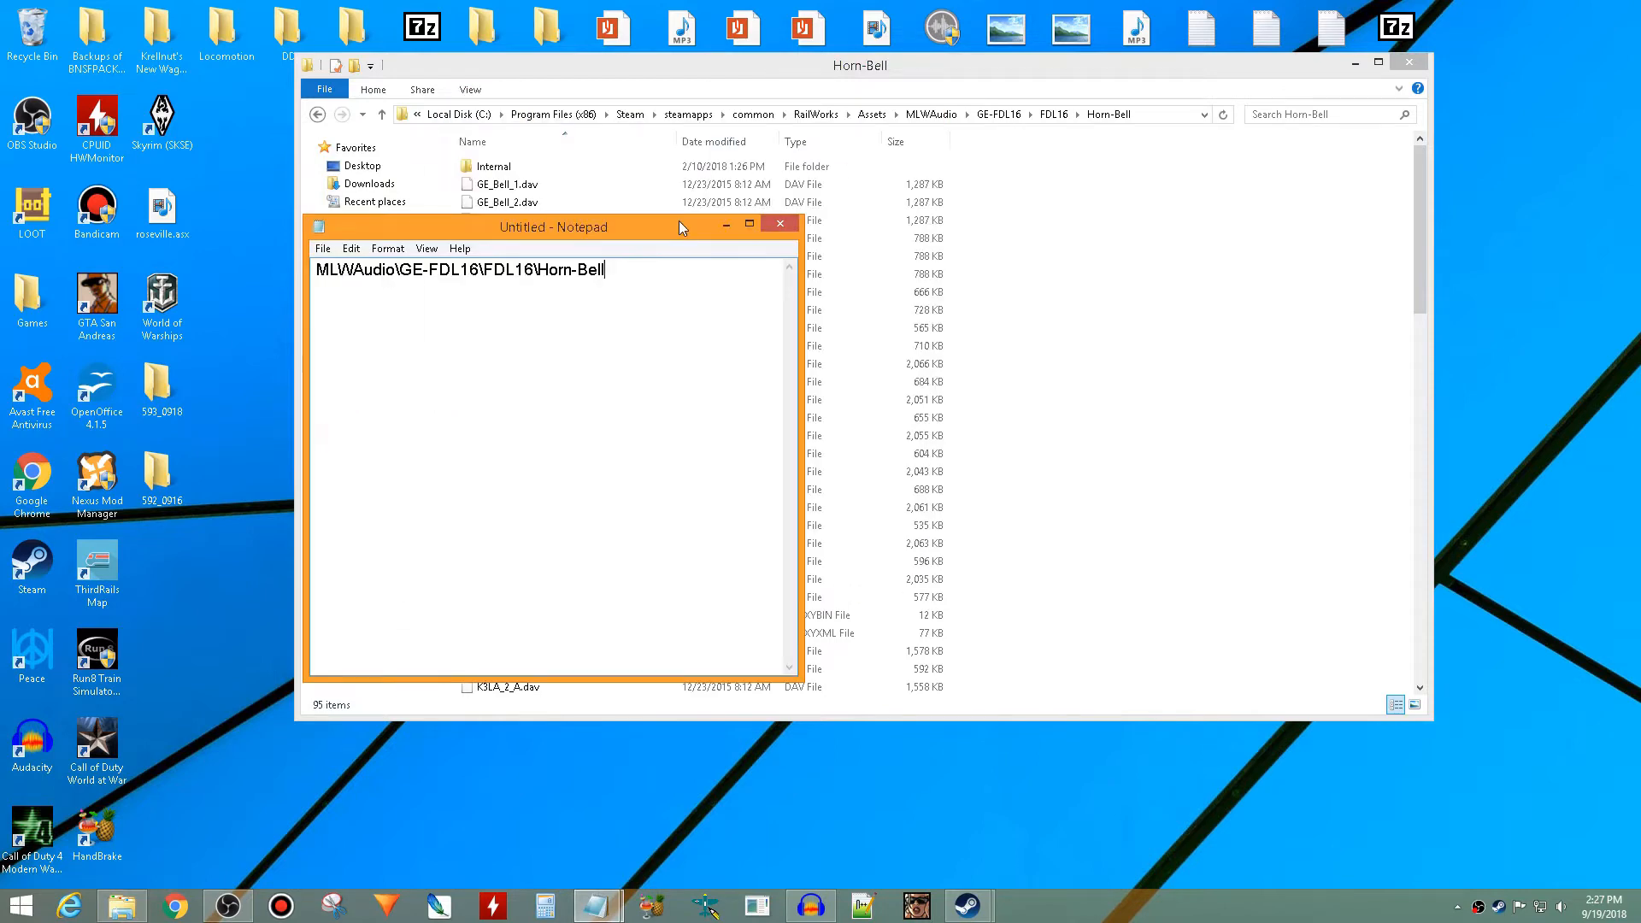
type("\\")
- Append the base name of P5_HornControl.proxybin, without its extension, to the Horn-Bell path in the untitled Notepad document
left_click(792, 70)
left_click(697, 399)
scroll(692, 400, "down", 20)
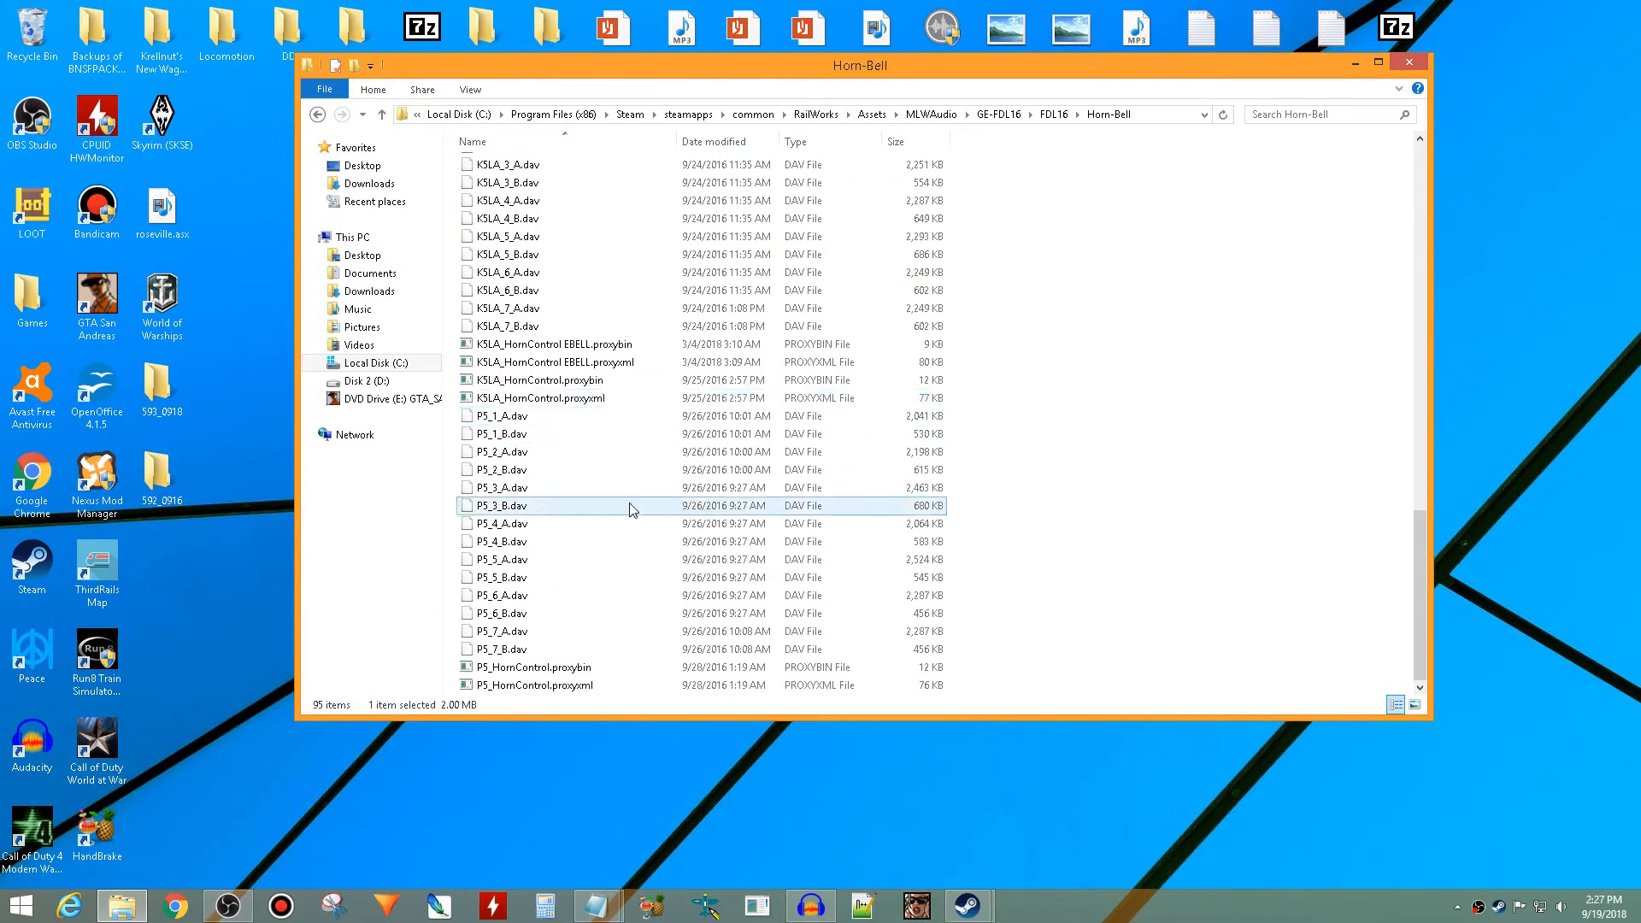
right_click(563, 670)
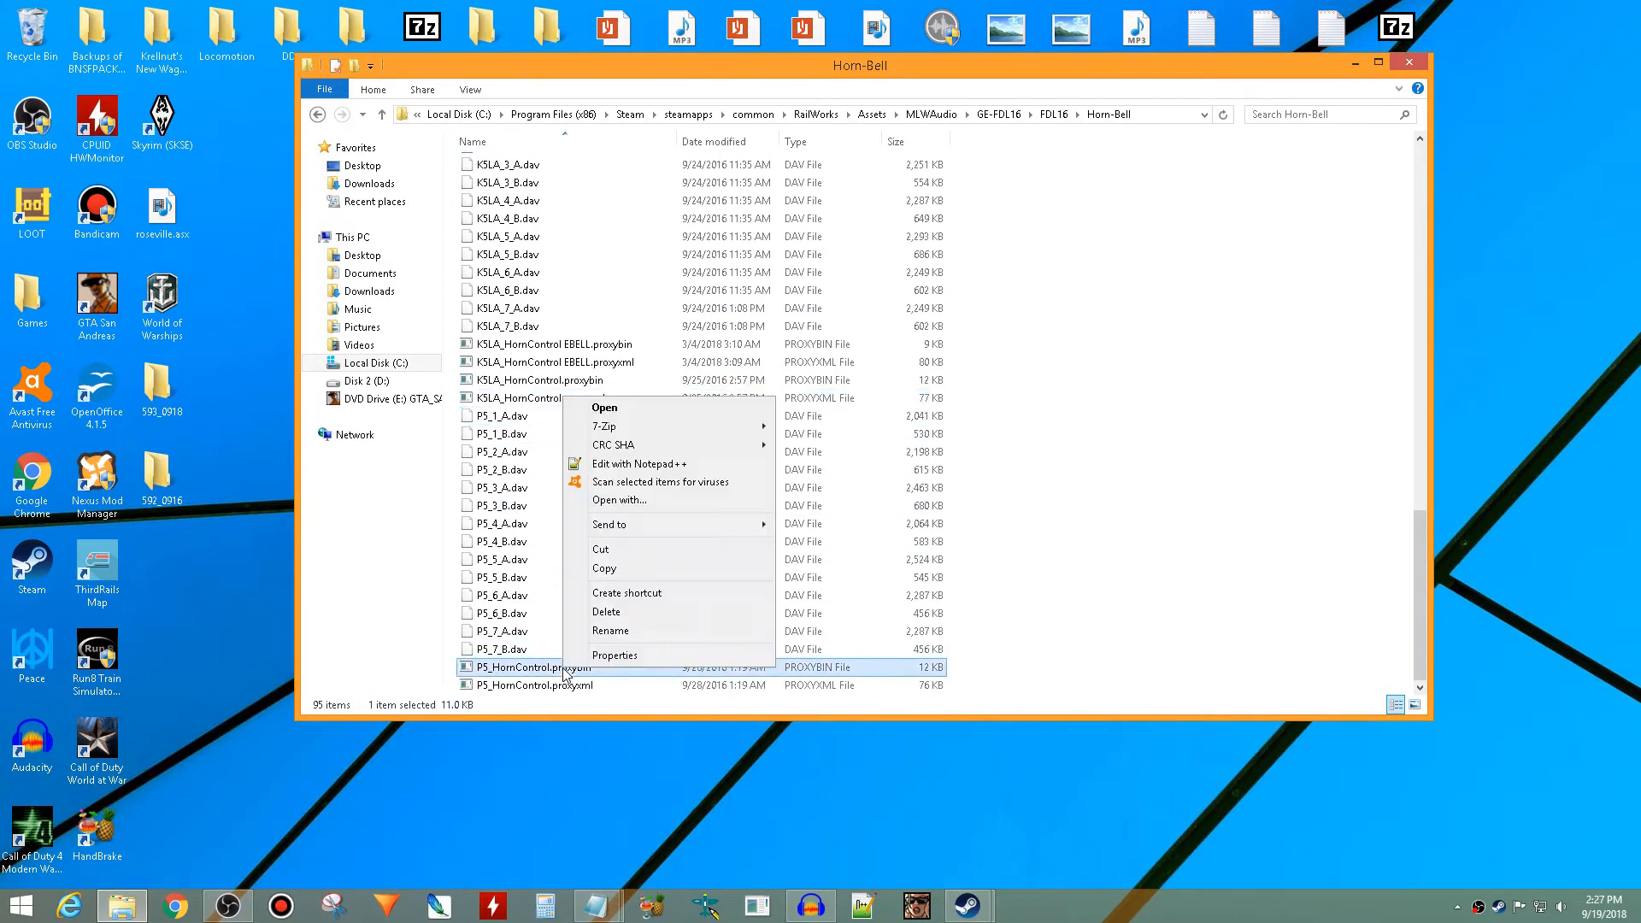
left_click(610, 630)
right_click(516, 667)
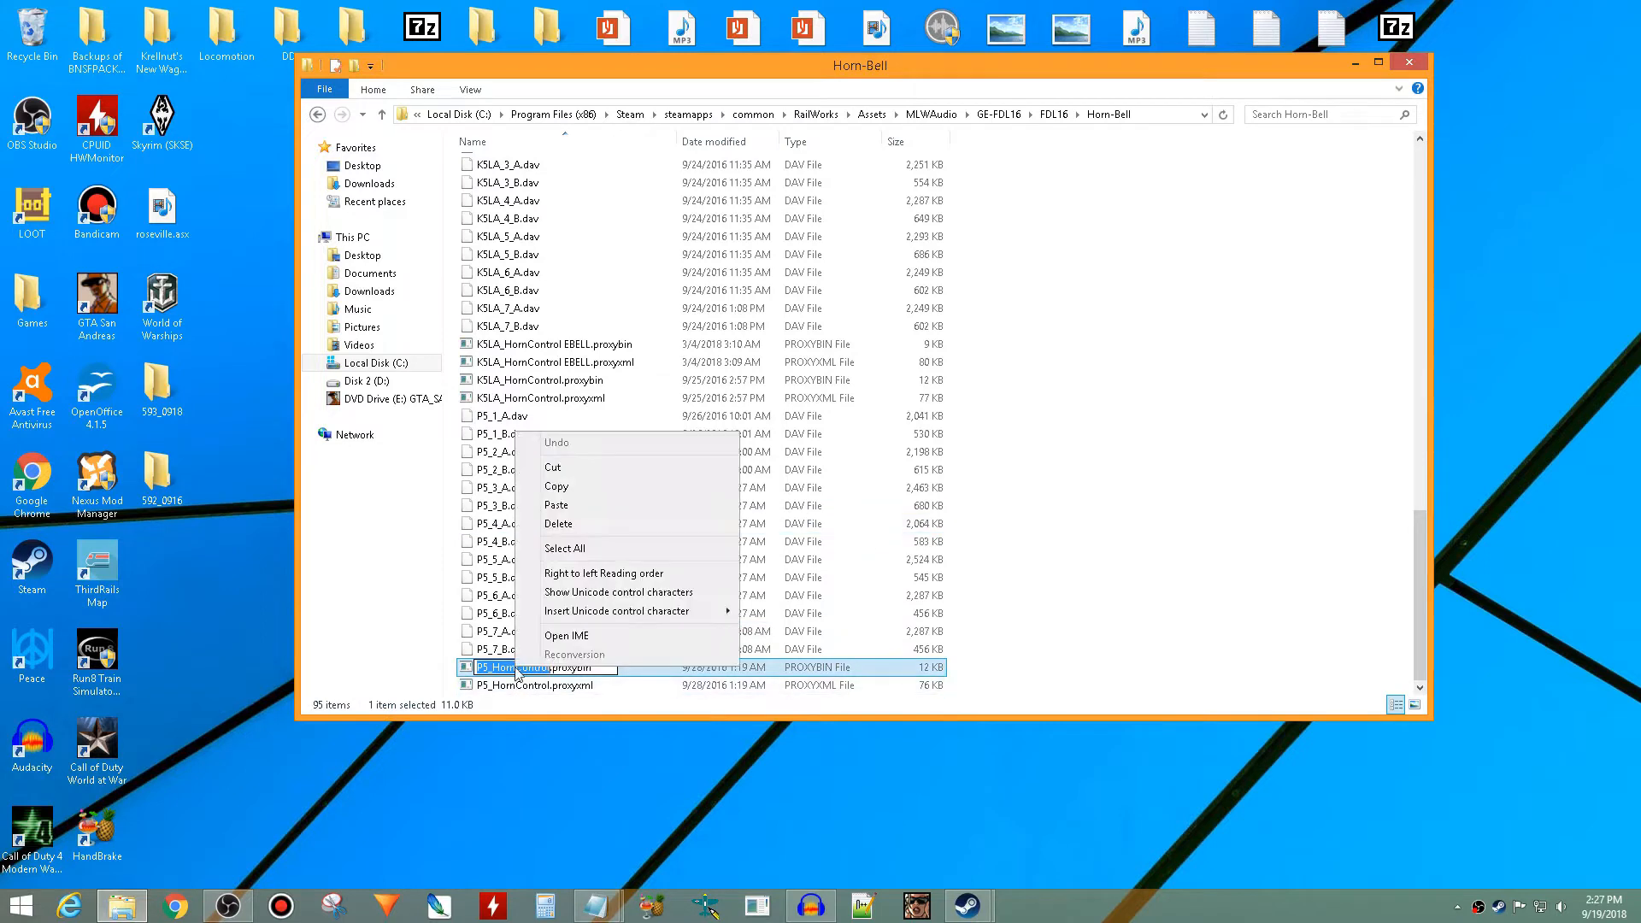
left_click(563, 487)
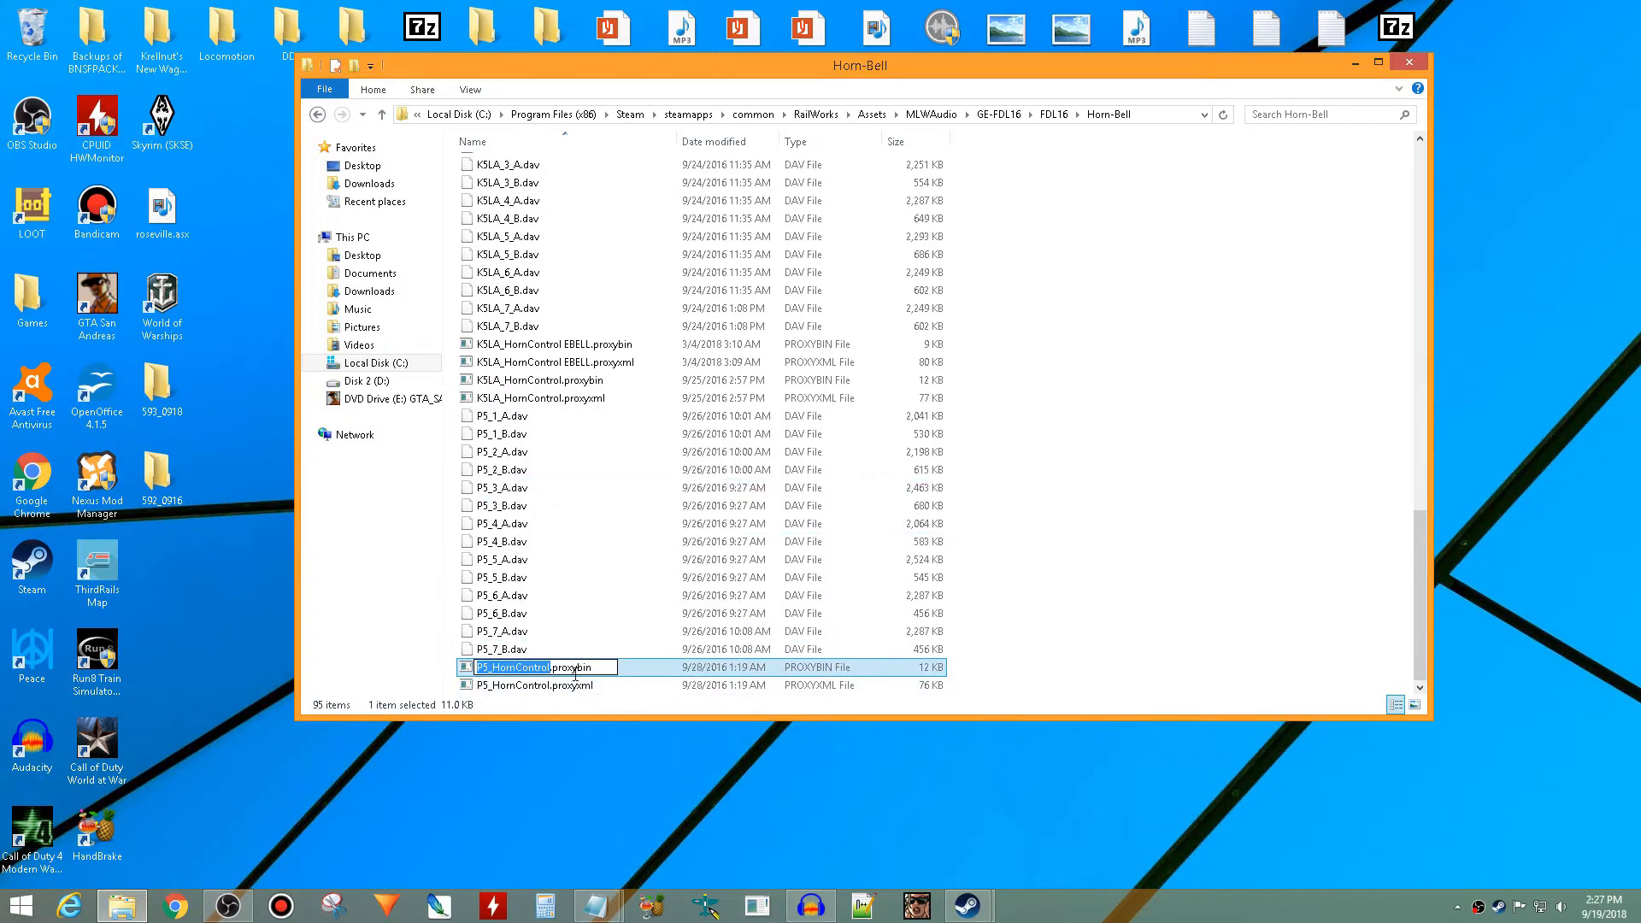
mouse_move(596, 904)
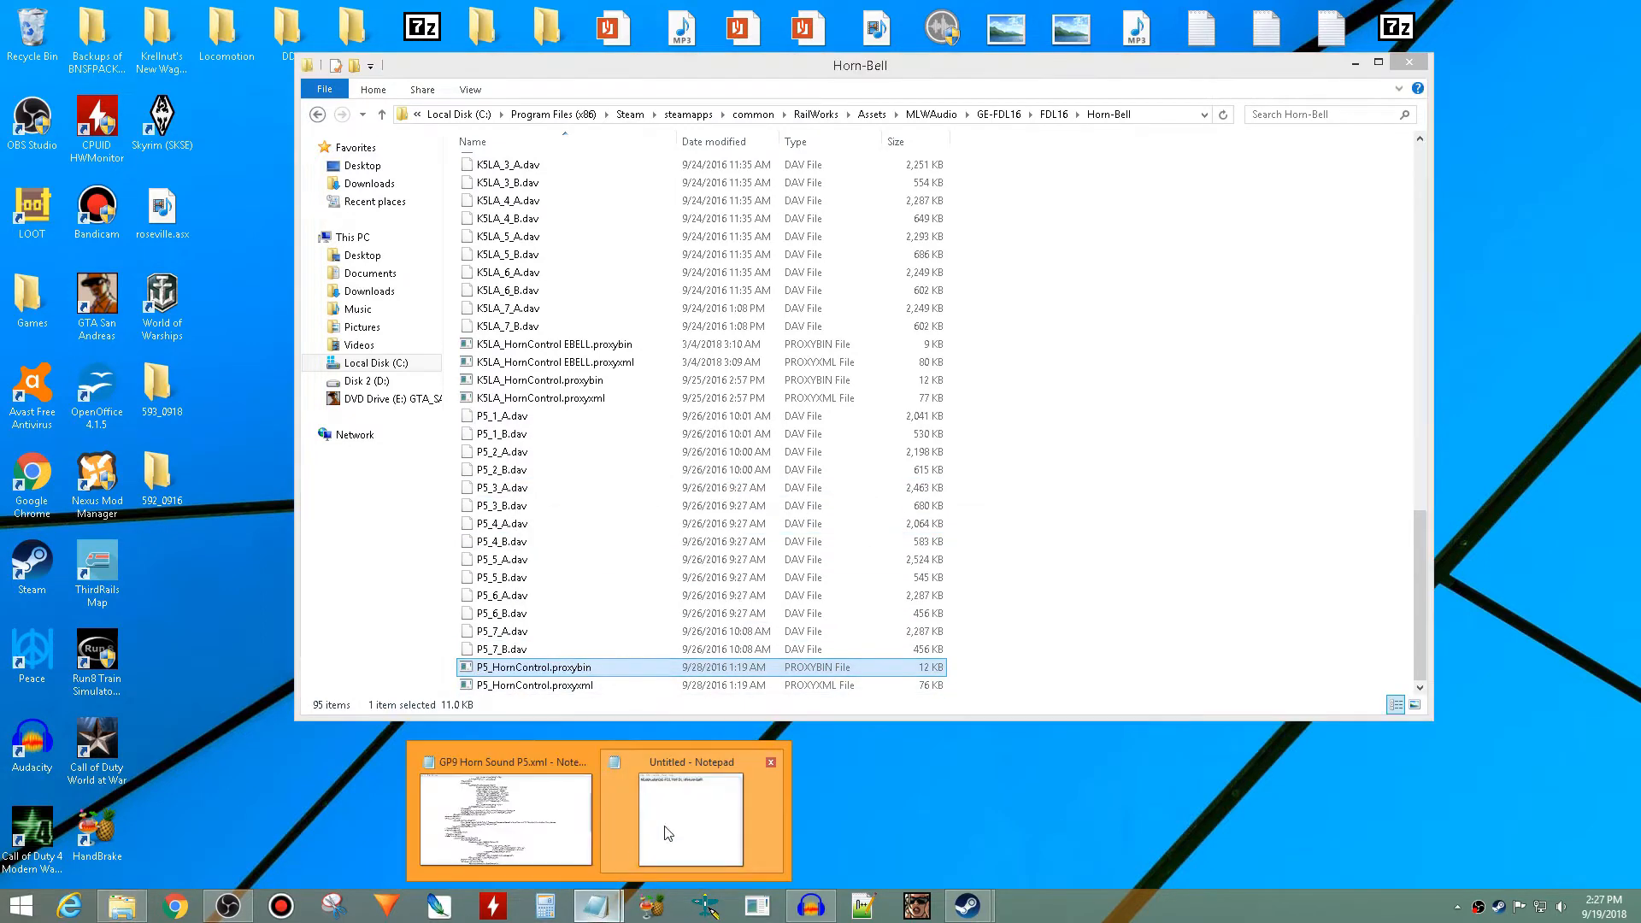
left_click(673, 829)
right_click(668, 321)
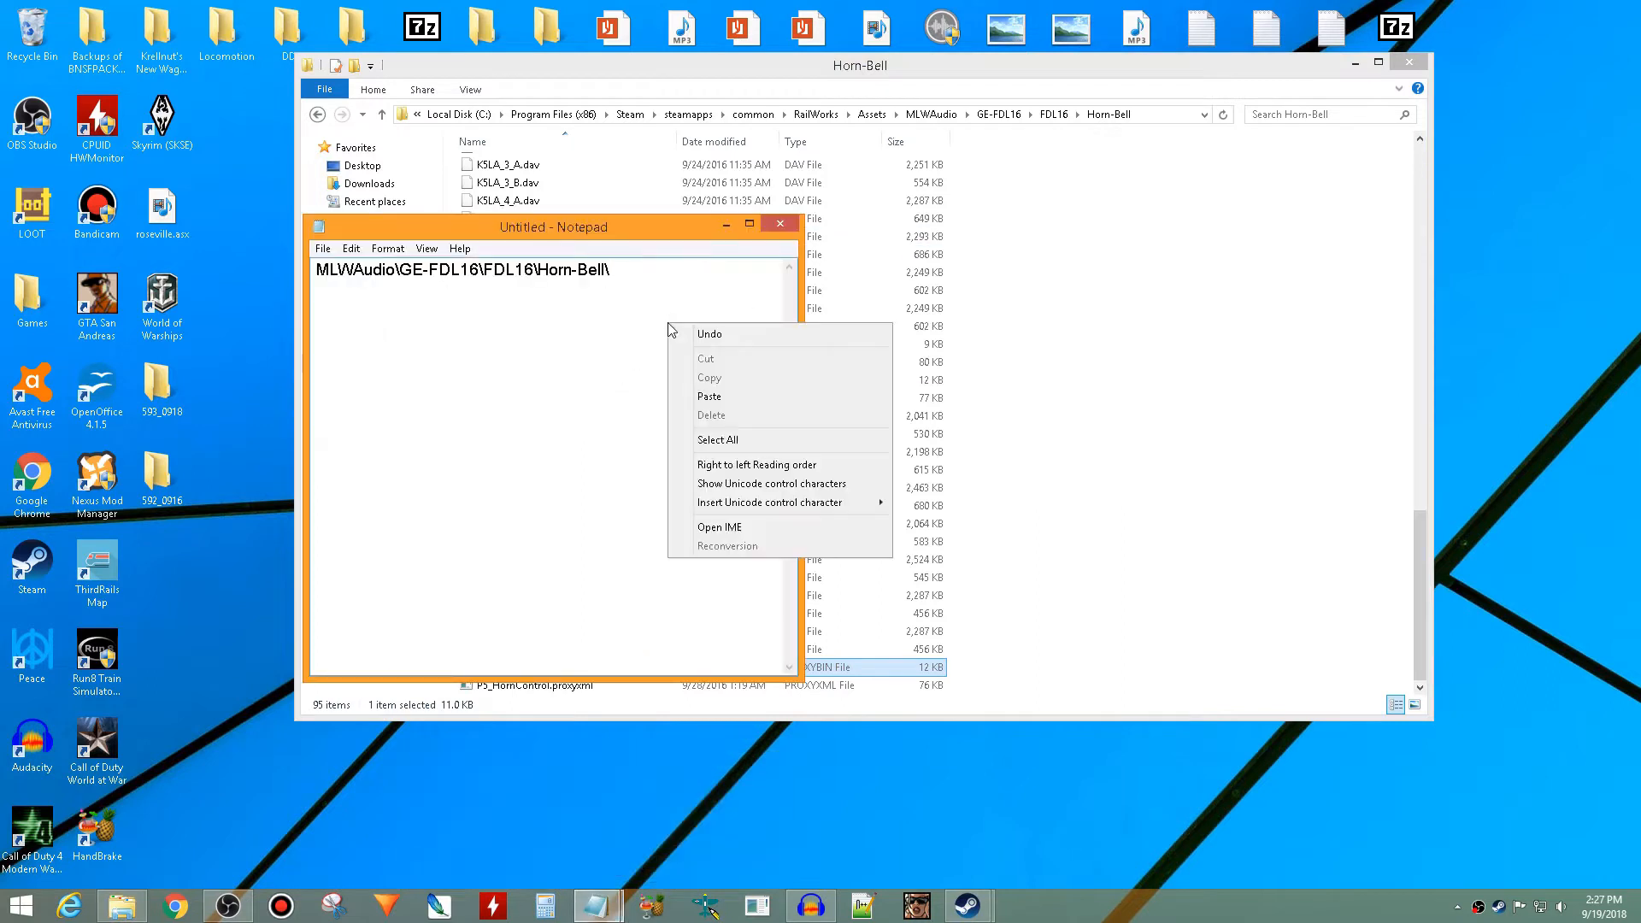
left_click(694, 394)
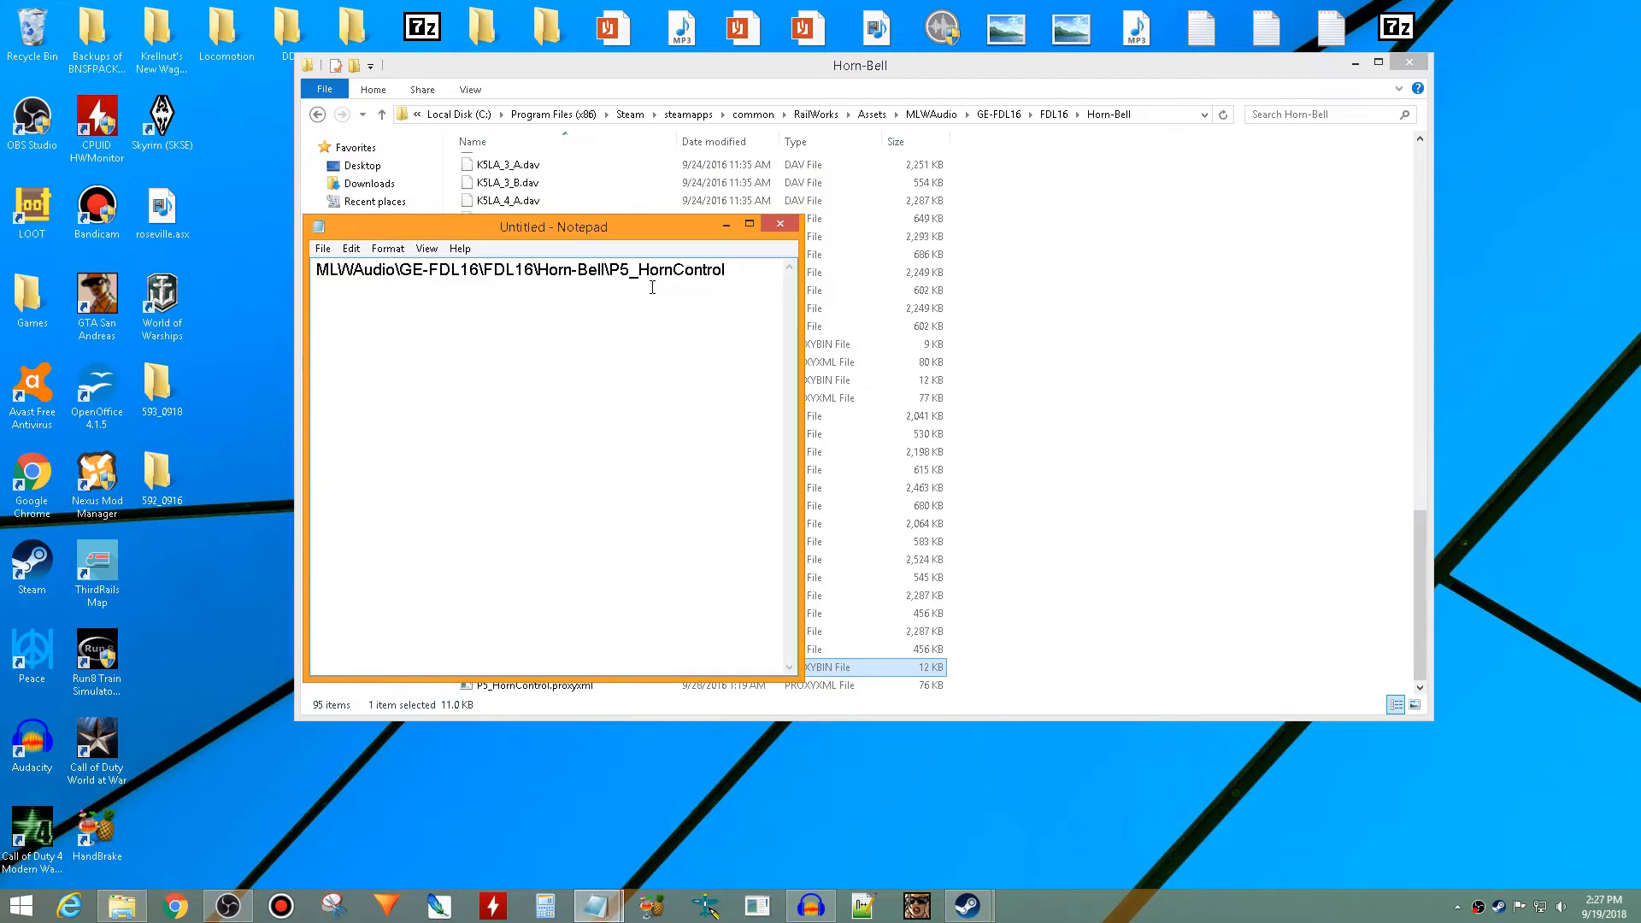
- Replace the ProxyName path in GP9 Horn Sound P5.xml with the copied path MLWAudio\GE-FDL16\FDL16\Horn-Bell\P5_HornControl
left_click(1417, 59)
left_click_drag(727, 271, 275, 279)
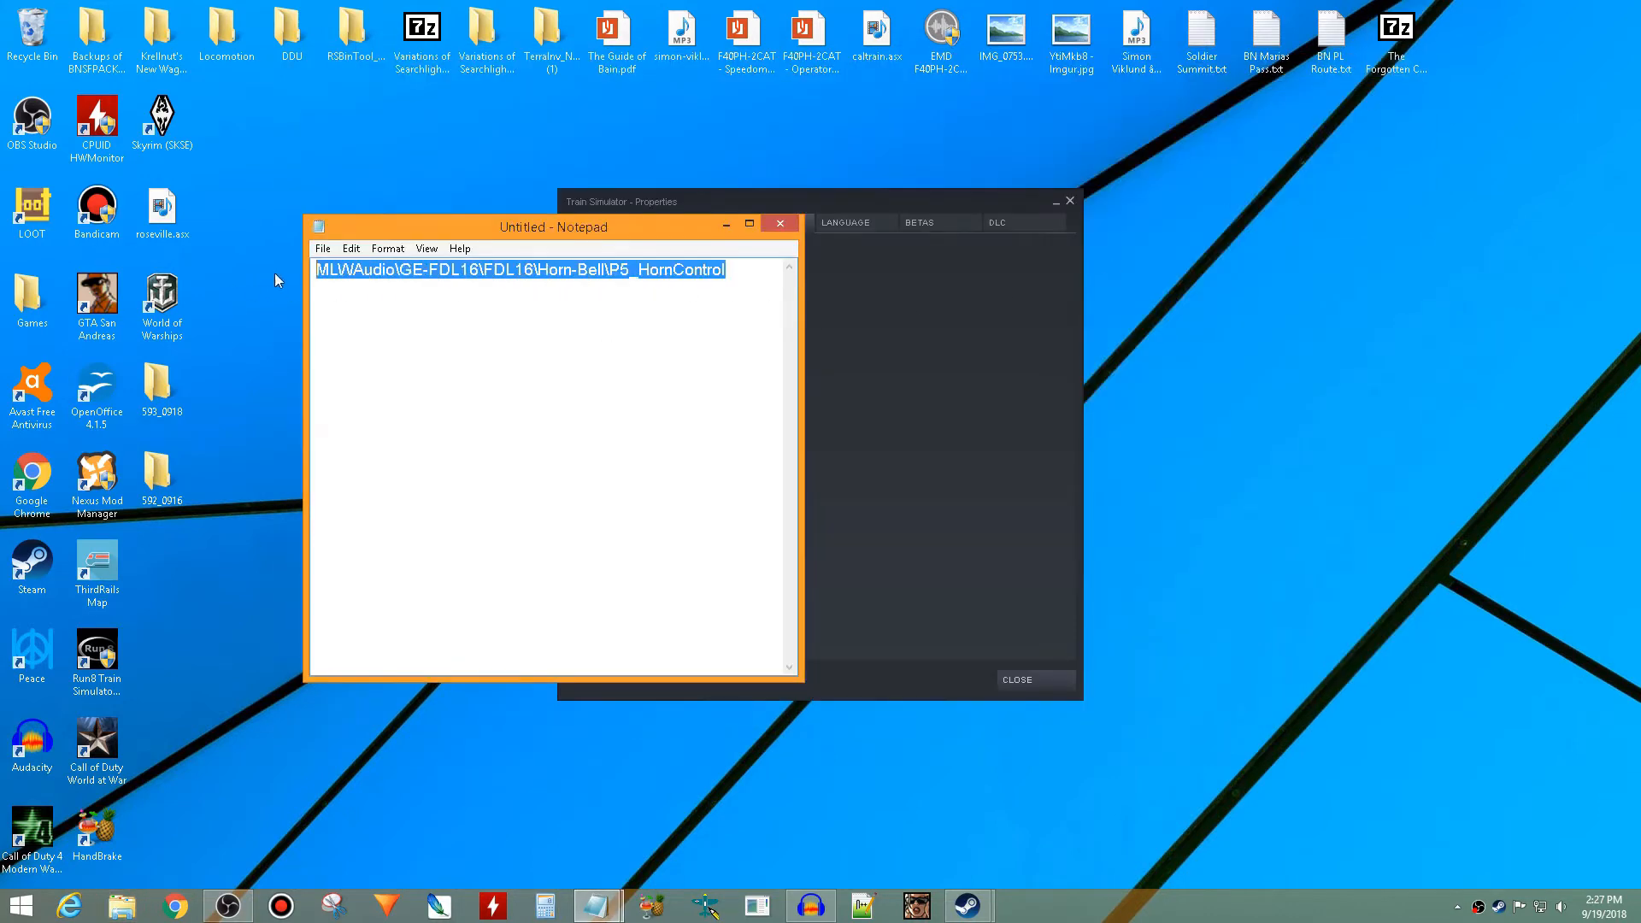
right_click(370, 275)
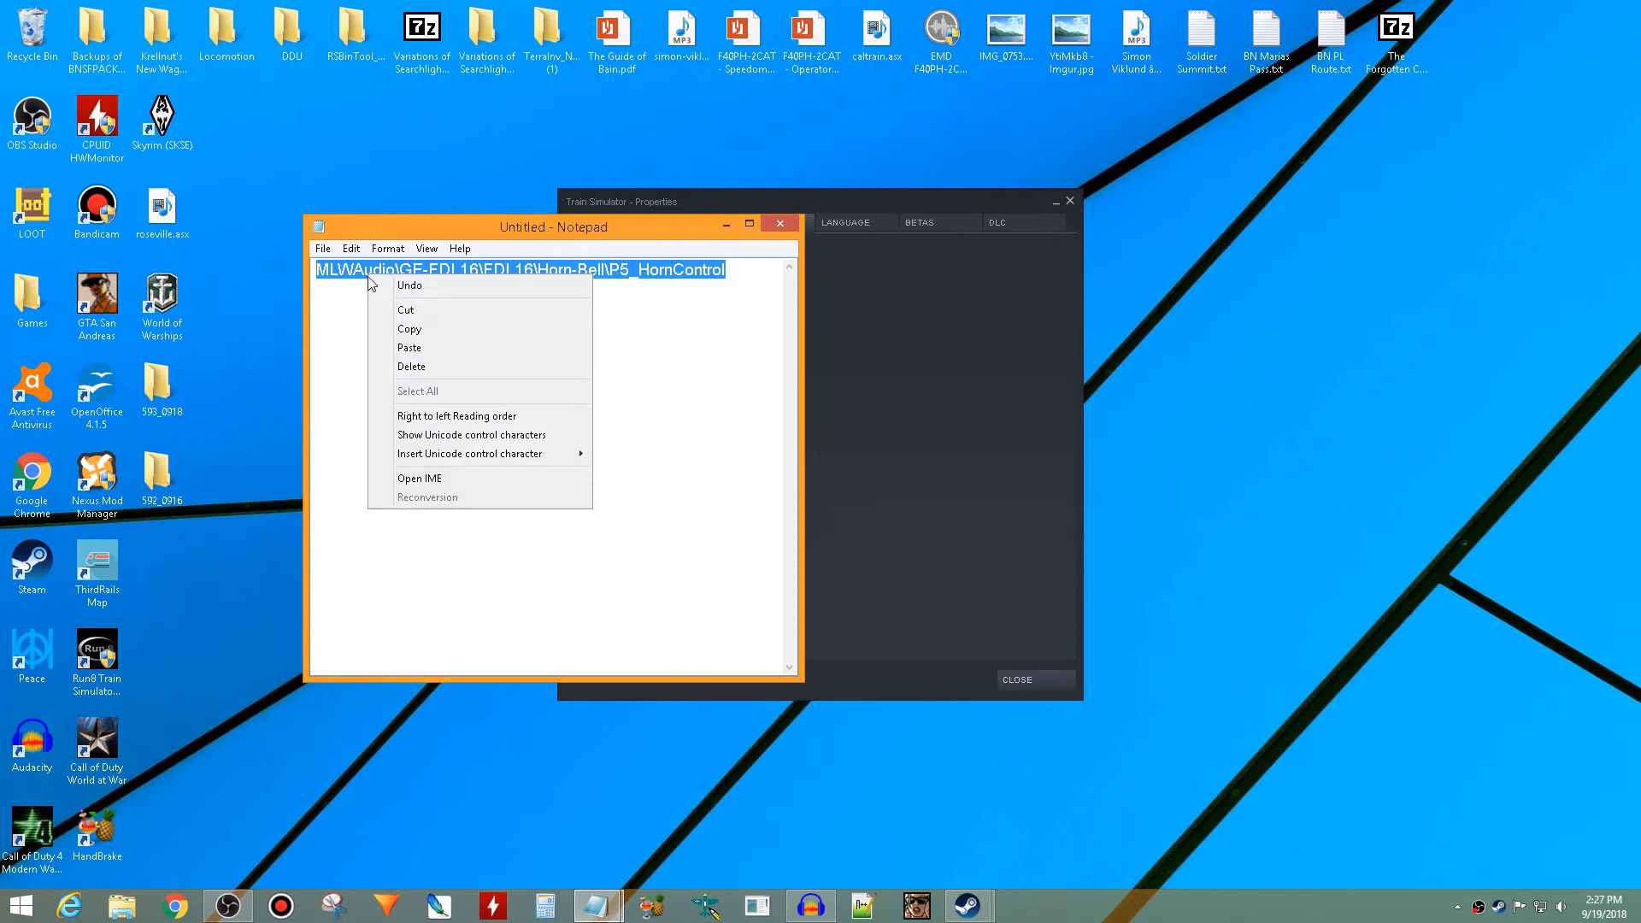
left_click(402, 329)
mouse_move(597, 904)
left_click(523, 825)
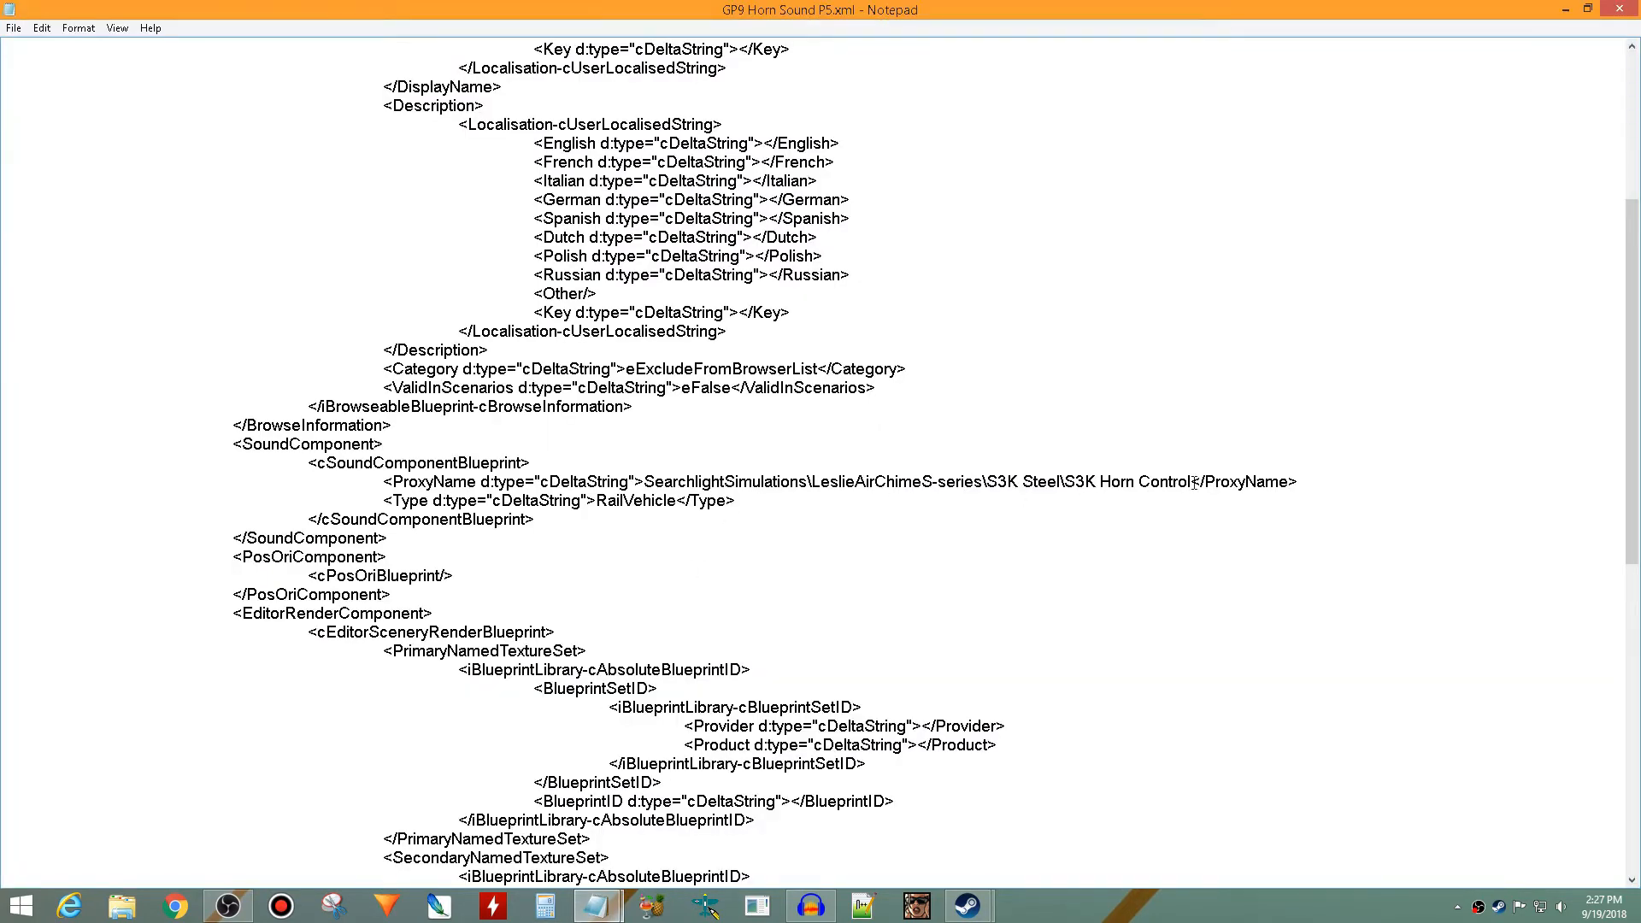
left_click_drag(1194, 483, 647, 477)
right_click(652, 477)
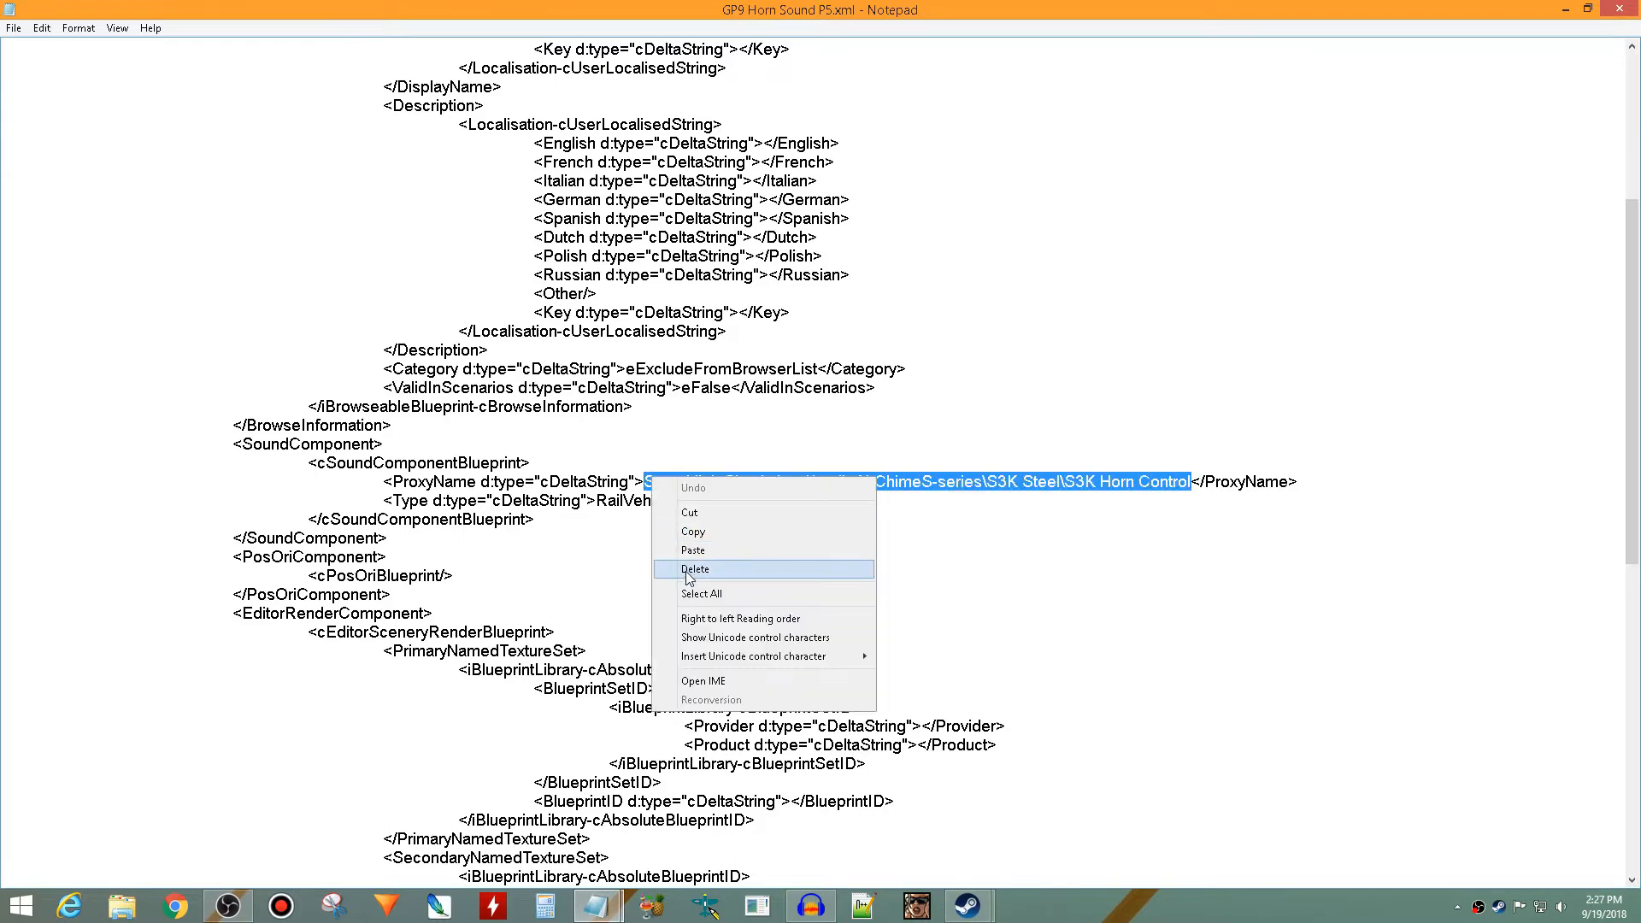
left_click(700, 543)
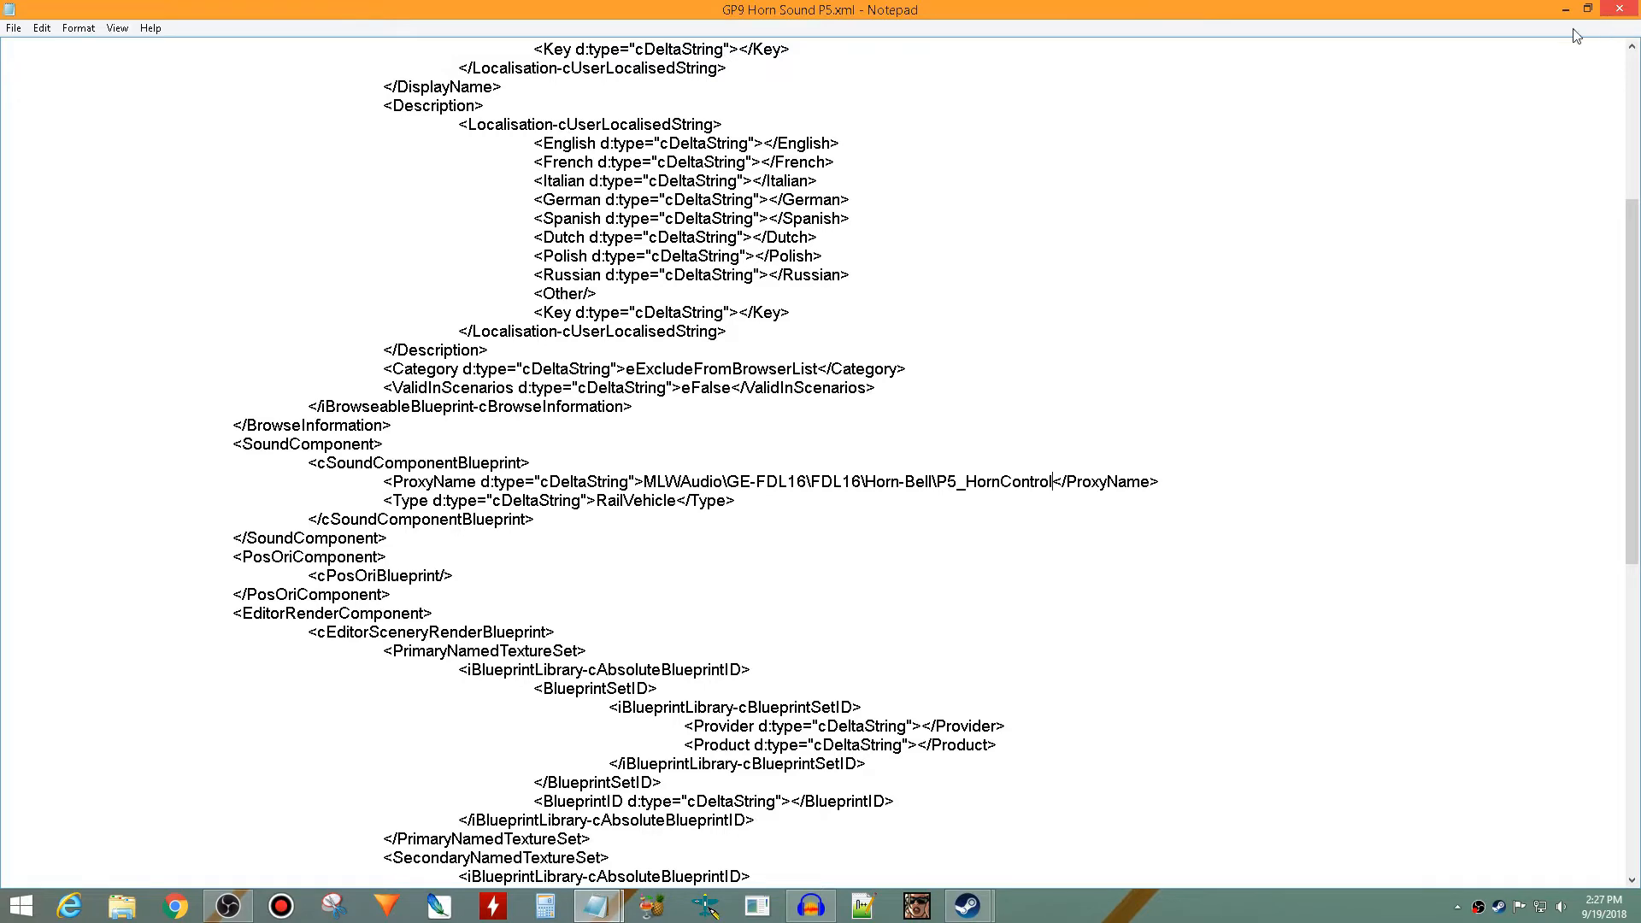
- Open a new File Explorer window and browse to the Assets folder of RailWorks
left_click(123, 906)
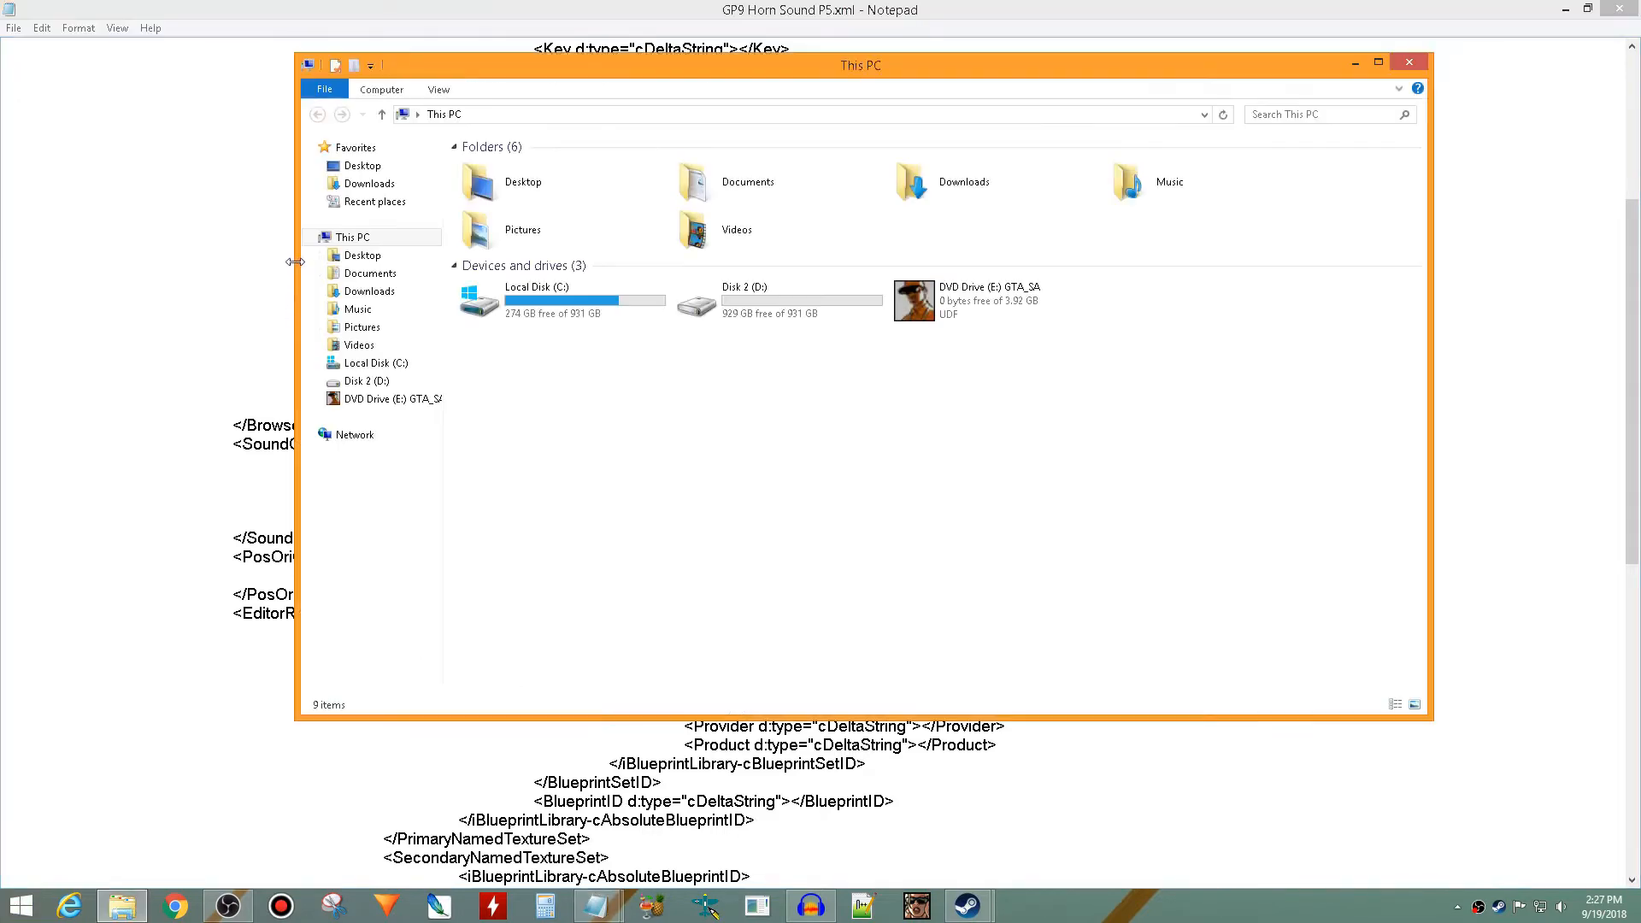
left_click(375, 201)
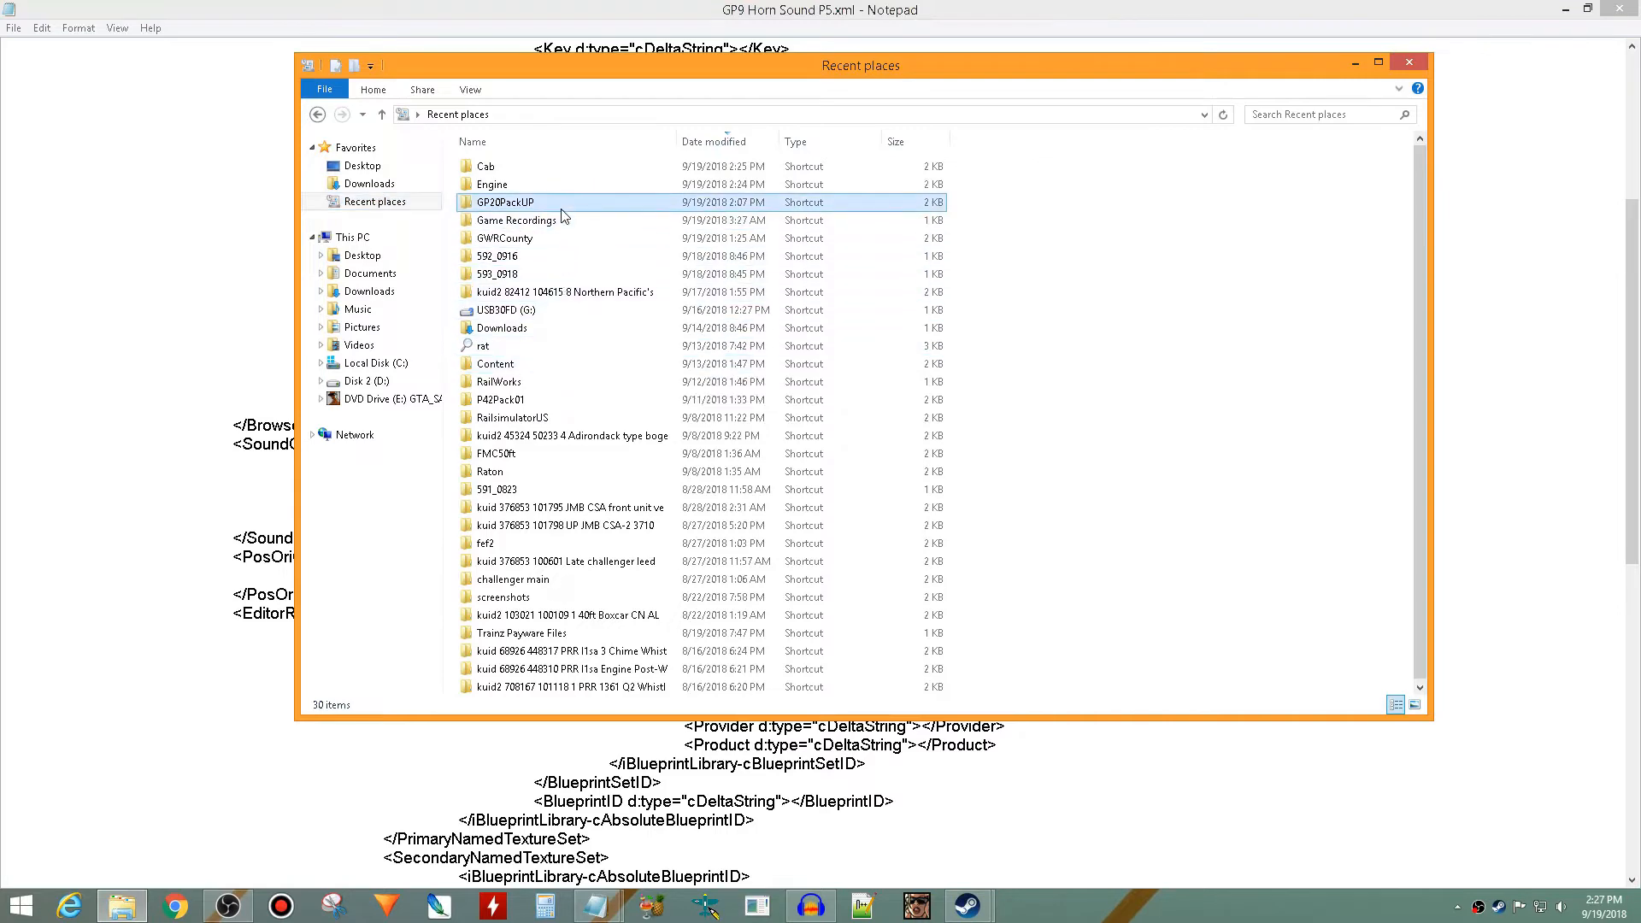
double_click(562, 205)
left_click(870, 114)
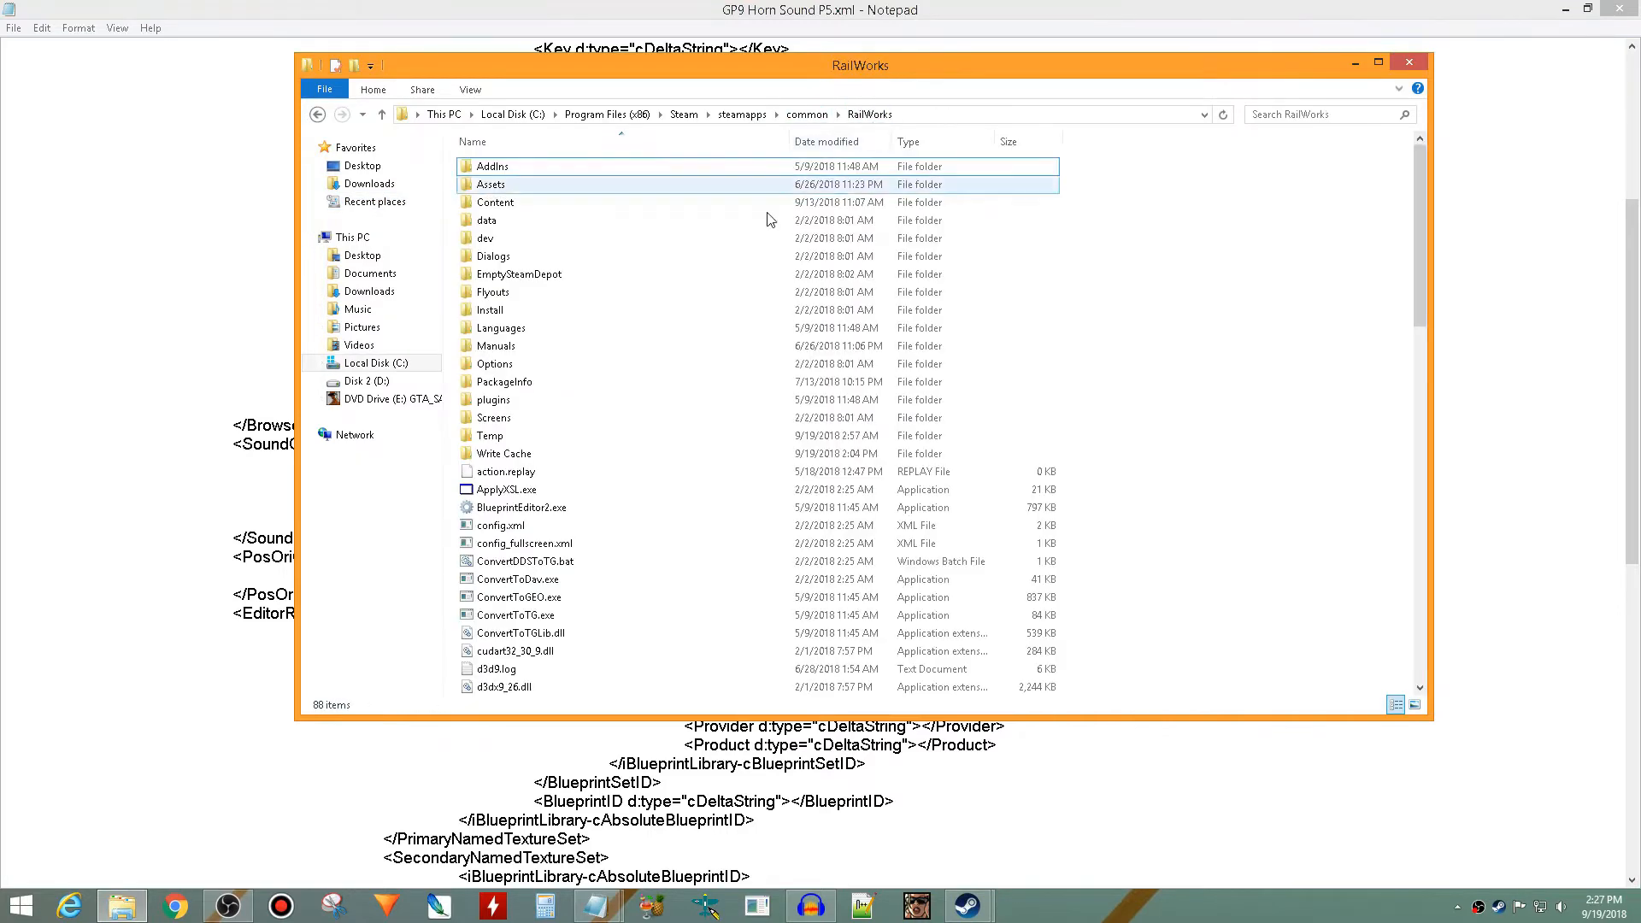
double_click(513, 182)
scroll(581, 427, "down", 10)
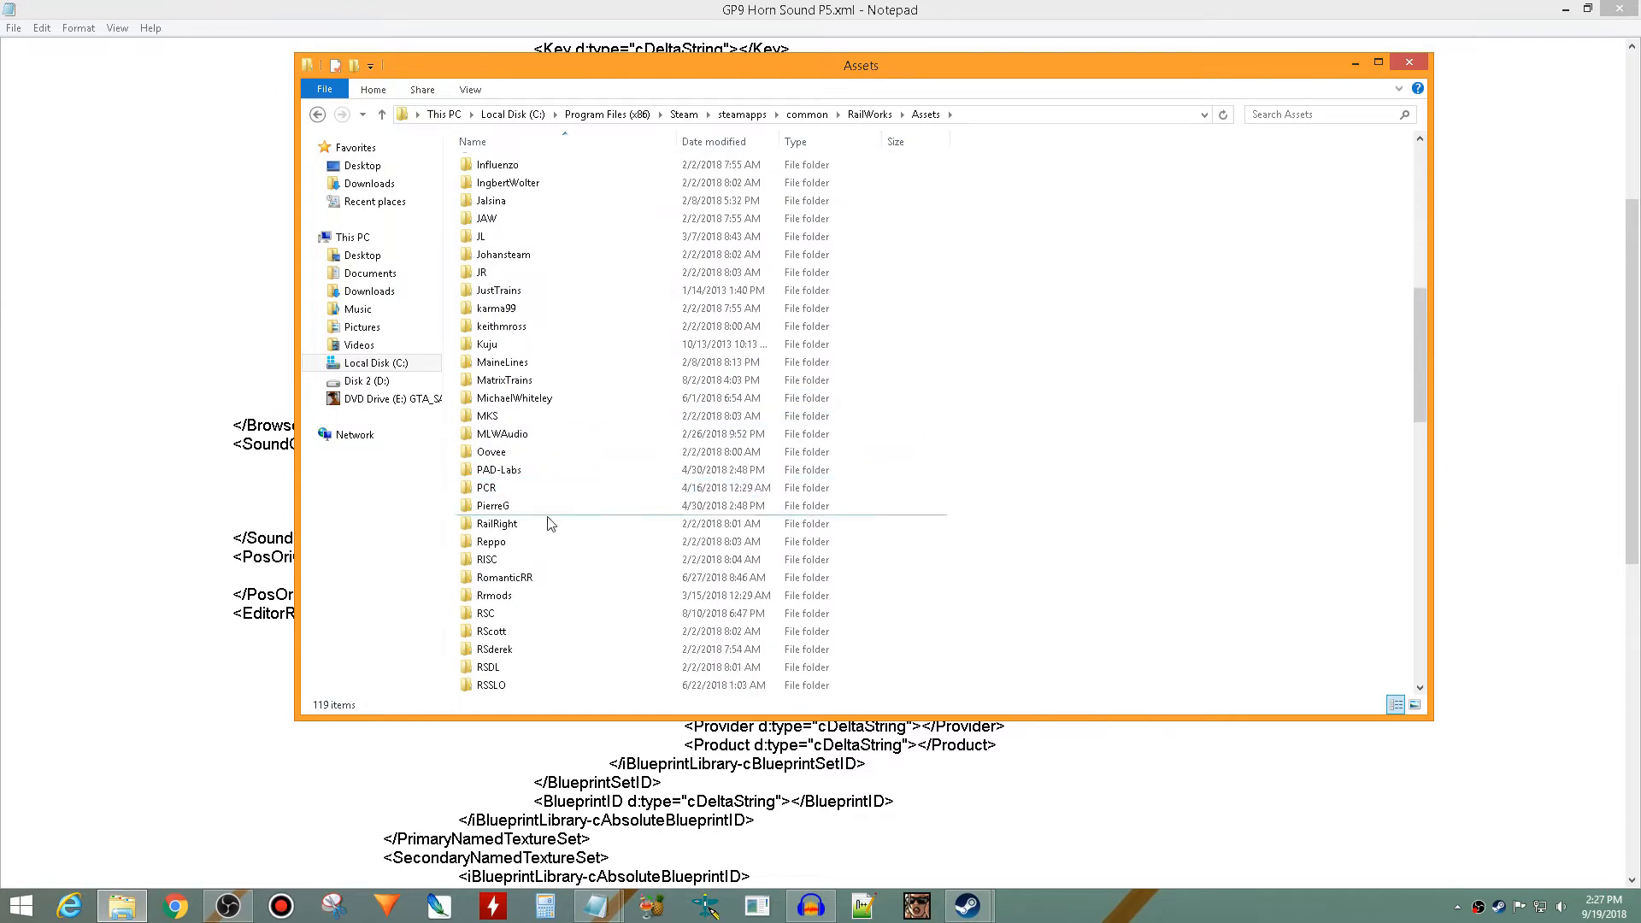
- Open the GP9Pack01 folder inside RSC
double_click(518, 614)
scroll(601, 440, "down", 20)
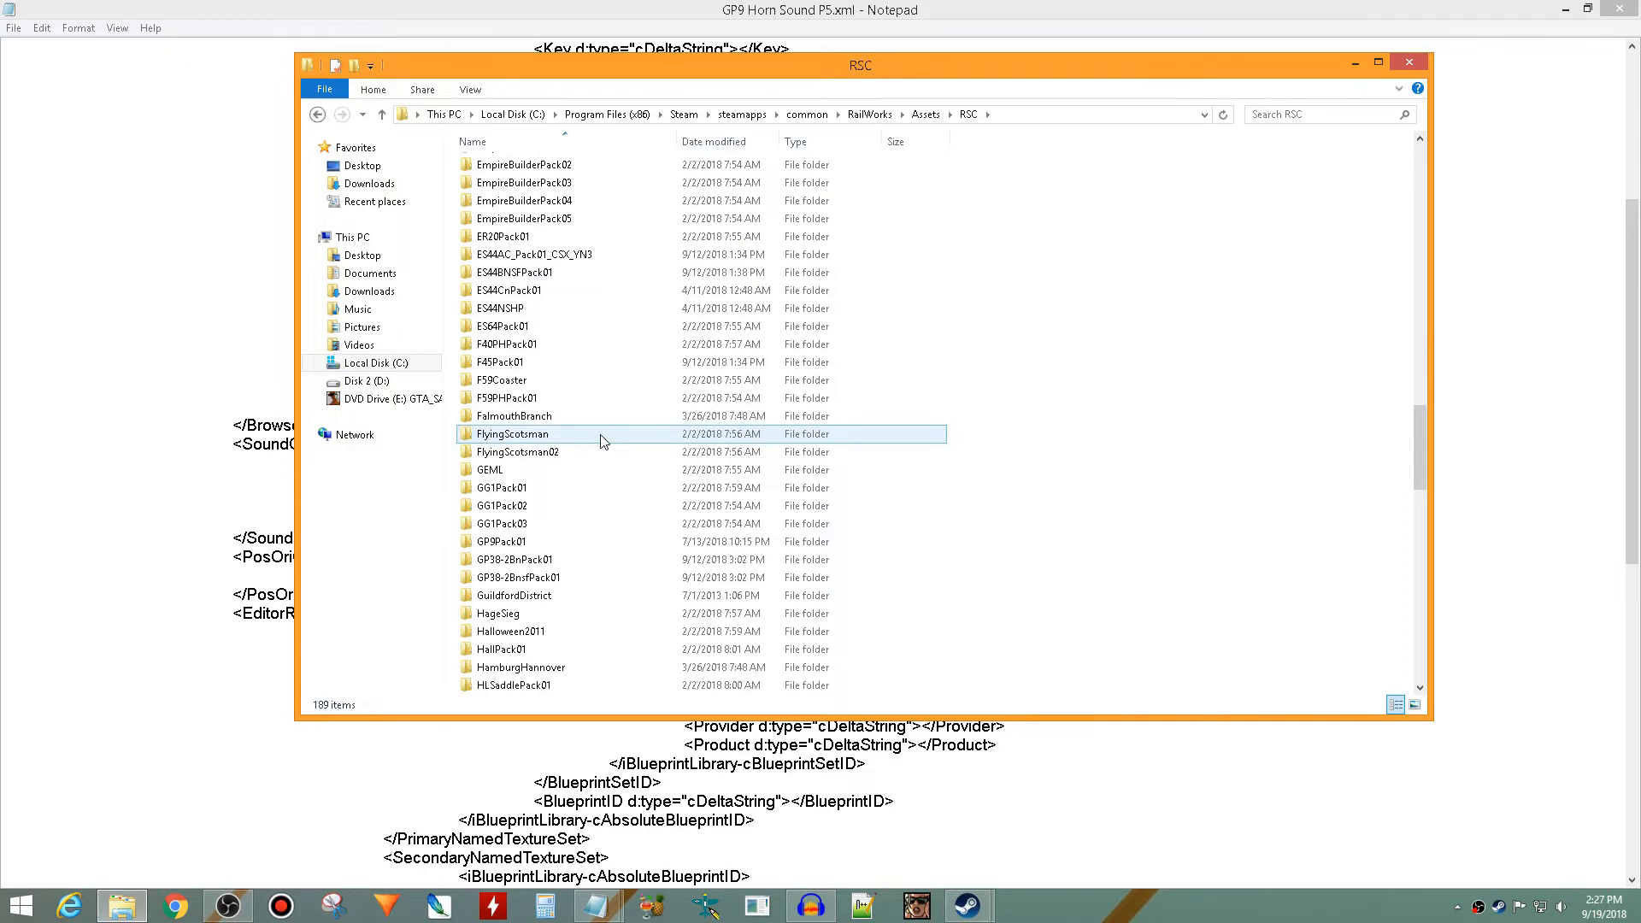
scroll(601, 441, "up", 5)
scroll(601, 440, "down", 13)
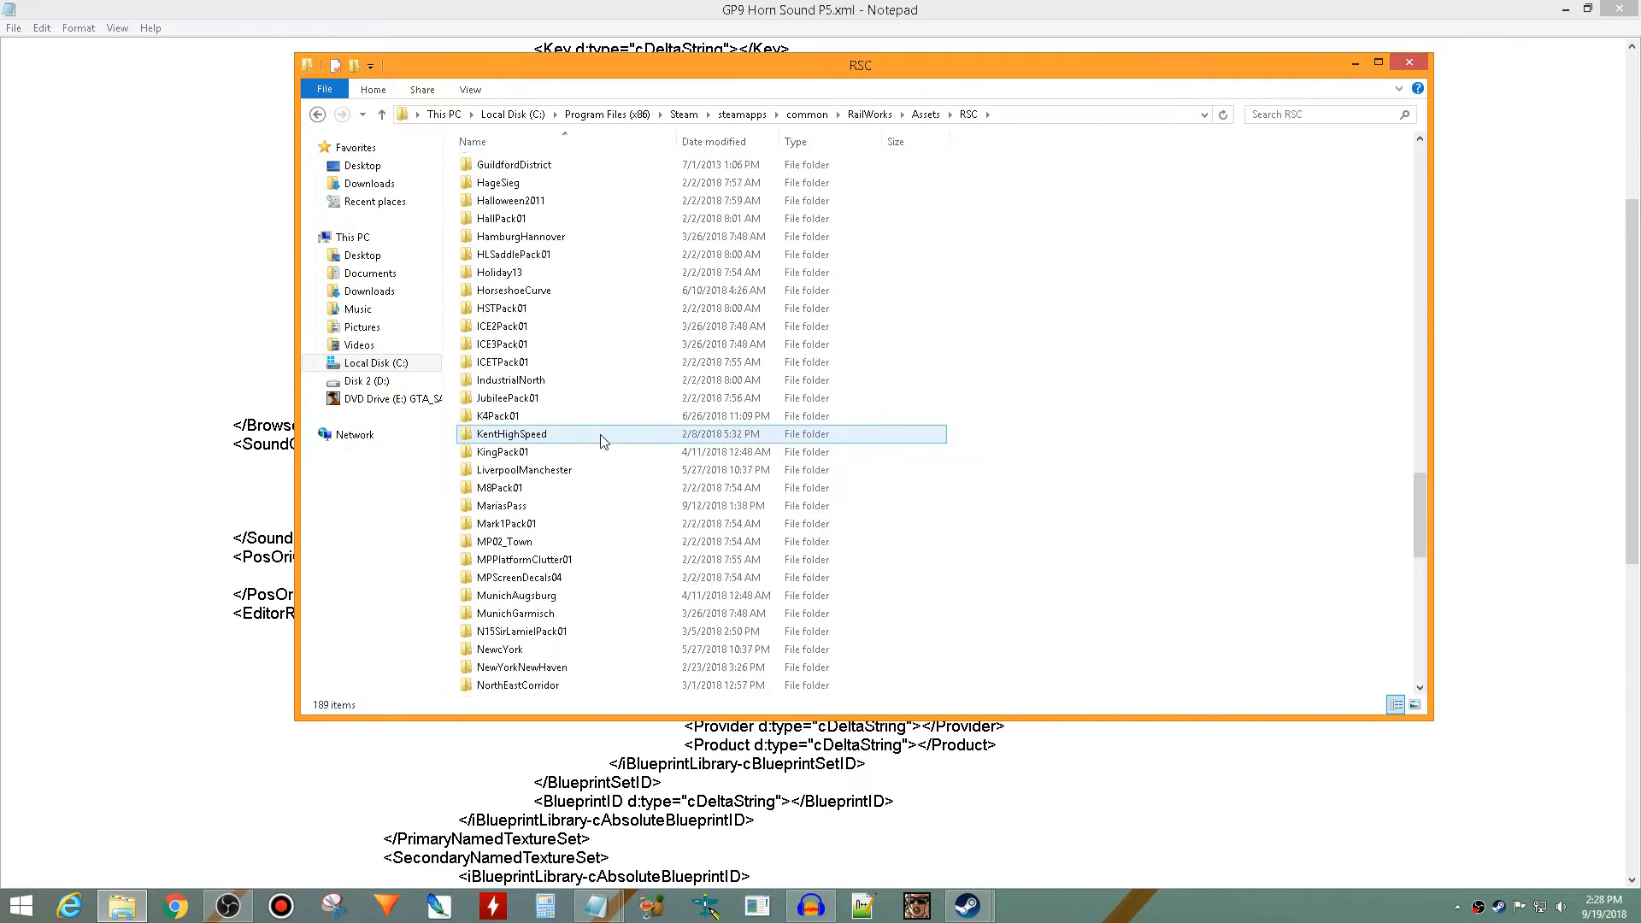
scroll(601, 440, "up", 8)
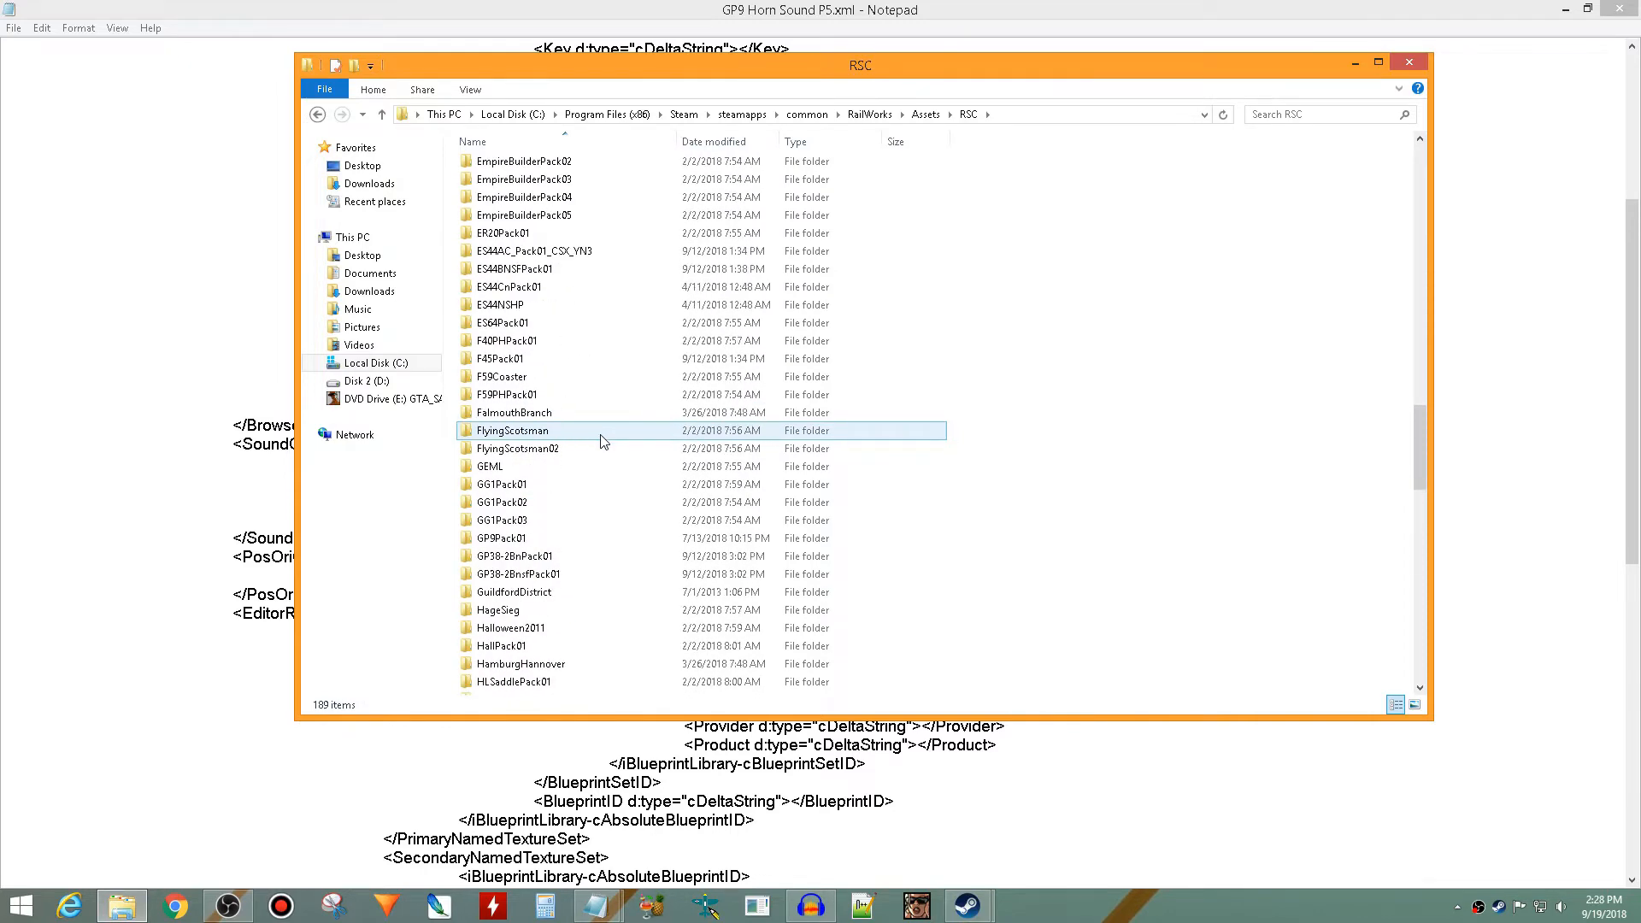
double_click(513, 537)
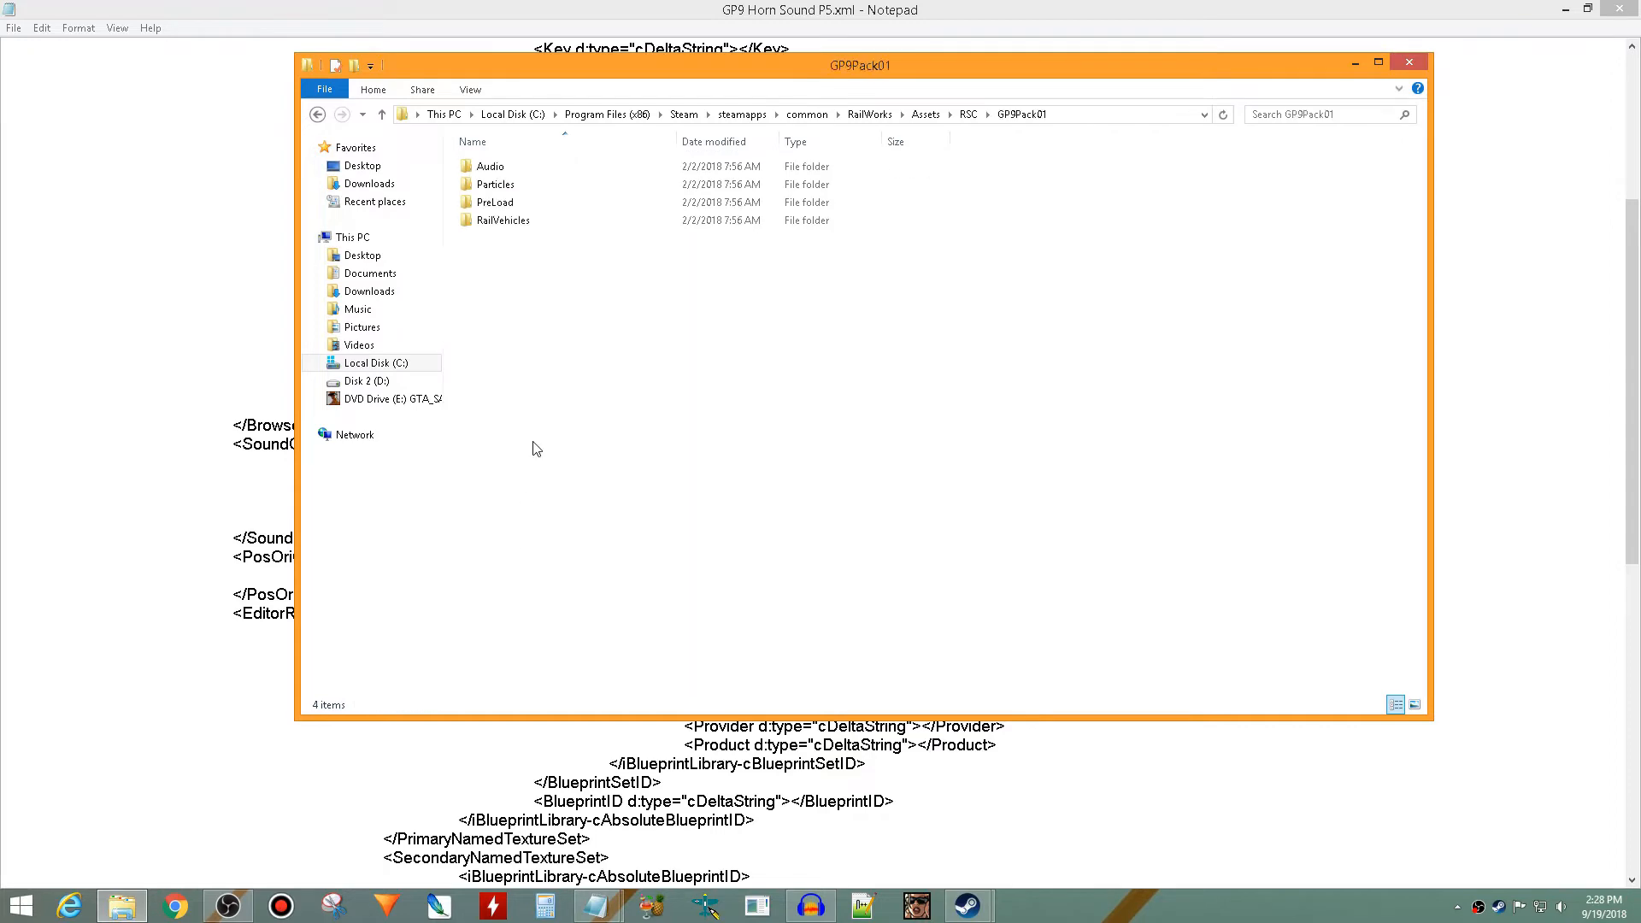
- Browse from GP9Pack01 into Audio\RailVehicles\Diesel\GP9\Cab
double_click(525, 168)
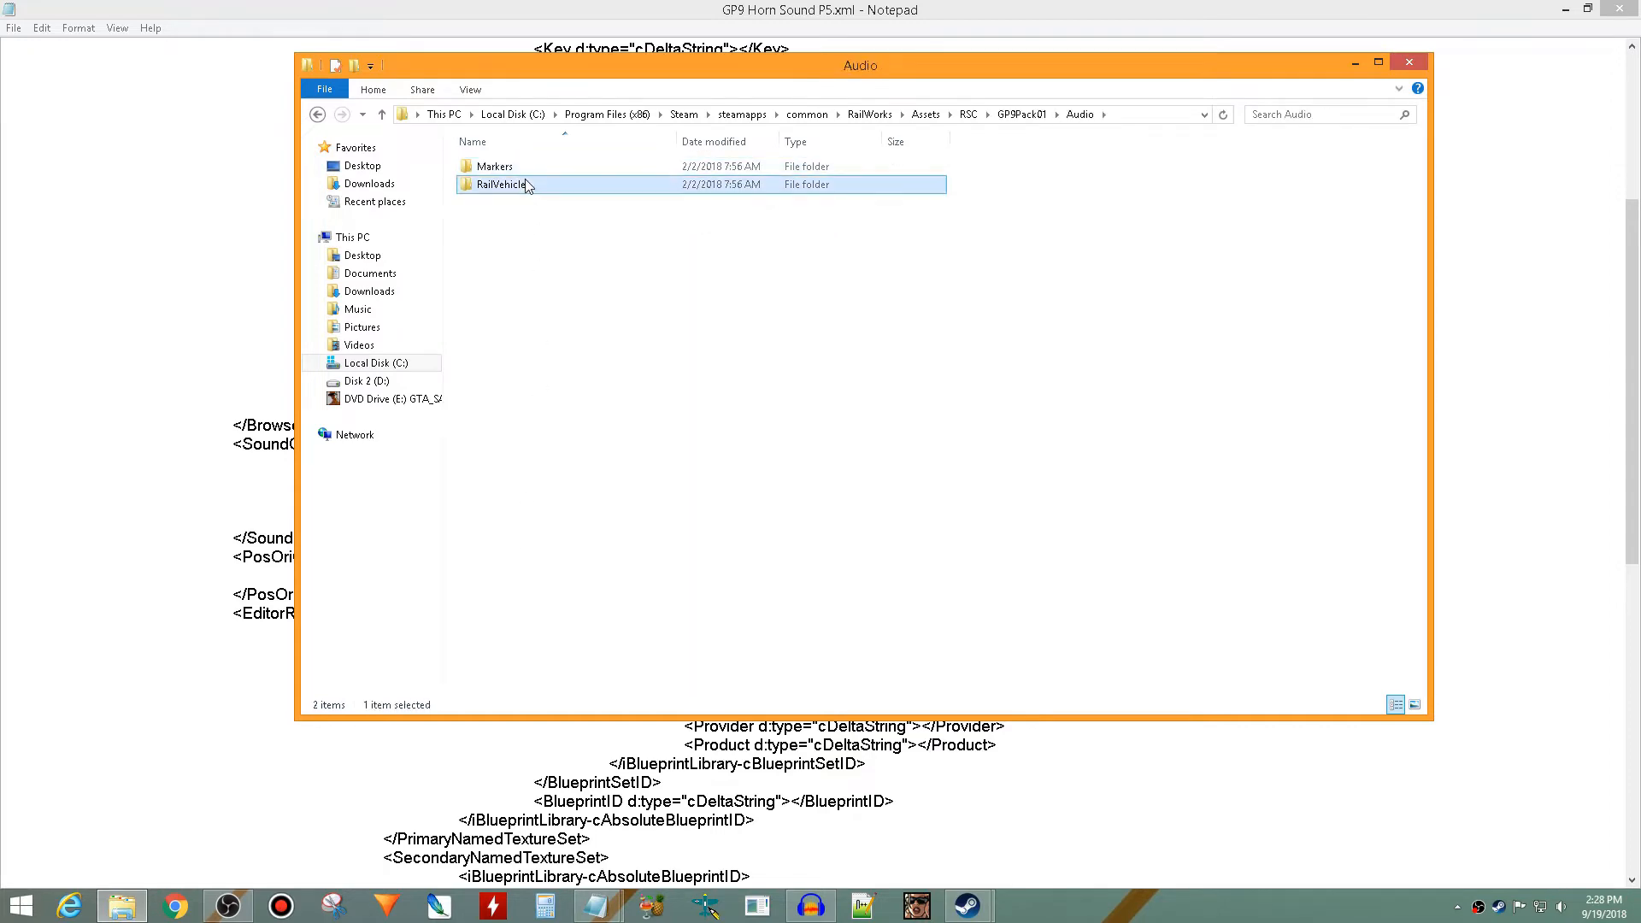
double_click(525, 183)
double_click(531, 204)
double_click(513, 168)
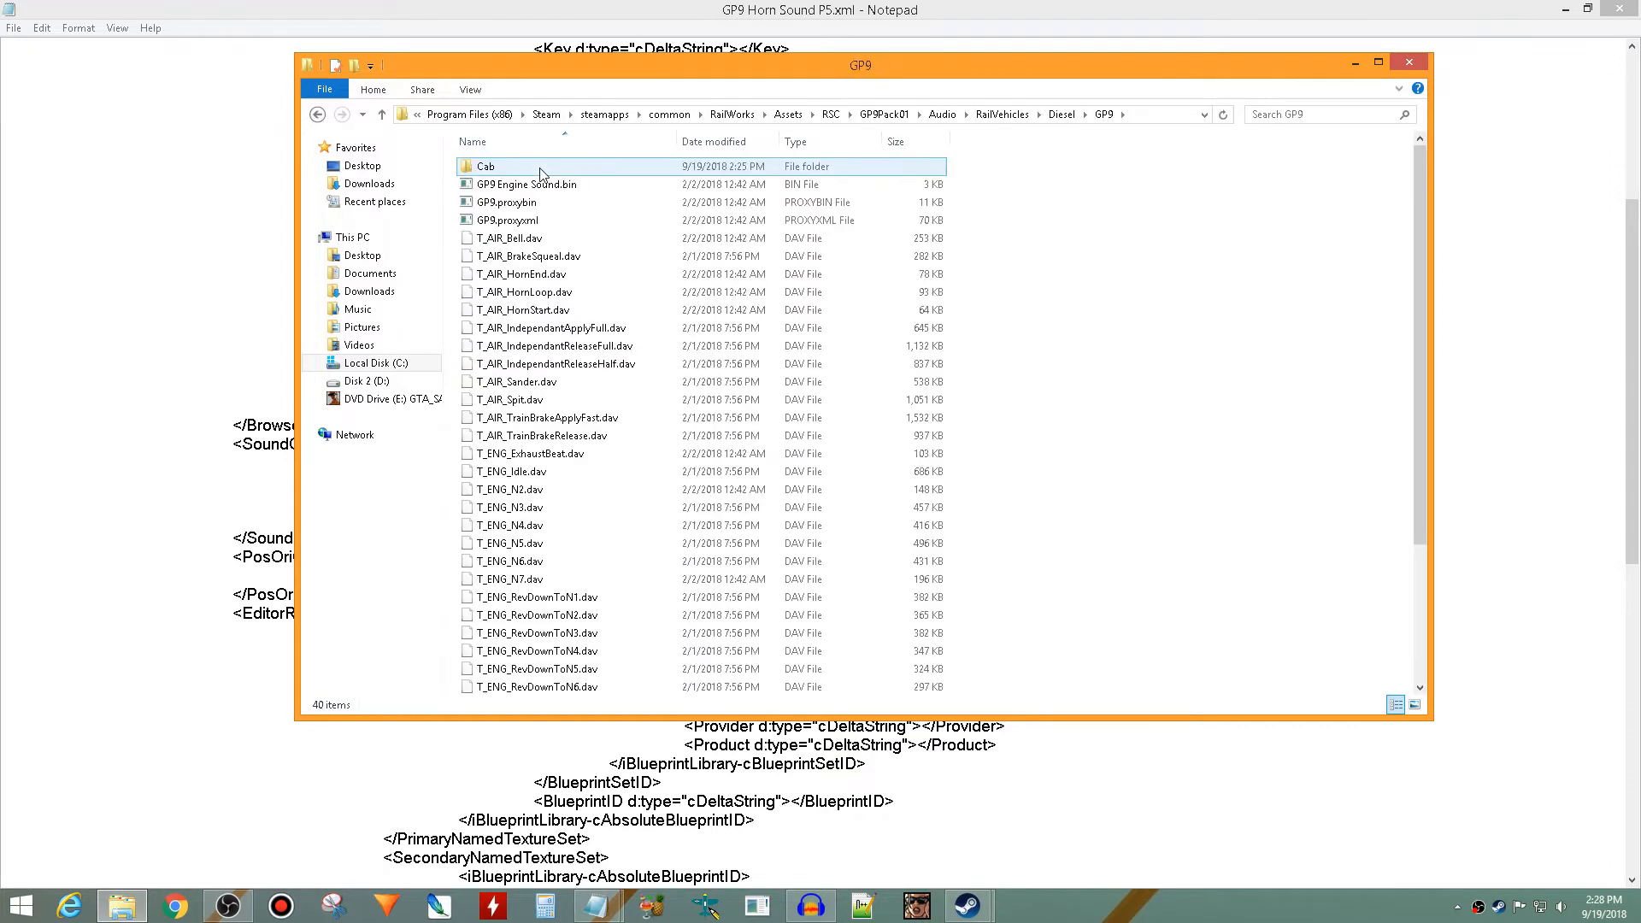
scroll(548, 323, "down", 2)
scroll(548, 323, "up", 2)
double_click(513, 166)
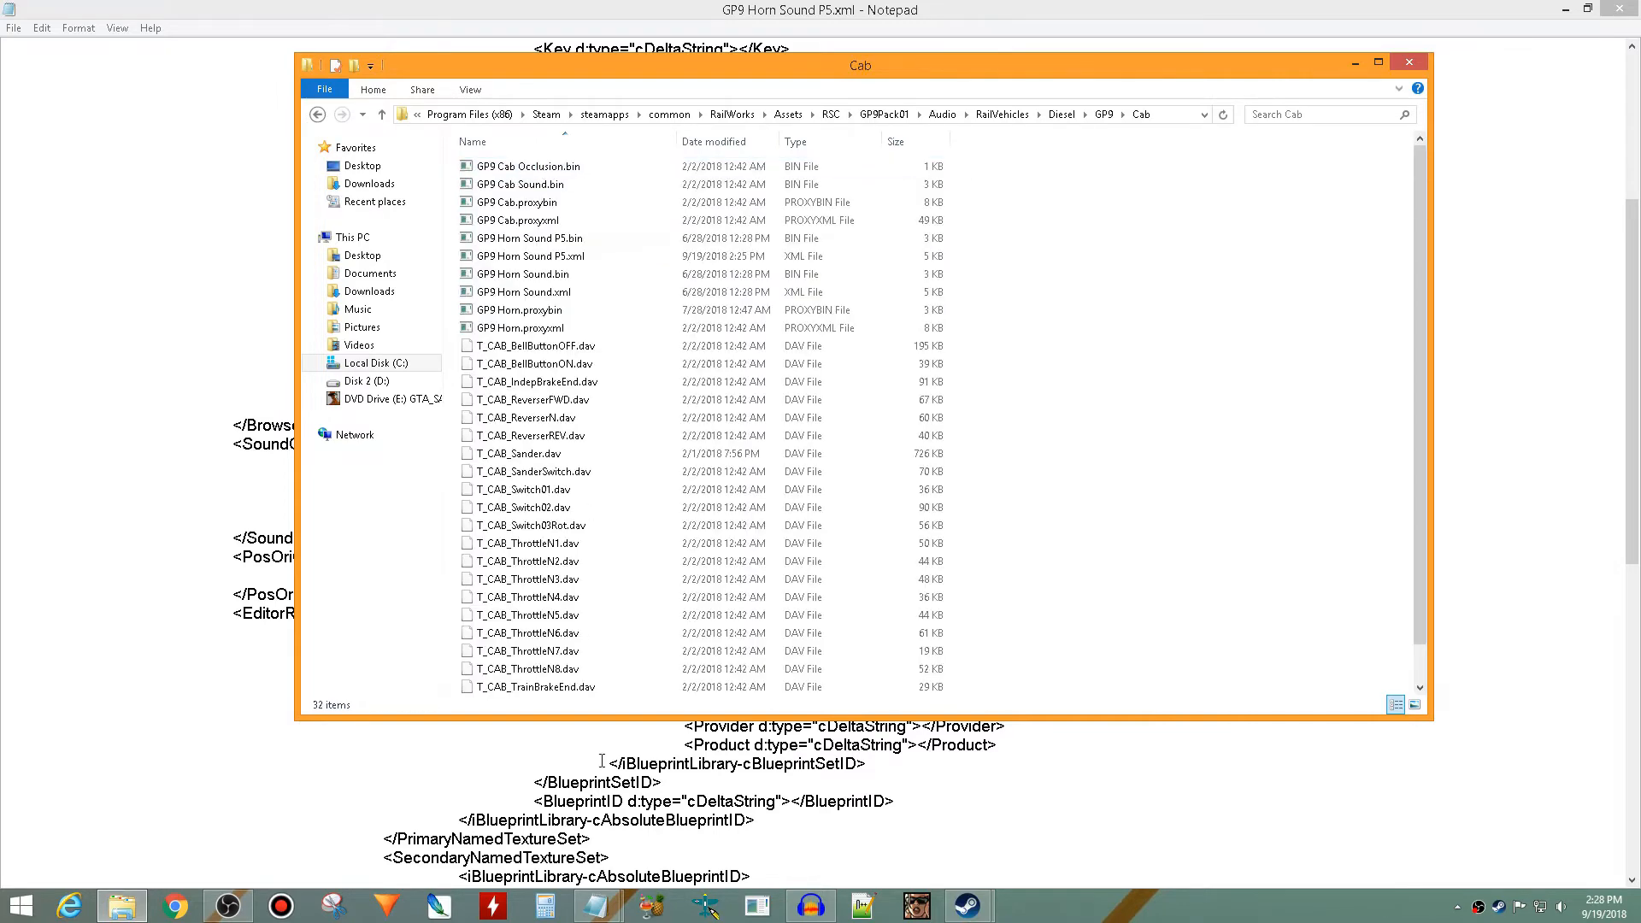
- Close GP9 Horn Sound P5.xml with its changes saved and convert the file back to GP9 Horn Sound P5.bin
left_click(596, 908)
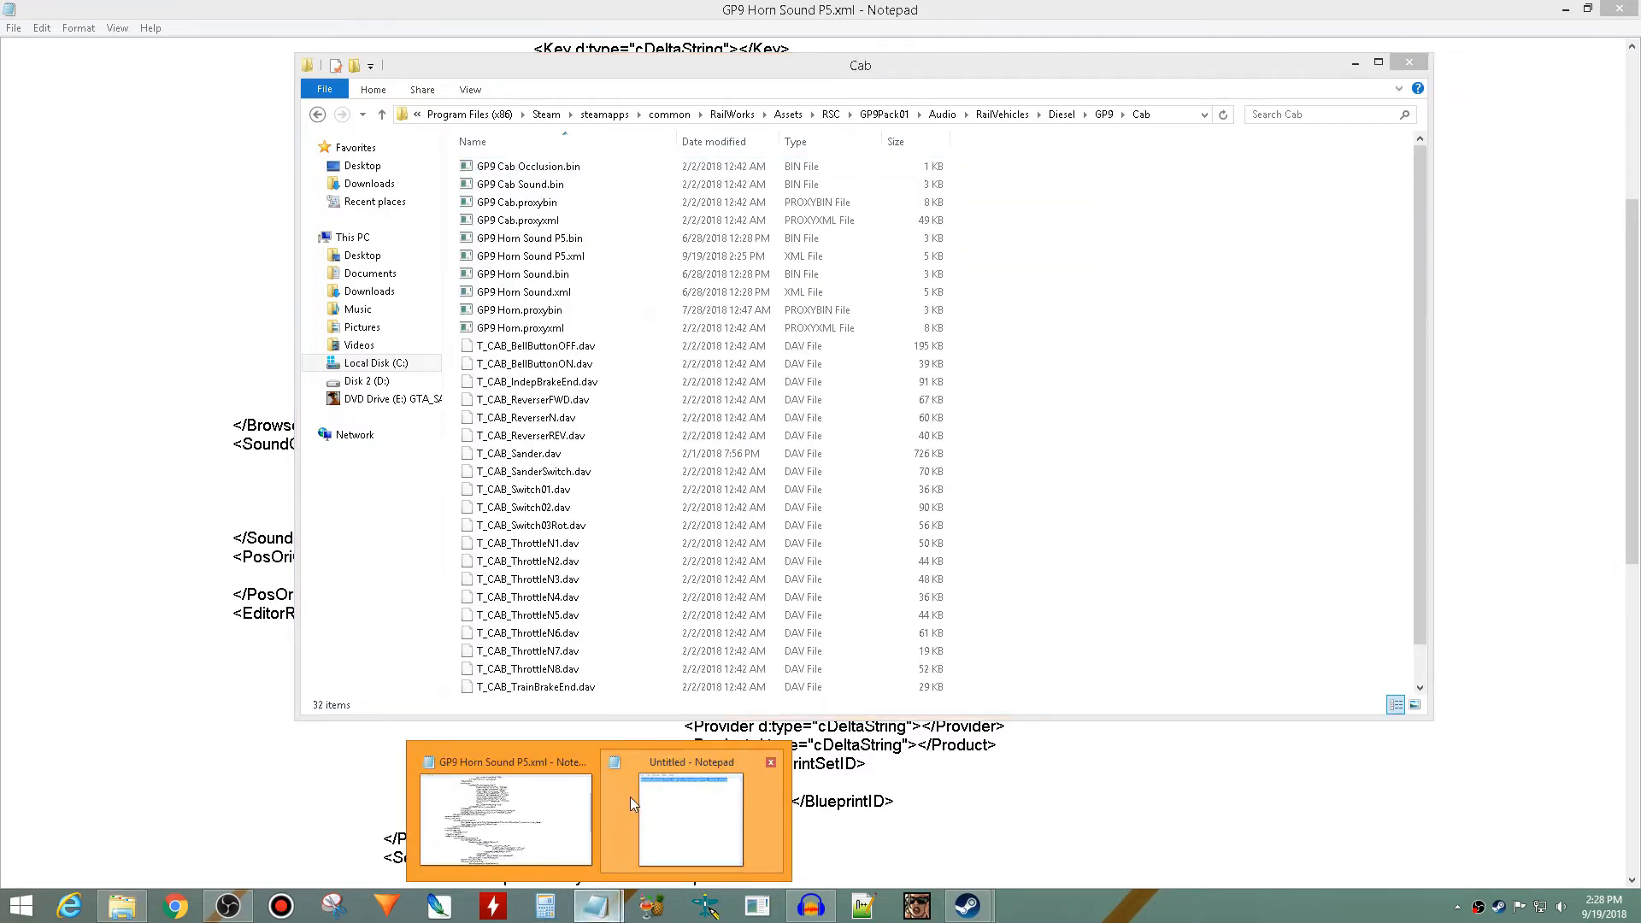
left_click(505, 819)
left_click(1620, 8)
left_click(782, 481)
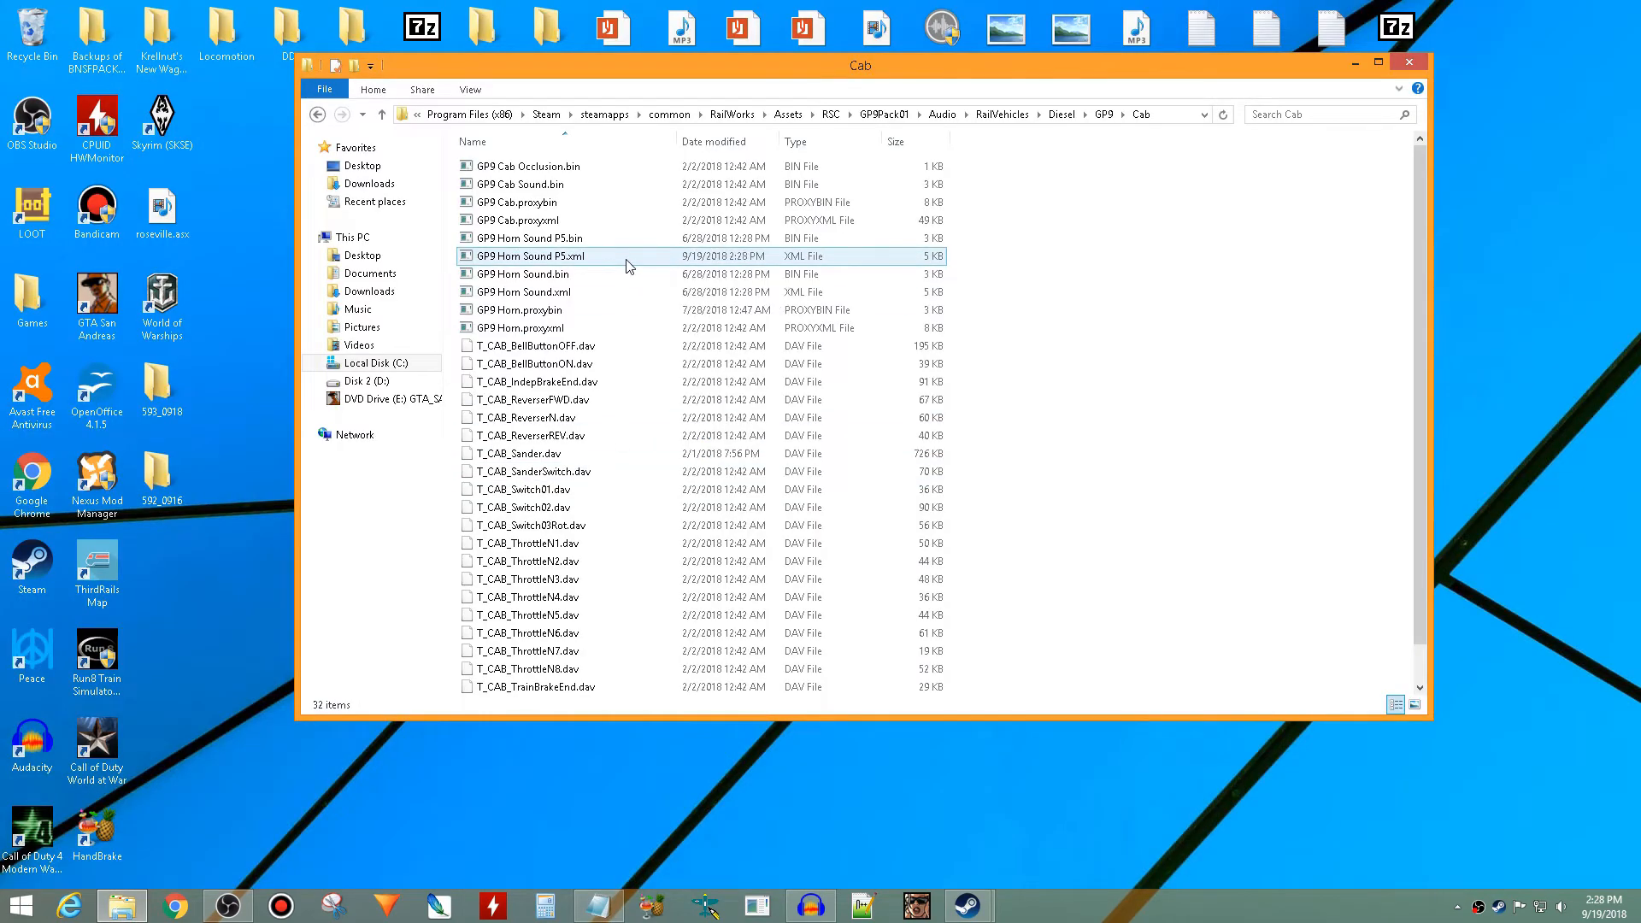
left_click(628, 265)
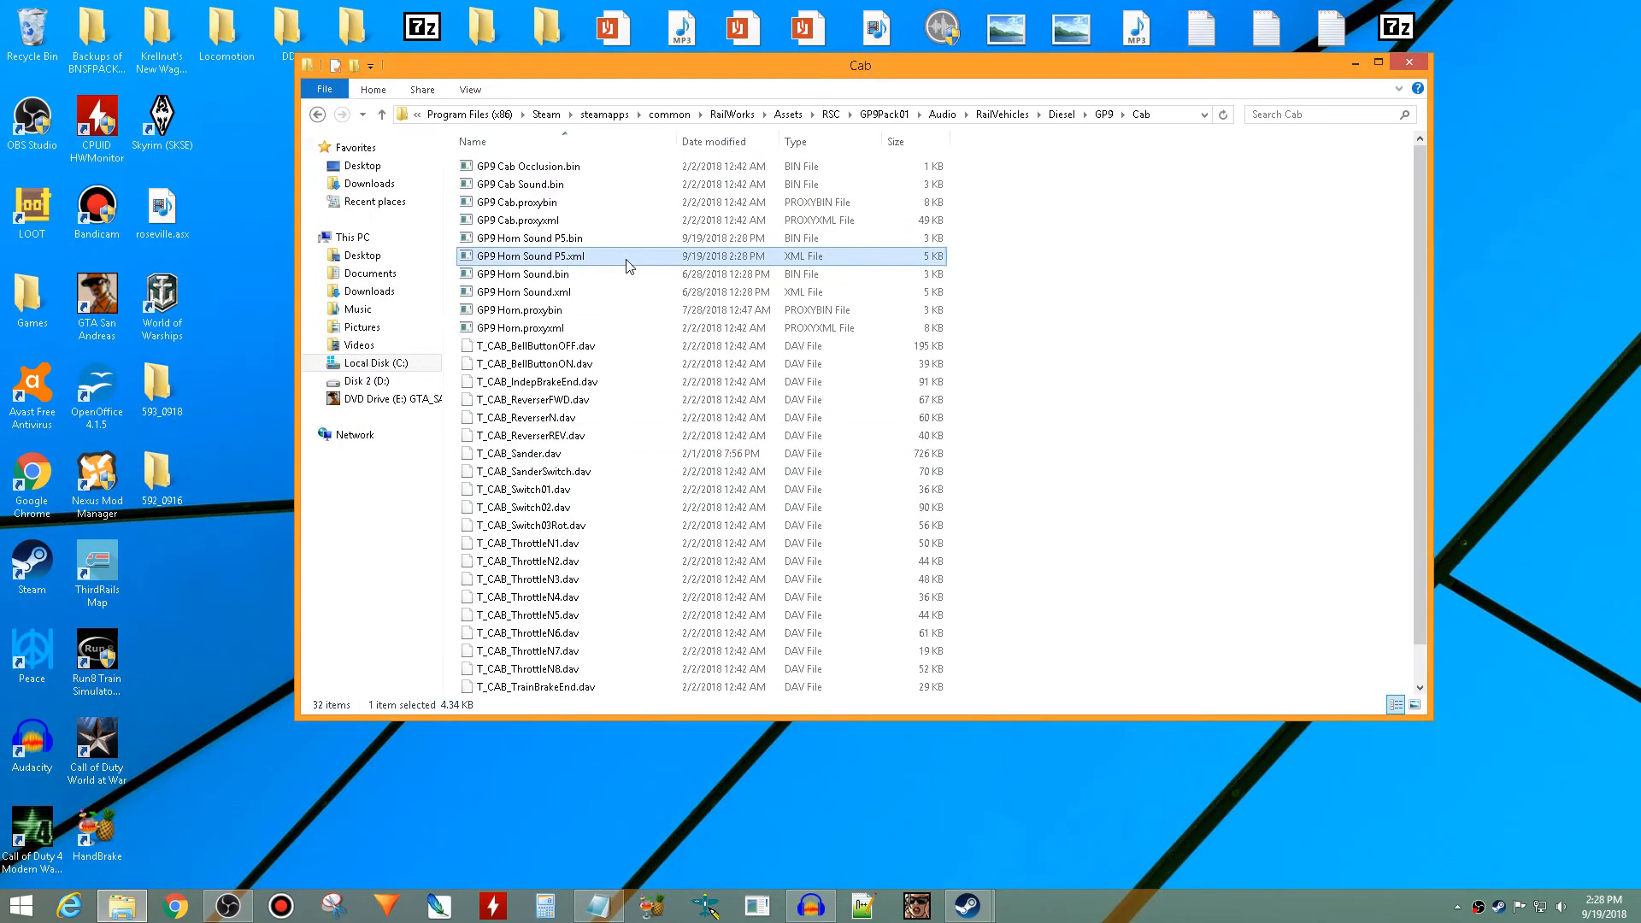
- Run del_blueprints.bat in the RailWorks Assets folder to delete the Blueprints.pak files and close its command window
left_click(789, 113)
scroll(793, 253, "up", 2)
scroll(795, 254, "up", 8)
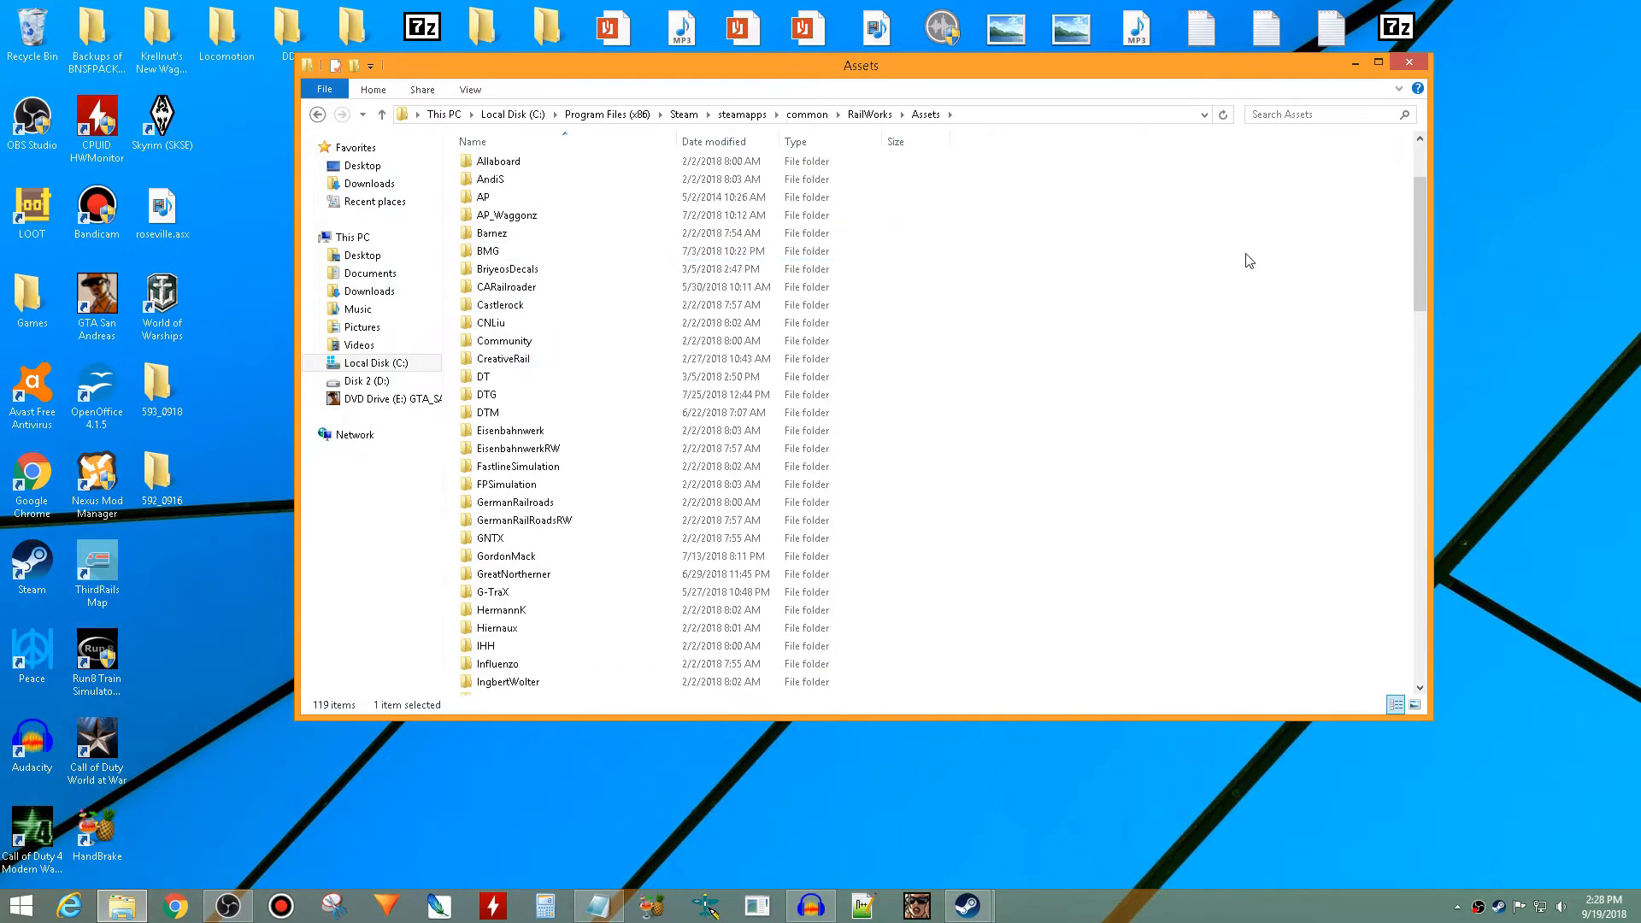
left_click_drag(1433, 256, 1385, 675)
left_click(749, 689)
double_click(714, 667)
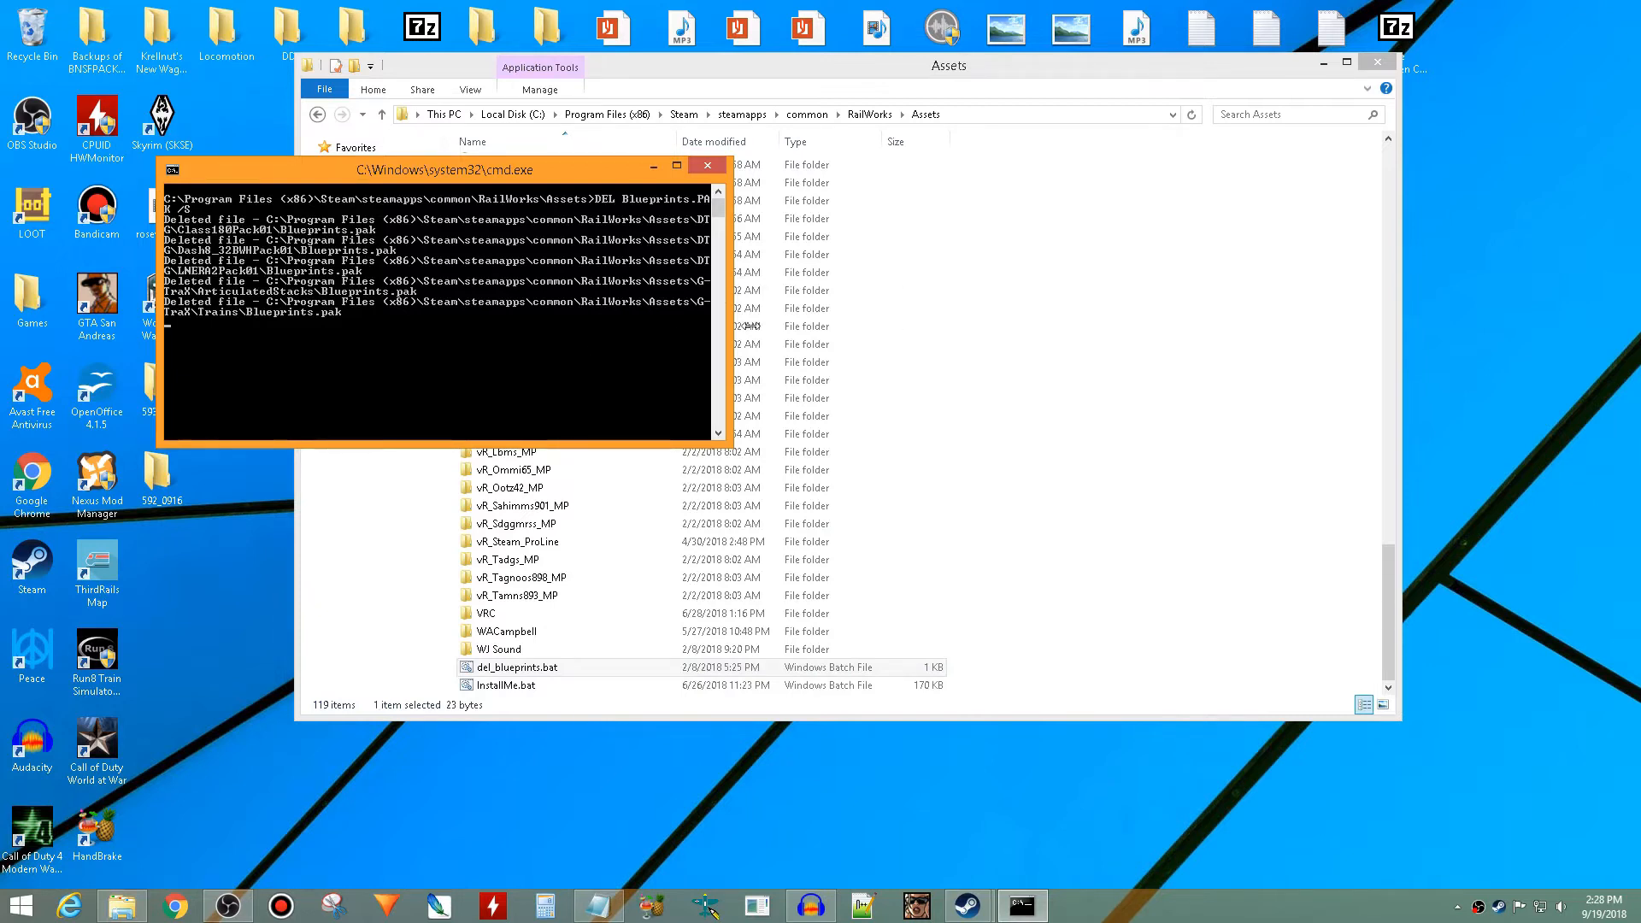
left_click_drag(752, 326, 667, 324)
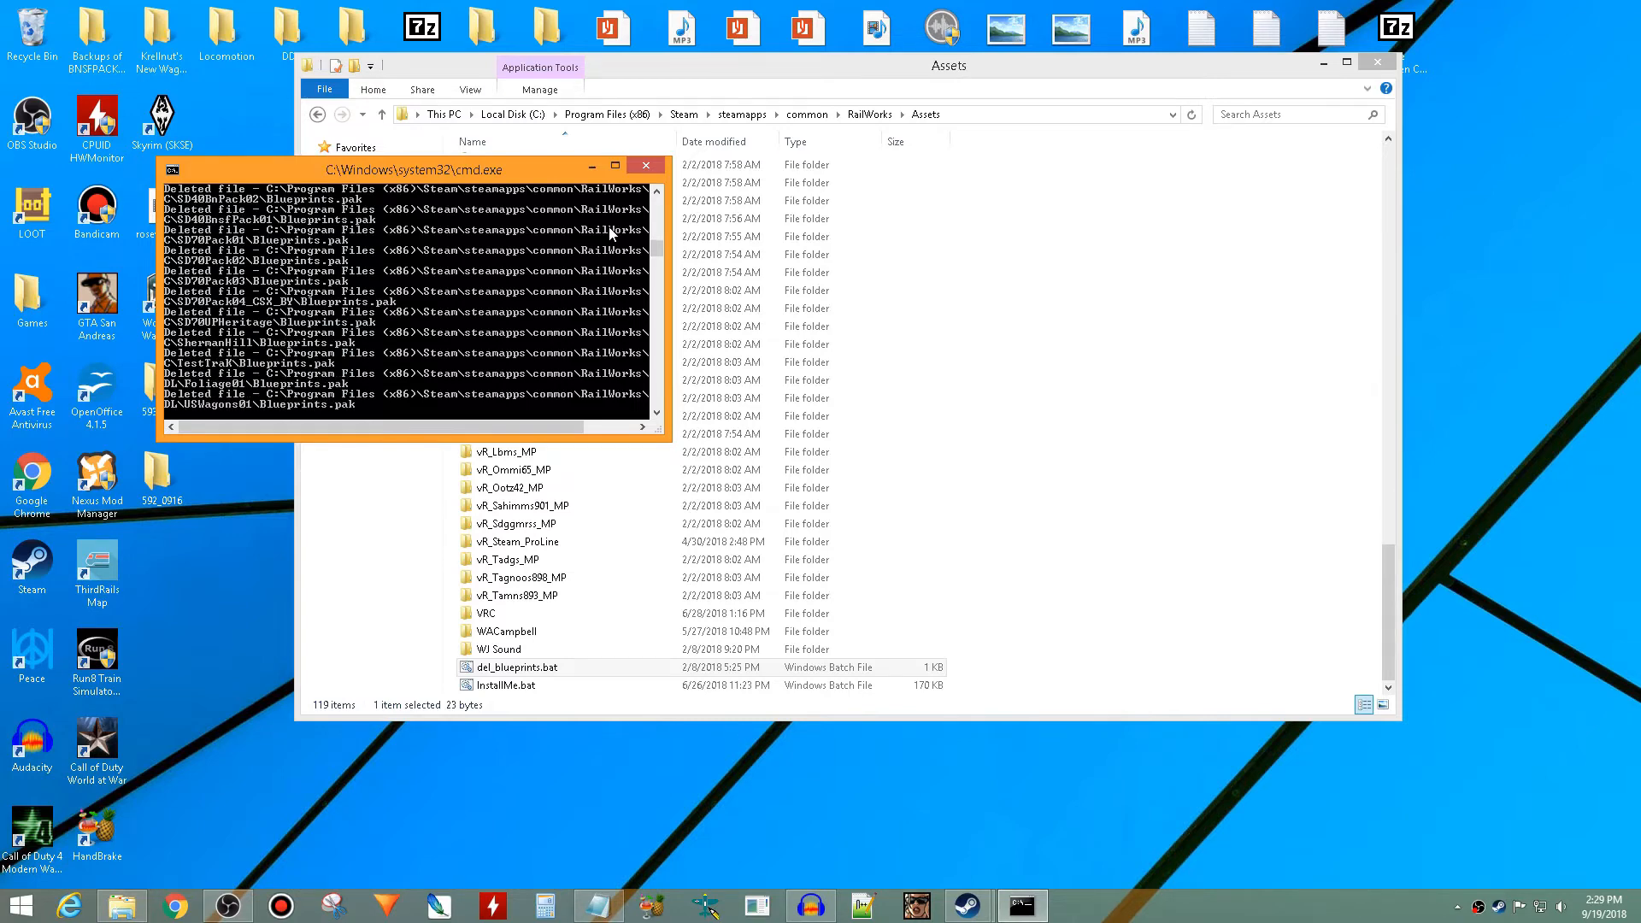
left_click(647, 165)
- Return to the RailWorks Assets folder by way of the recent GWRCounty folder
left_click(374, 203)
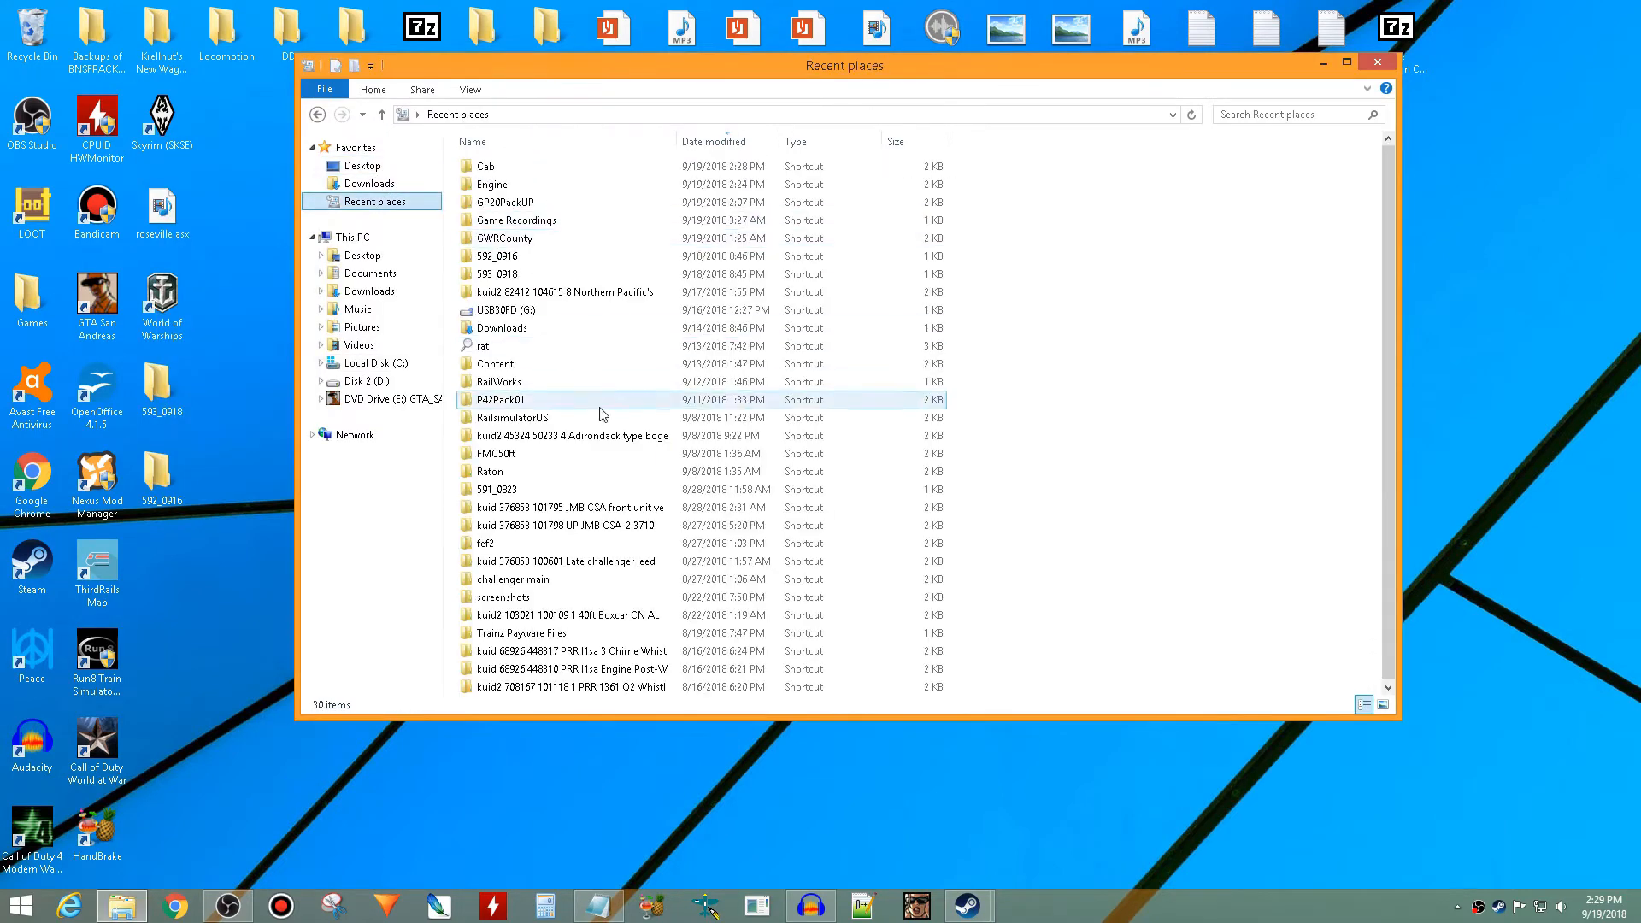
double_click(596, 243)
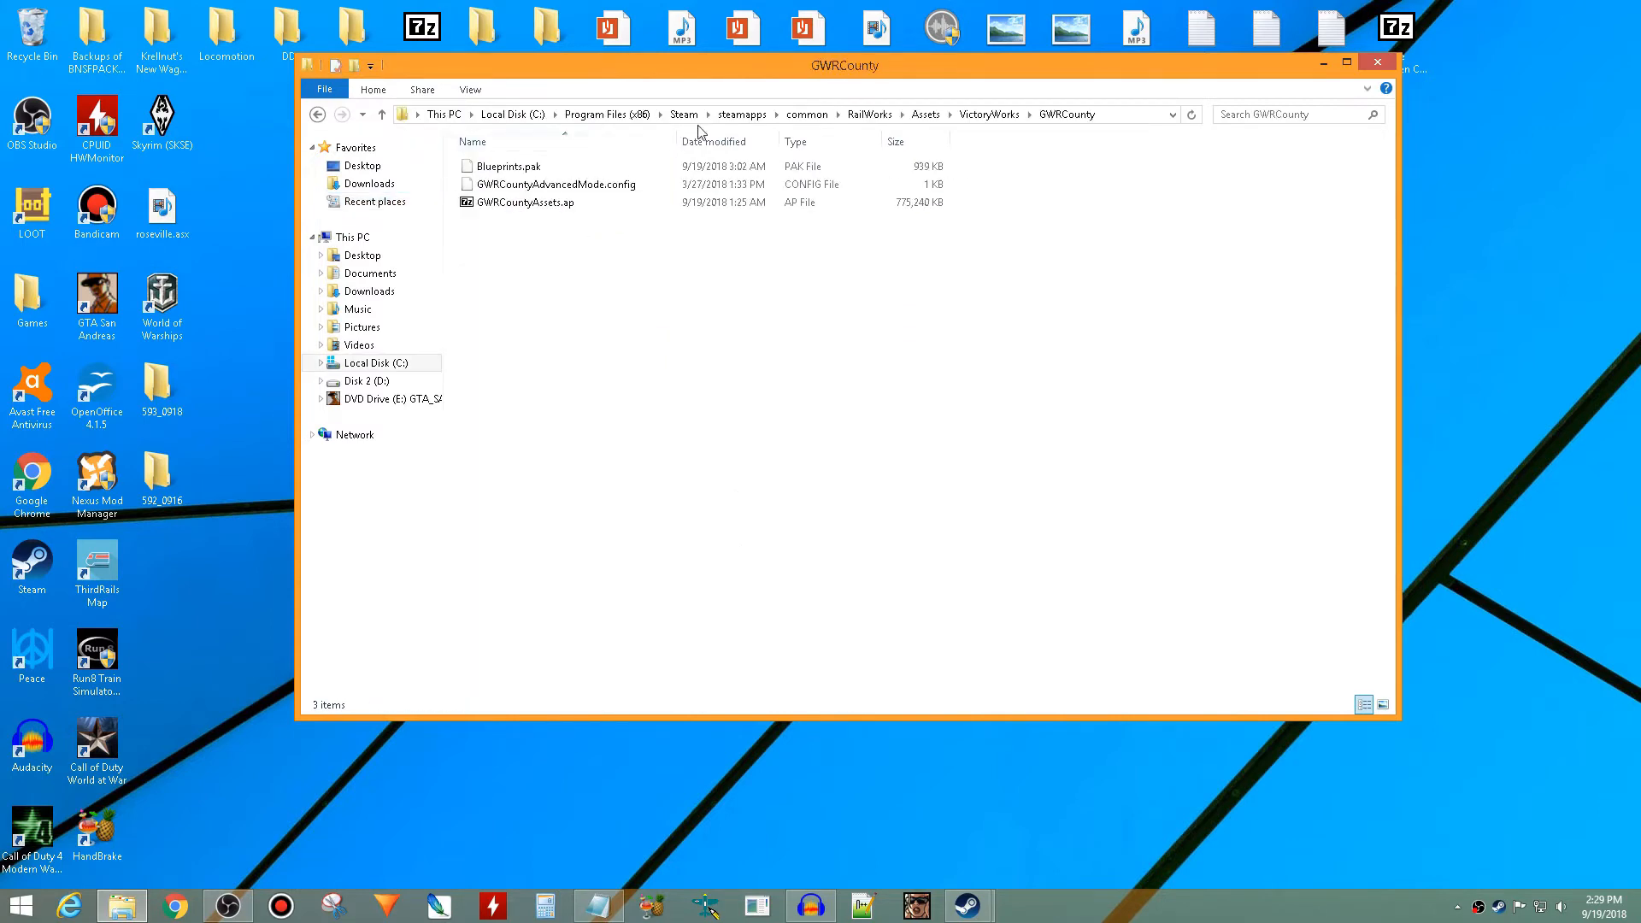
left_click(914, 115)
scroll(592, 415, "down", 1)
scroll(593, 415, "up", 15)
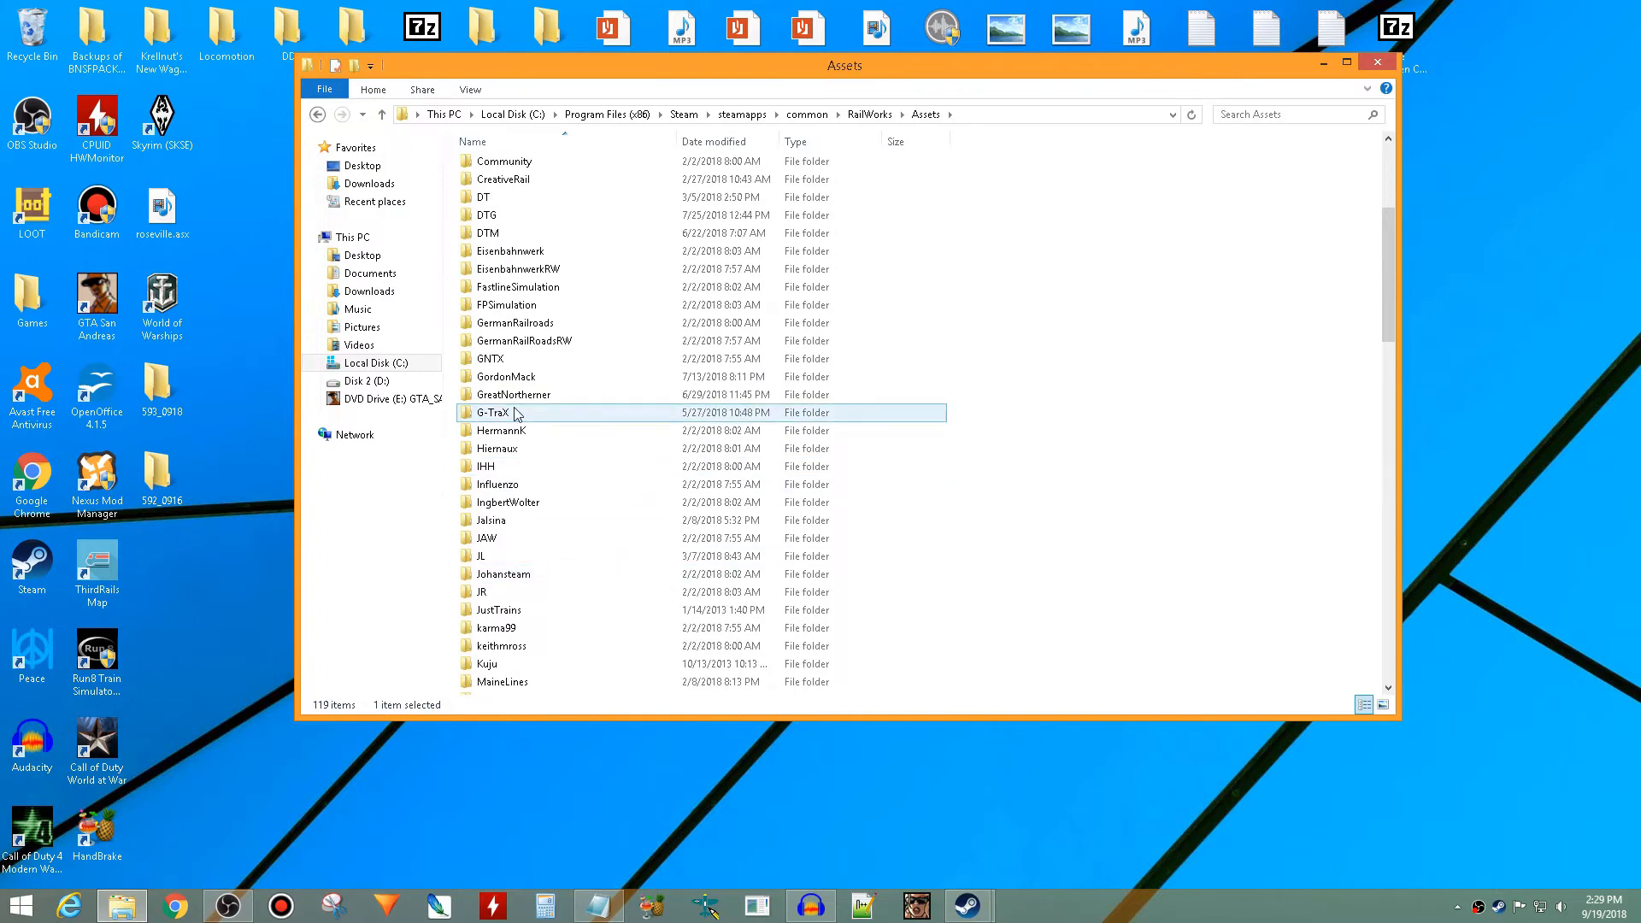
scroll(530, 513, "down", 6)
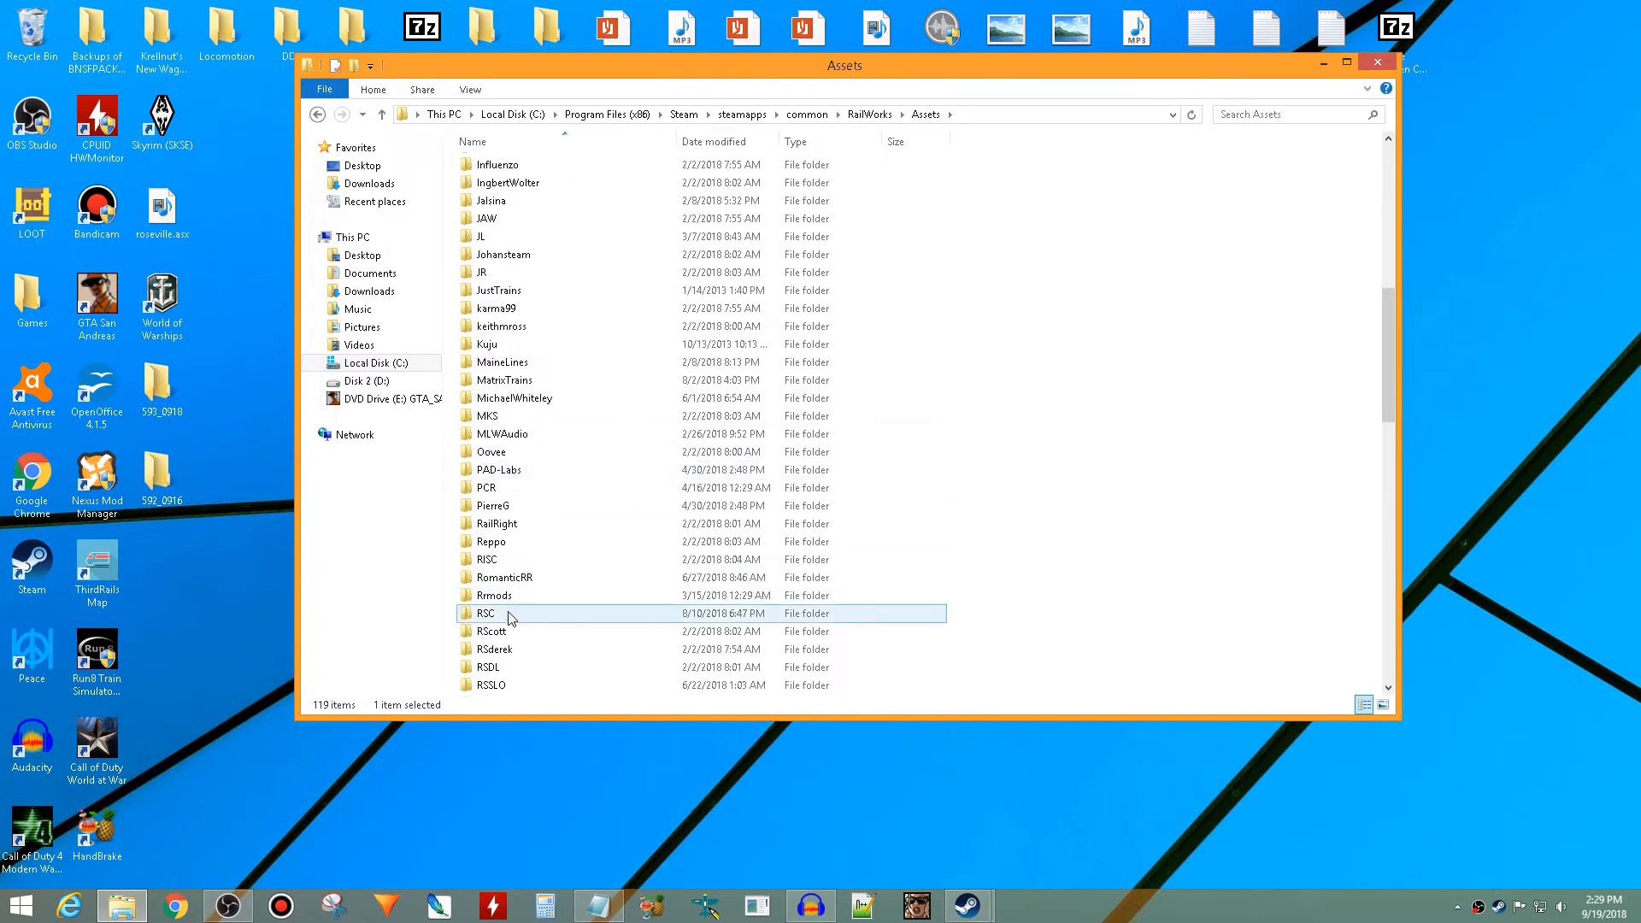
- Look through RSC\GP9Pack01 down to its RailVehicles\Diesel folder
double_click(509, 614)
scroll(534, 351, "down", 5)
scroll(534, 453, "down", 18)
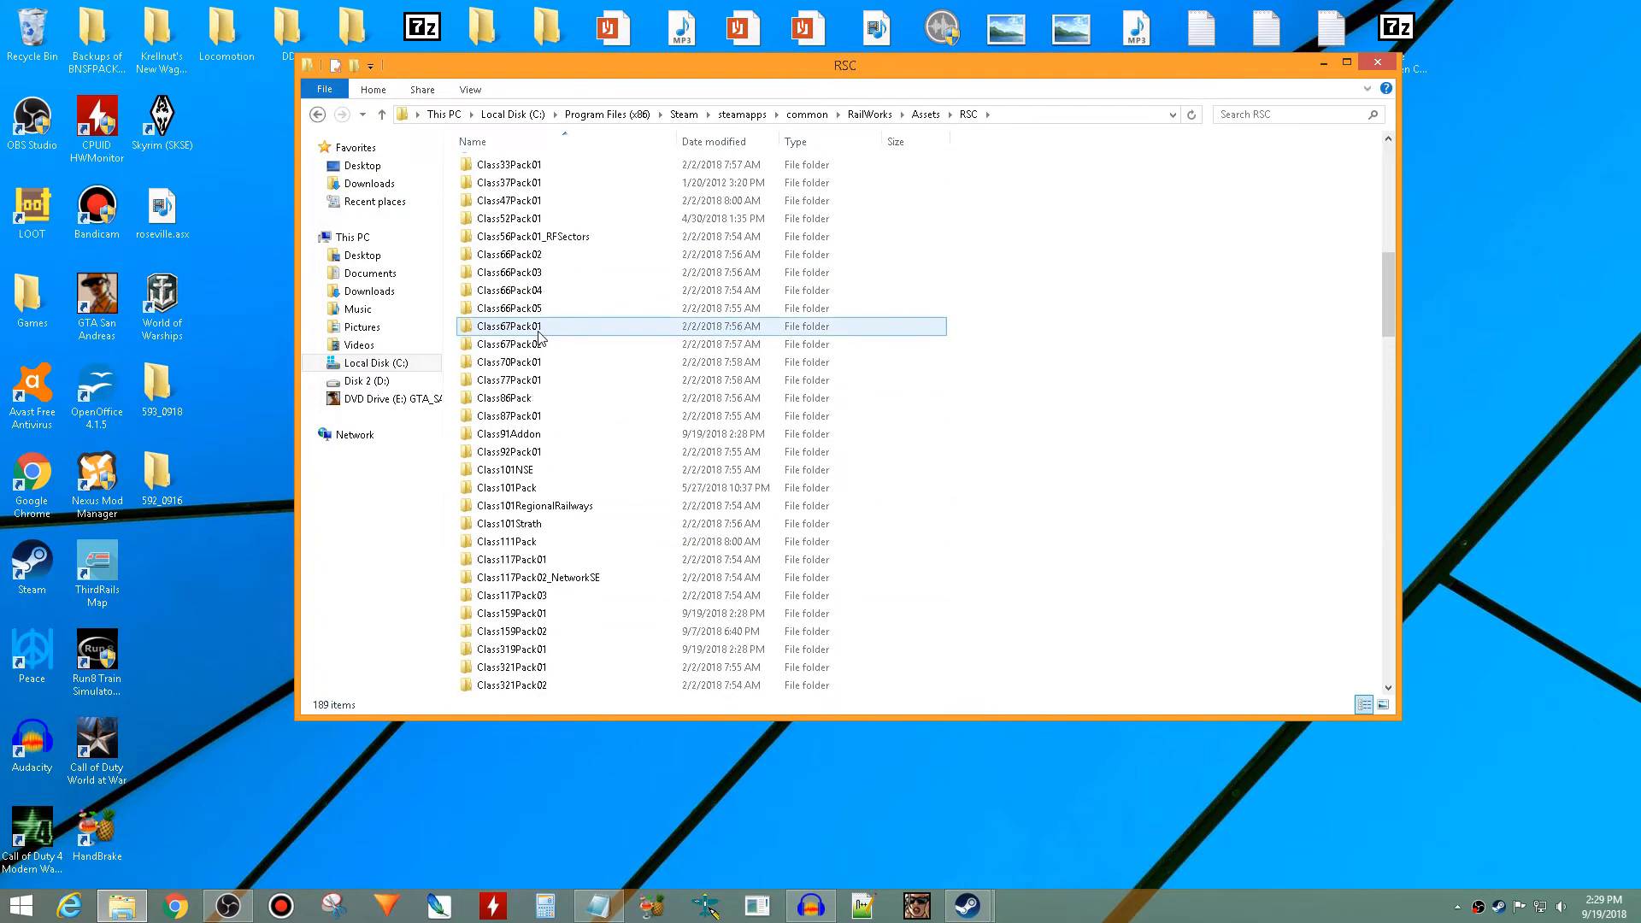
scroll(525, 567, "down", 6)
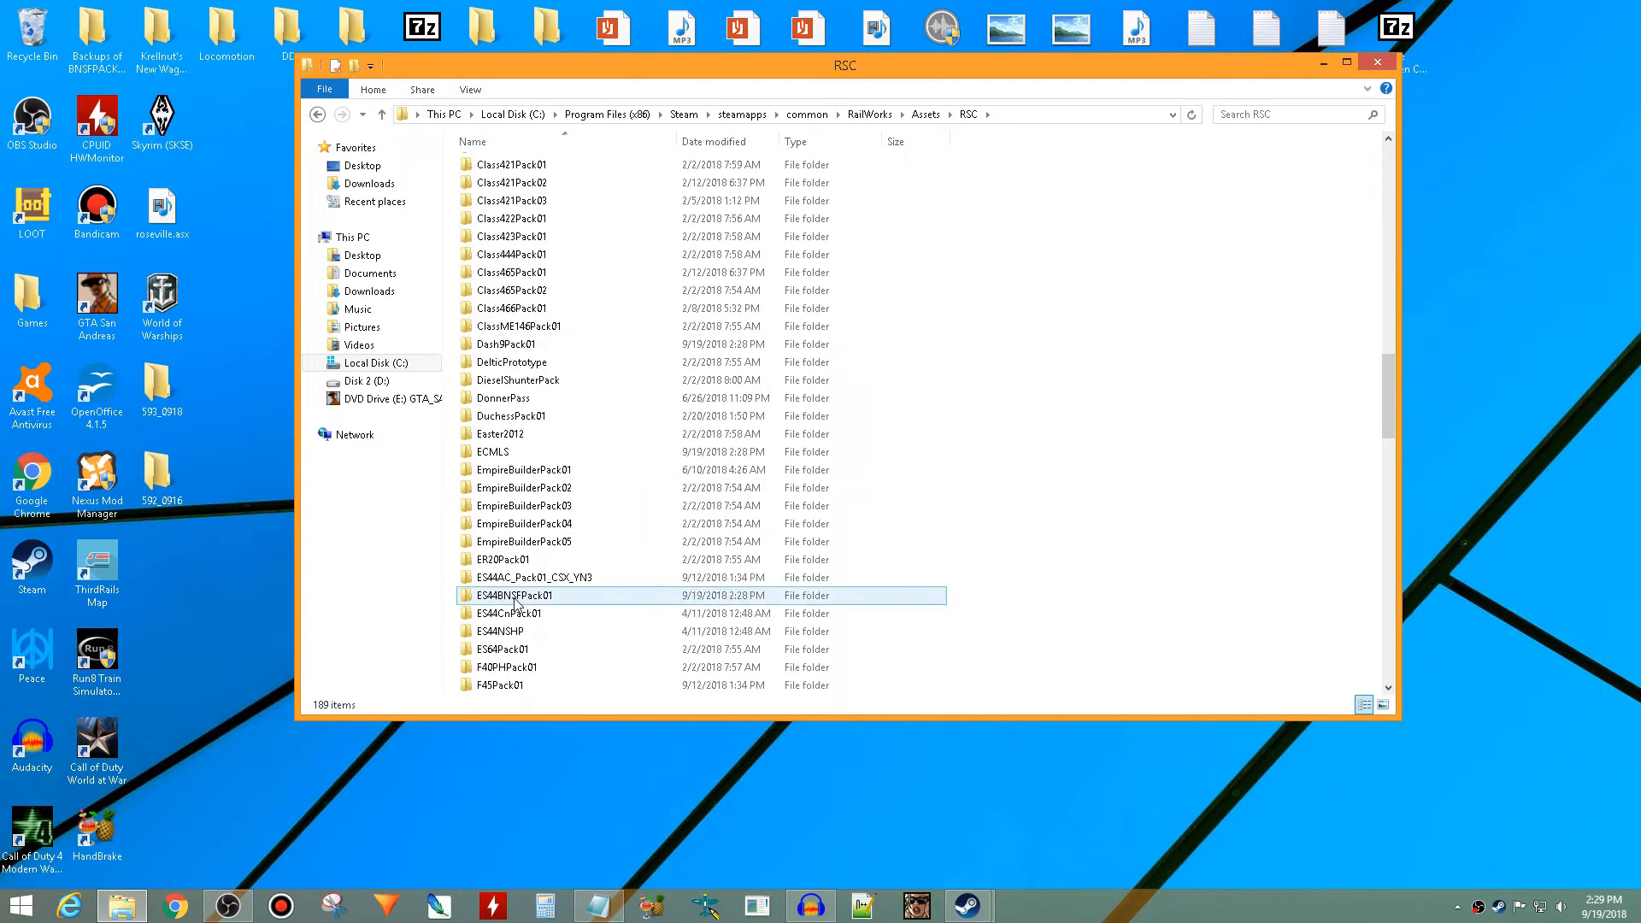
double_click(525, 597)
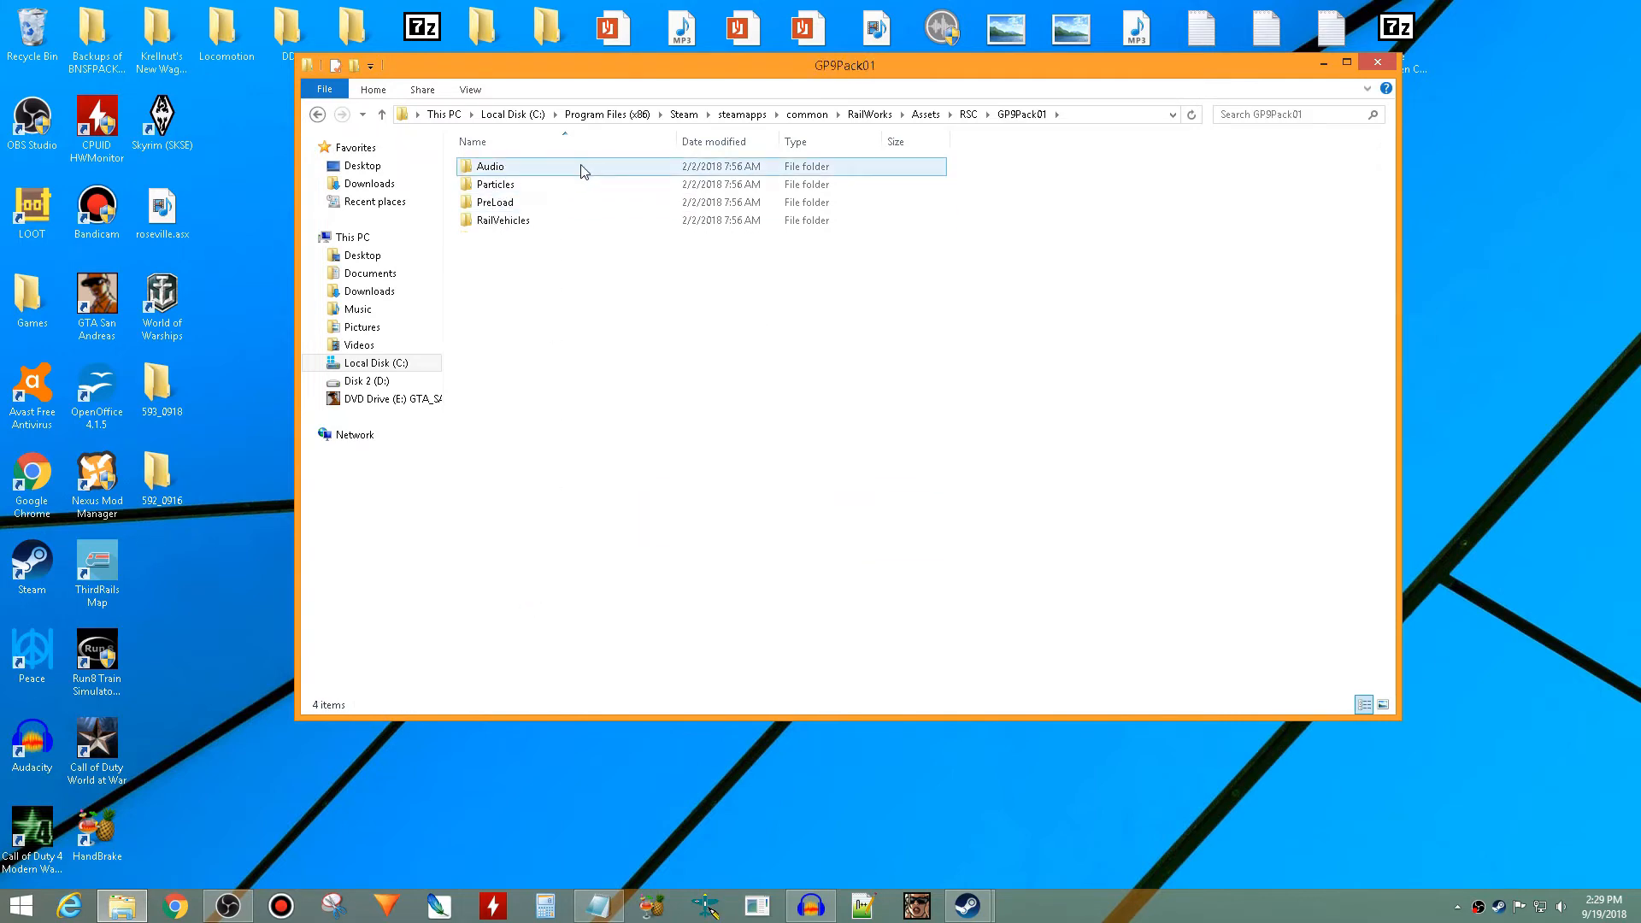
double_click(567, 220)
double_click(572, 185)
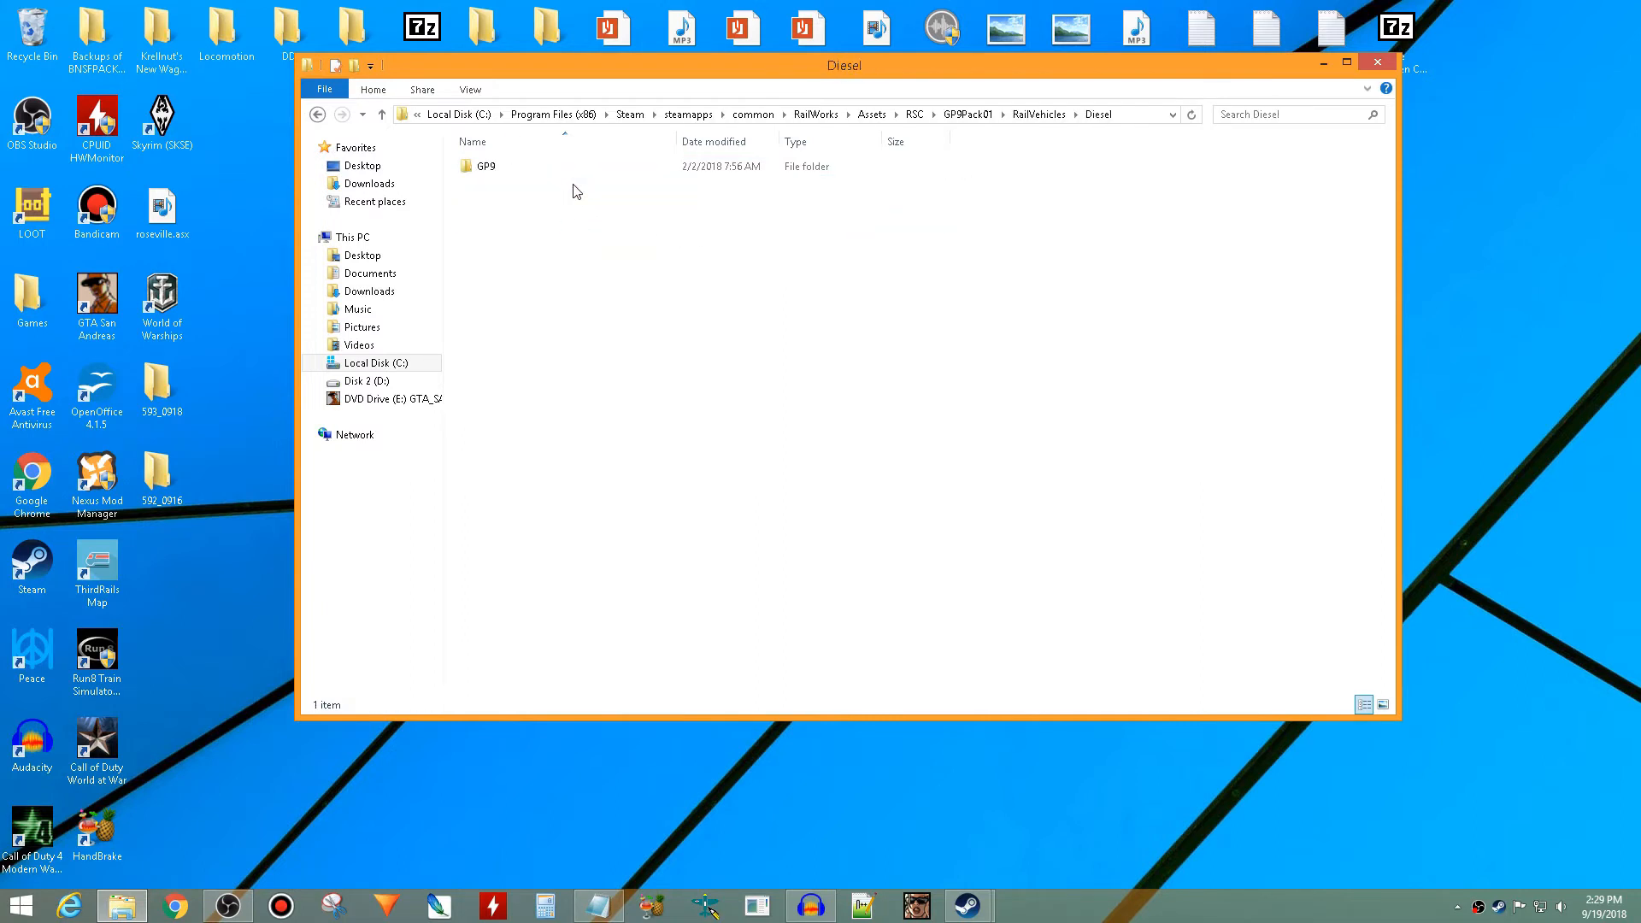
- Close File Explorer, the untitled Notepad document without saving it, and the Train Simulator properties window
left_click(1377, 64)
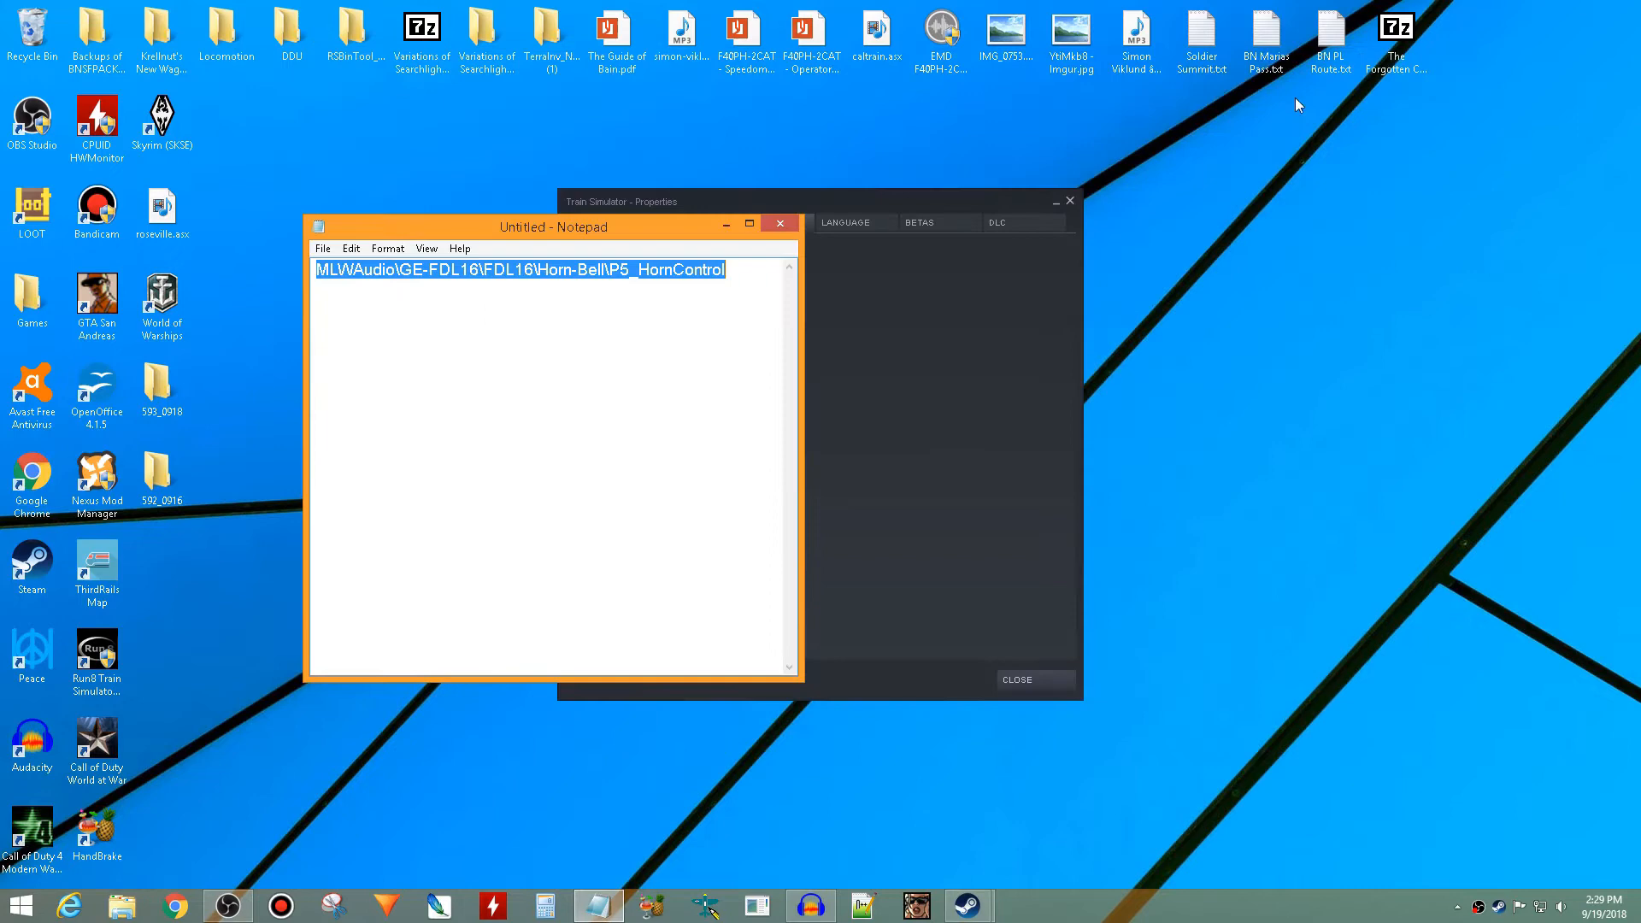
left_click(779, 224)
left_click(838, 453)
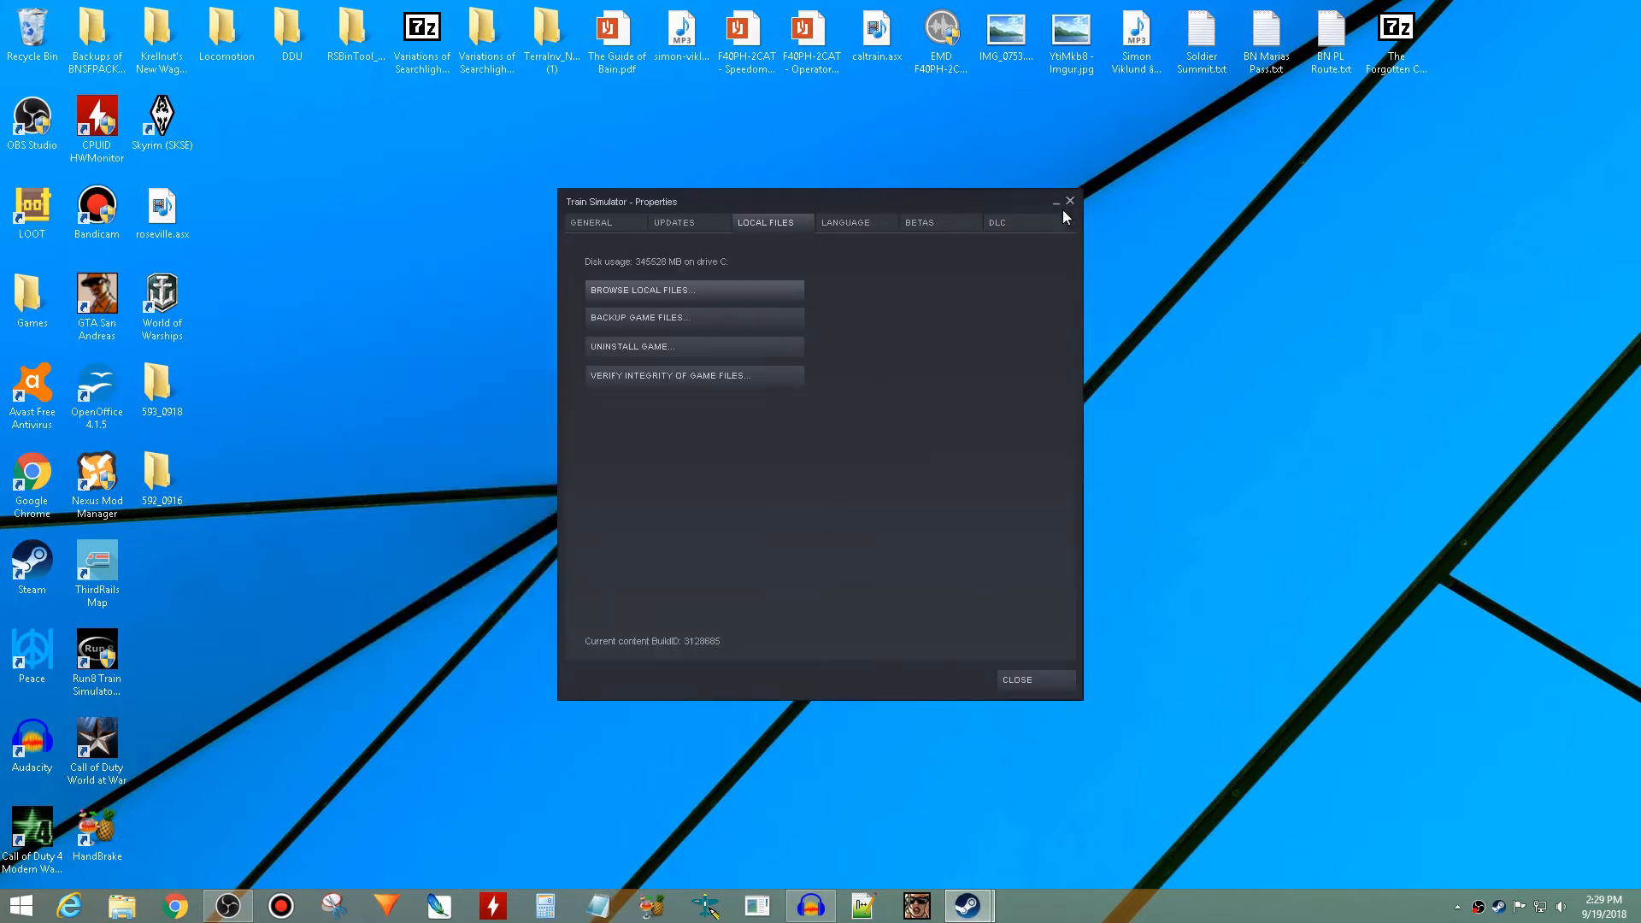
left_click(1070, 202)
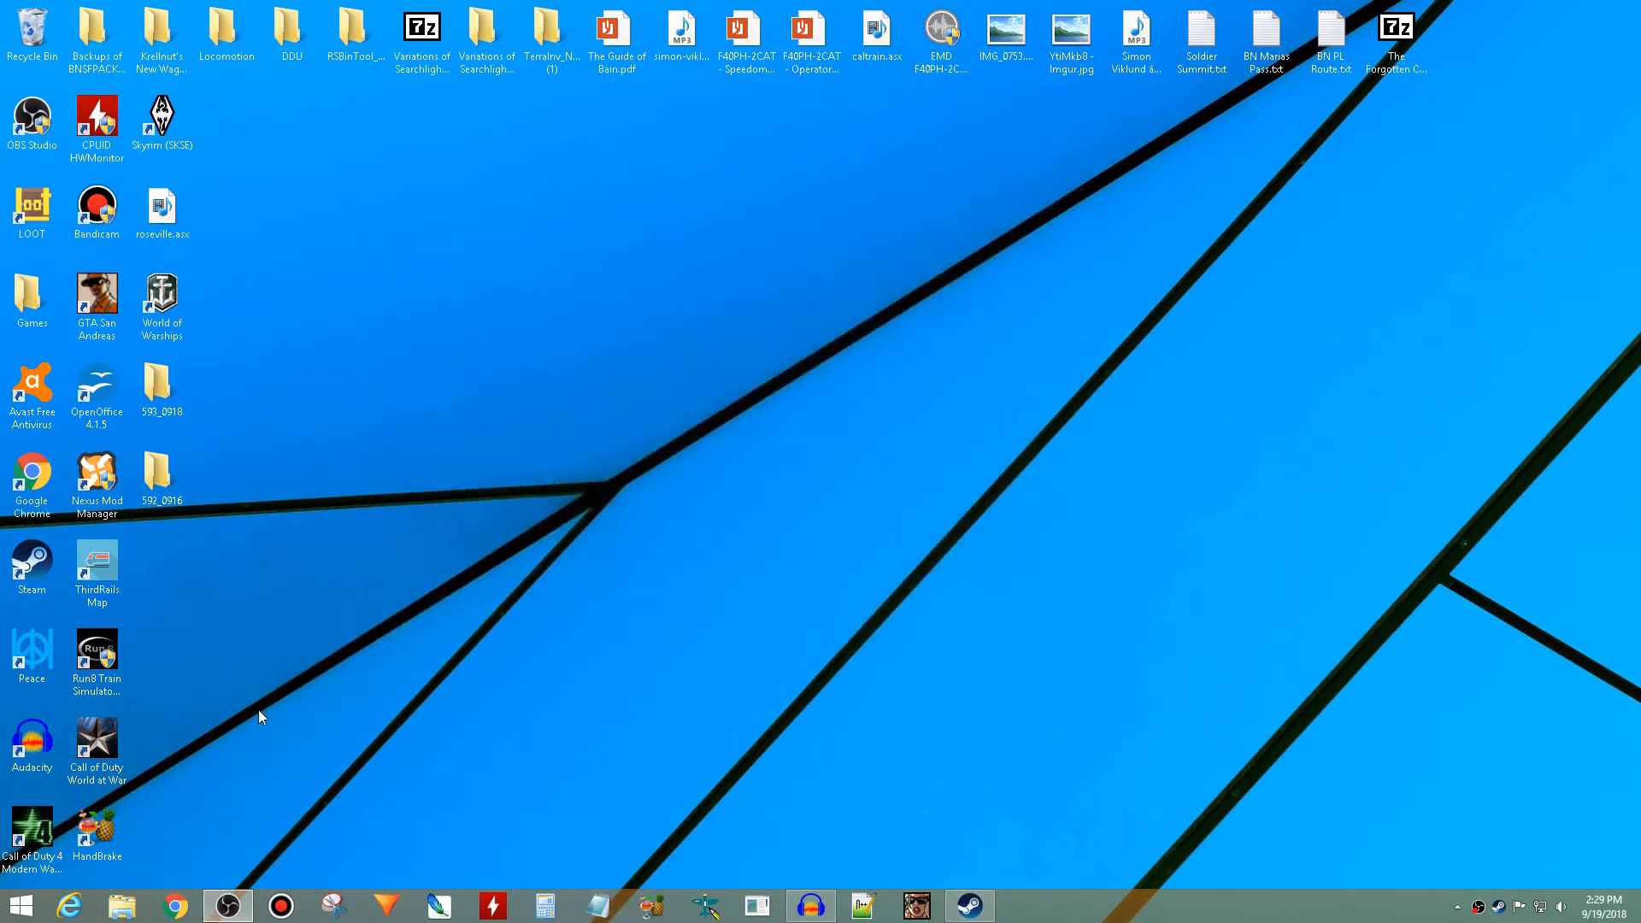
- Switch to the Steam library and launch Train Simulator
left_click(228, 906)
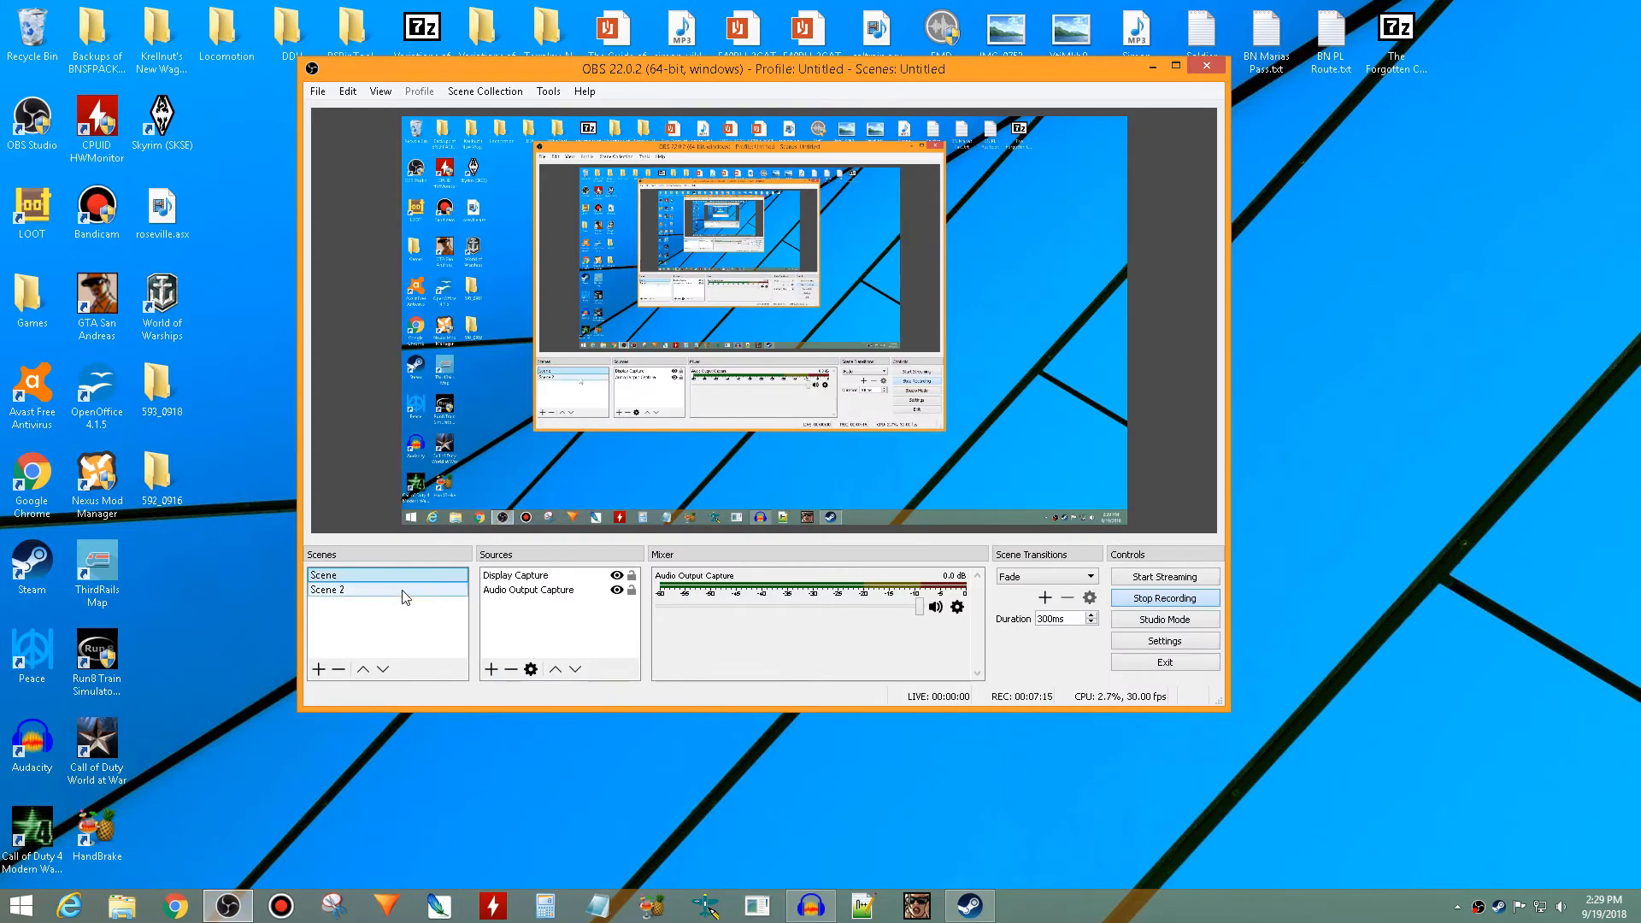
left_click(975, 906)
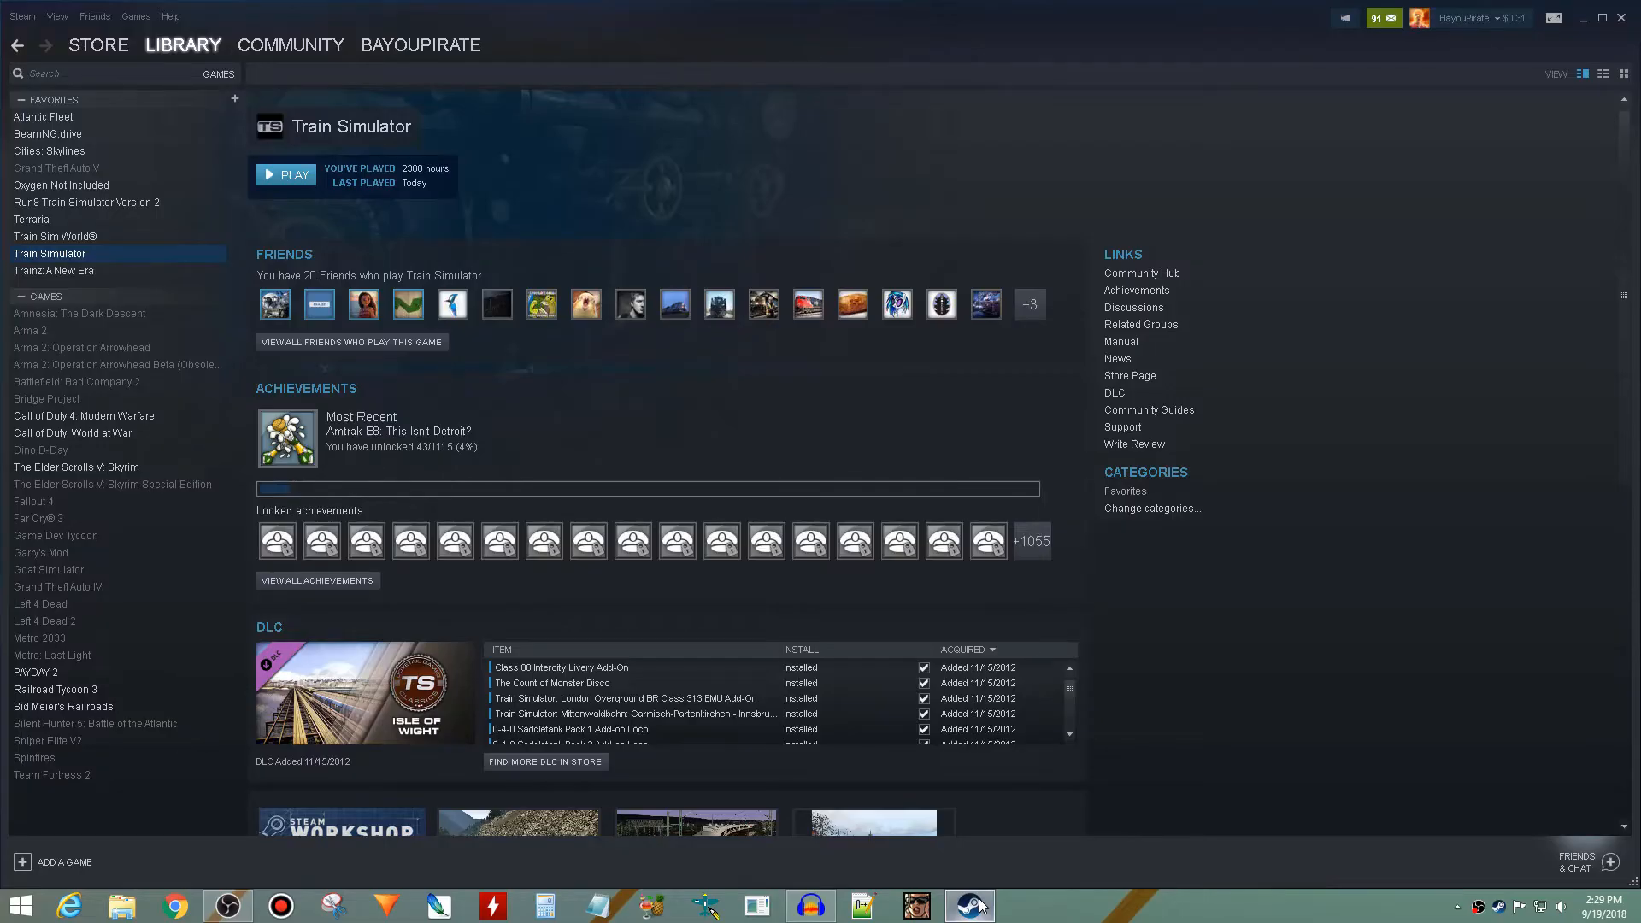
left_click(285, 177)
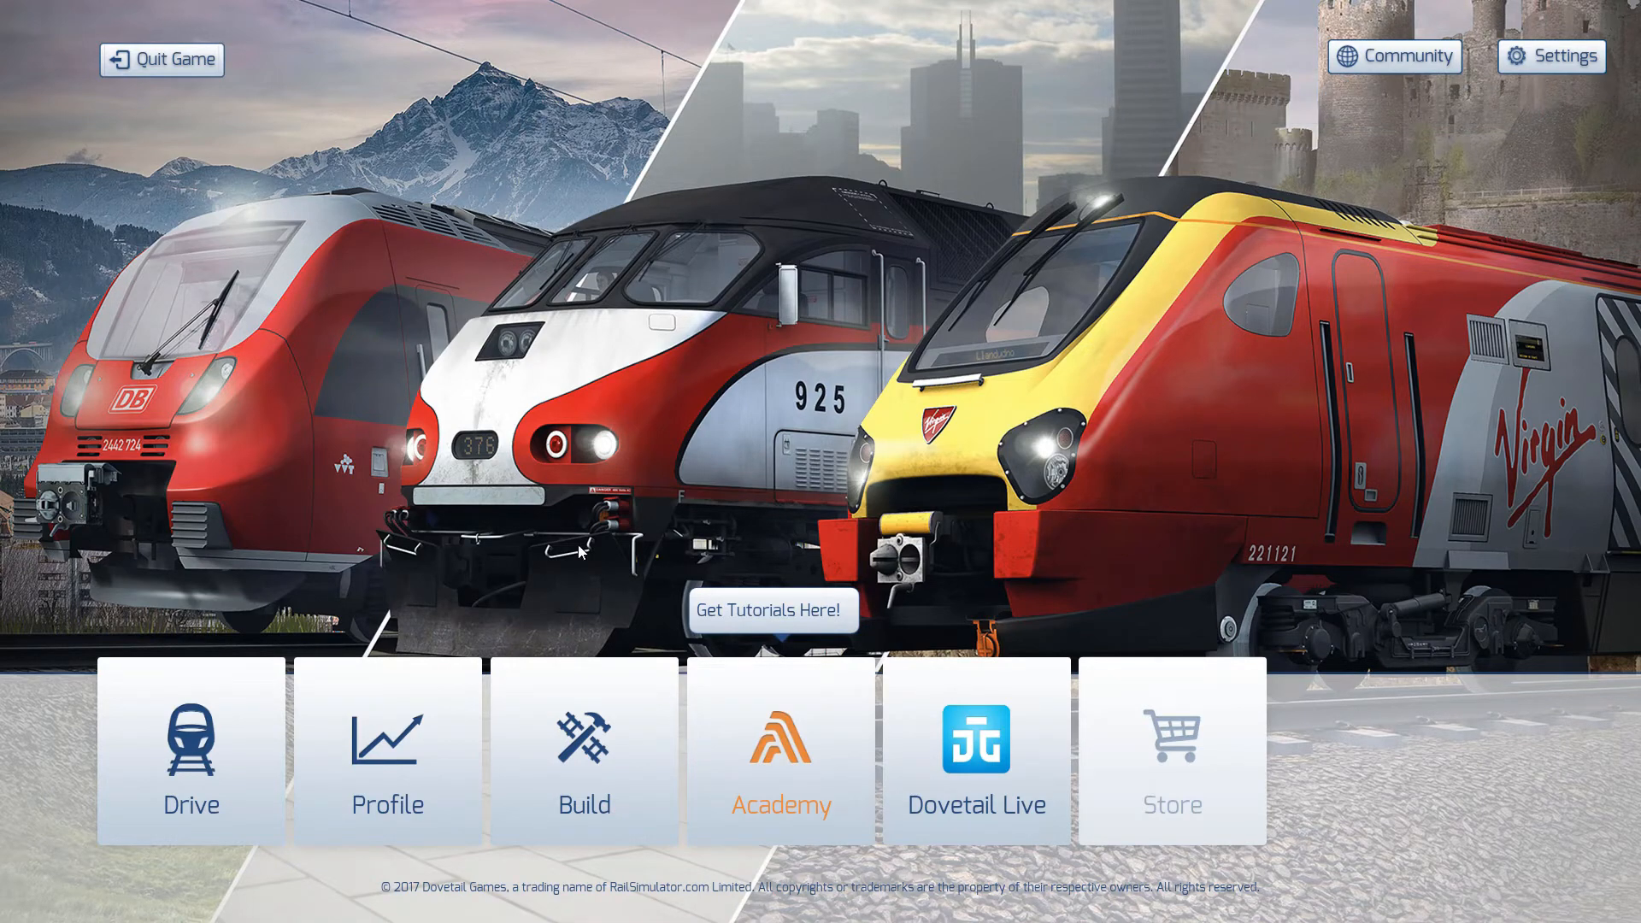
- Find the TestTraK route among the buildable scenarios and delete its existing GP9 Horn Test scenario
left_click(588, 745)
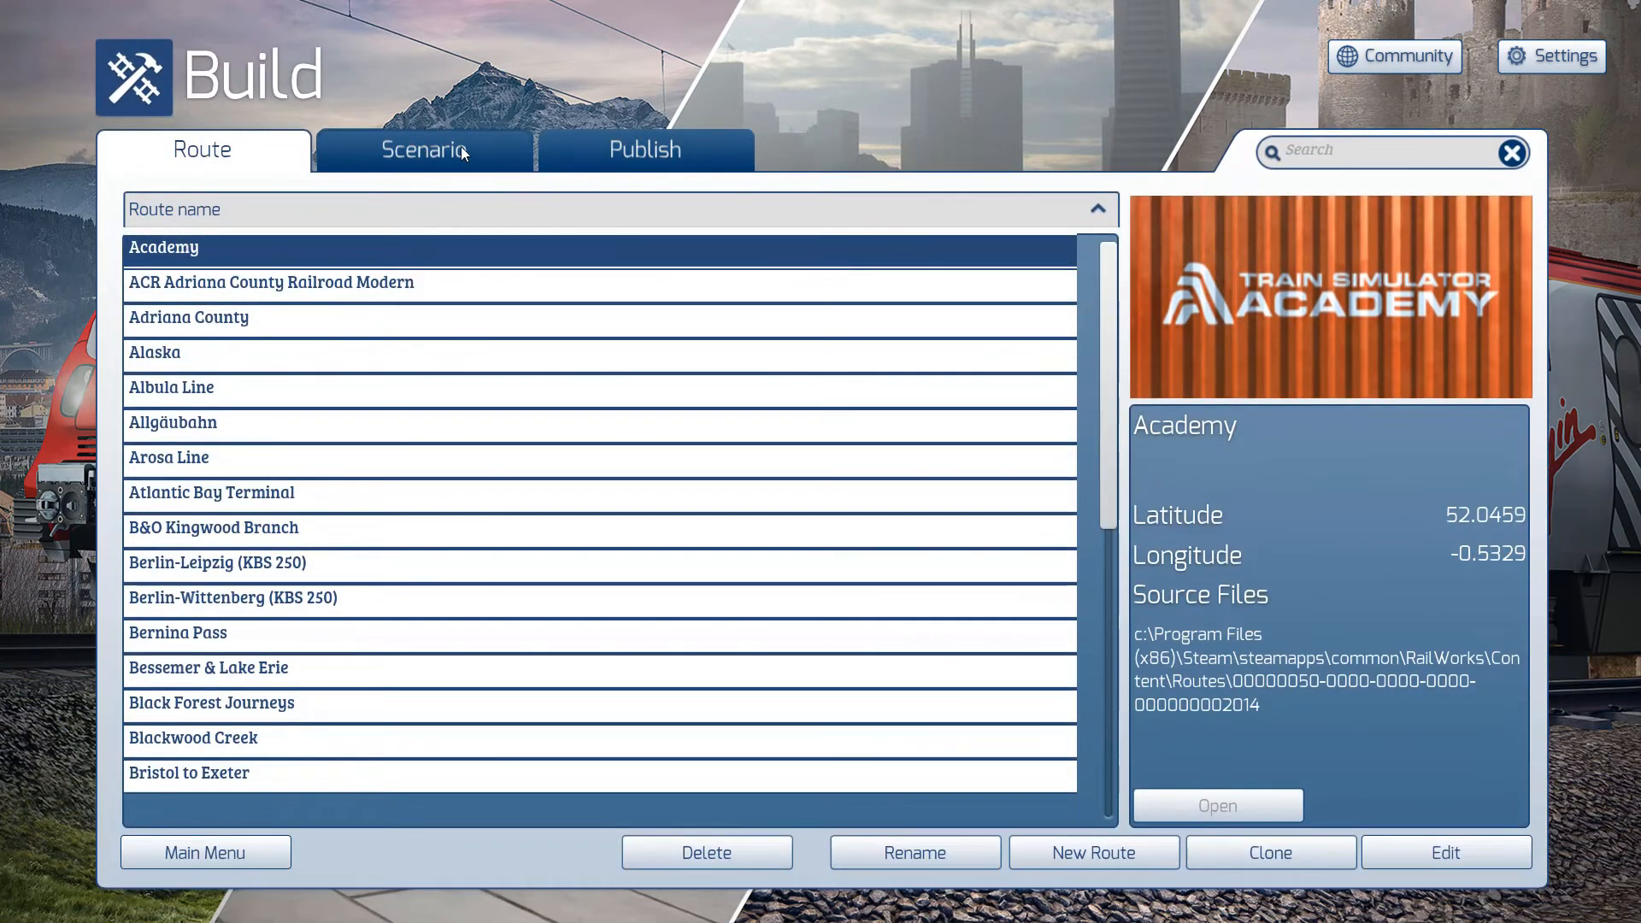
left_click(460, 148)
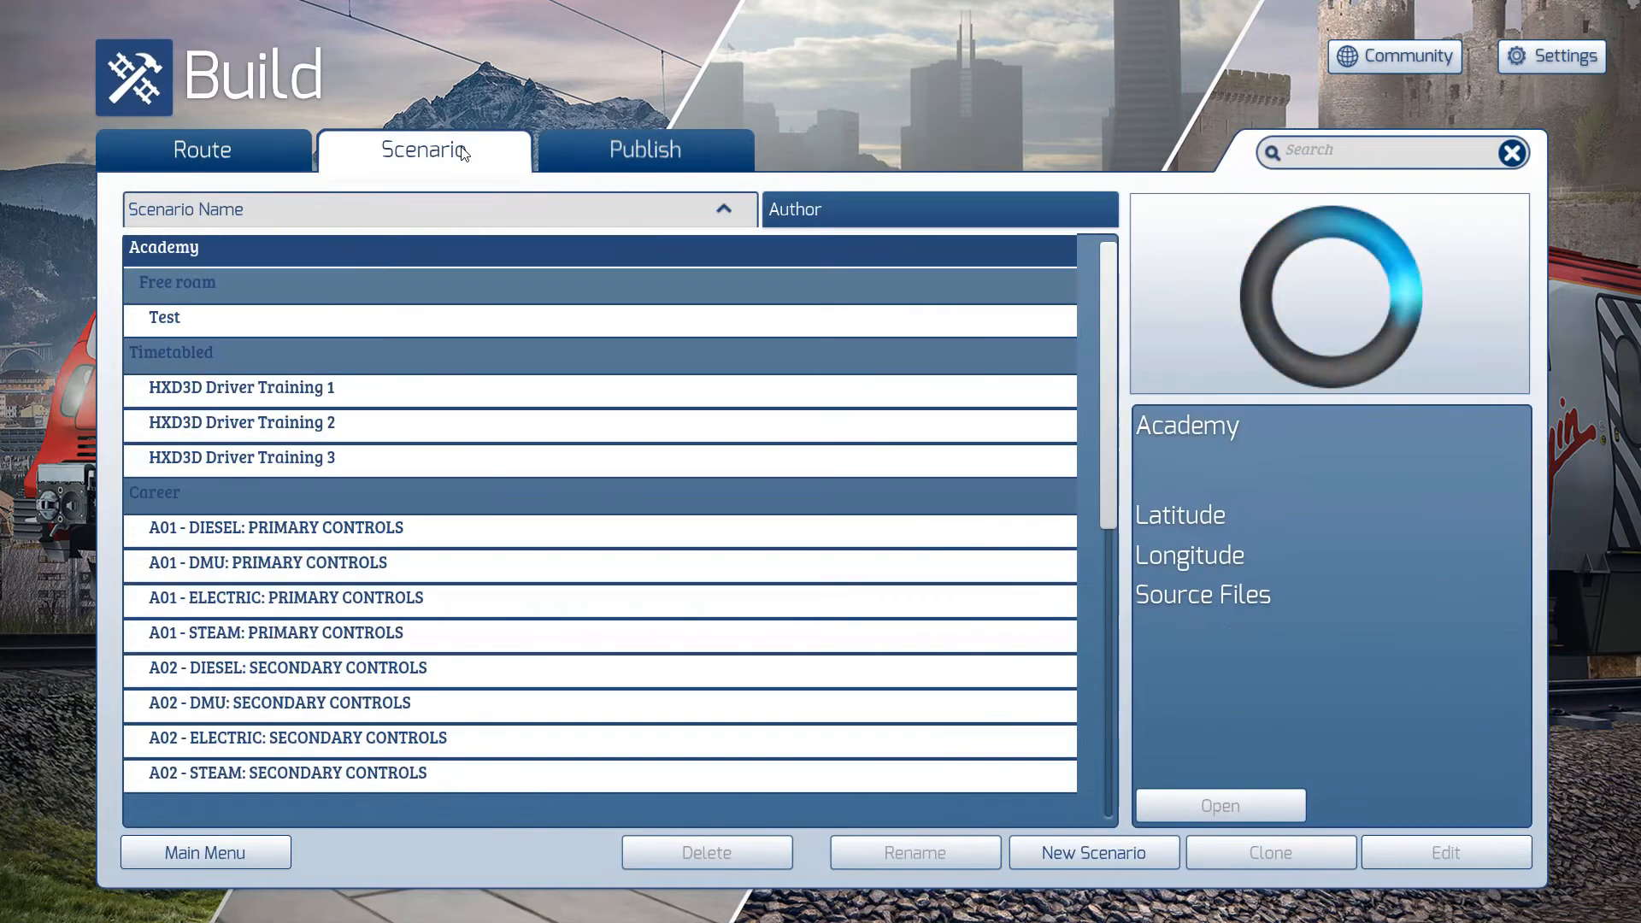
scroll(1103, 359, "down", 10)
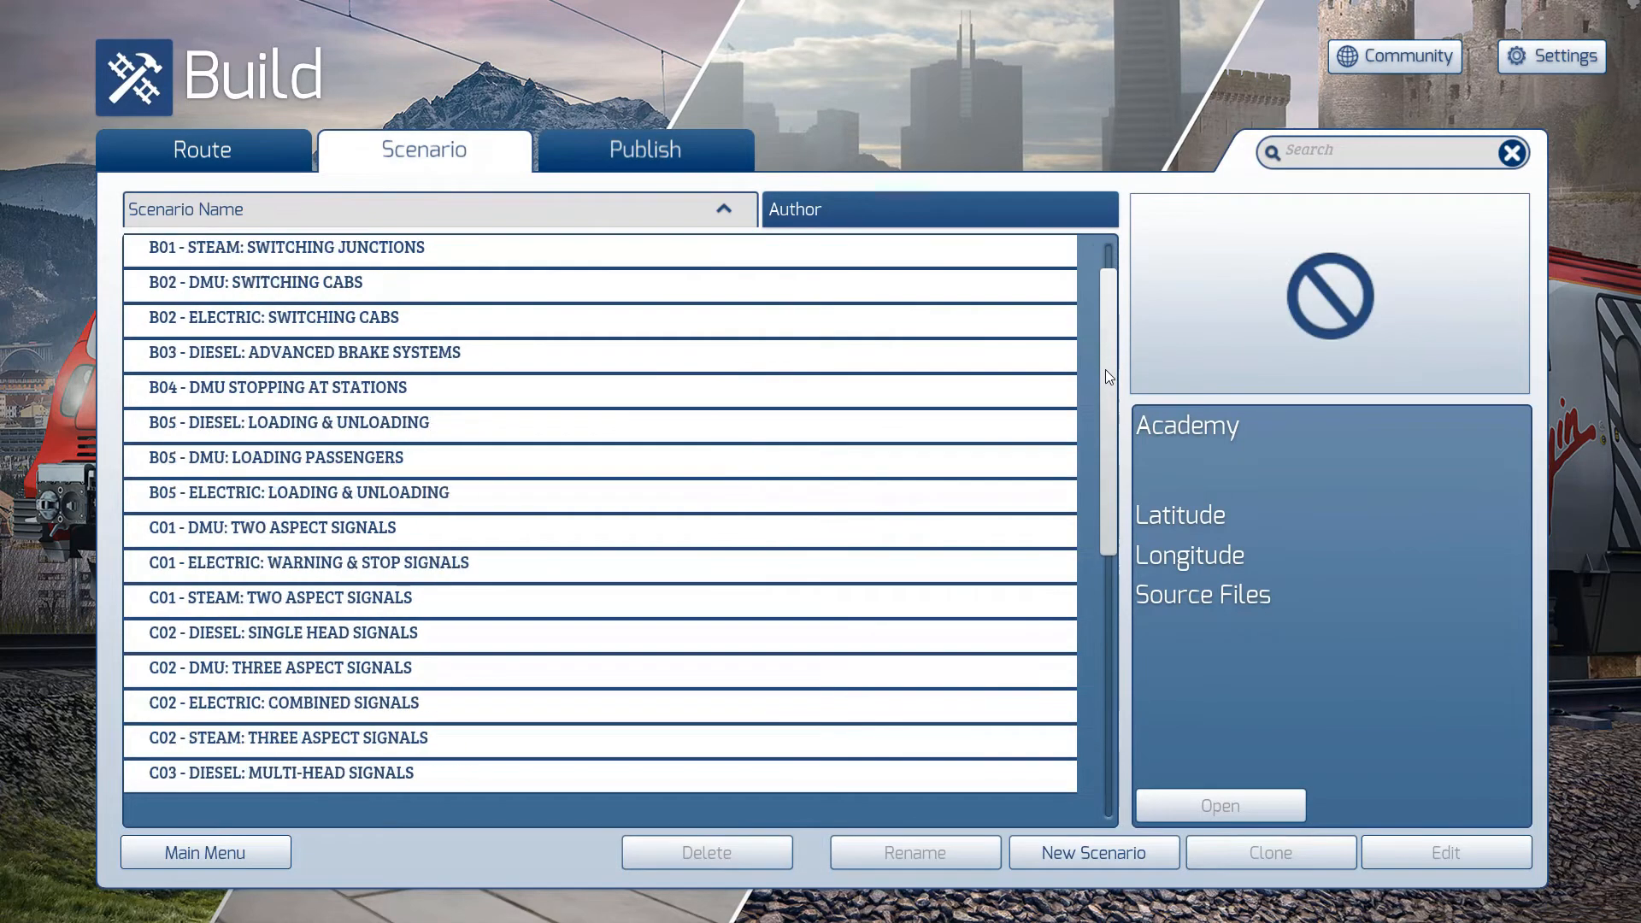
left_click_drag(1096, 447, 1110, 589)
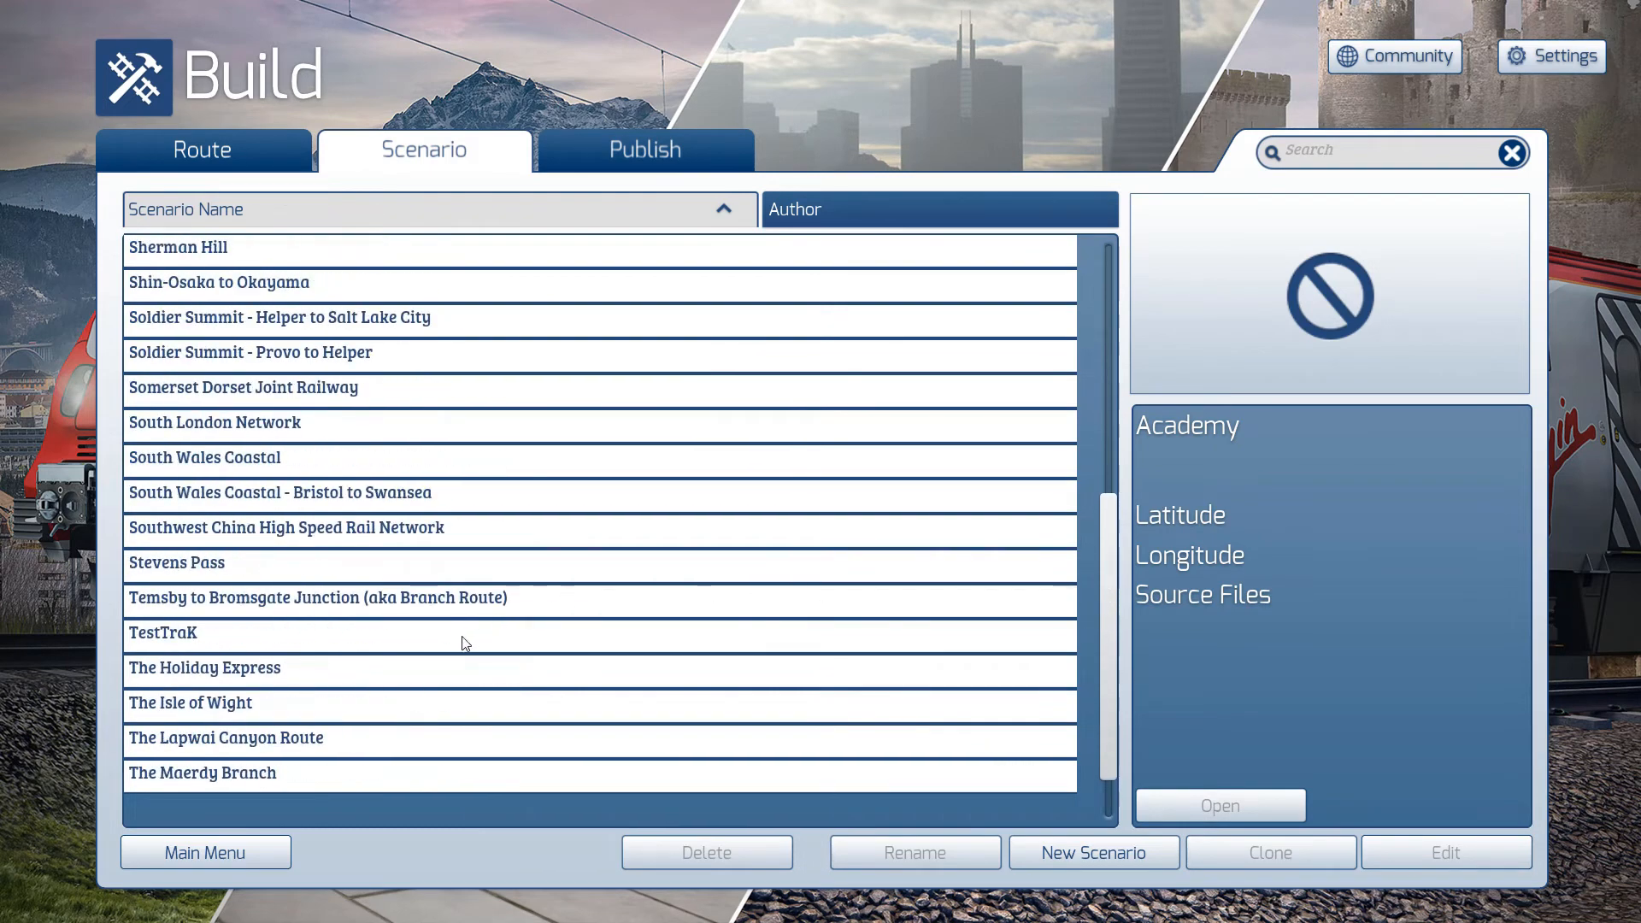
left_click(463, 639)
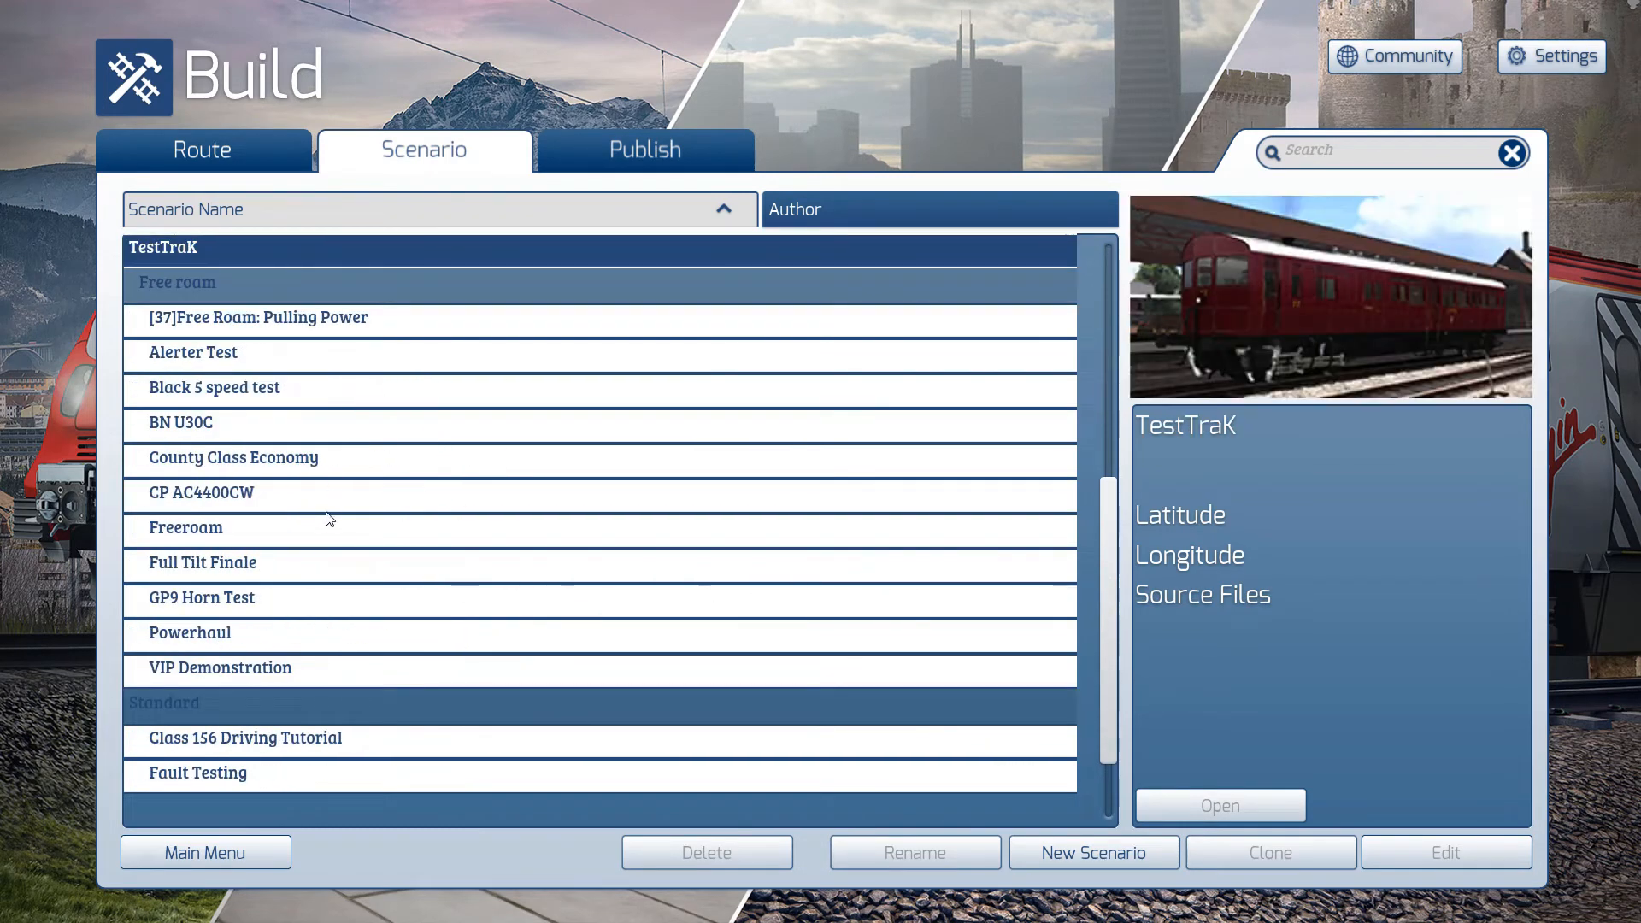
left_click(306, 609)
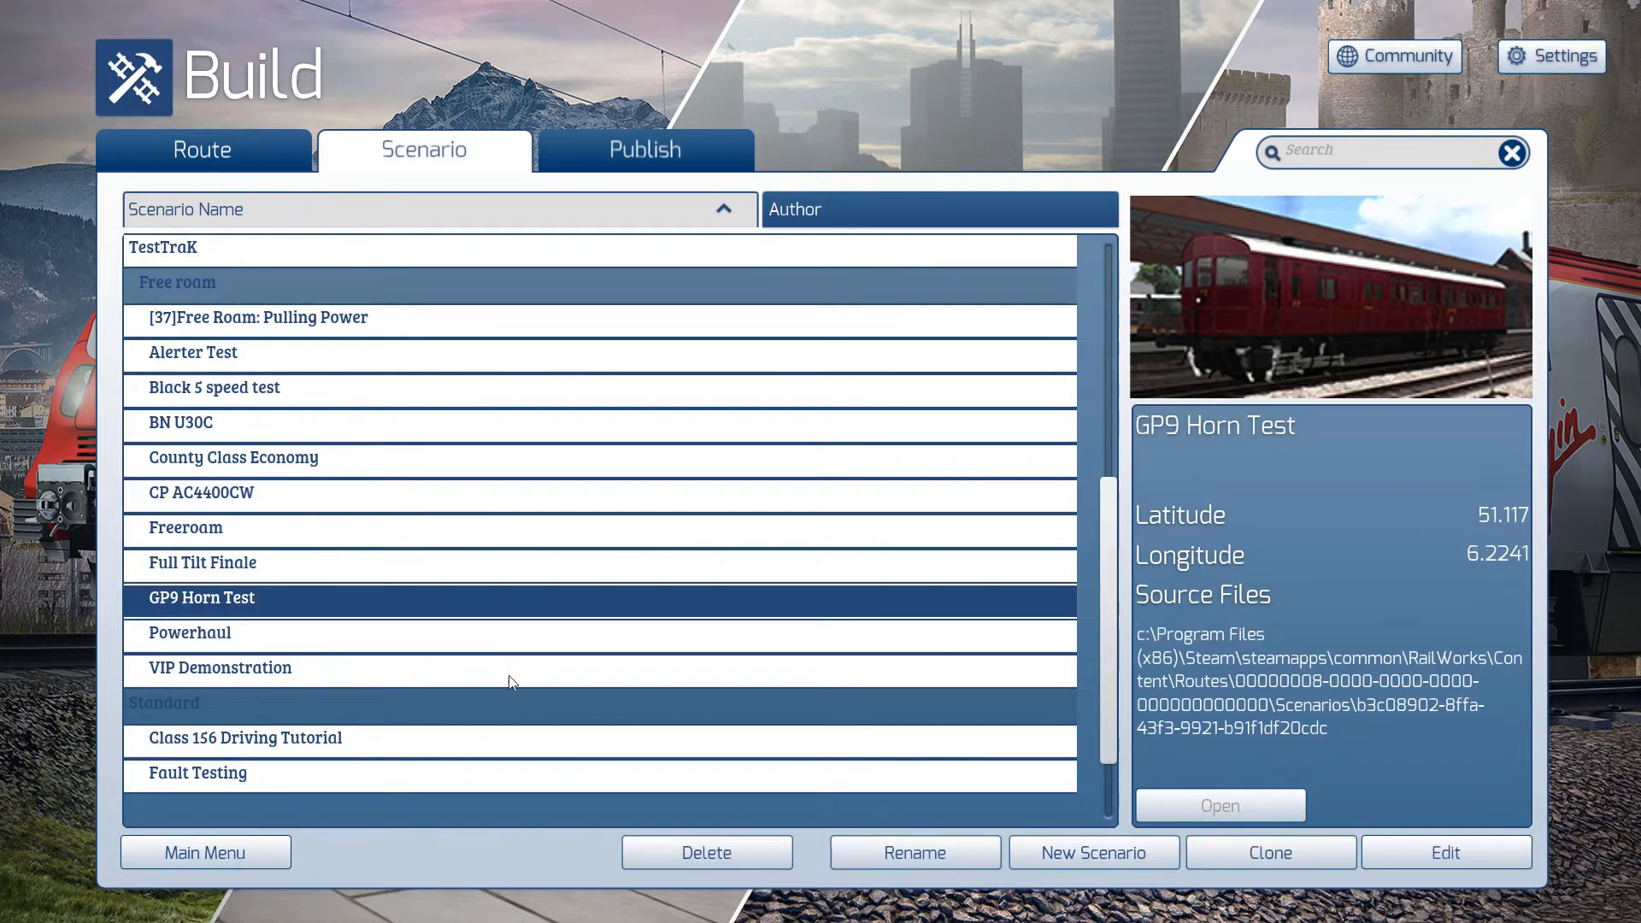
left_click(688, 852)
left_click(702, 853)
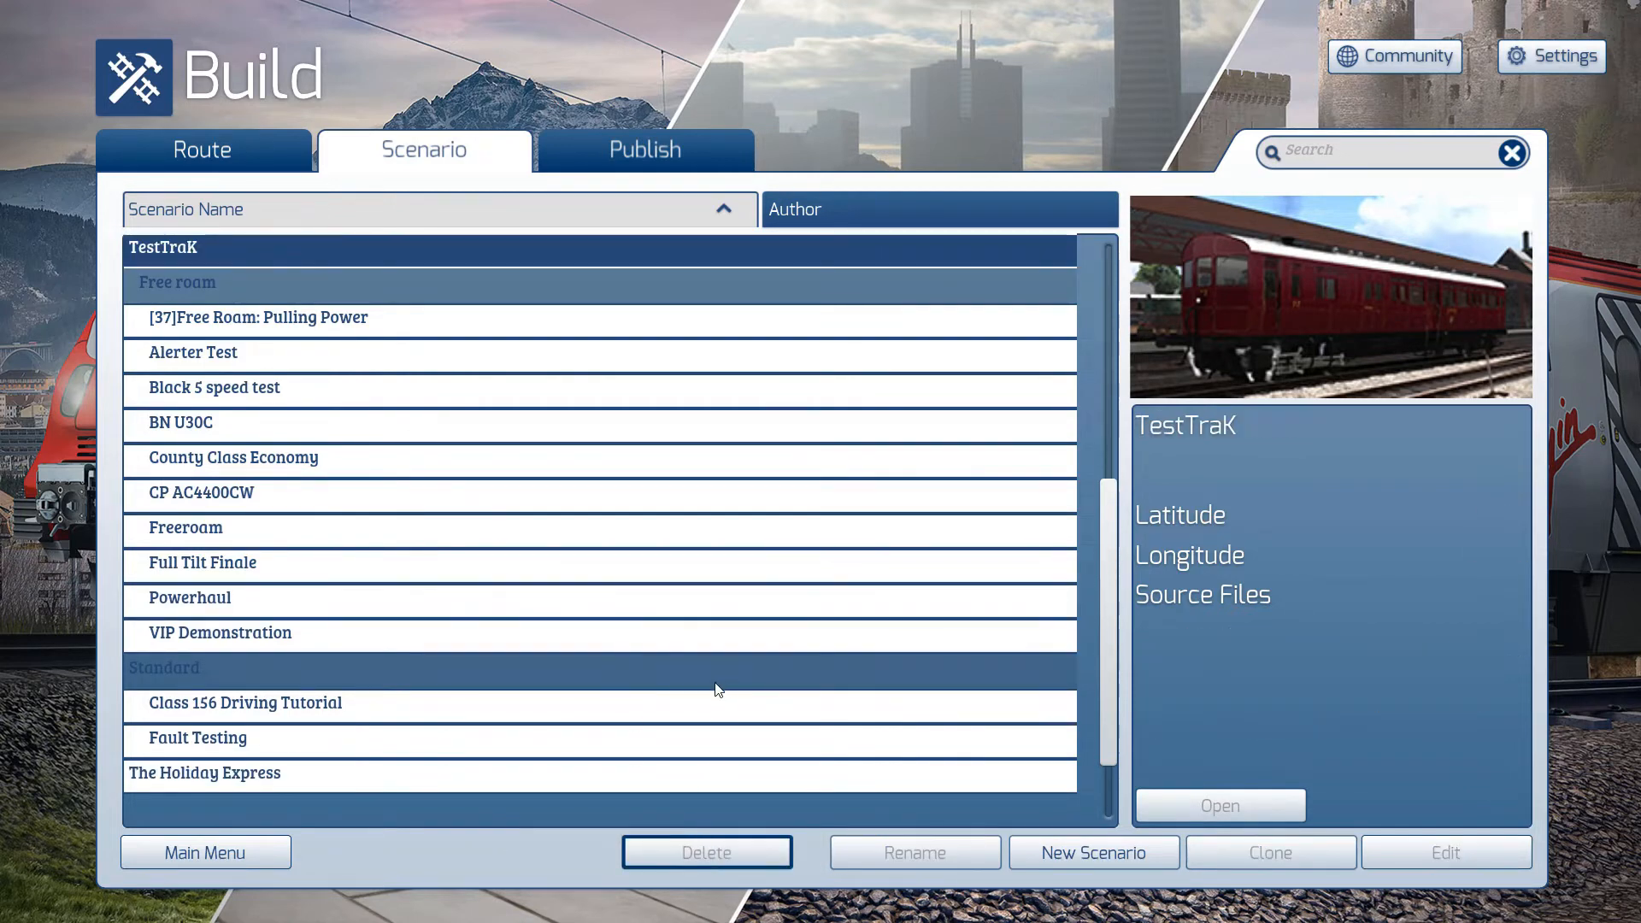
- Create a free roam scenario named GP9 Horn Test at the TestTraK route origin
left_click(1069, 855)
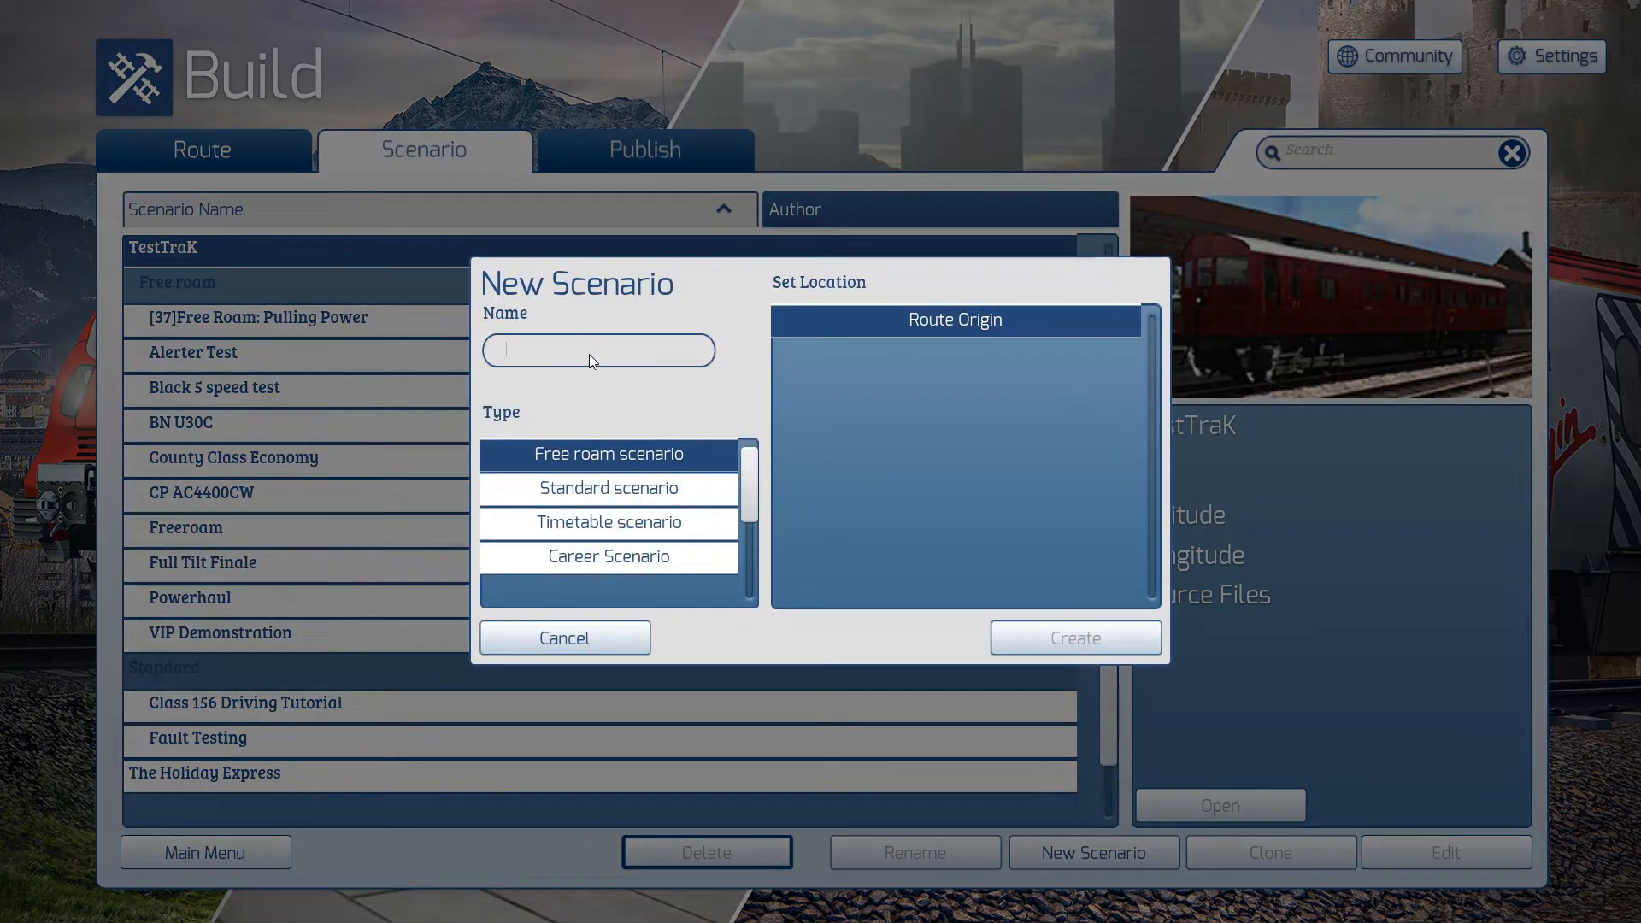
type("GP9 Horn Test")
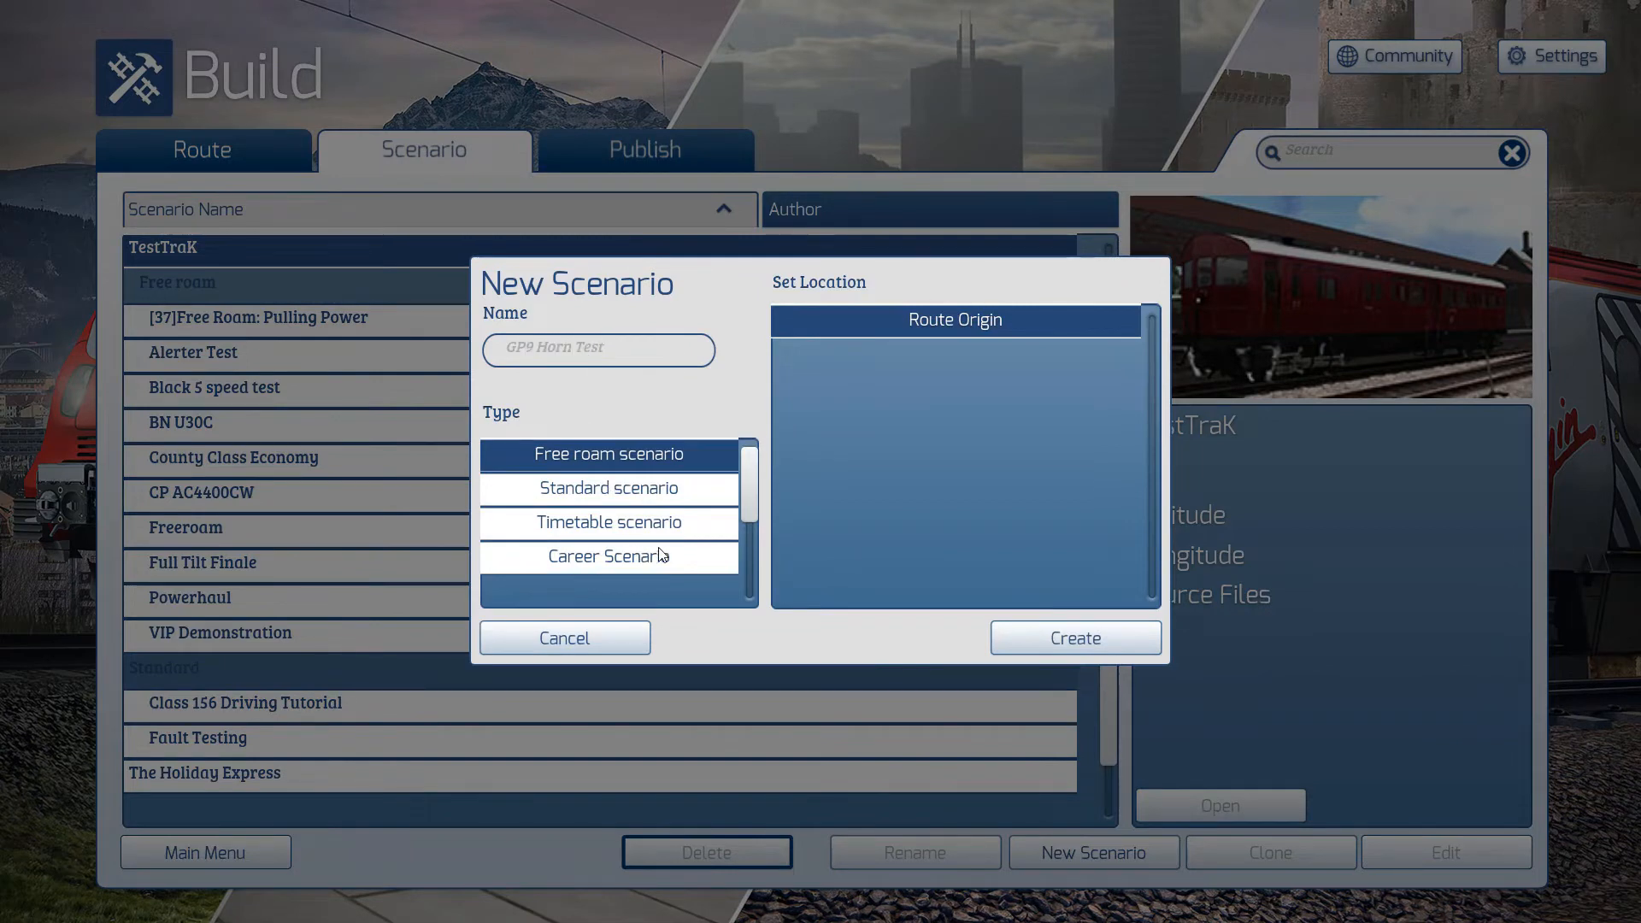
left_click(1040, 647)
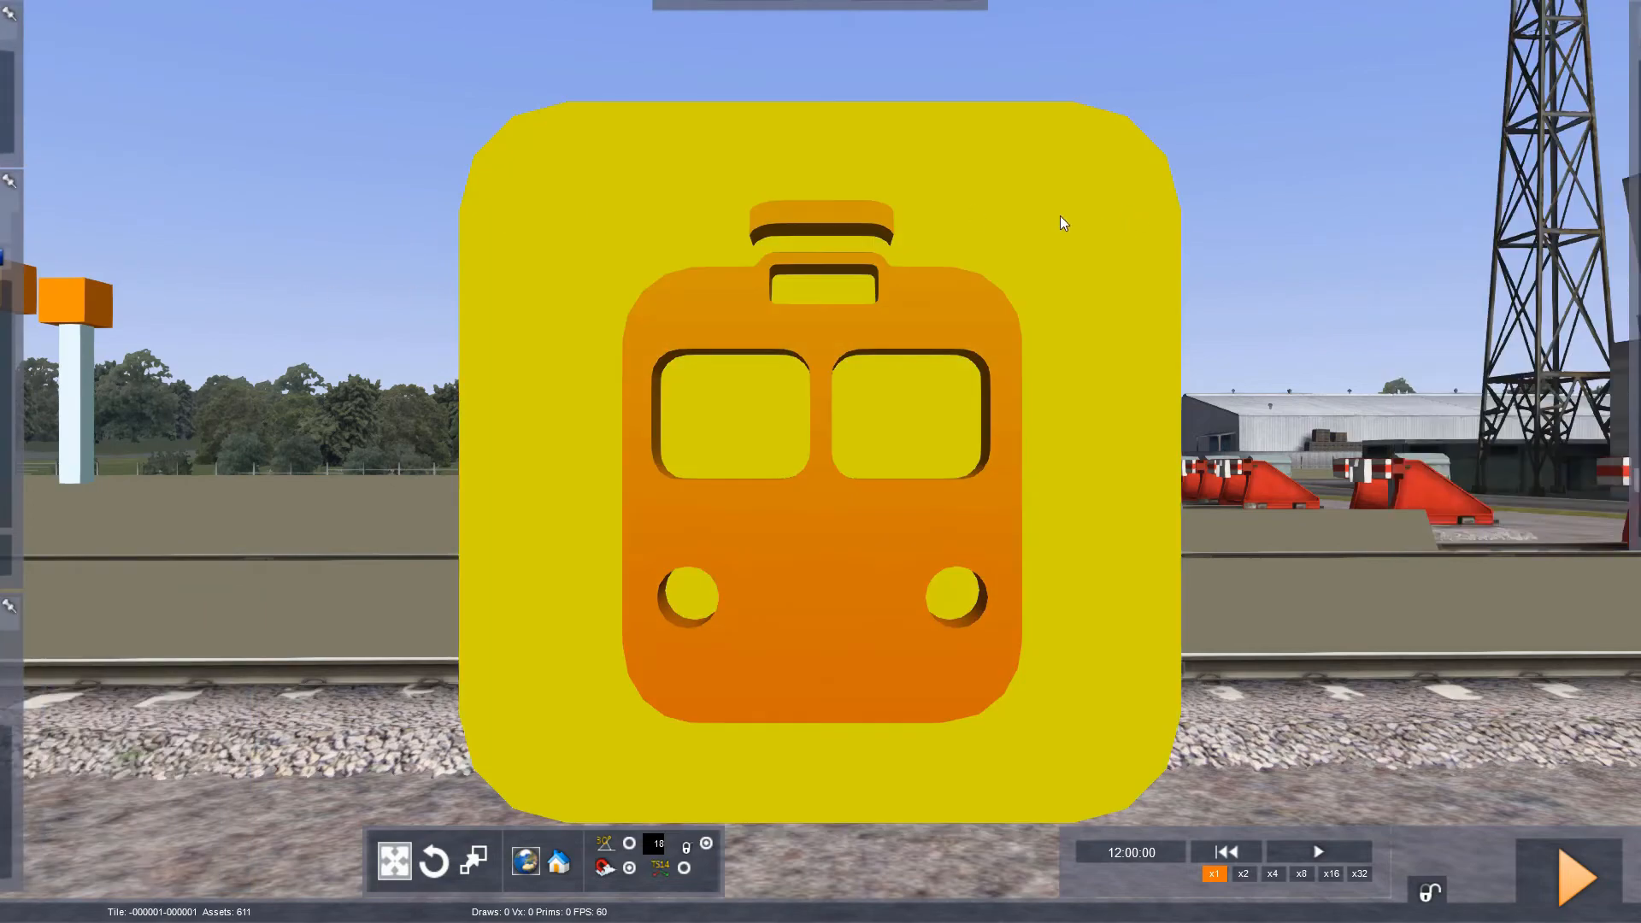
- Keep the scenario editor's flyouts open and bring up the object set filter for rolling stock
left_click_drag(708, 257, 693, 479)
key("Down")
key("Down")
mouse_move(33, 12)
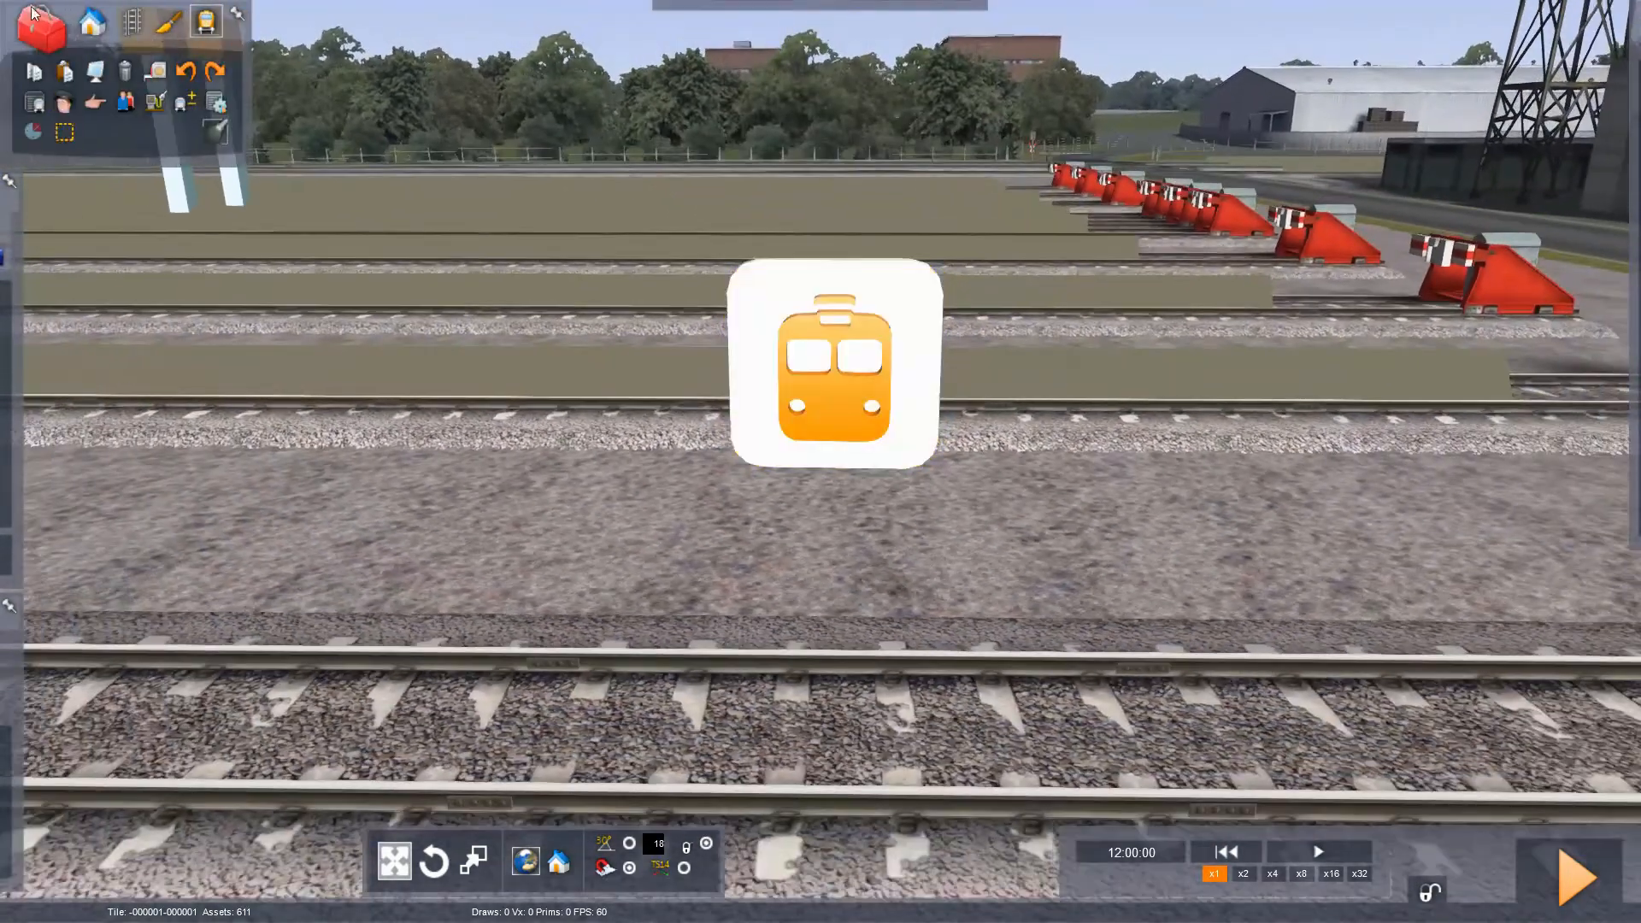
mouse_move(219, 171)
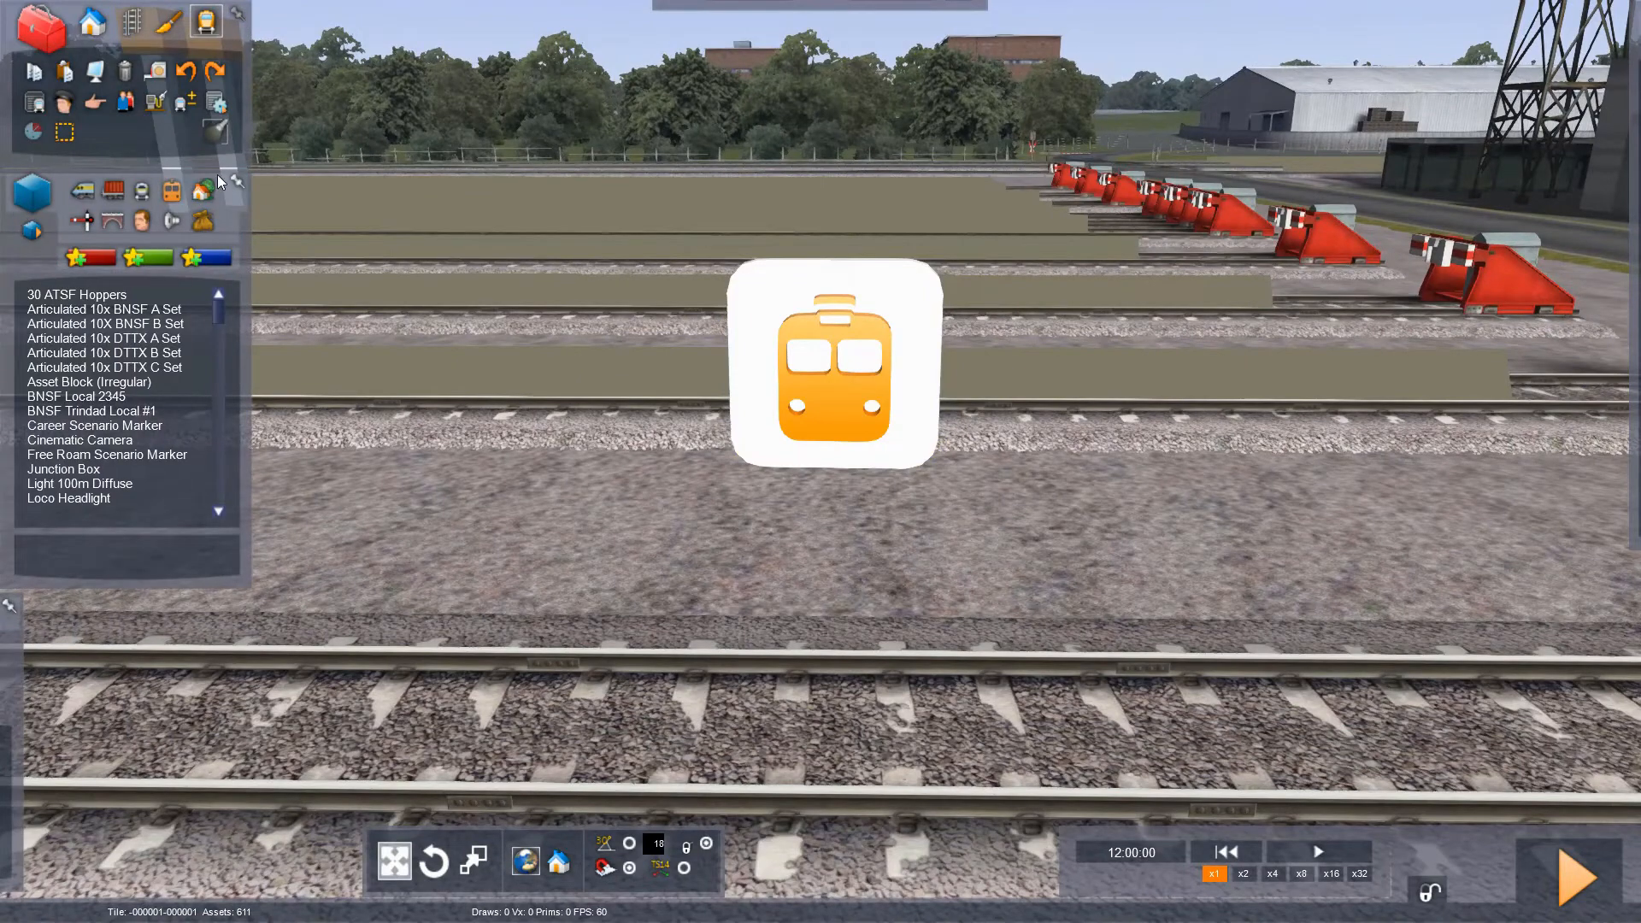
mouse_move(55, 618)
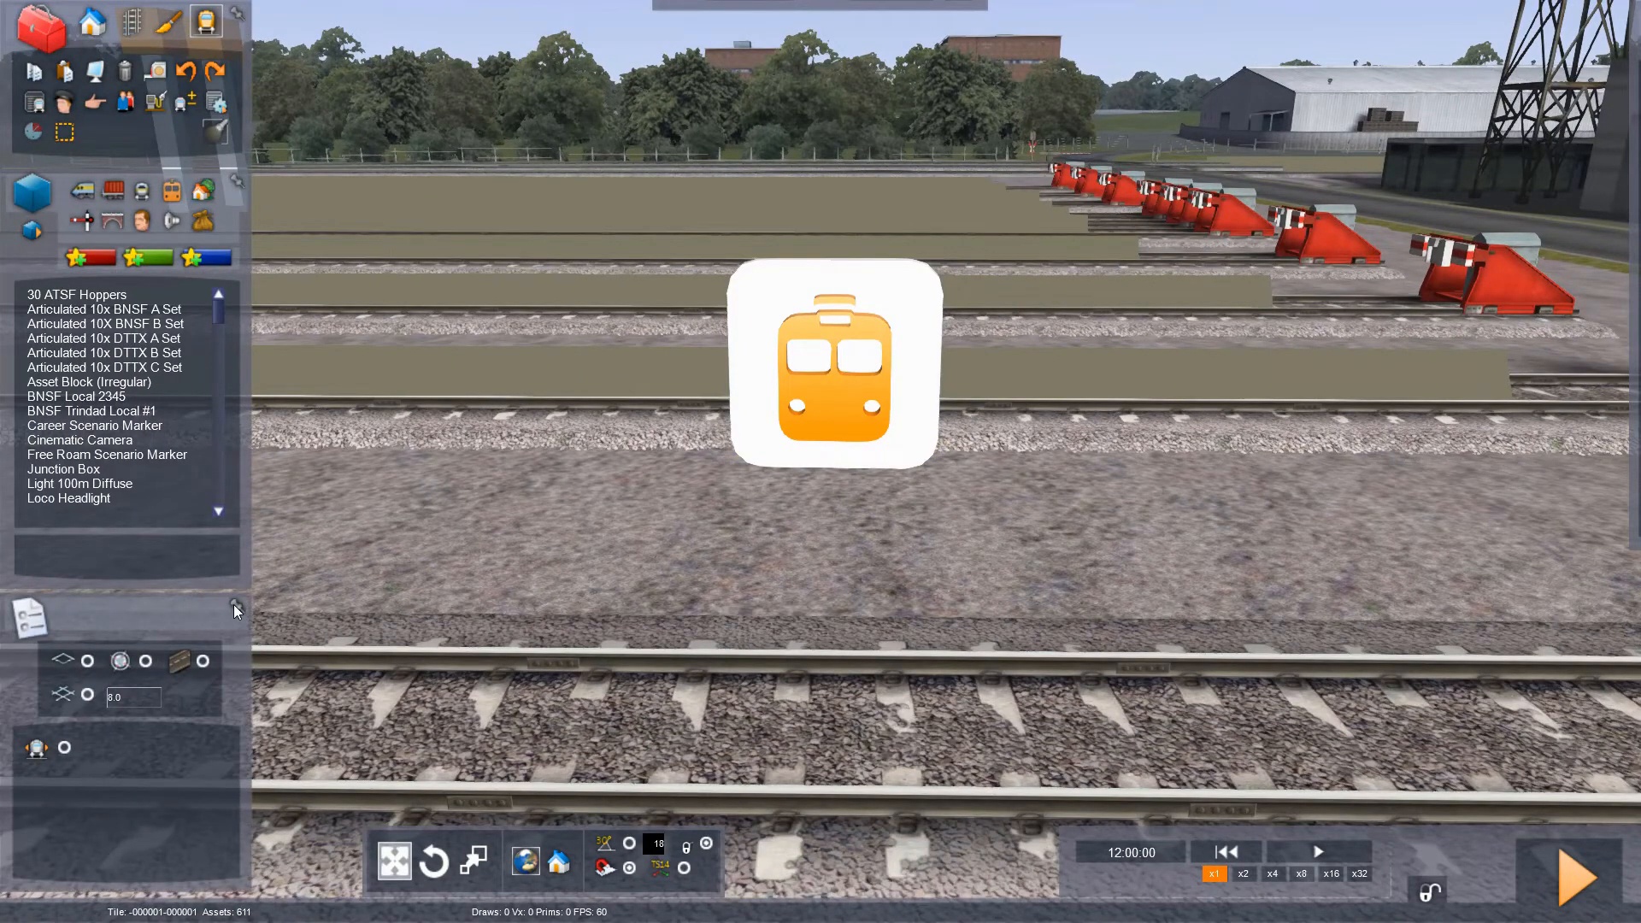
mouse_move(1616, 37)
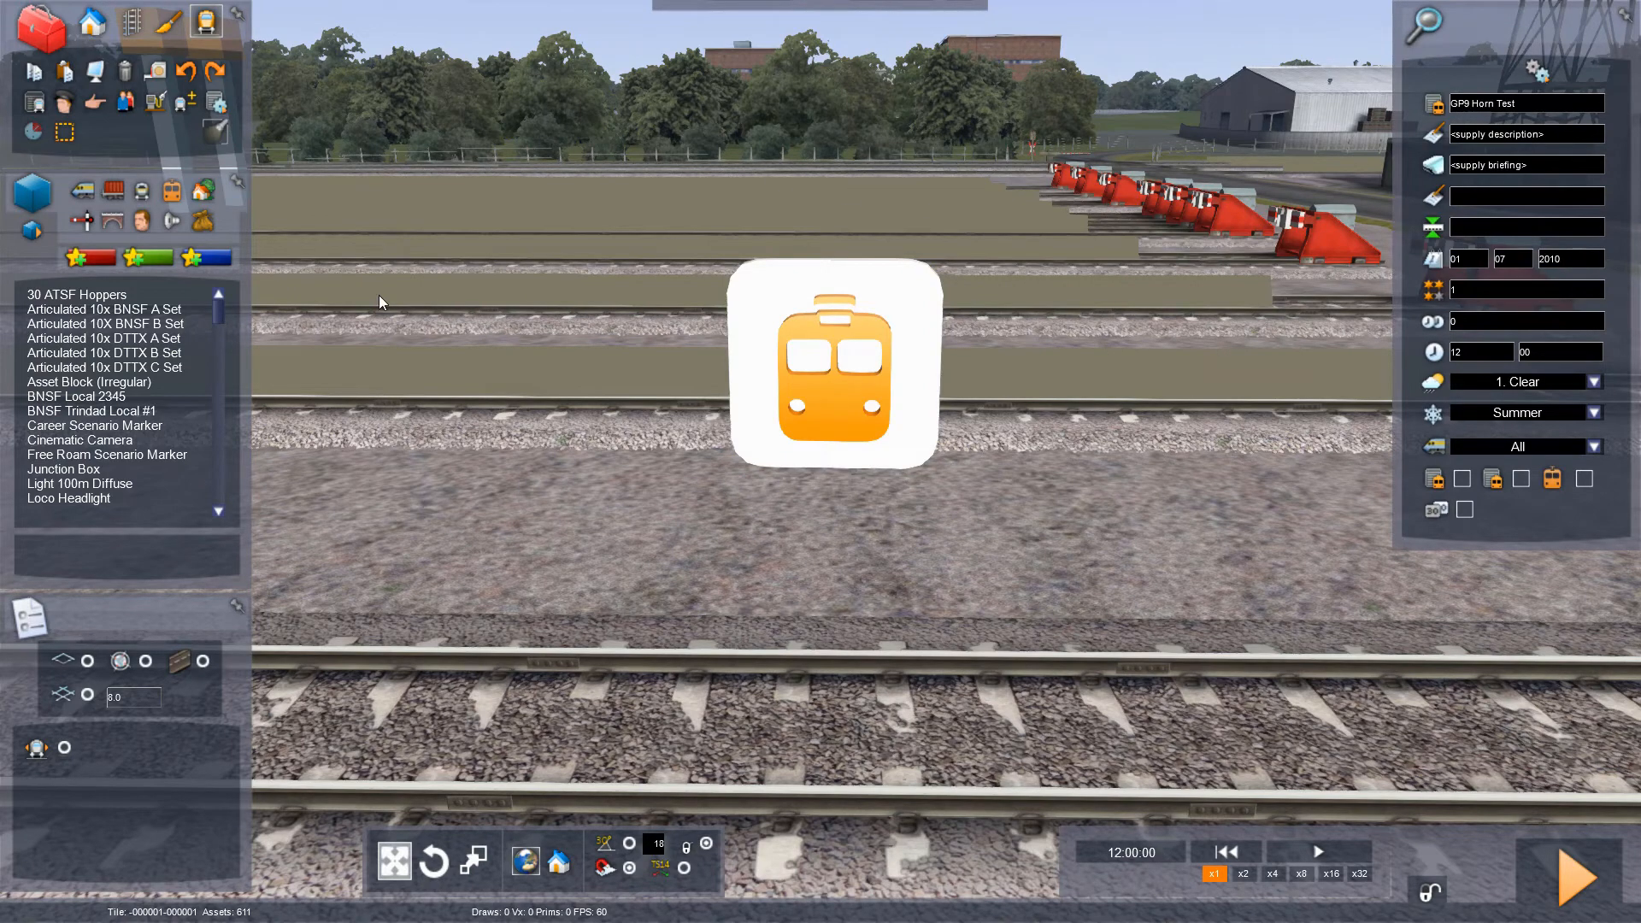
key("Right")
left_click(76, 199)
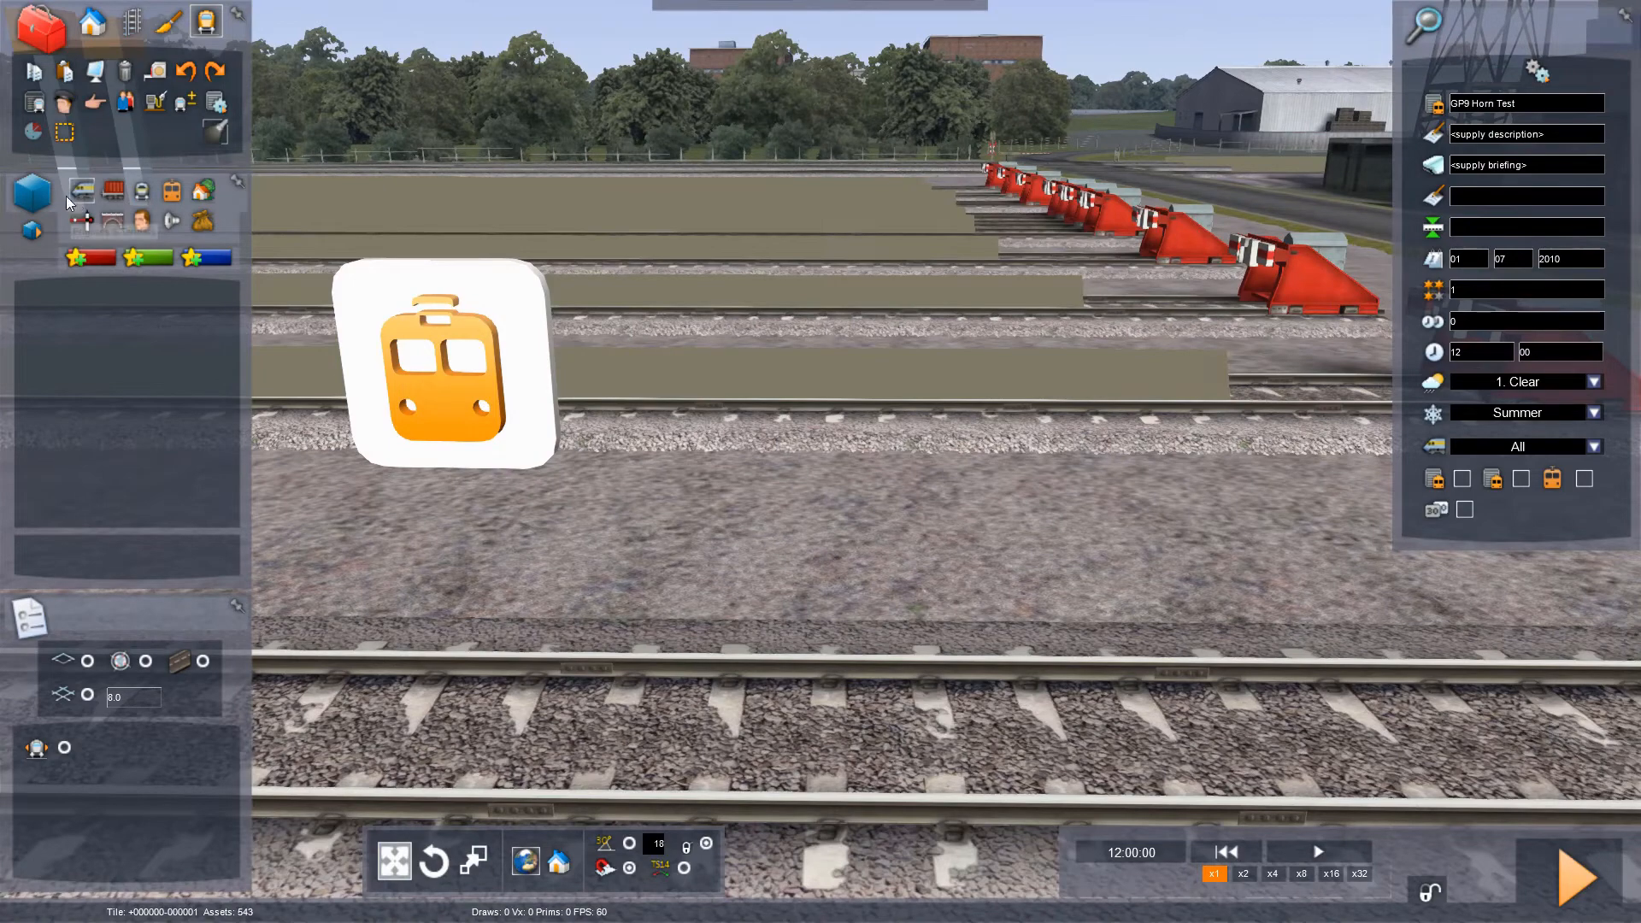
left_click(34, 231)
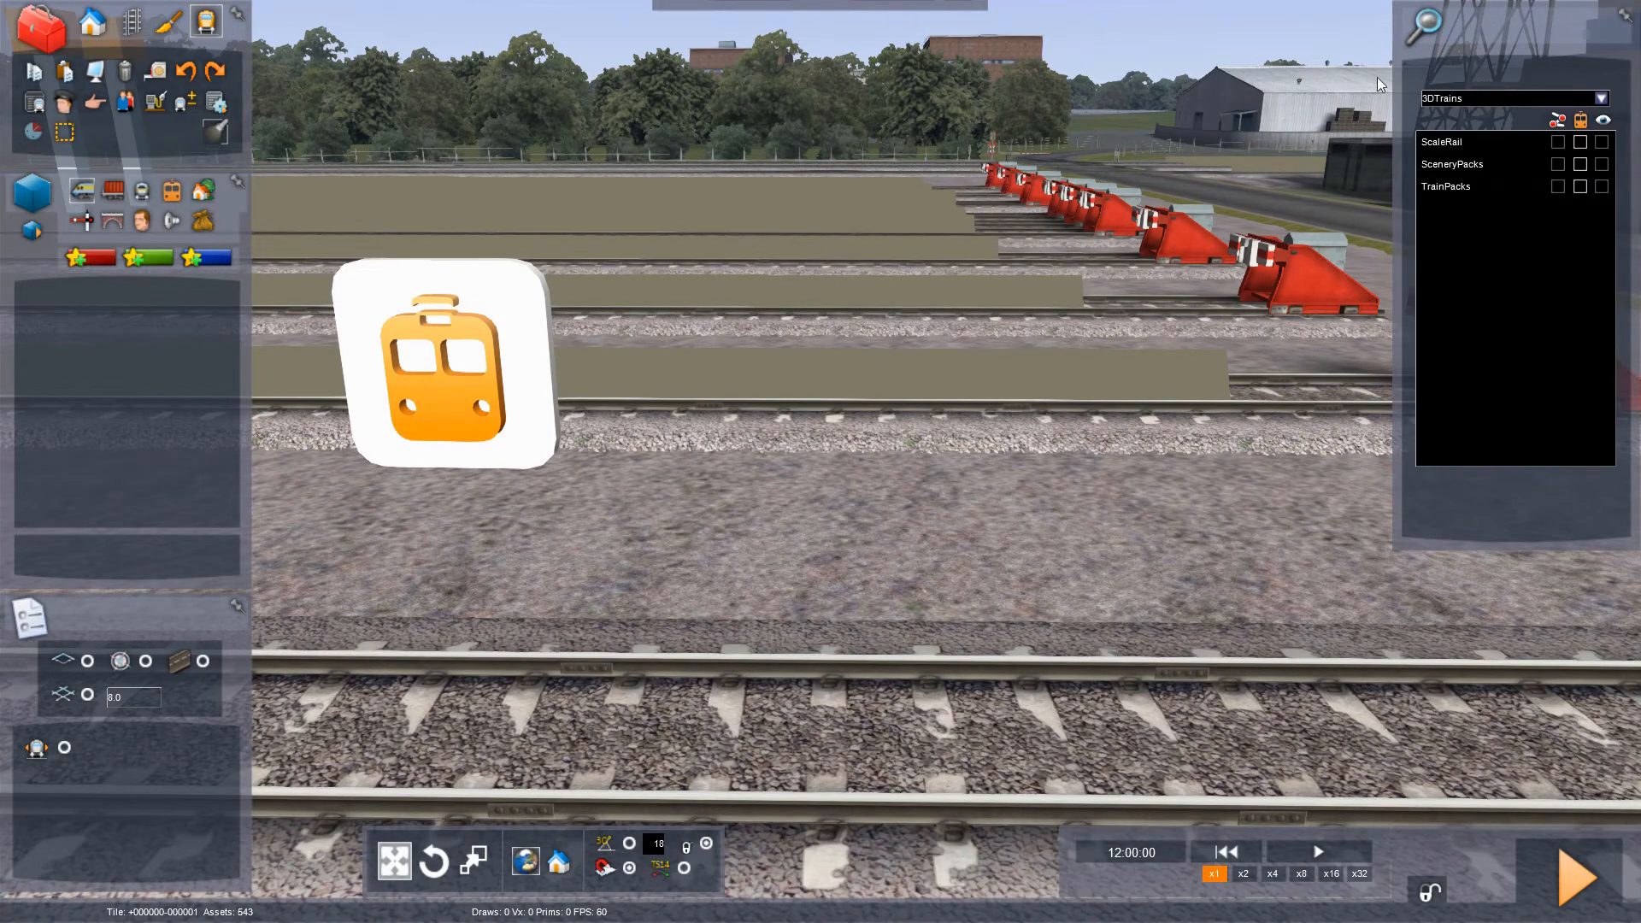
- Choose MLWAudio as the provider in the object set filter and look through its product sets
left_click(1602, 99)
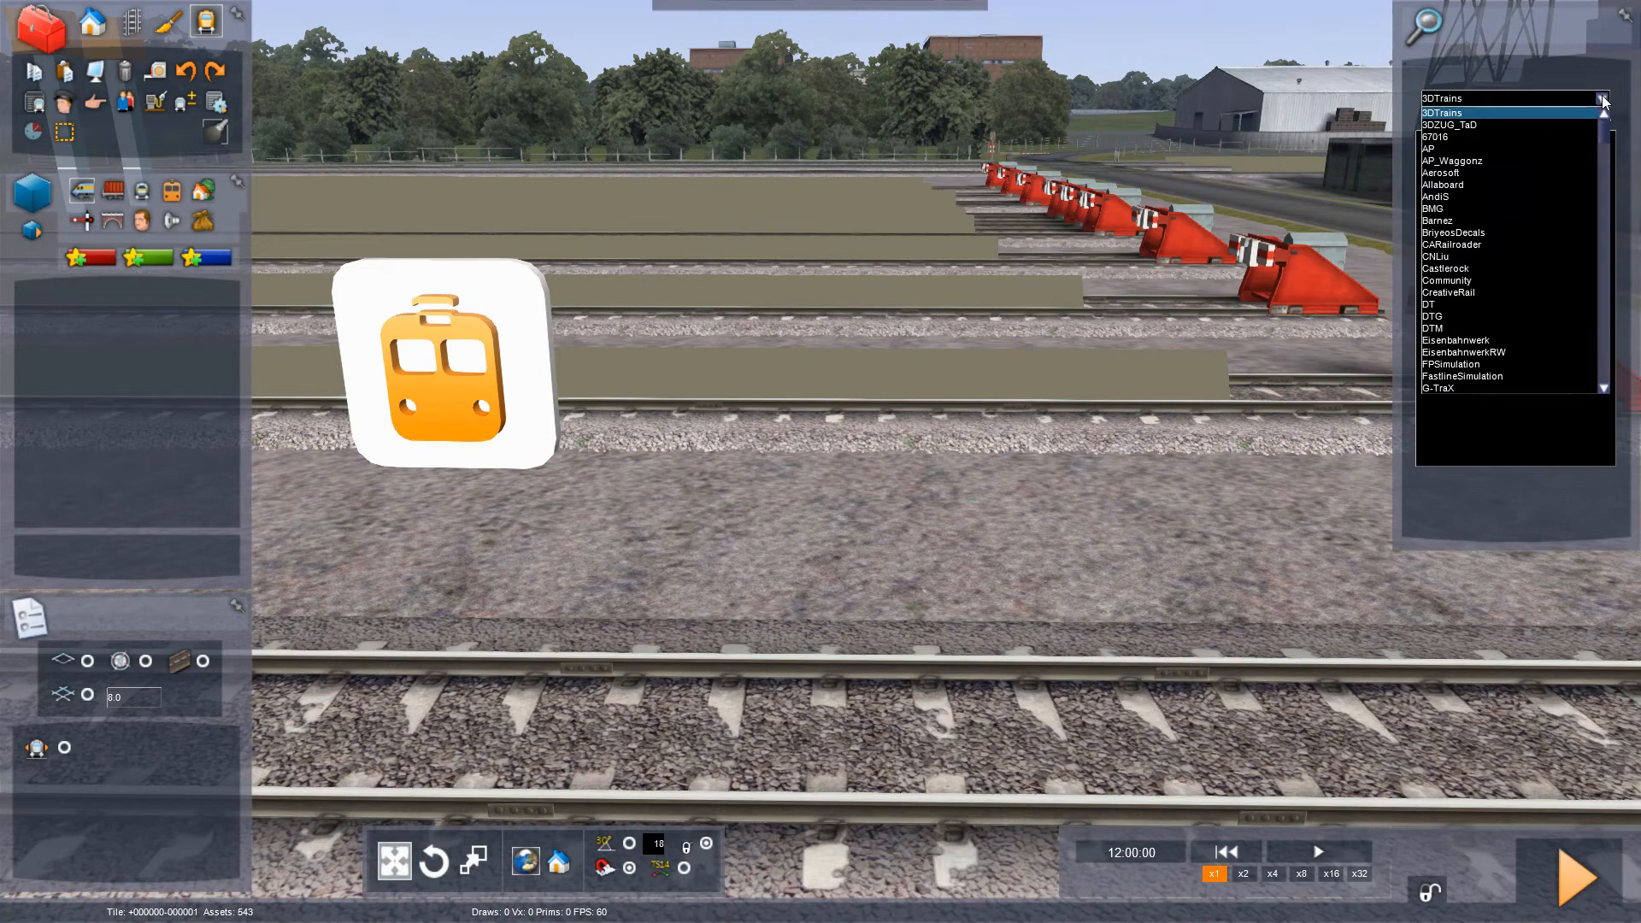
scroll(1571, 111, "down", 8)
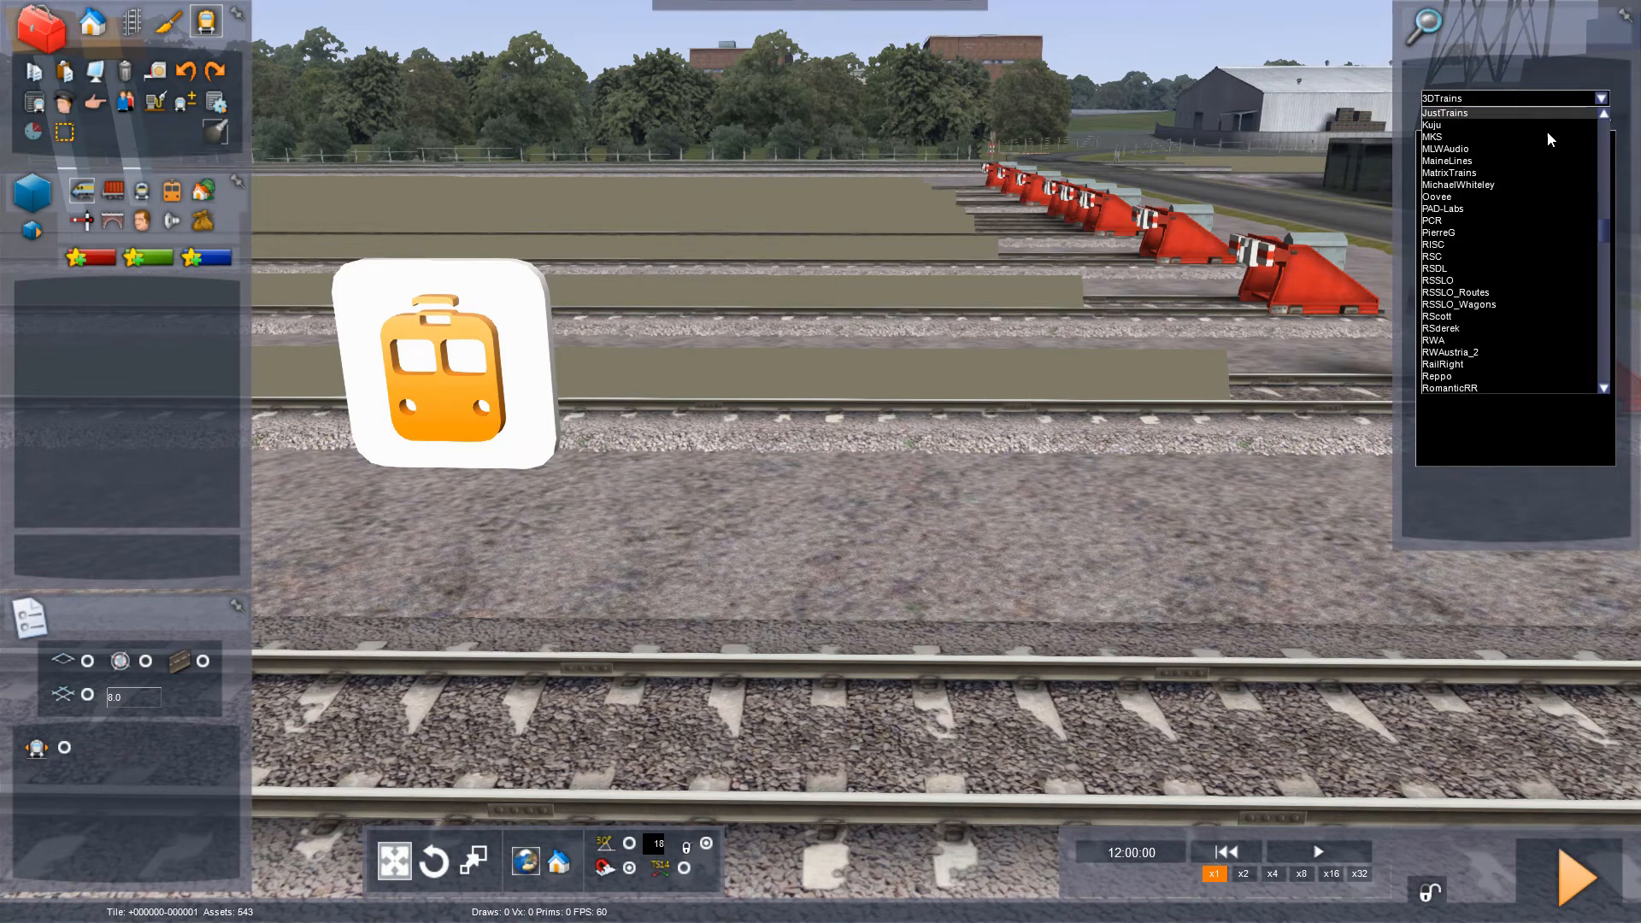
left_click(1496, 150)
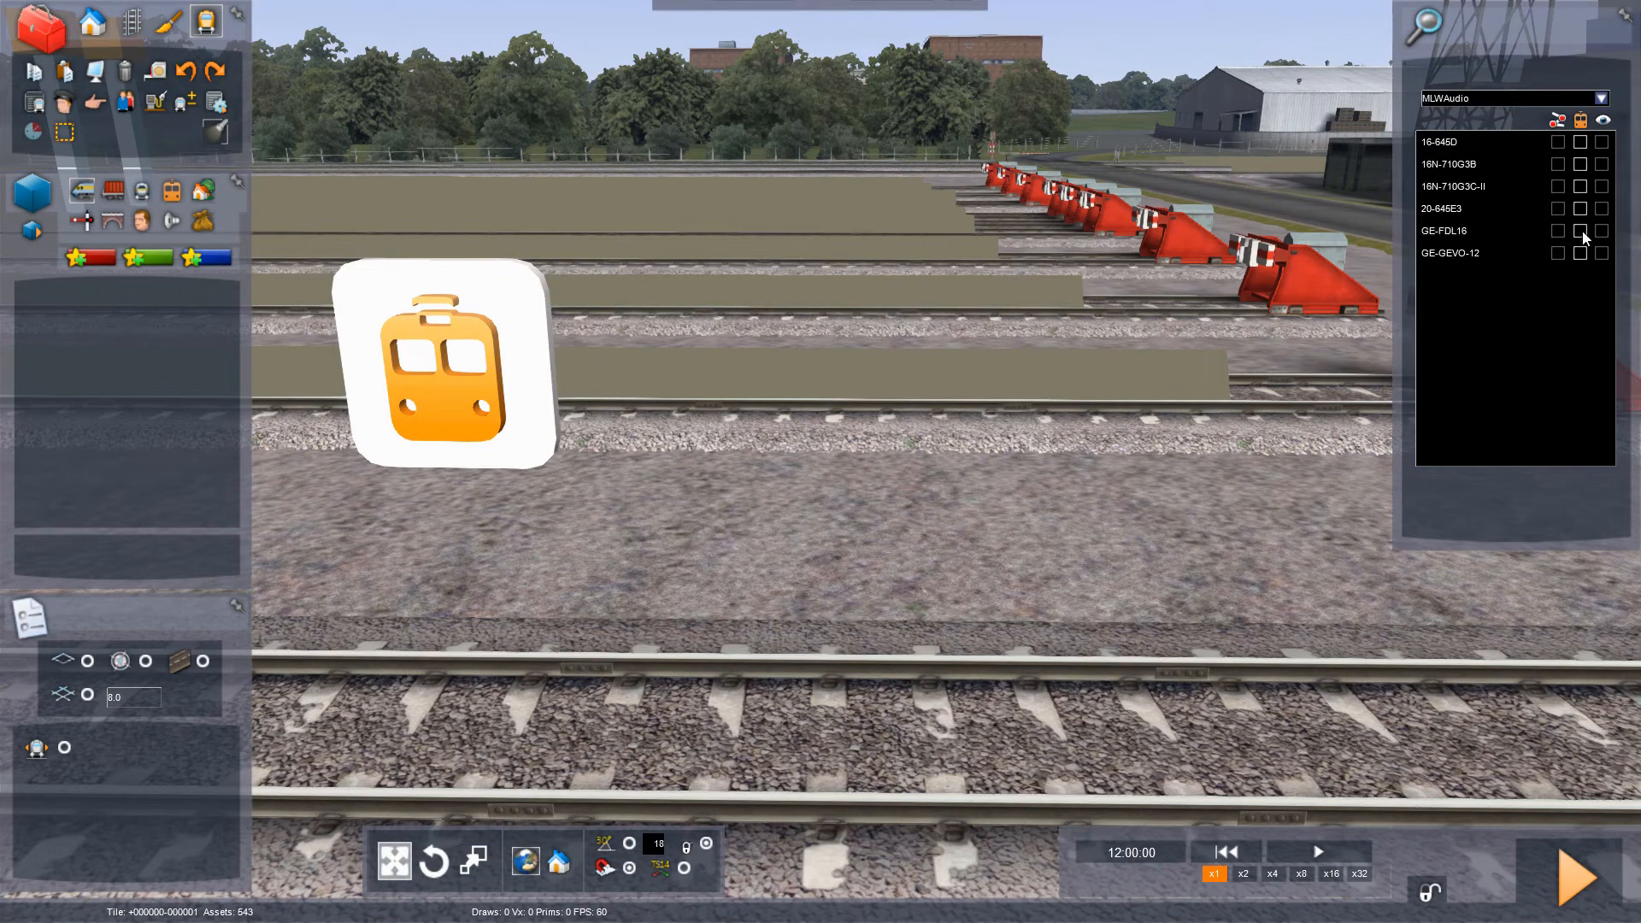
left_click(1580, 232)
- Choose RSC as the provider and enable its GP9Pack01 set for the scenario
left_click(1600, 100)
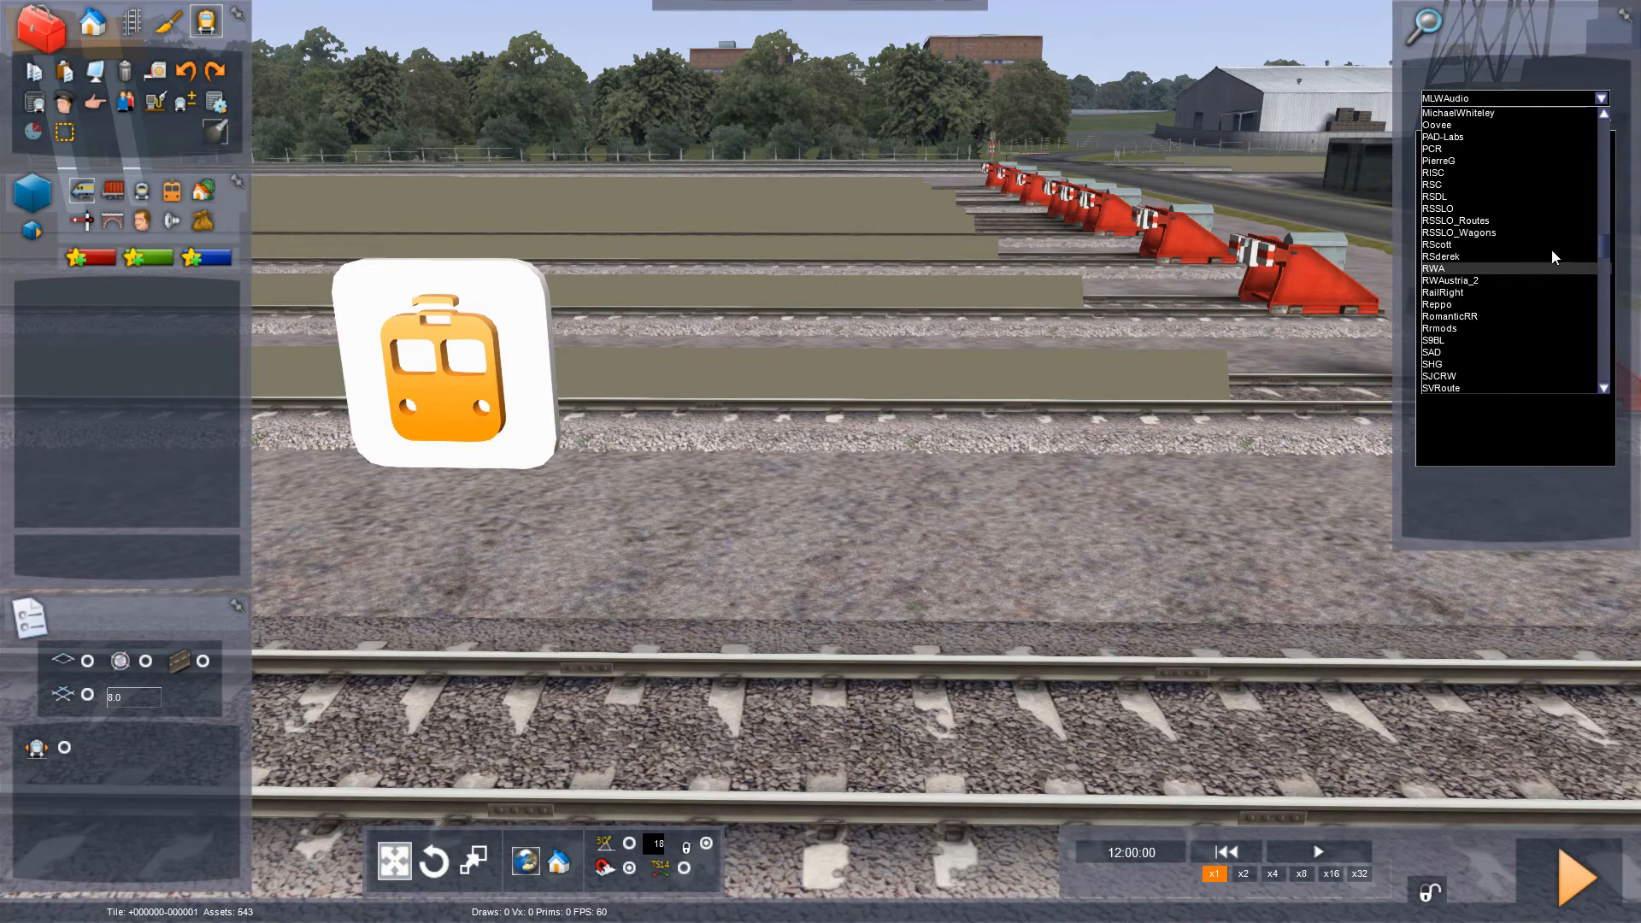
left_click(1479, 222)
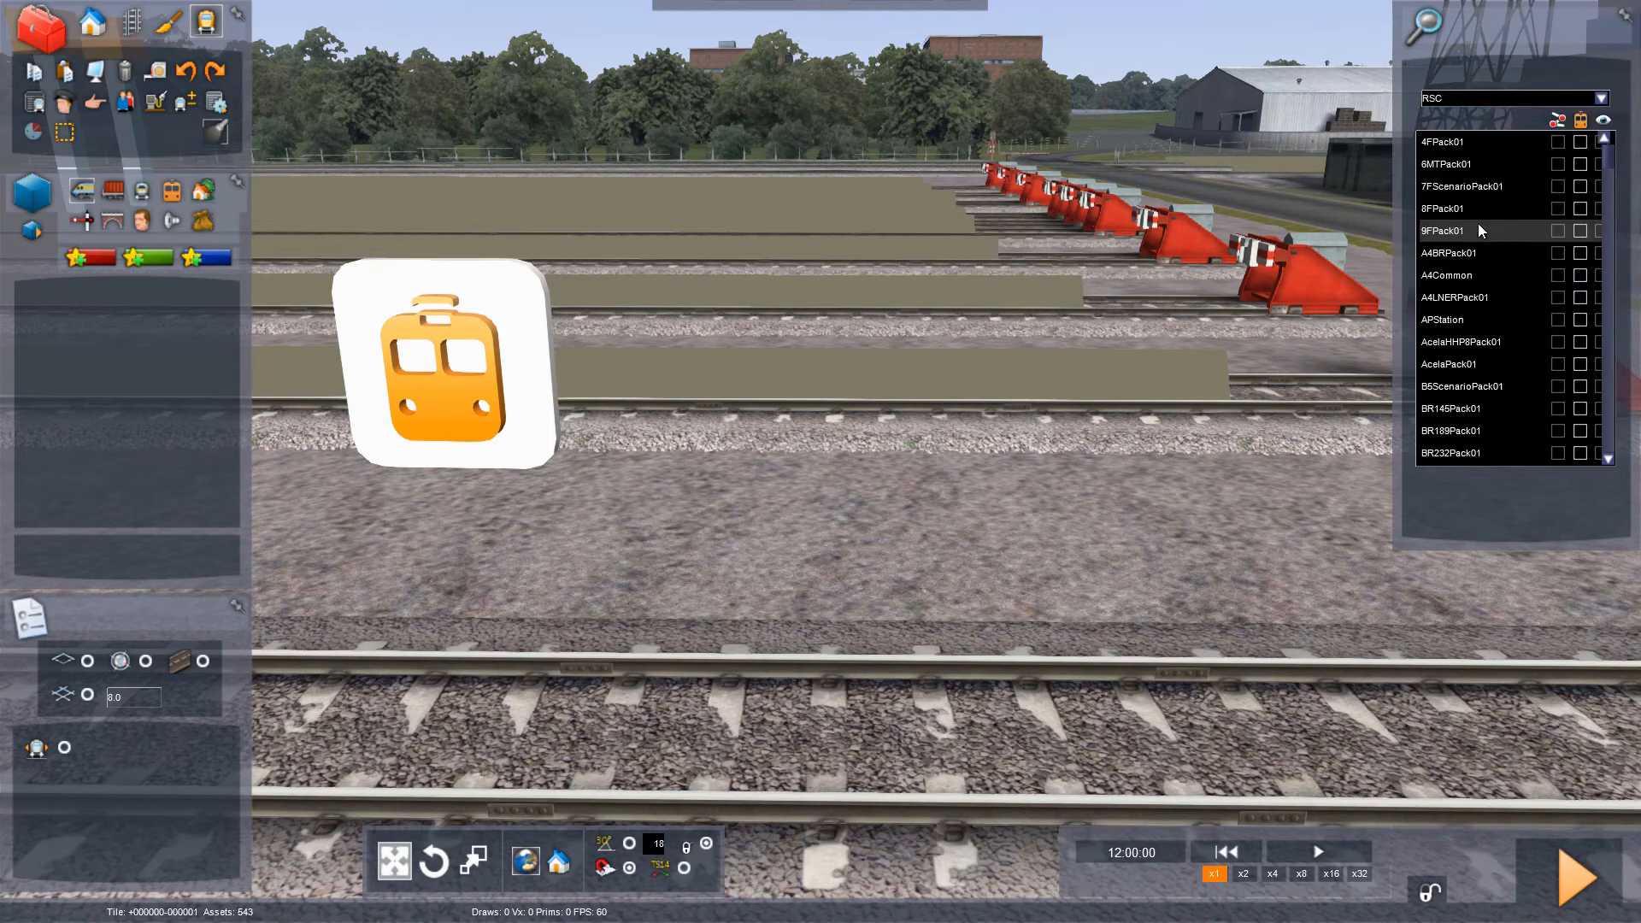
left_click_drag(1607, 175, 1569, 335)
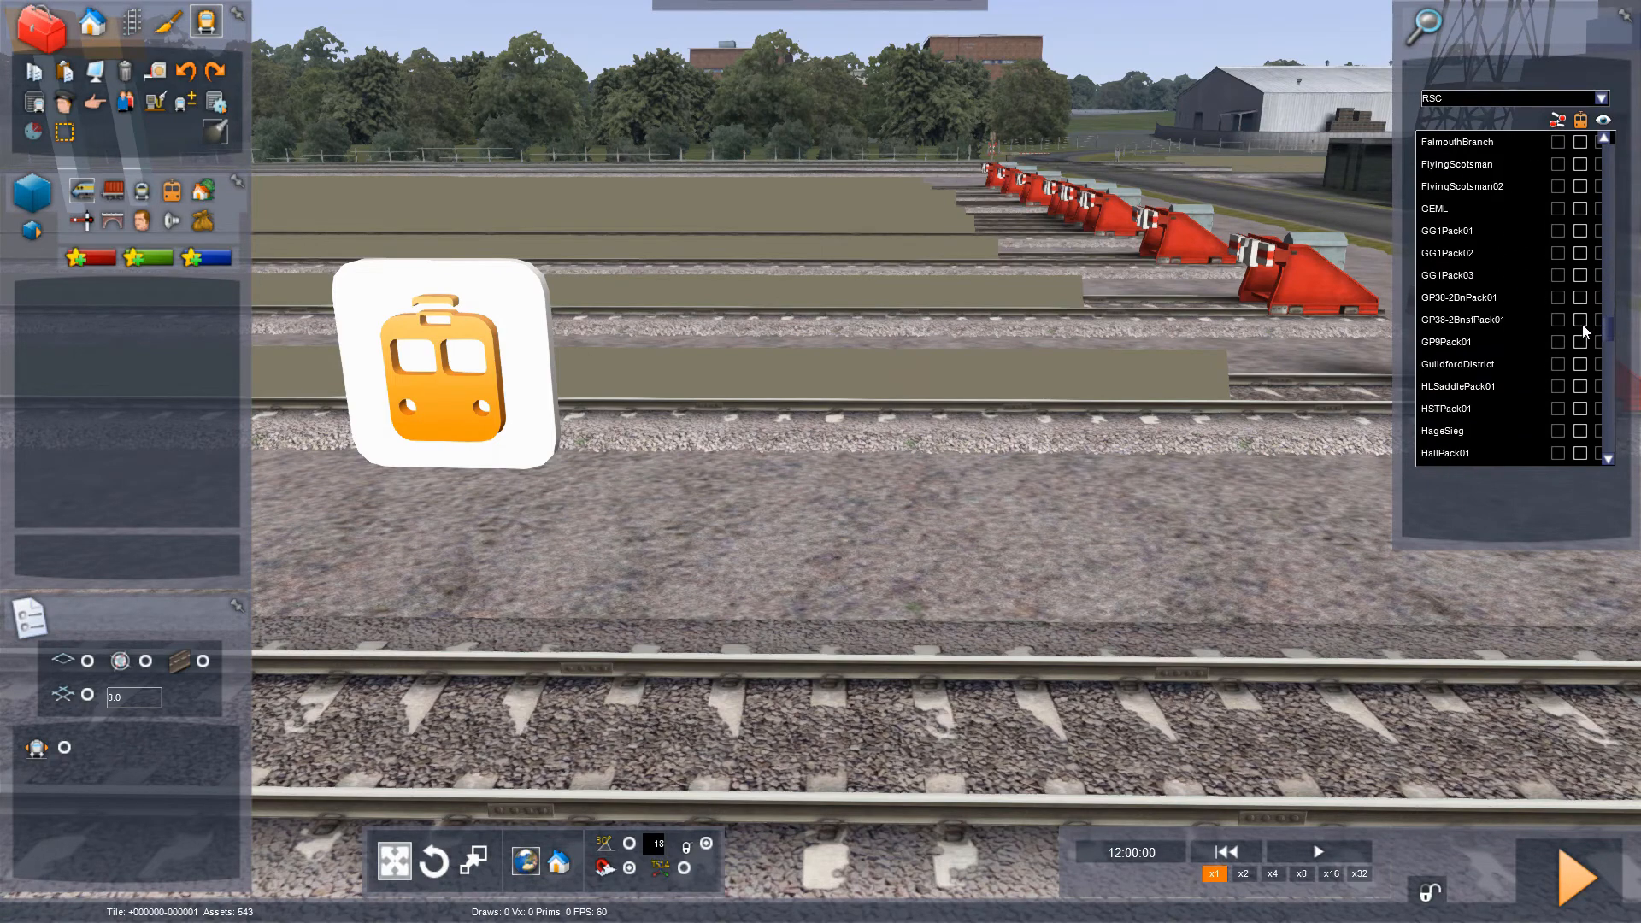
left_click(1580, 342)
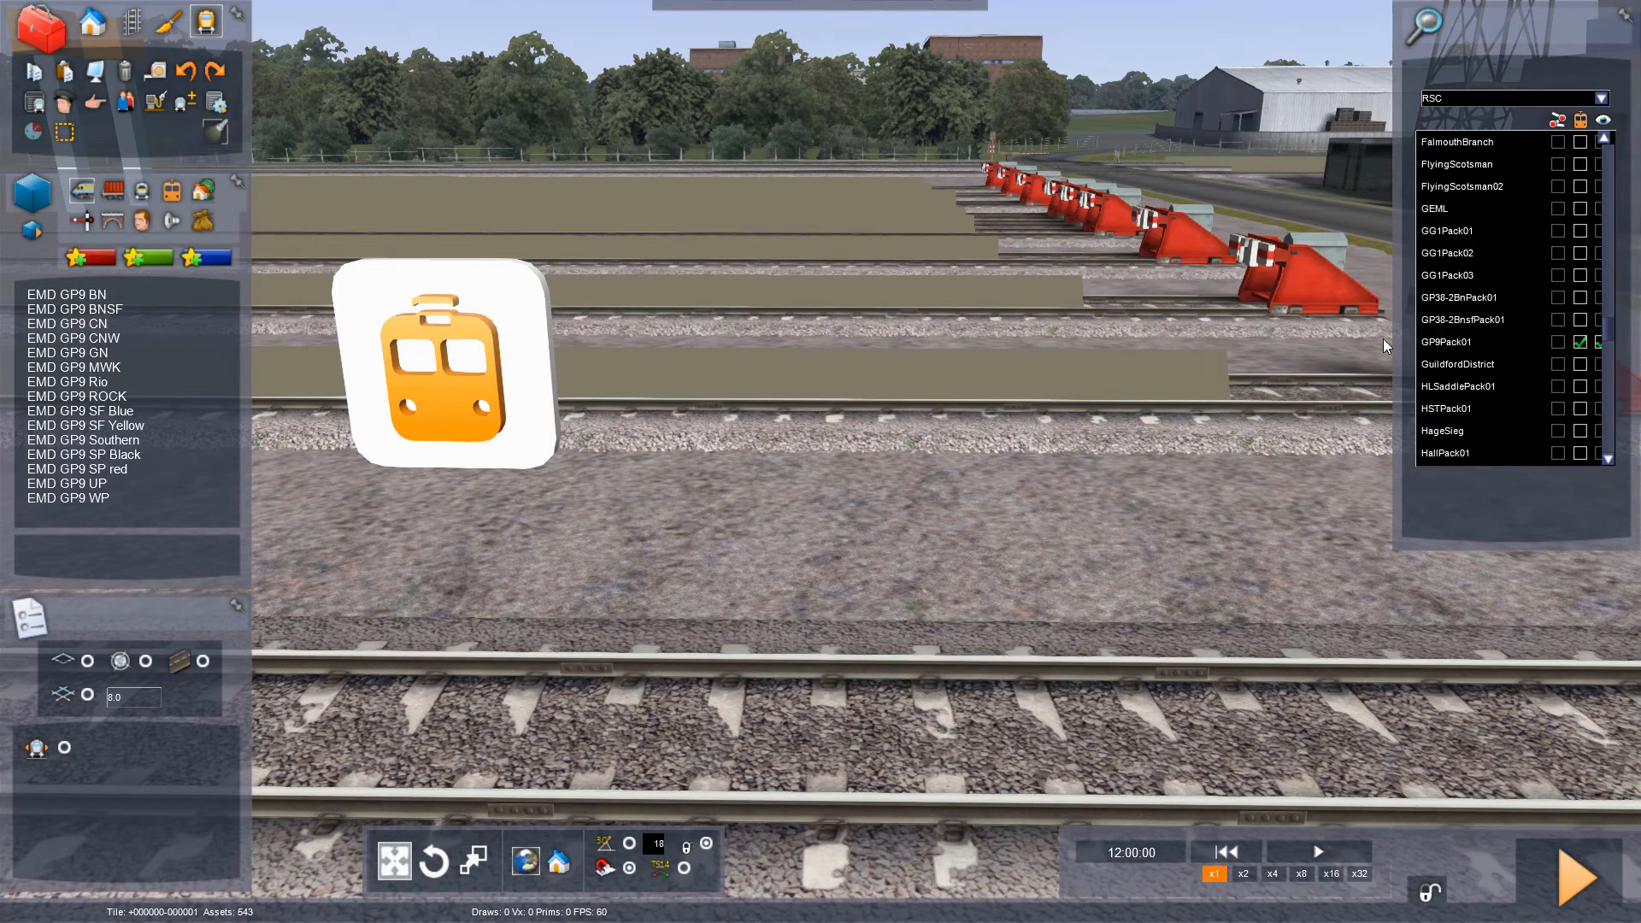
- Place an EMD GP9 CN locomotive on the nearest track beside the scenario marker
left_click_drag(1019, 249, 974, 265)
key("Down")
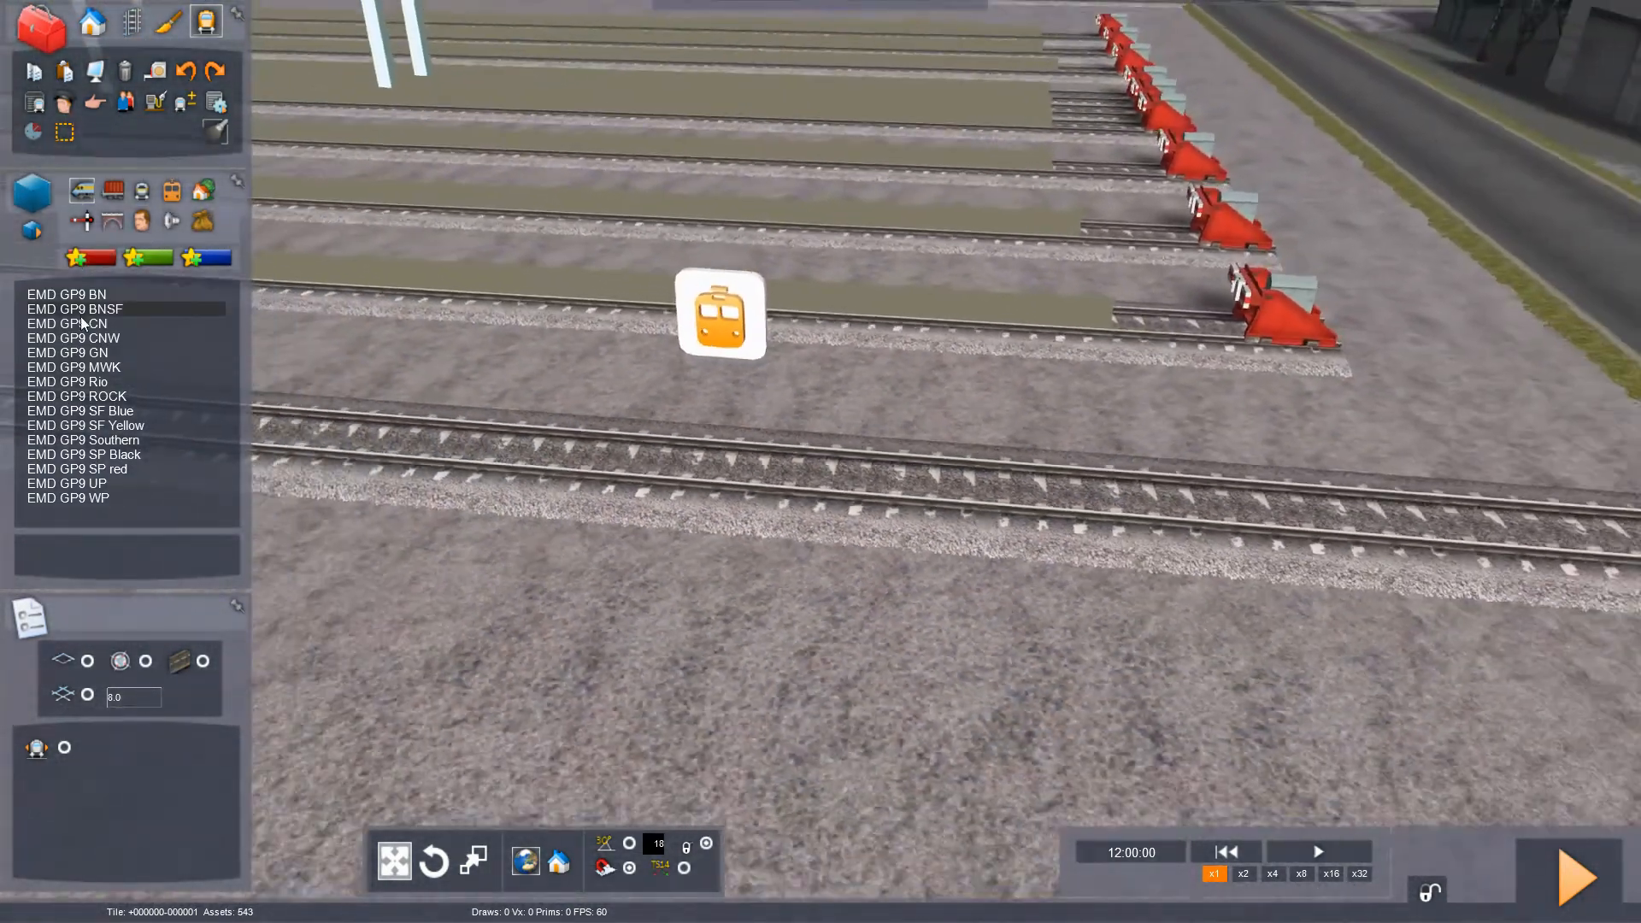
left_click(83, 323)
left_click(781, 408)
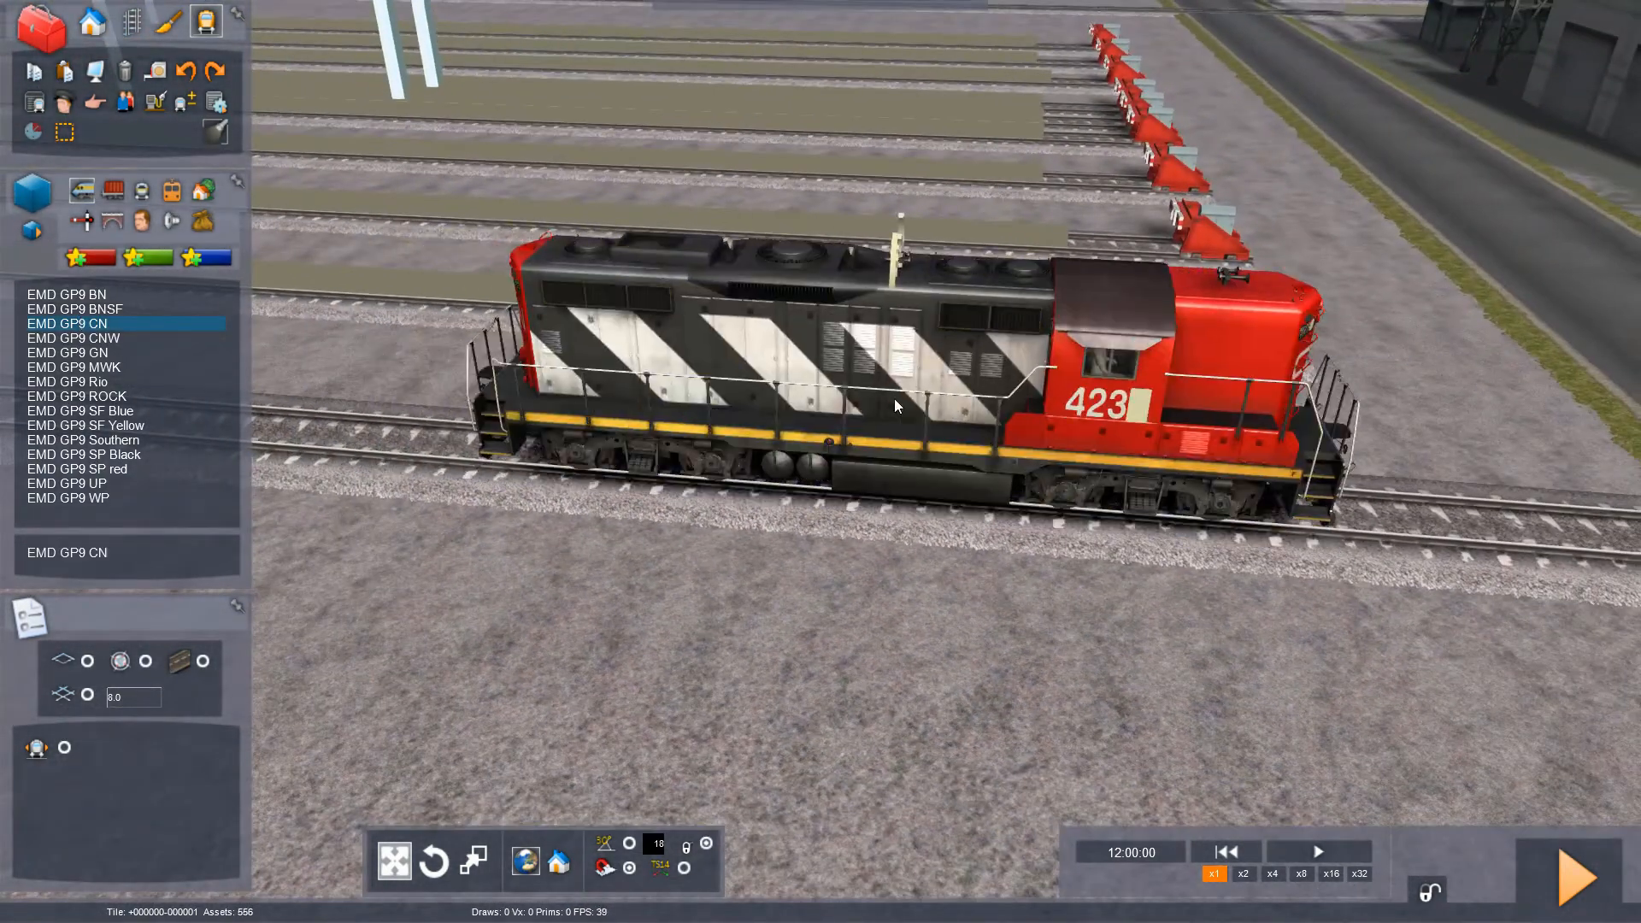
- Assign a driver to the placed GP9 CN and start driving the scenario, saving its changes
scroll(894, 399, "up", 3)
left_click(896, 399)
left_click(65, 138)
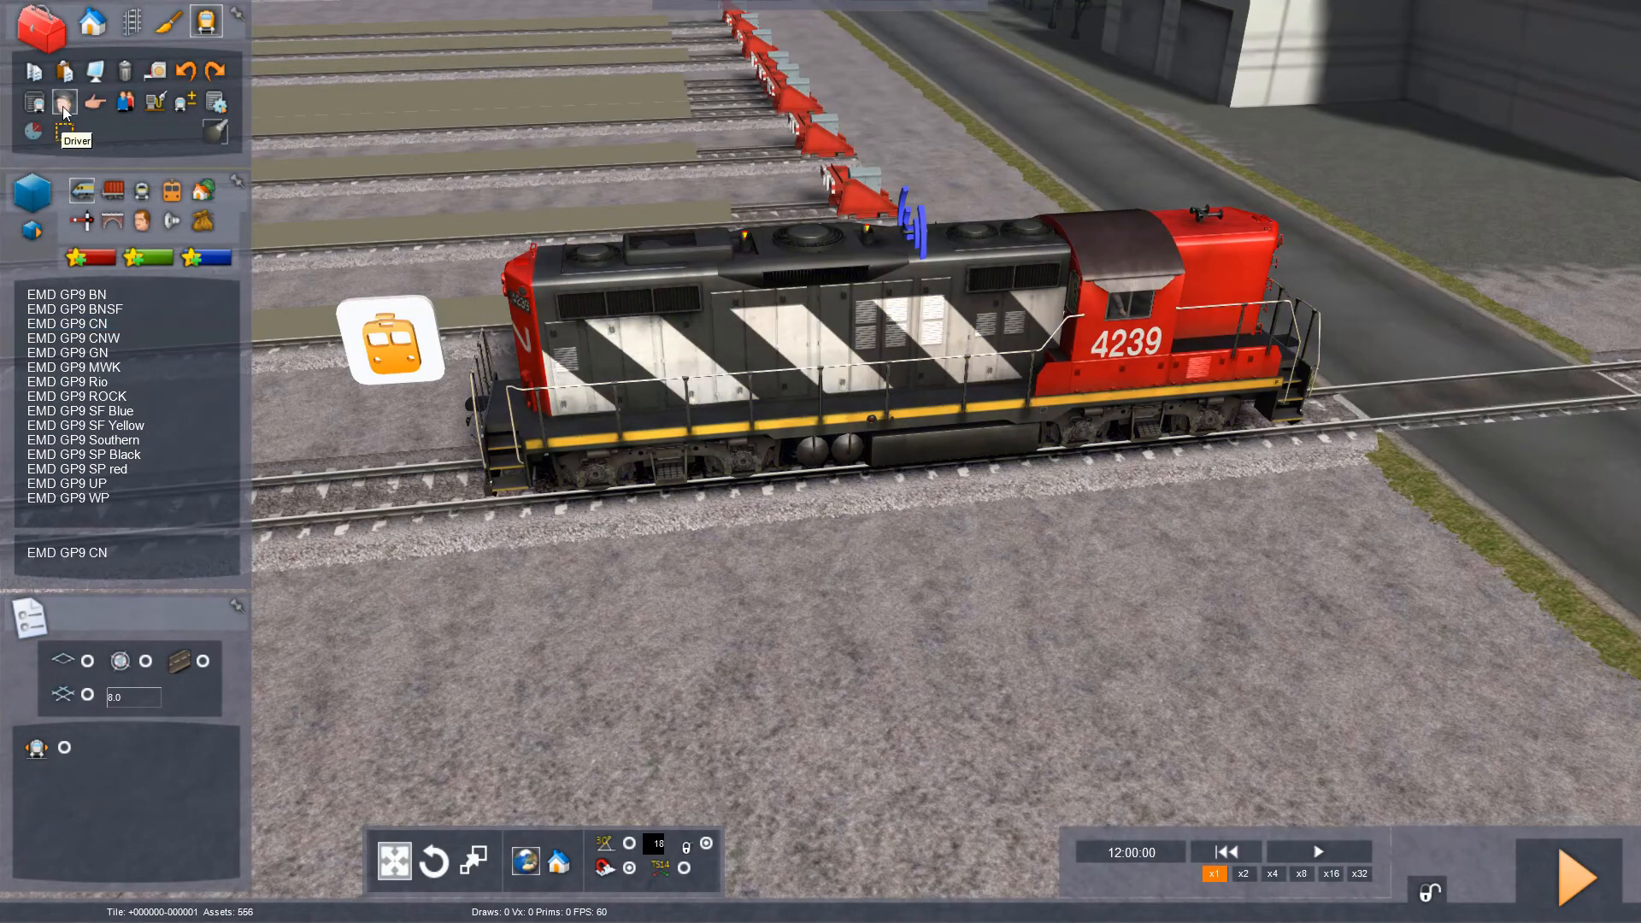
left_click(63, 106)
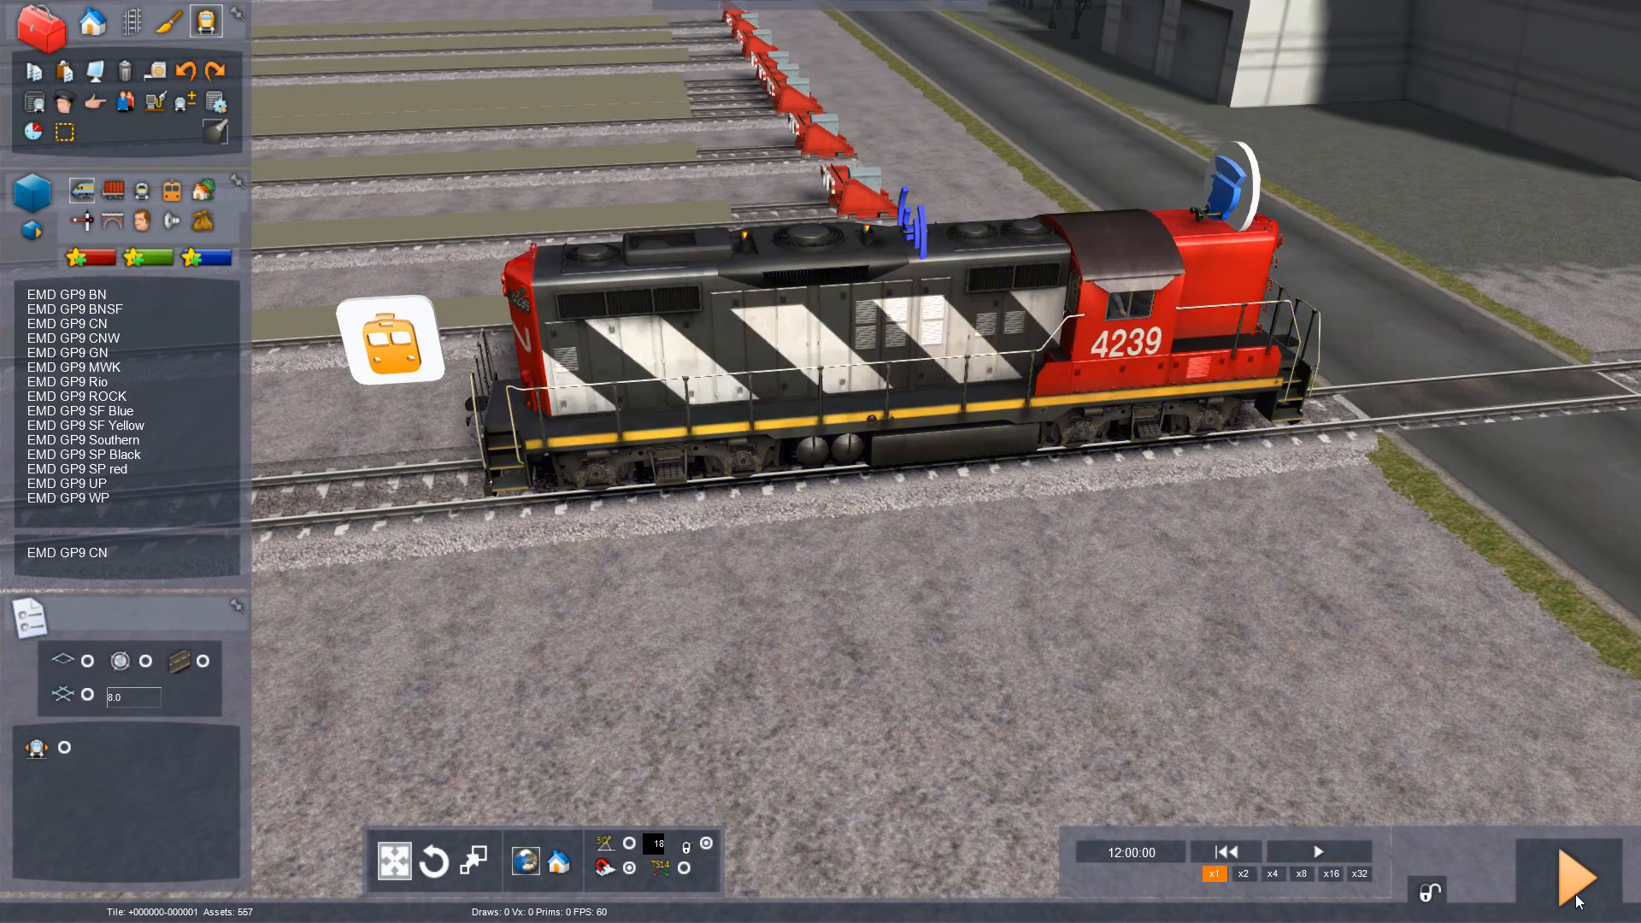
left_click(1578, 880)
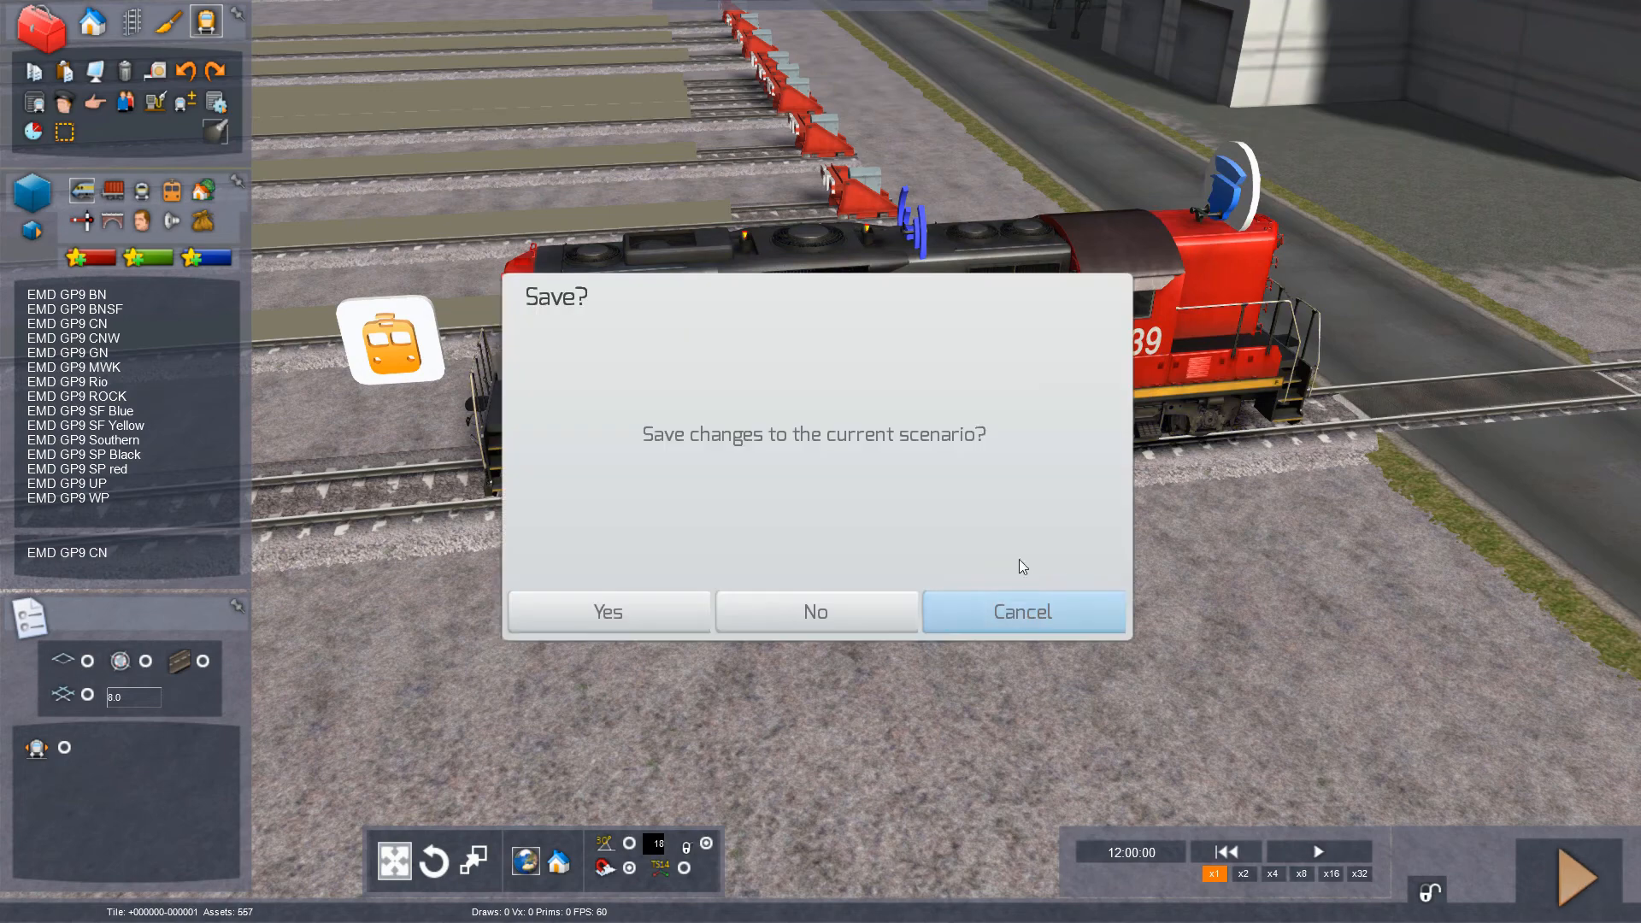
left_click(622, 614)
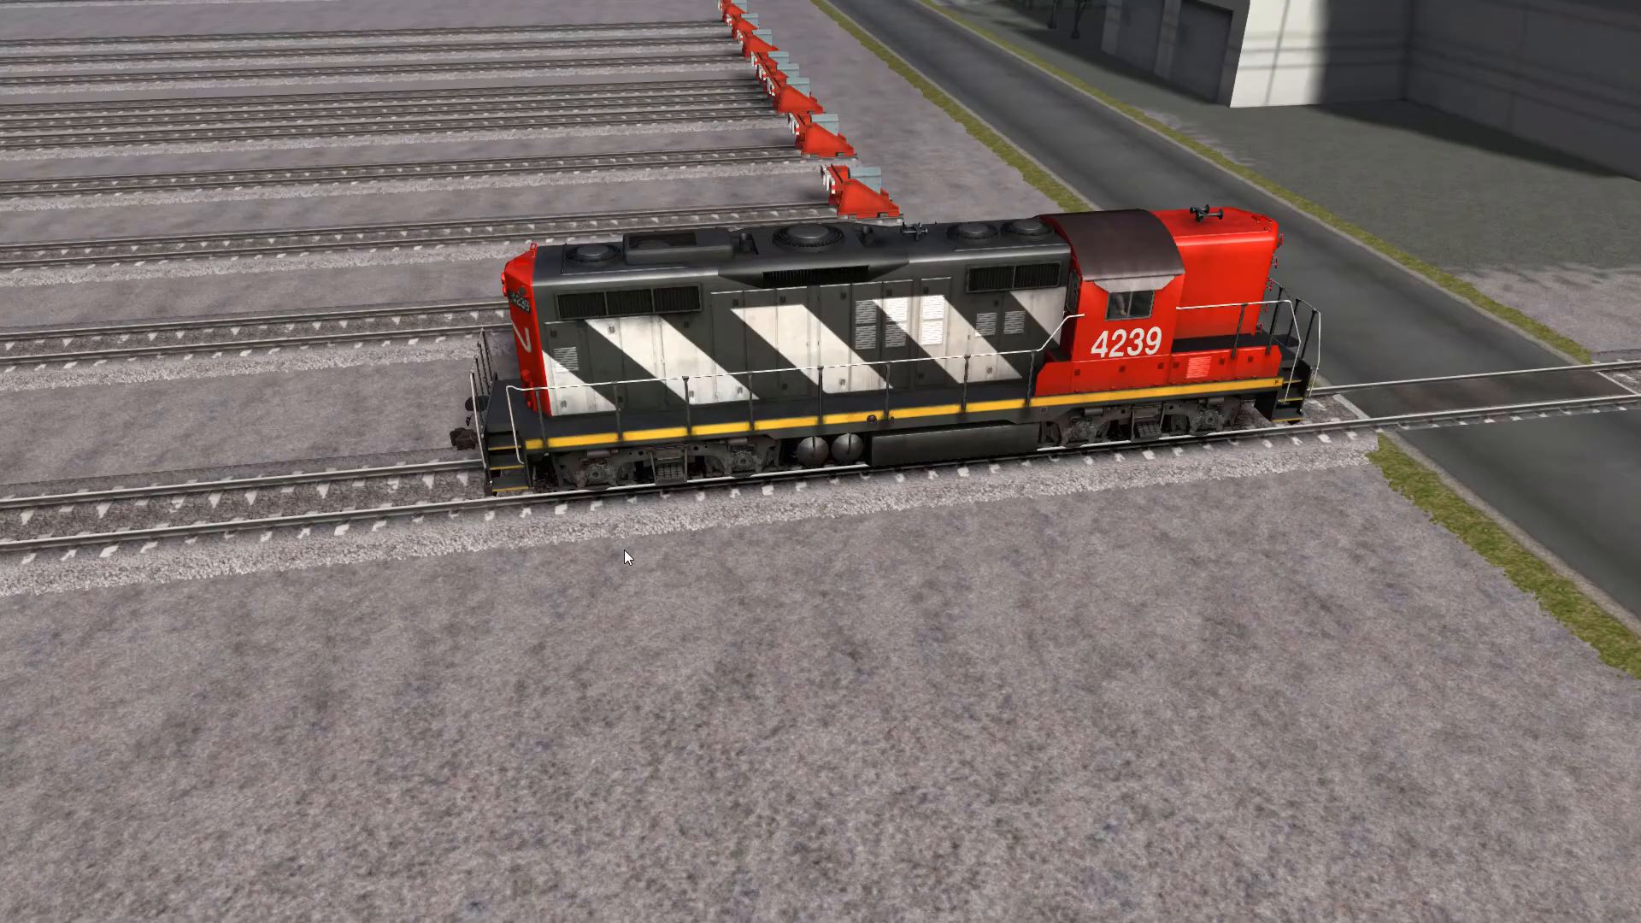
- Examine the GP9 CN from both ends and the side in the external view
left_click(857, 373)
left_click_drag(792, 418, 732, 450)
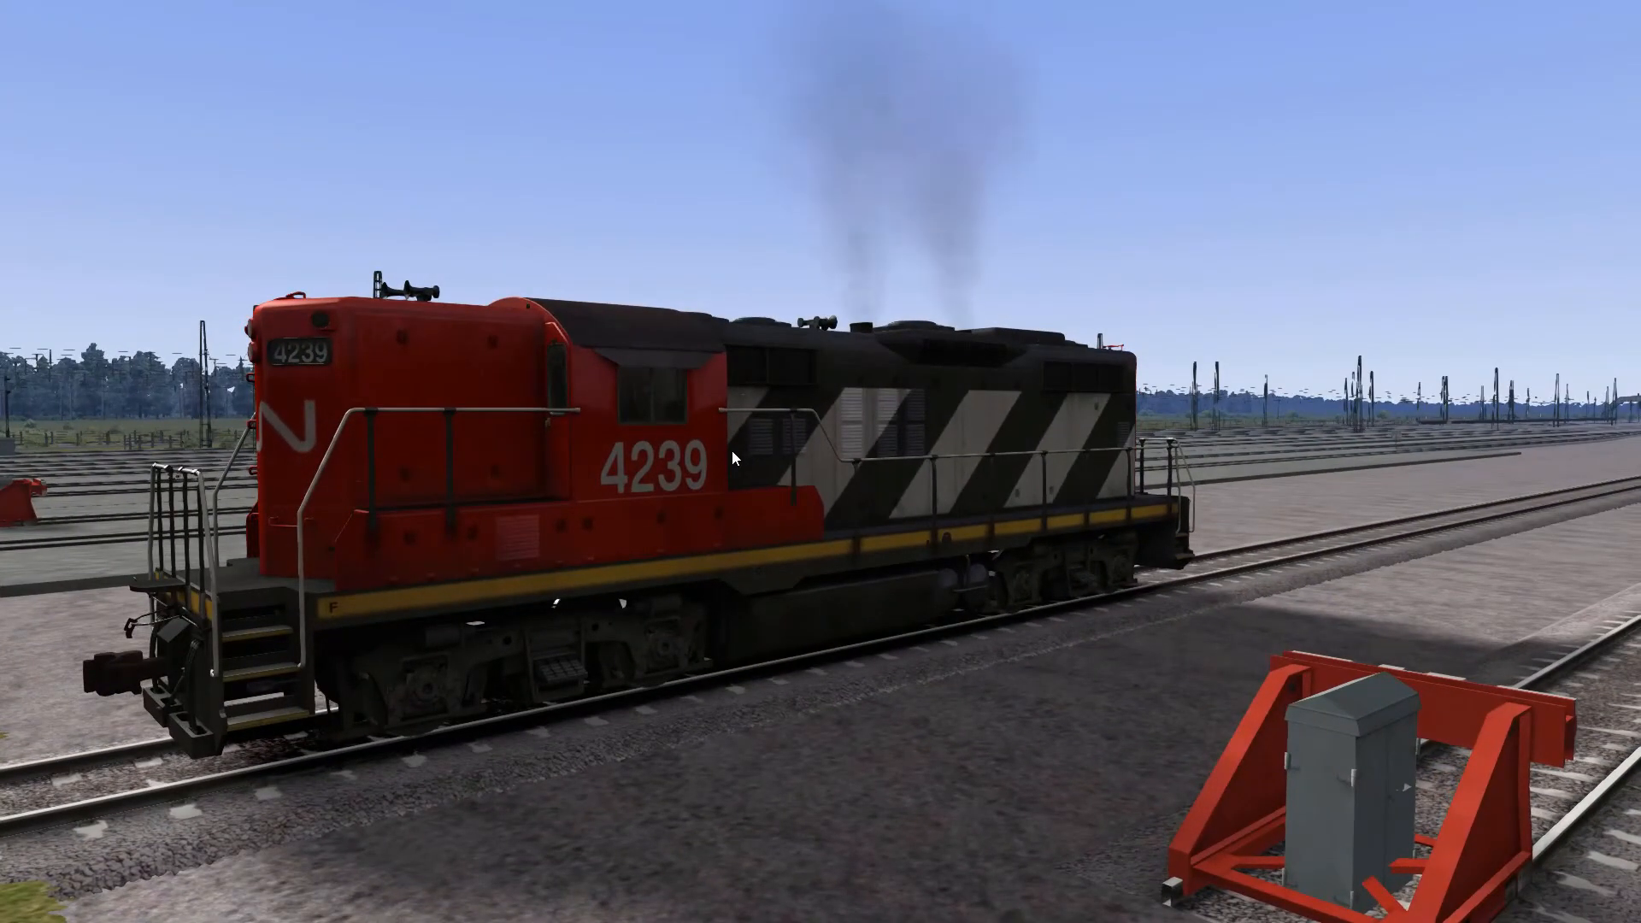
left_click_drag(519, 502, 573, 487)
scroll(572, 489, "down", 3)
key("Right")
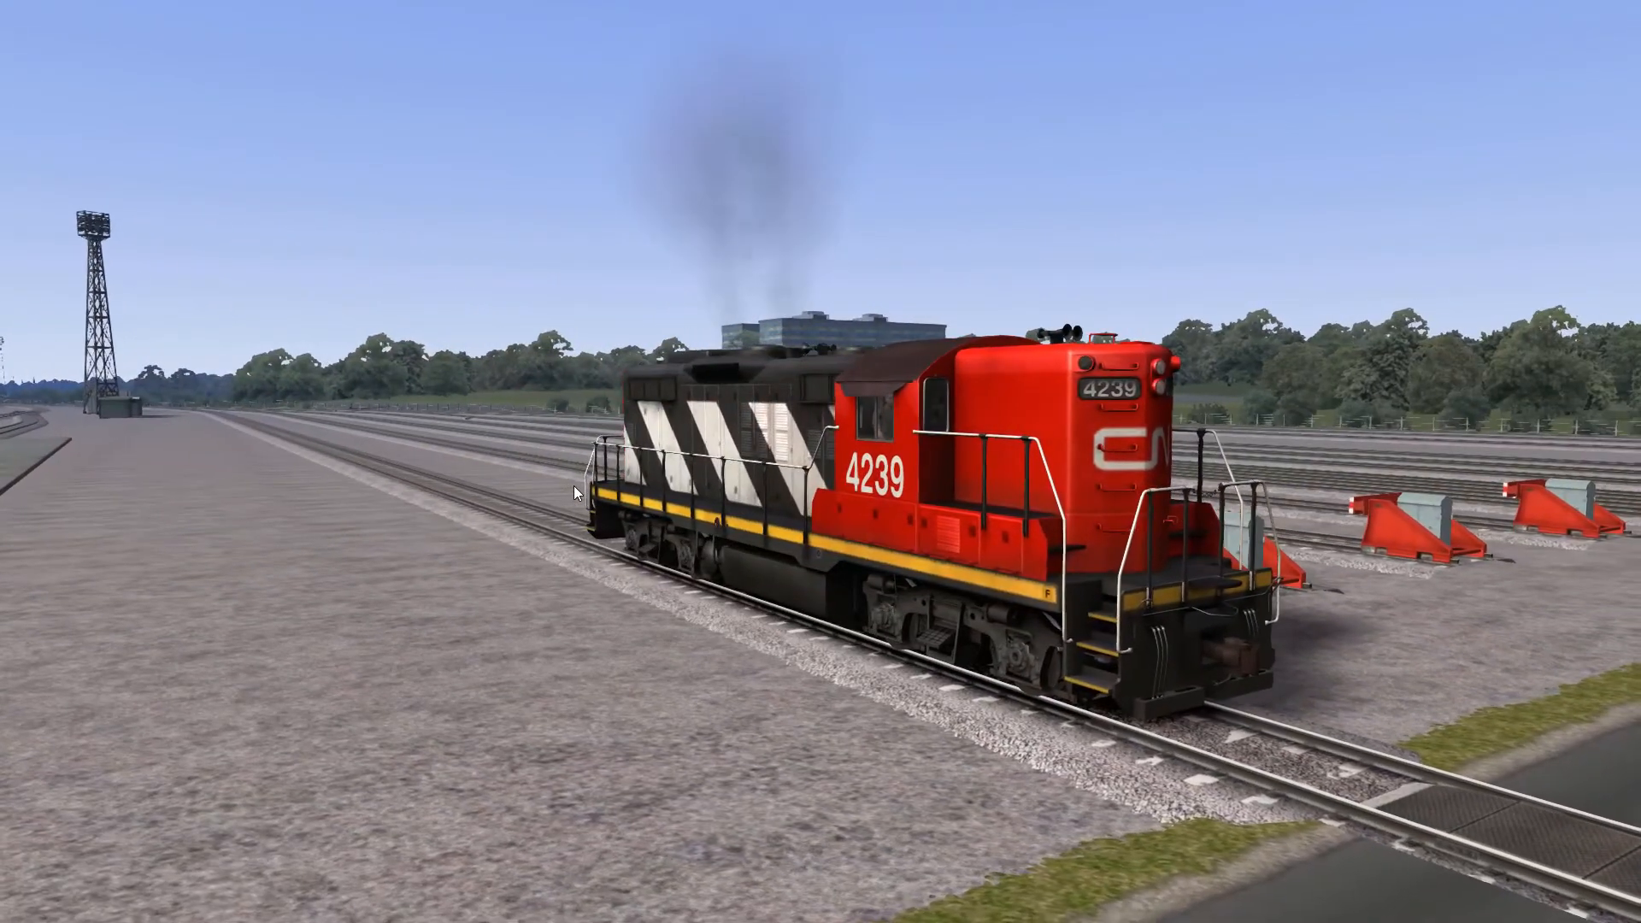
mouse_move(588, 485)
left_mouse_down()
mouse_move(953, 552)
mouse_move(1220, 560)
mouse_move(605, 494)
left_mouse_up()
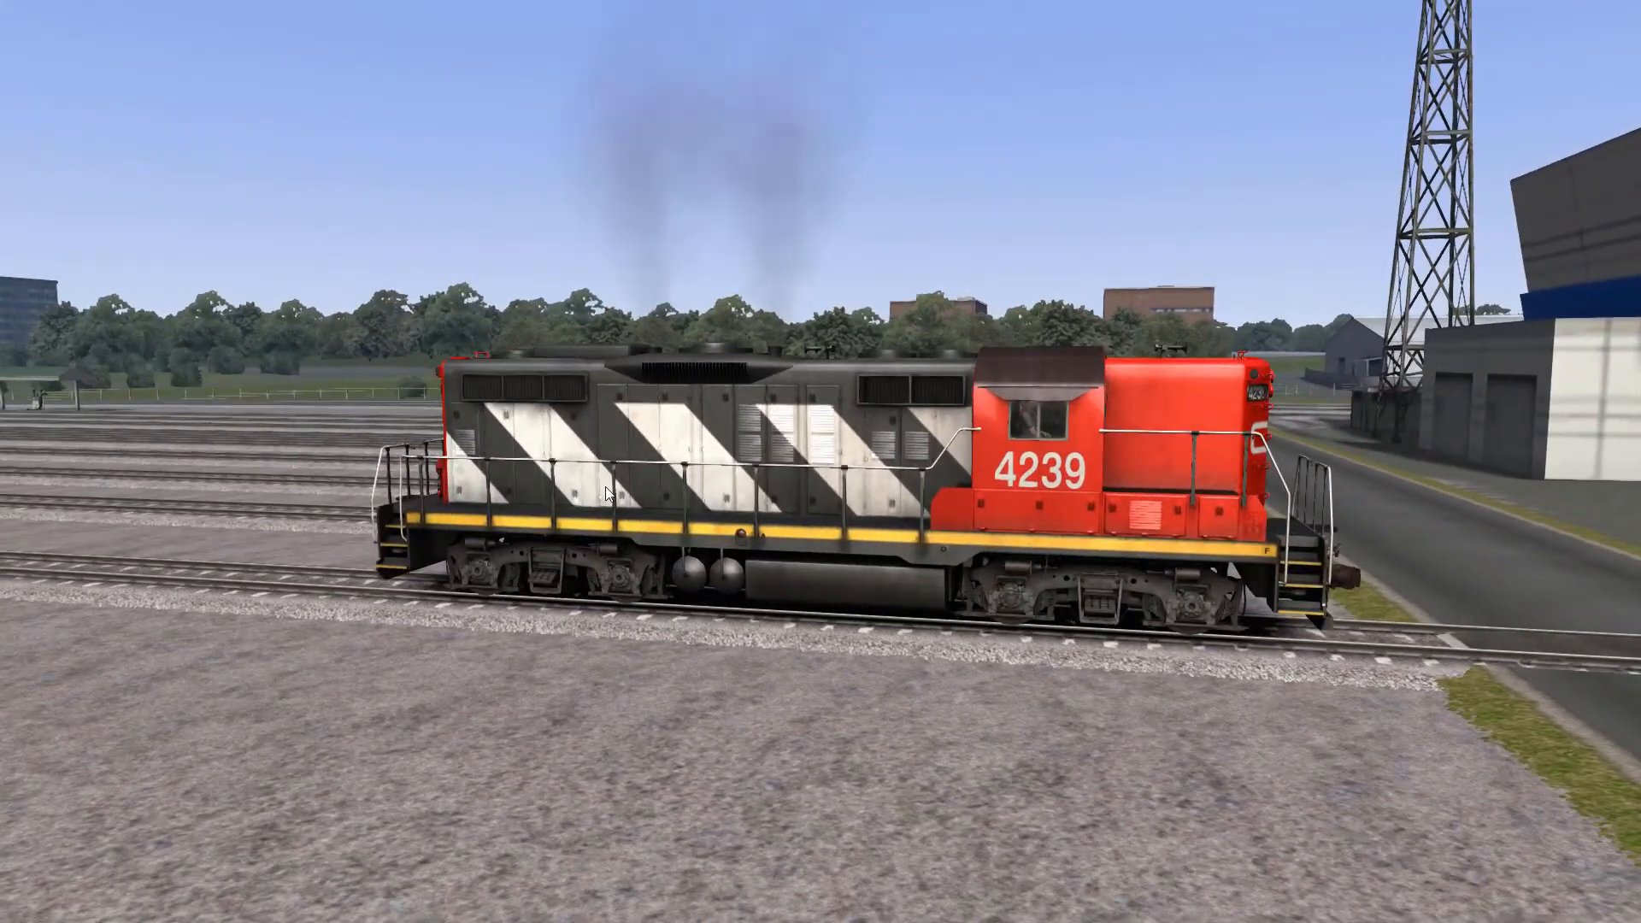
- Check the trackside camera, return to the external view and watch the locomotive from behind and the side
key("4")
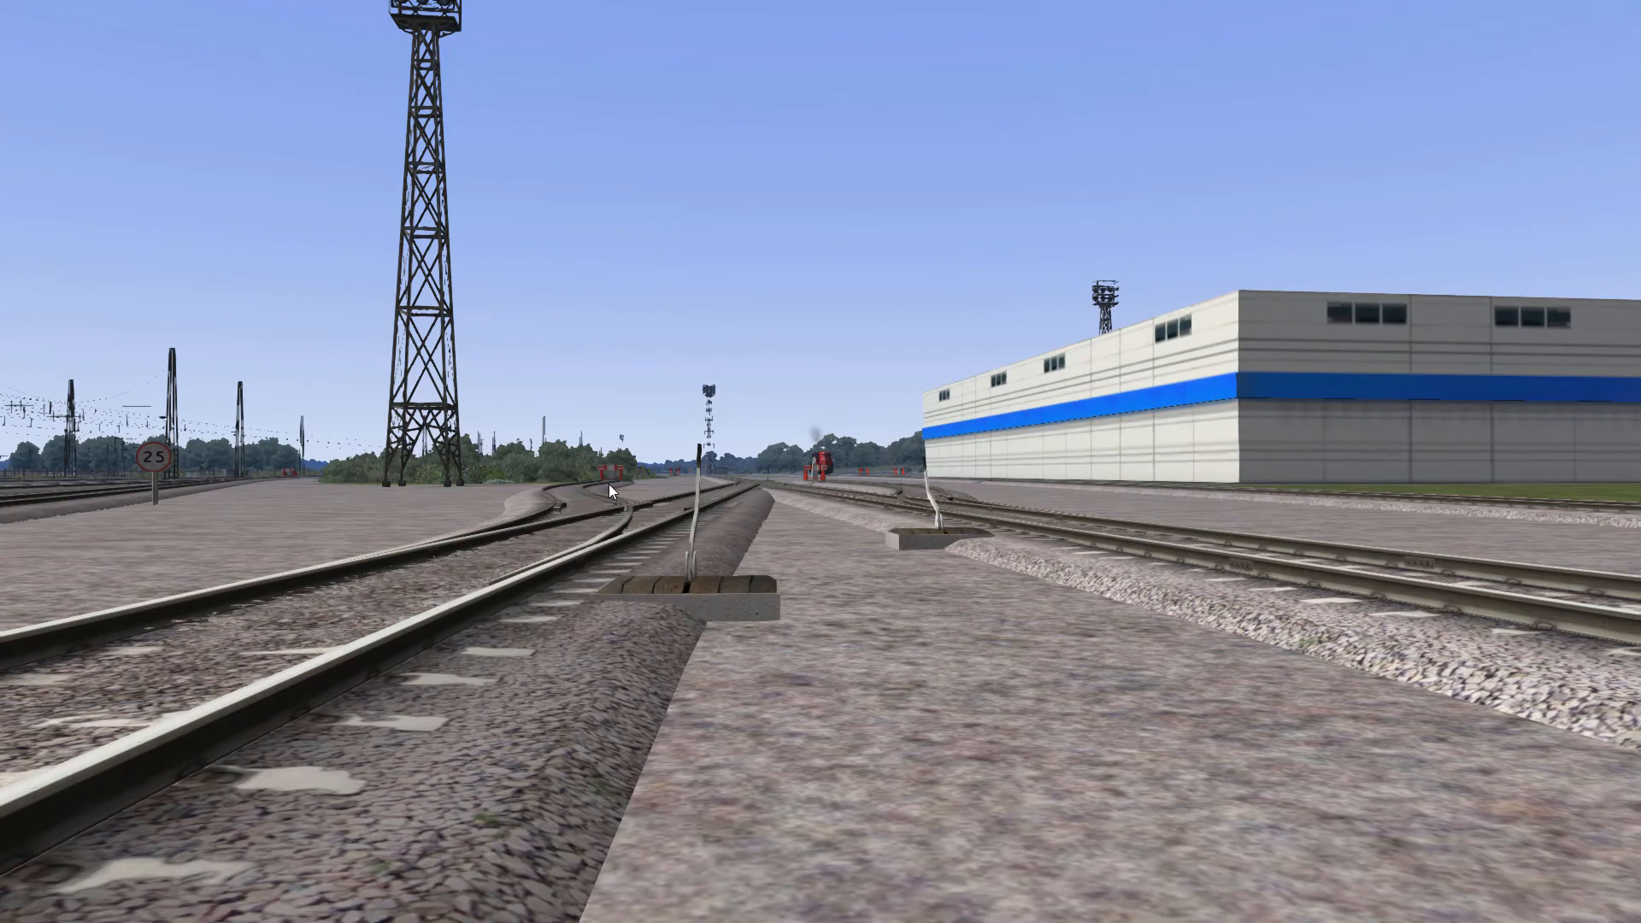
key("2")
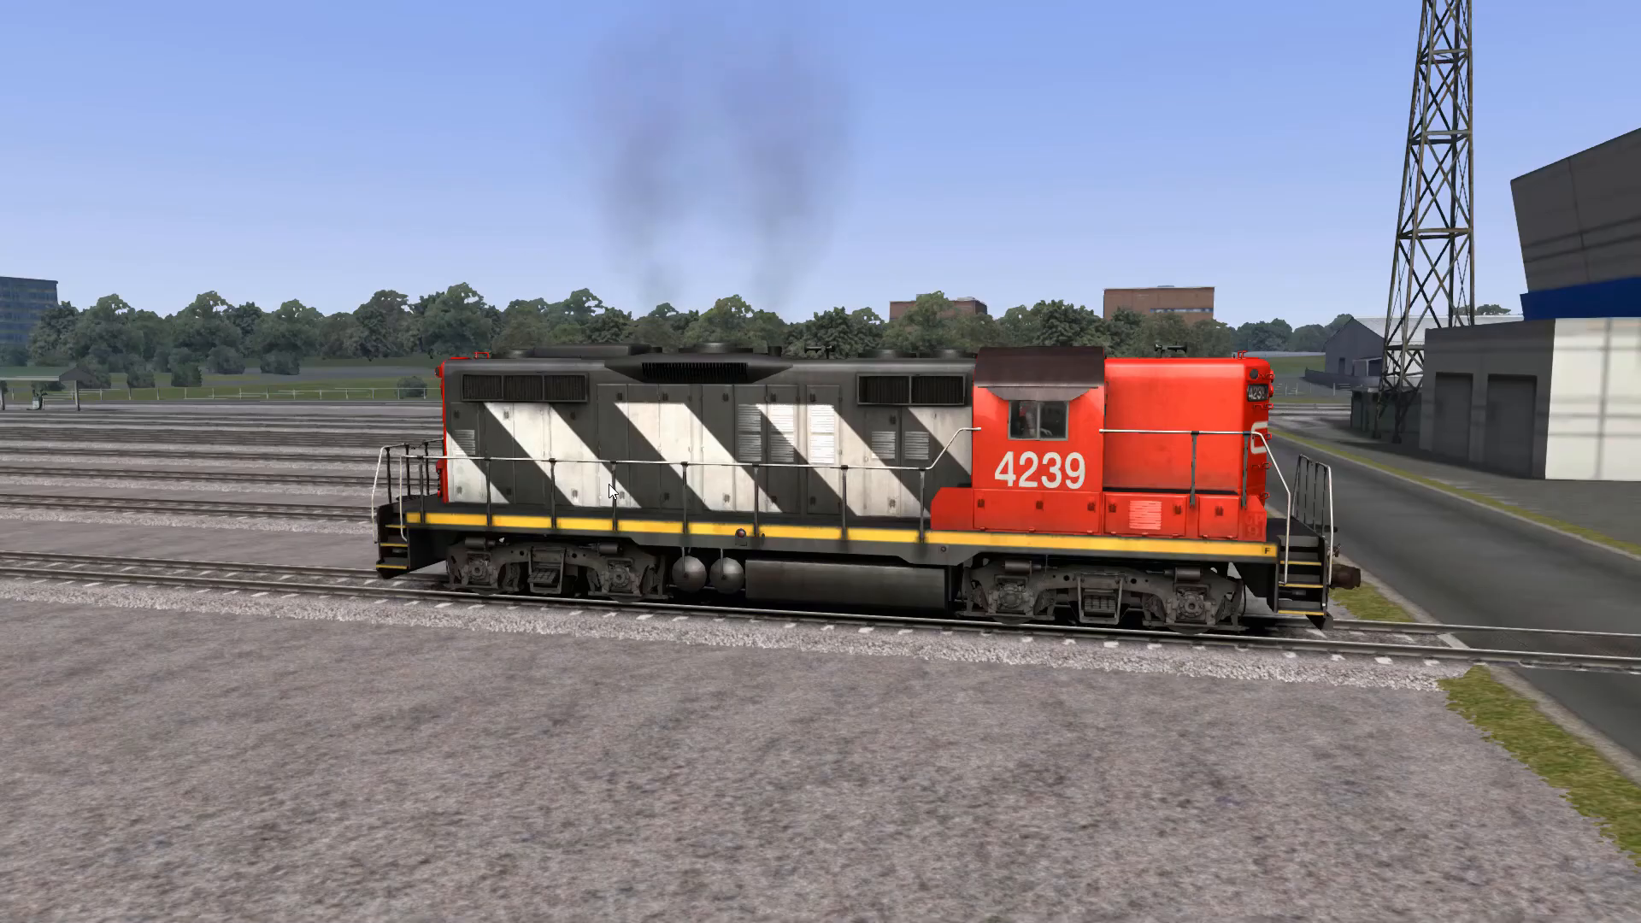
left_click_drag(609, 484, 600, 424)
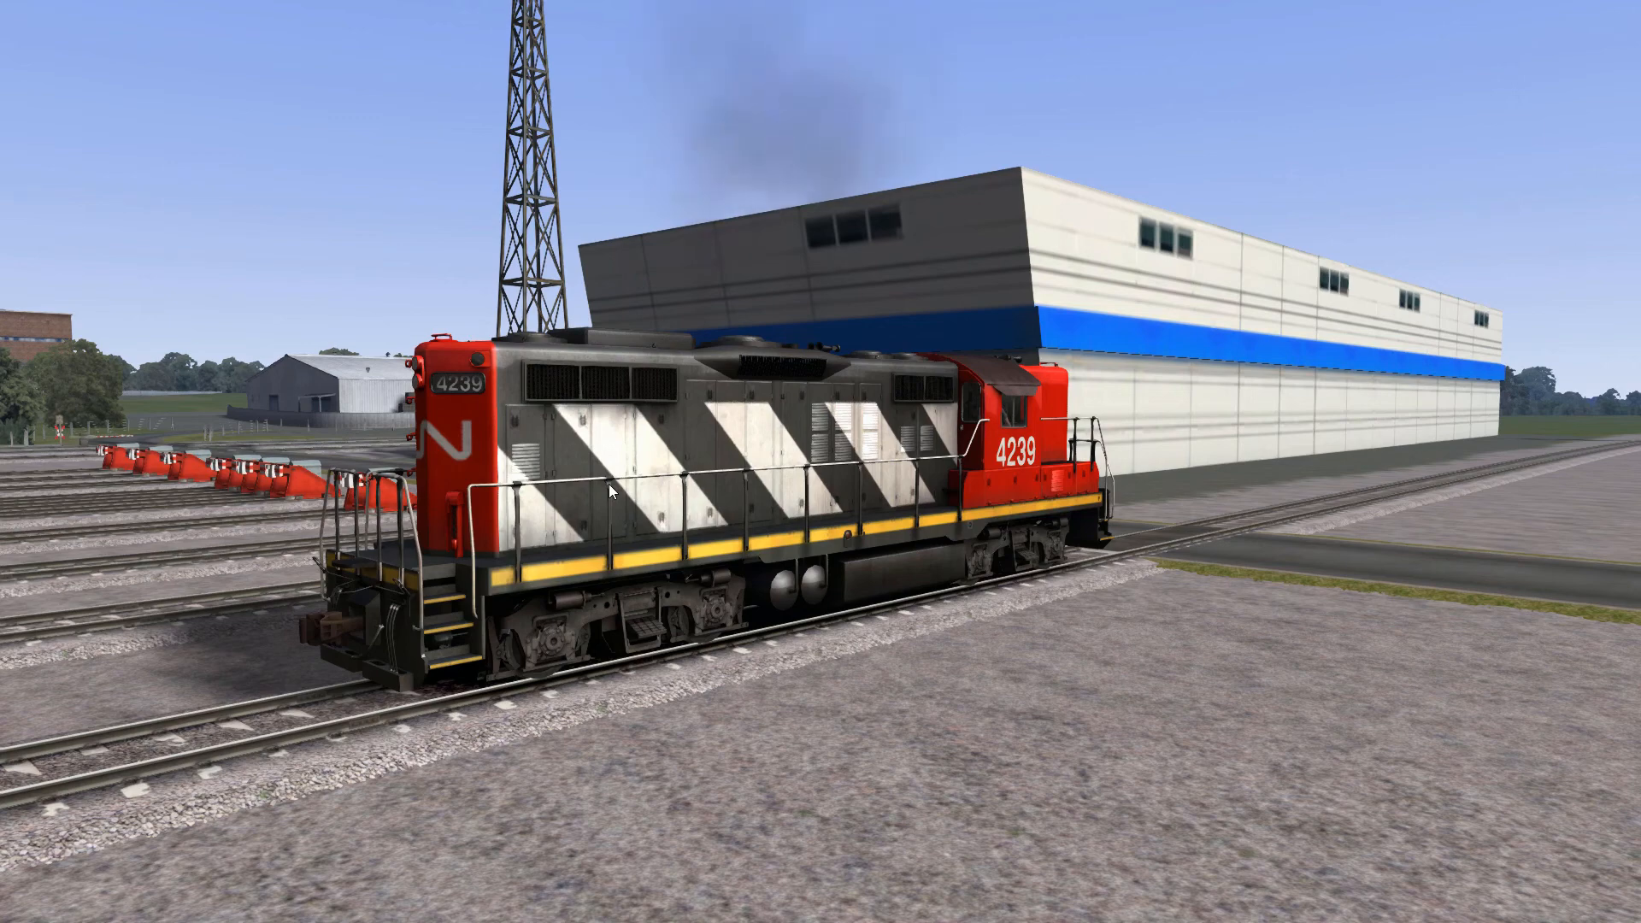
left_click_drag(609, 484, 622, 482)
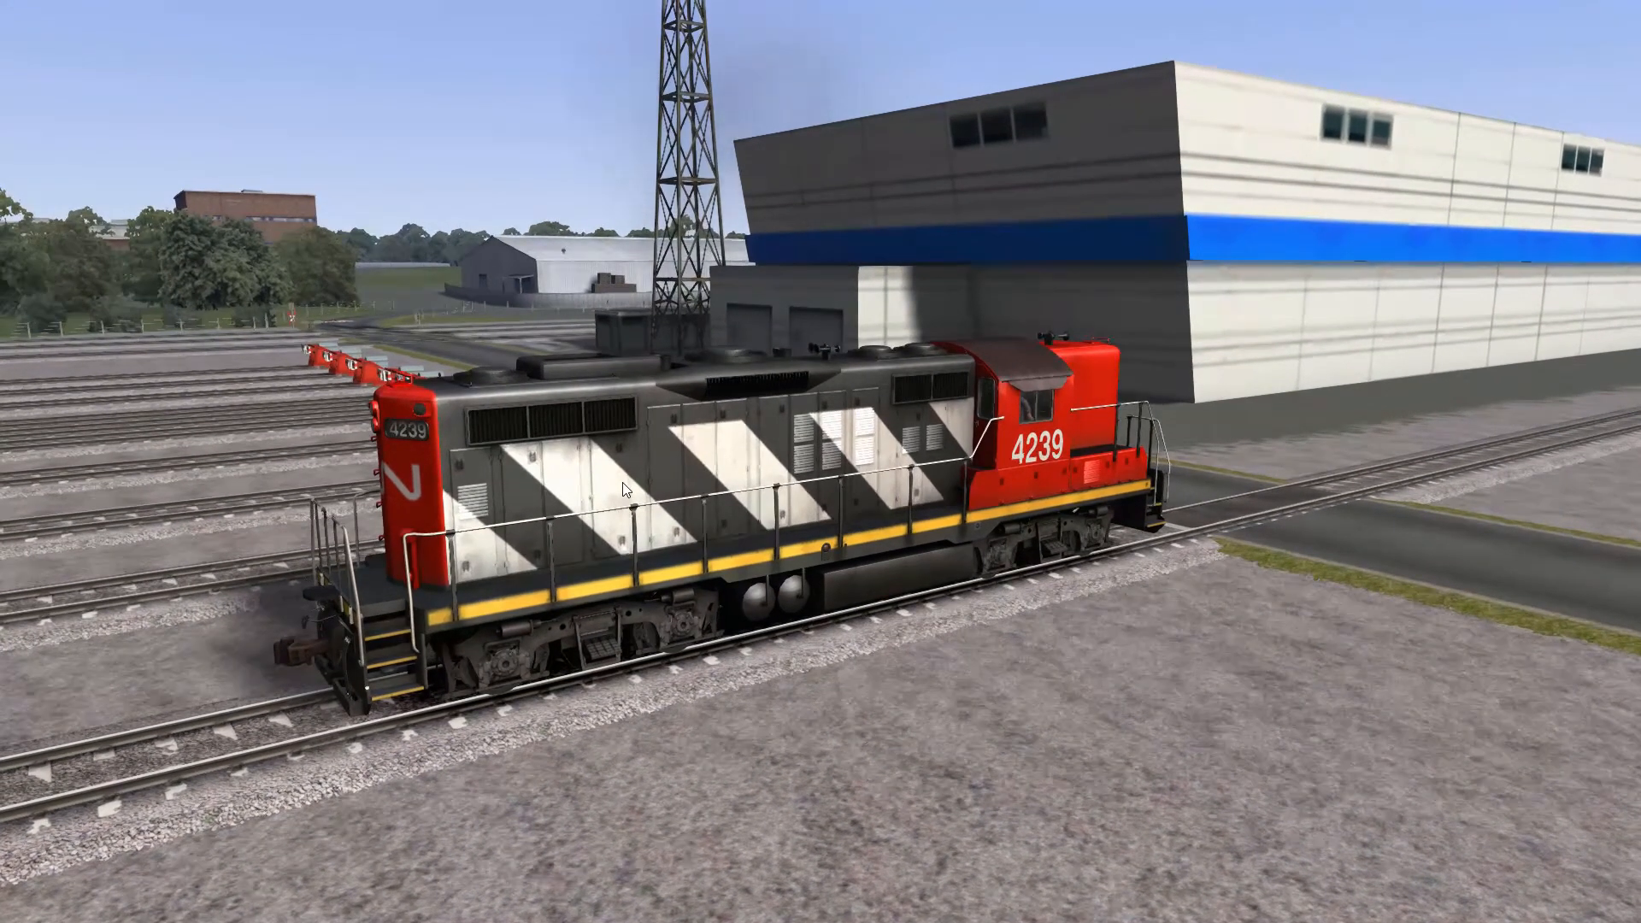
key("Right")
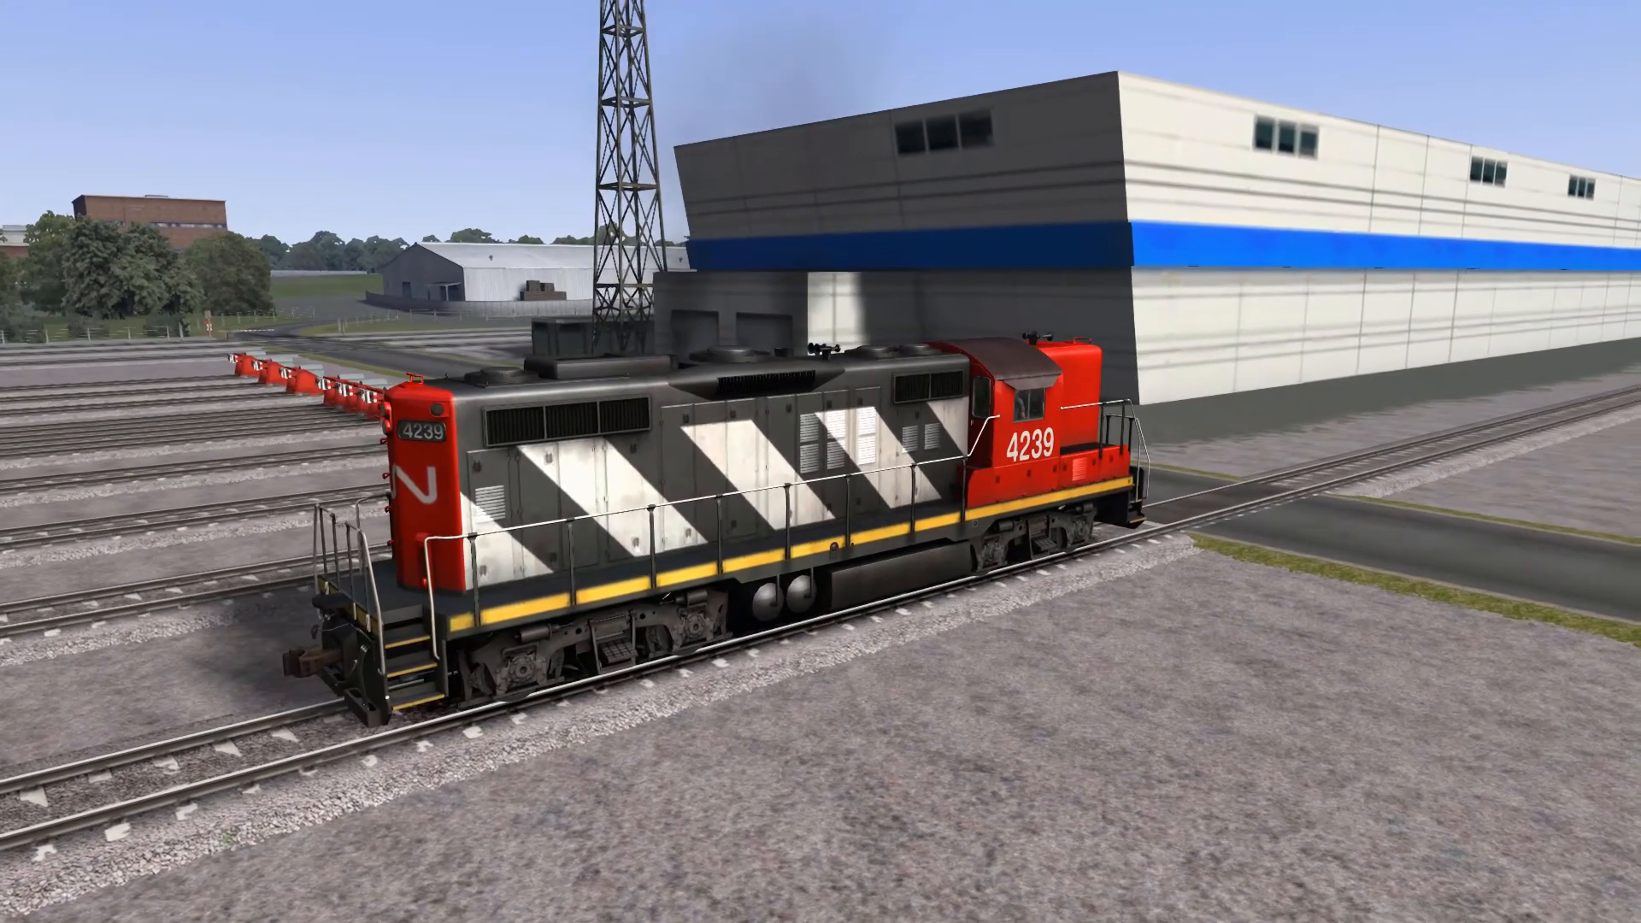
key("Right")
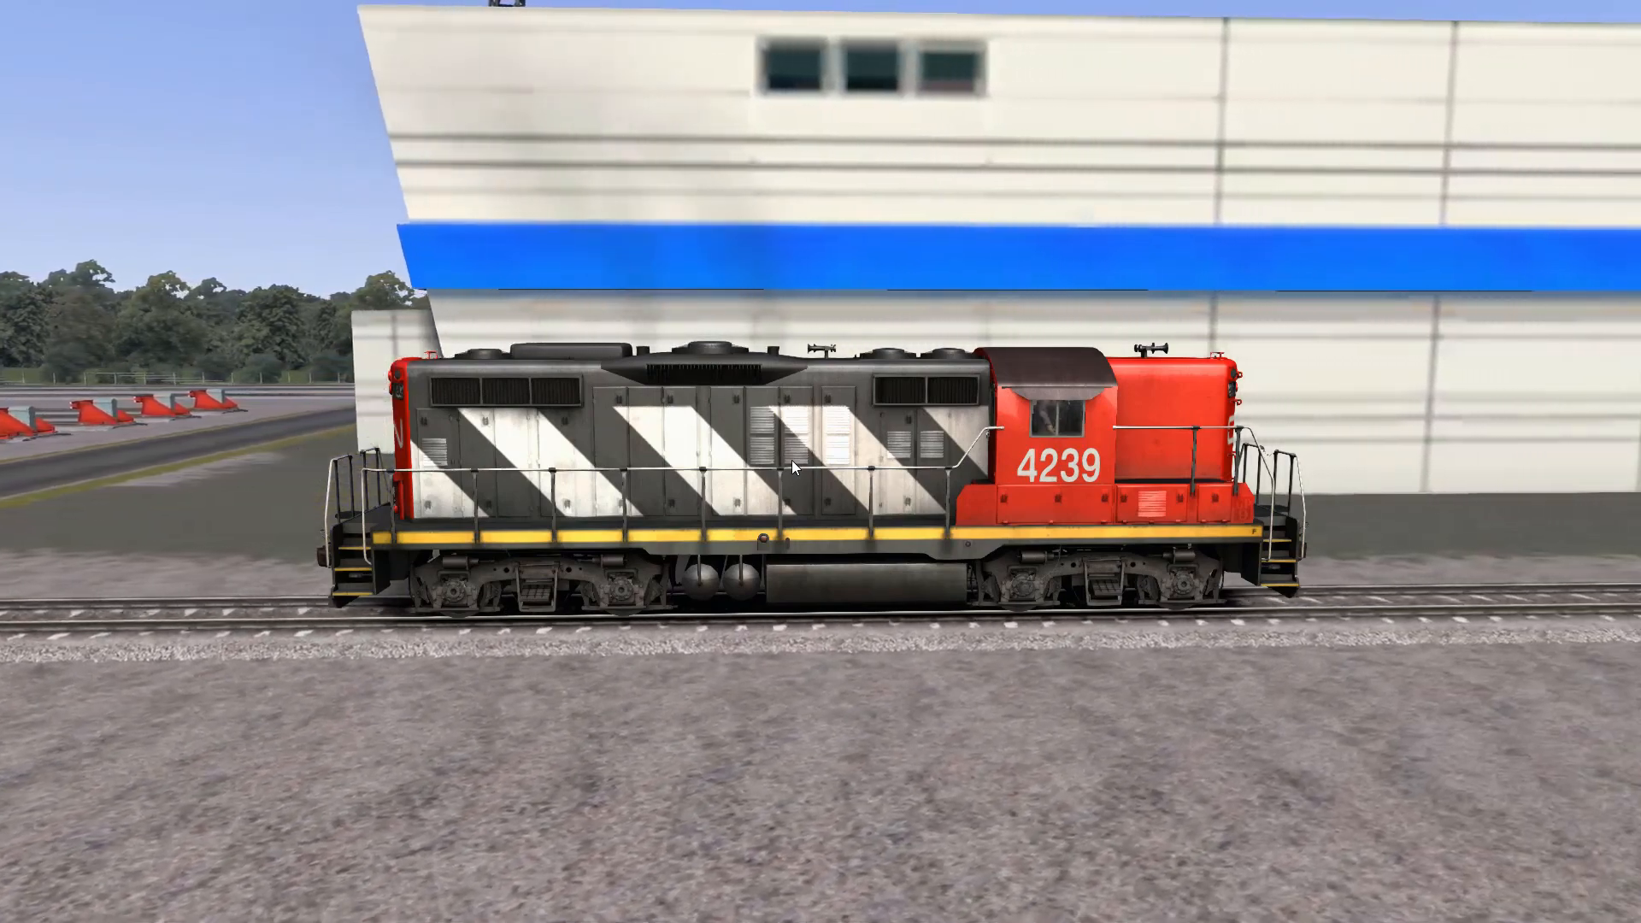
left_click_drag(791, 460, 1025, 479)
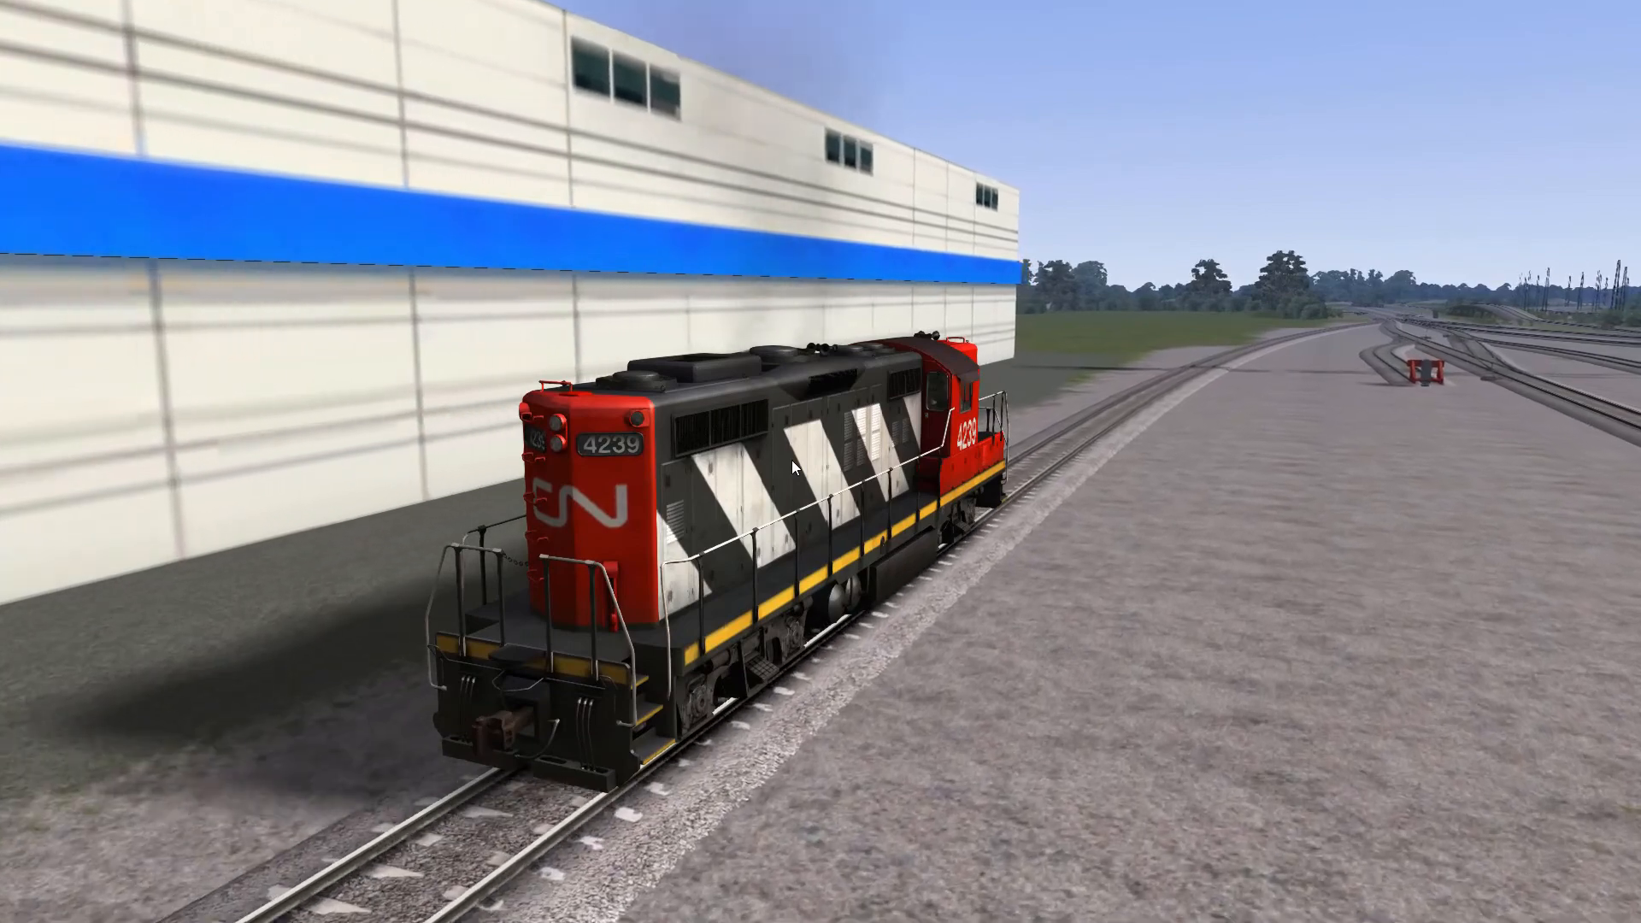